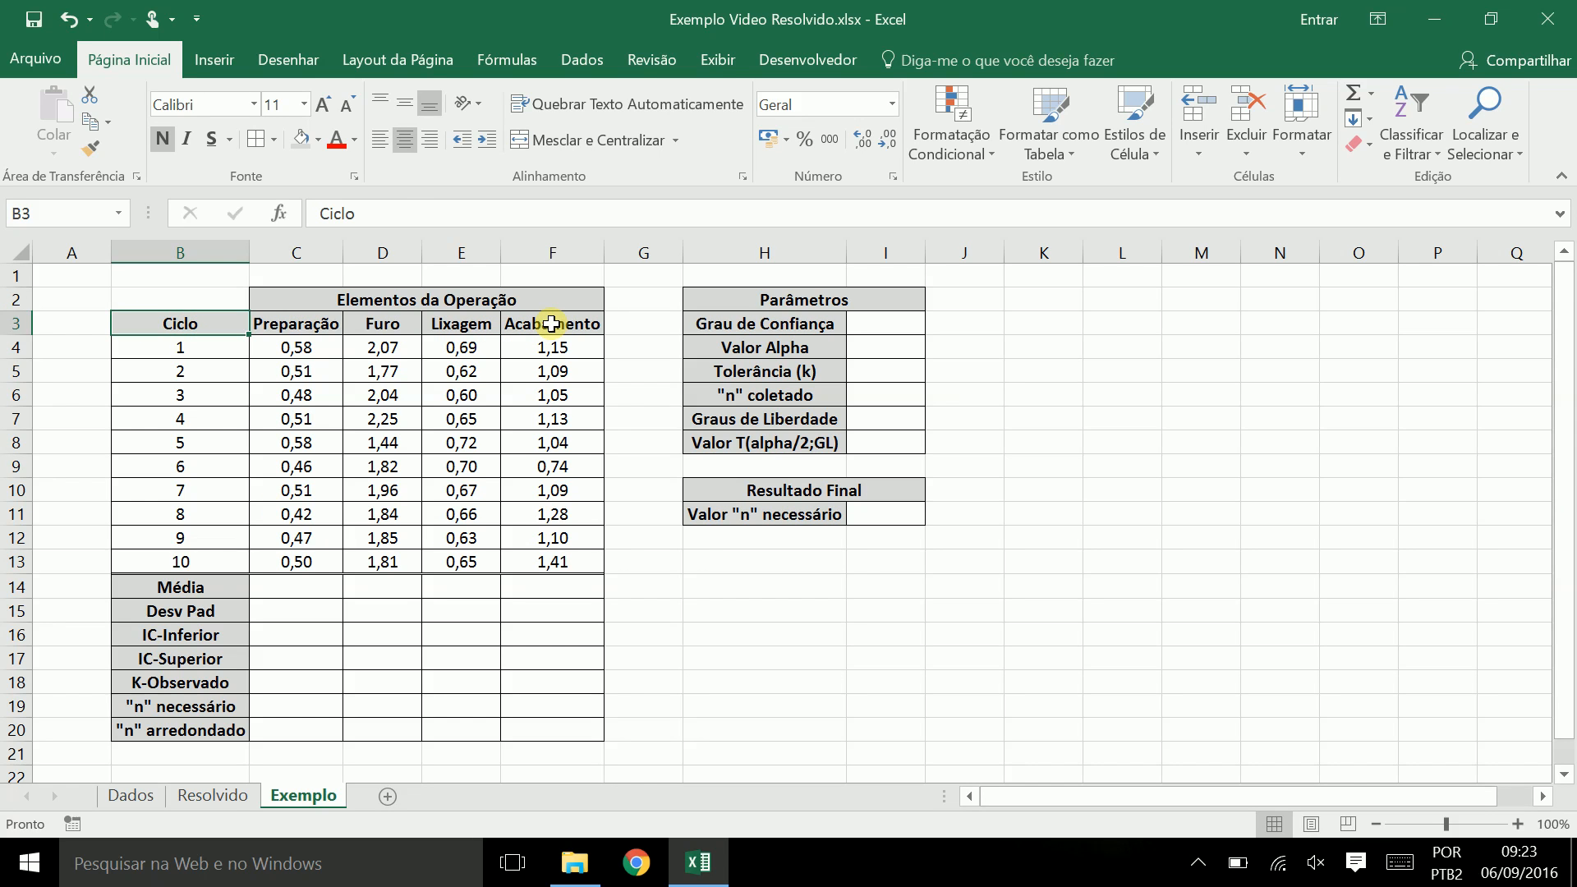
Examine the time-study table: the ten cycles and the recorded times for Preparação, Furo, Lixagem and Acabamento.
left_click_drag(550, 324, 227, 564)
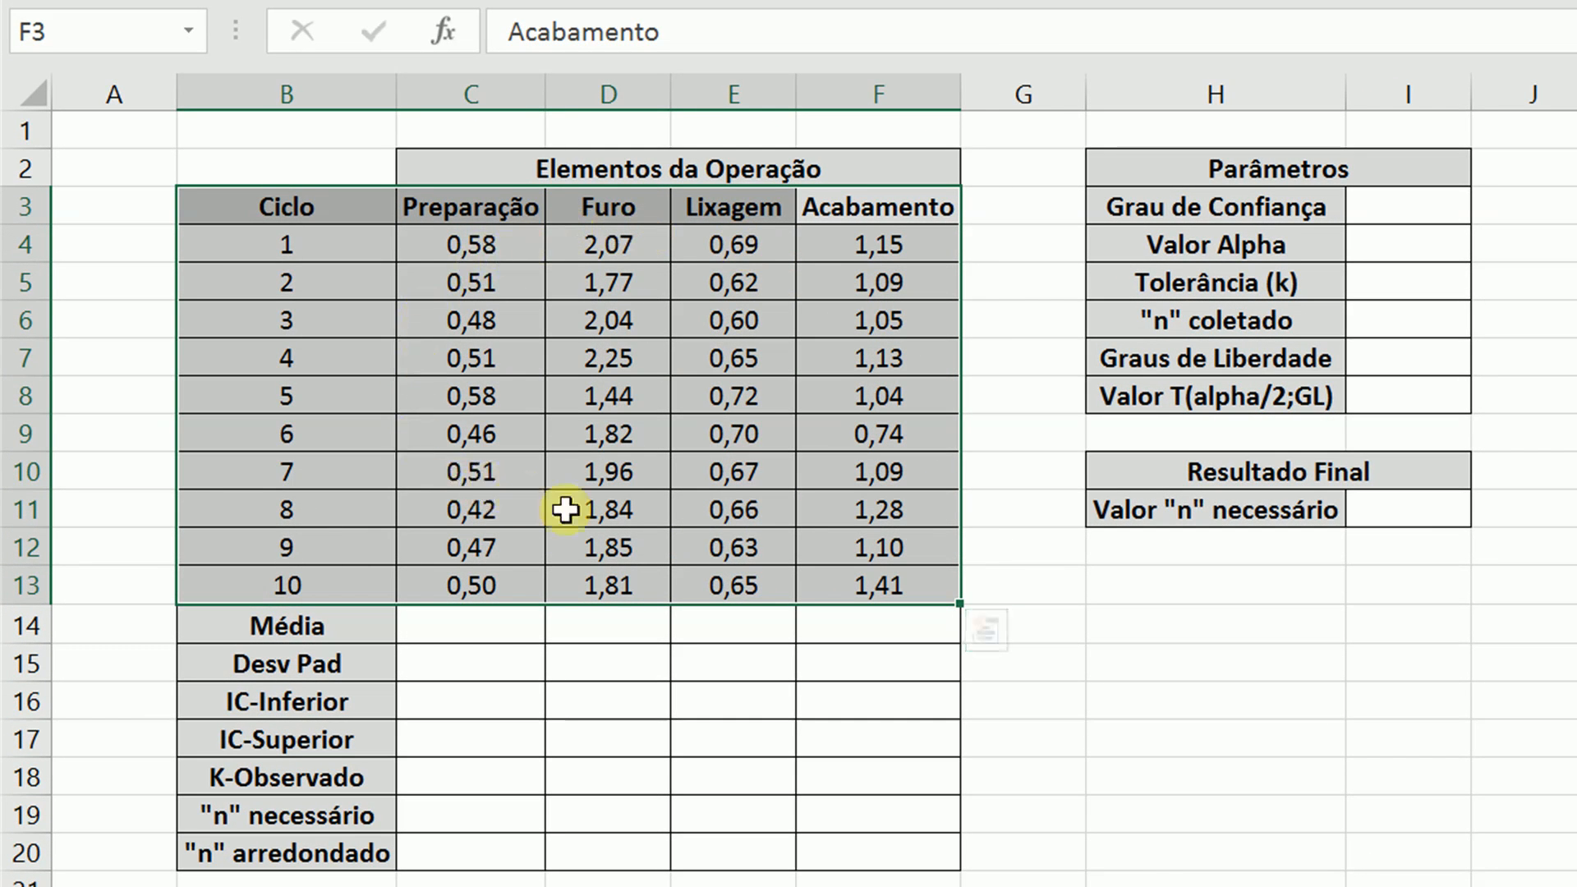
left_click(670, 470)
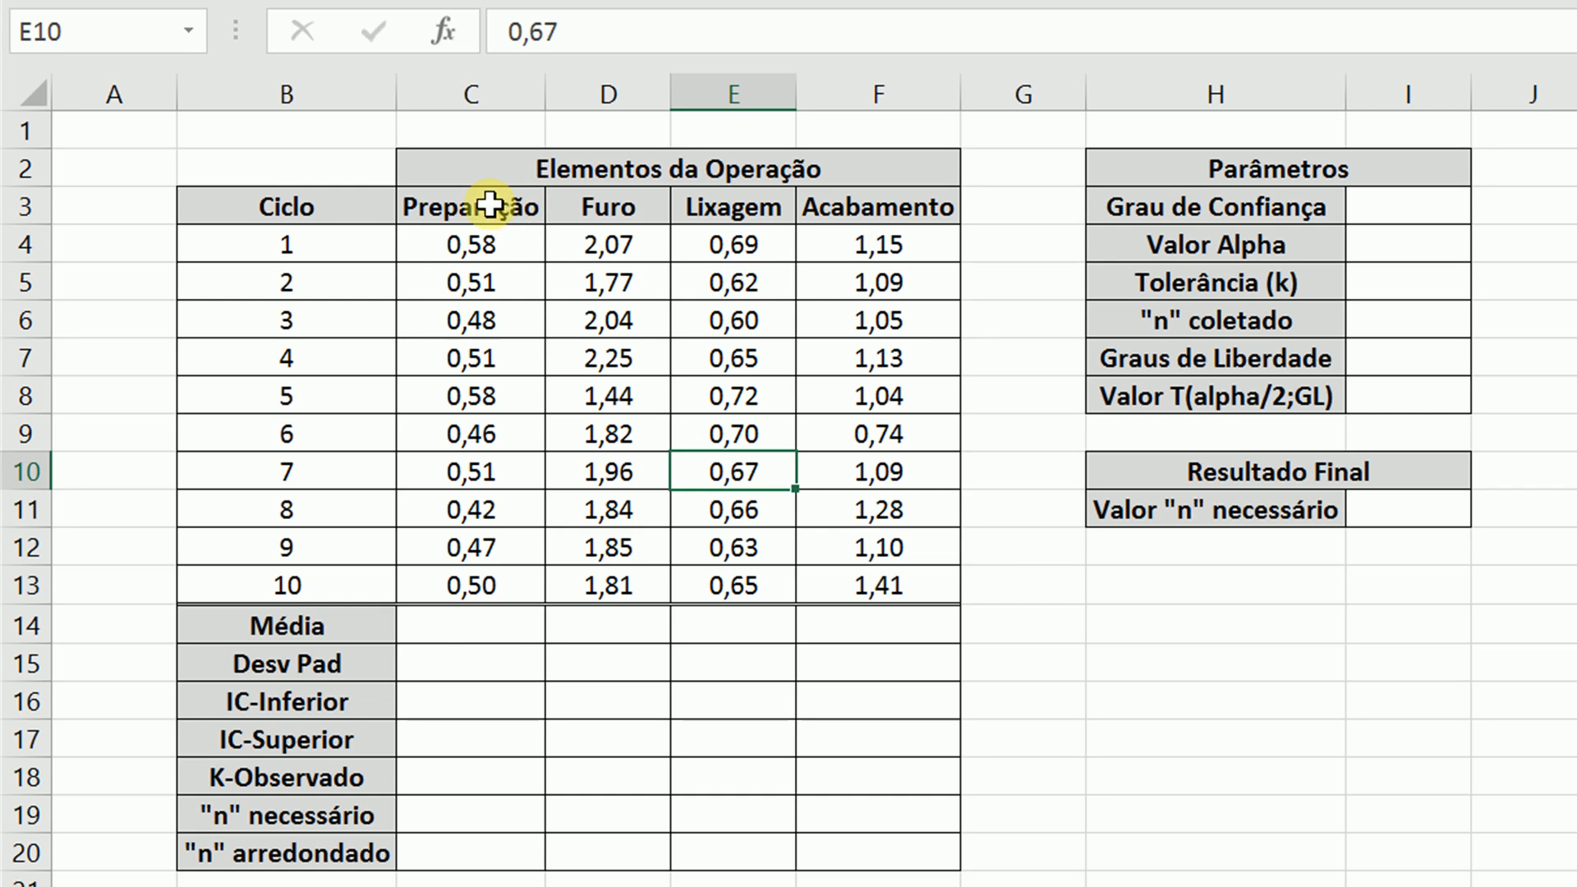
left_click(527, 205)
left_click_drag(527, 205, 903, 204)
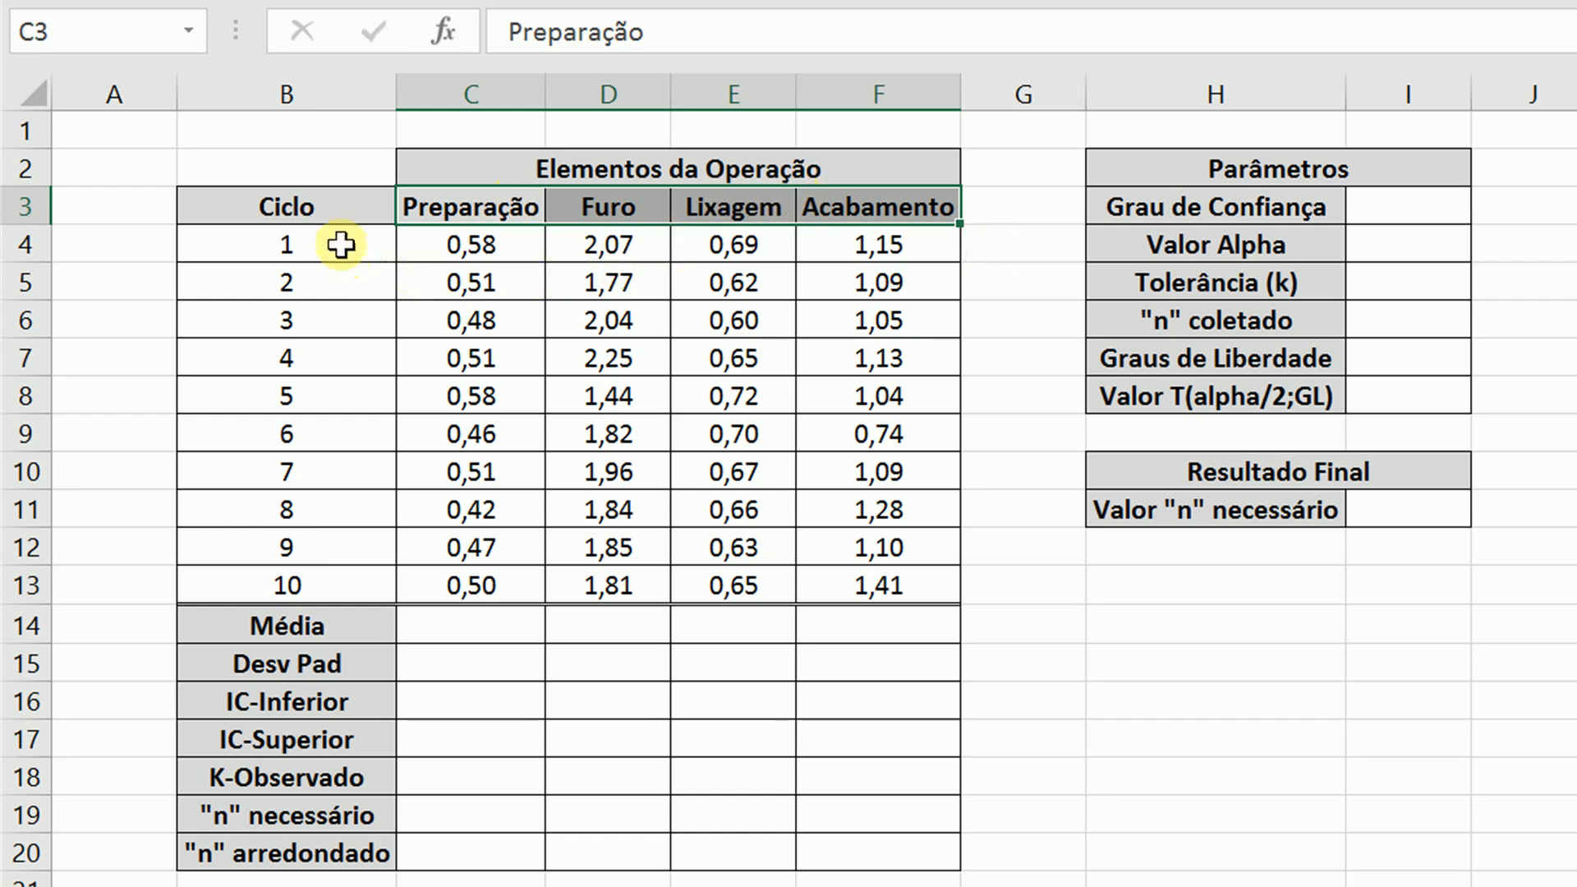
left_click_drag(341, 244, 306, 581)
left_click(306, 581)
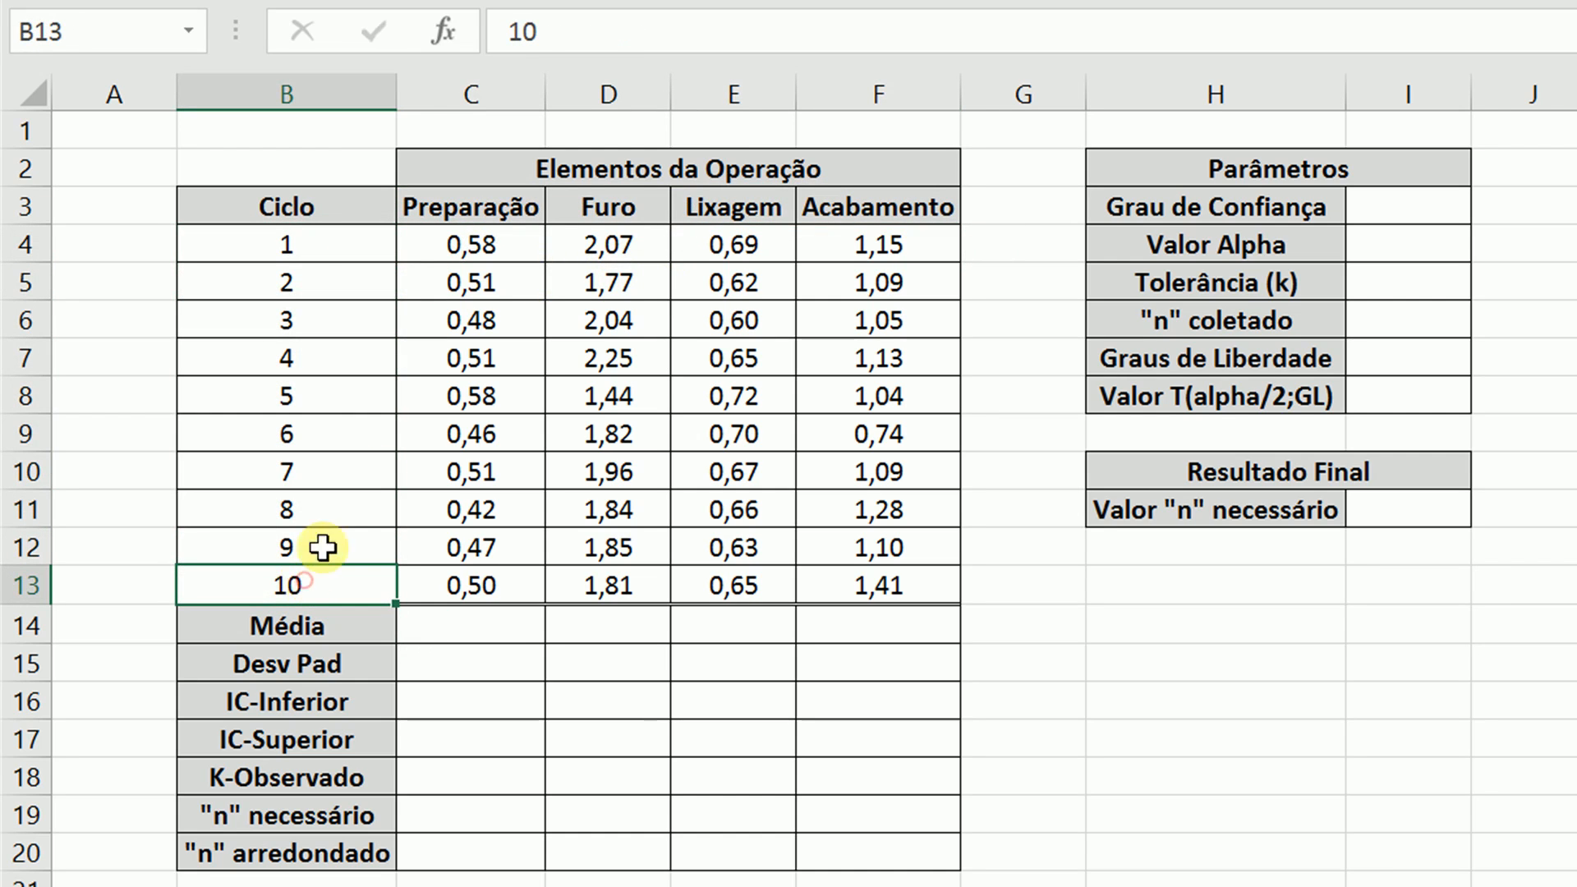
left_click_drag(493, 243, 884, 584)
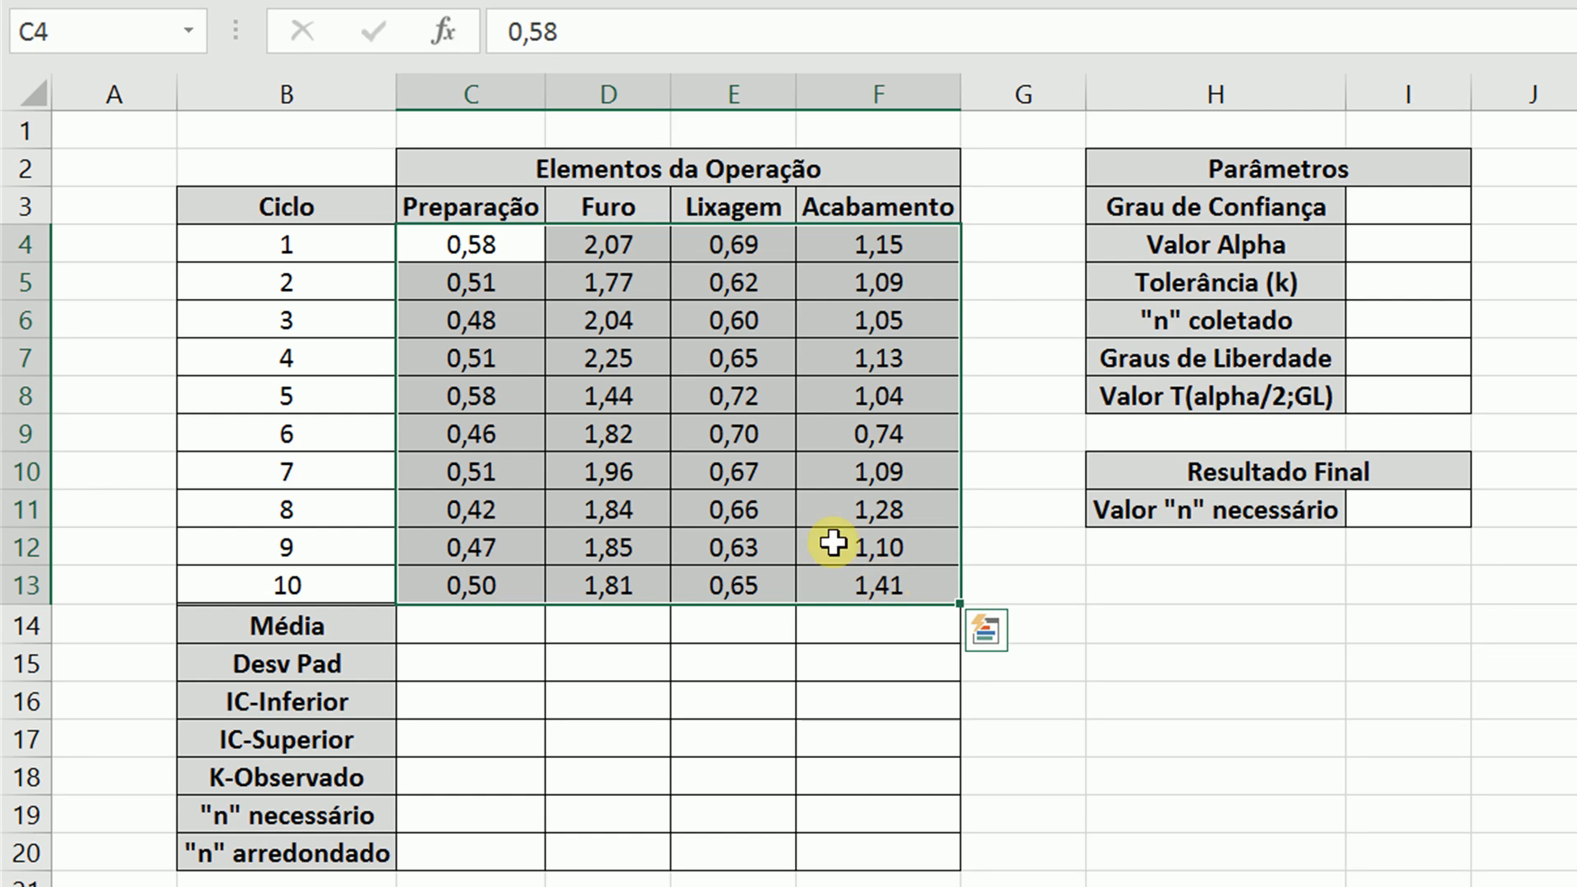
left_click(470, 255)
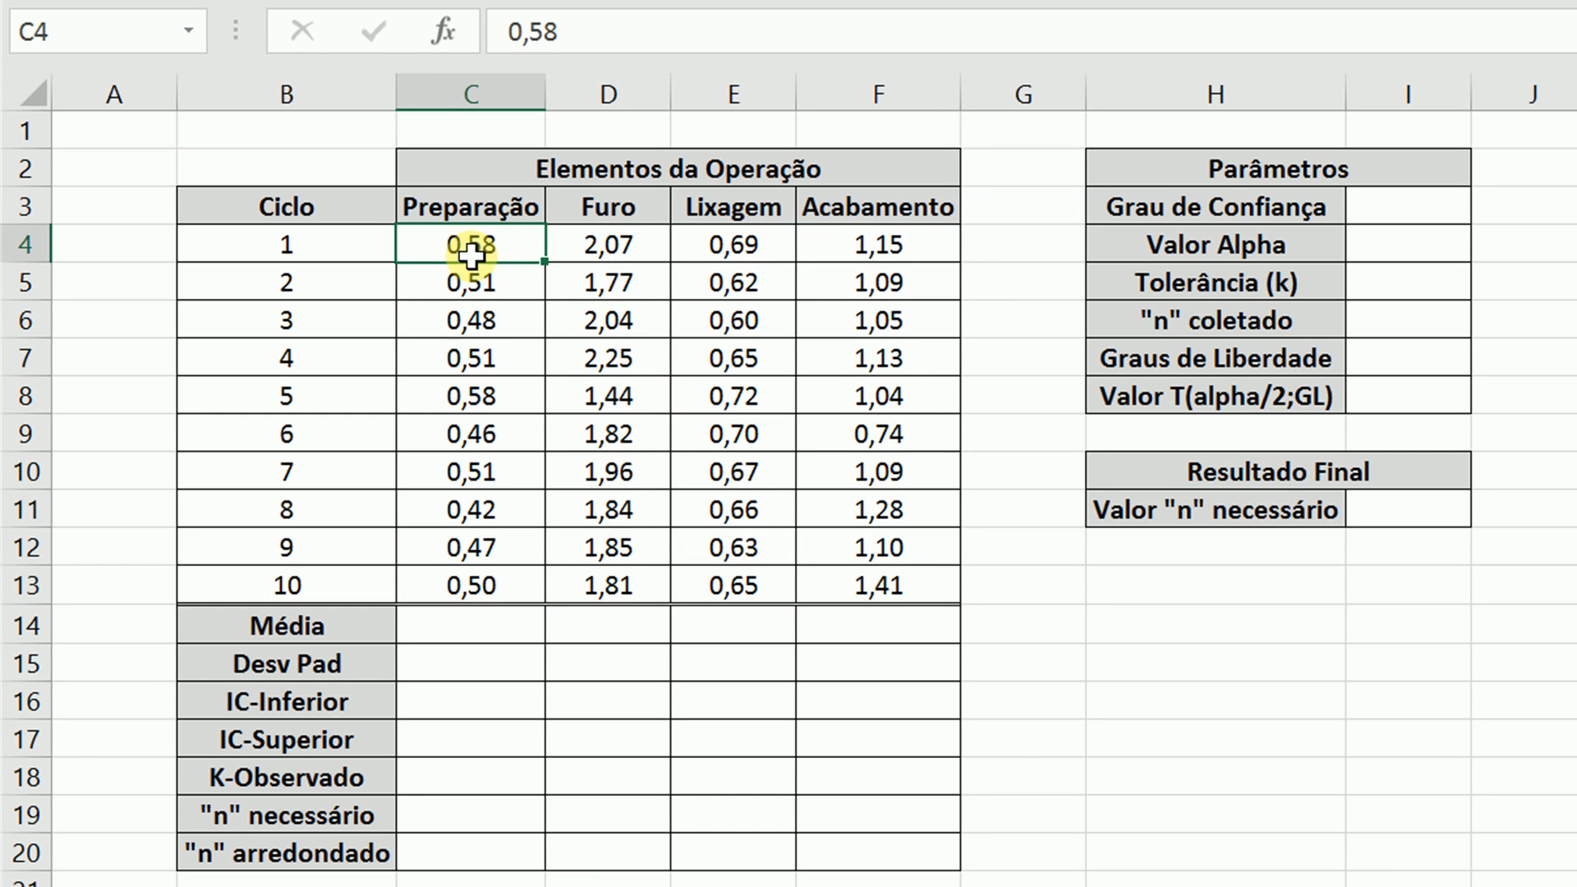
left_click_drag(470, 256, 833, 589)
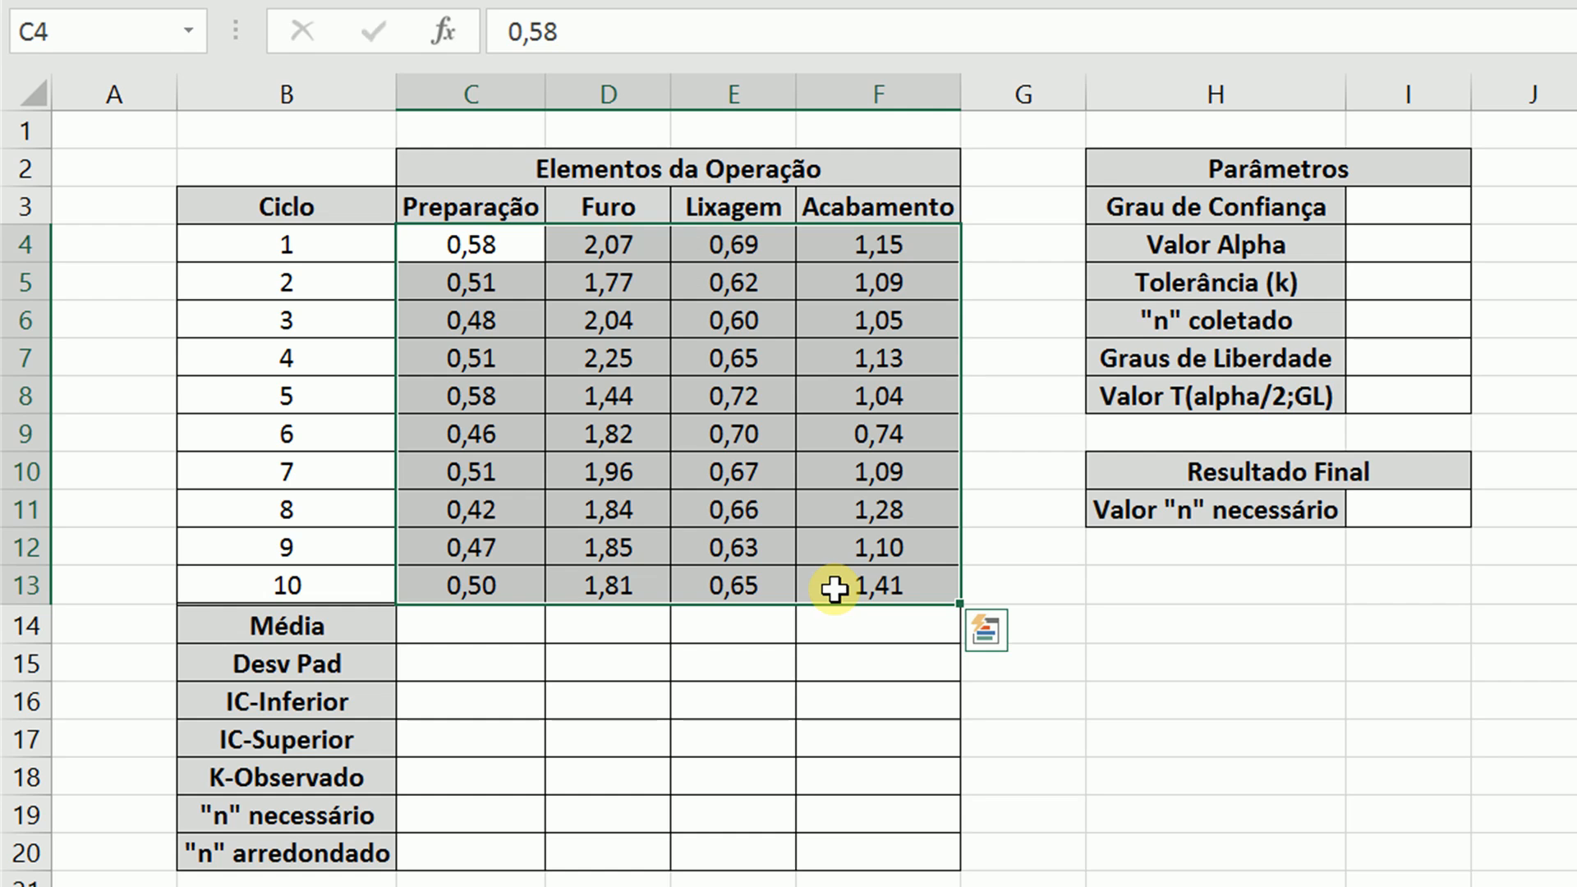
left_click(341, 575)
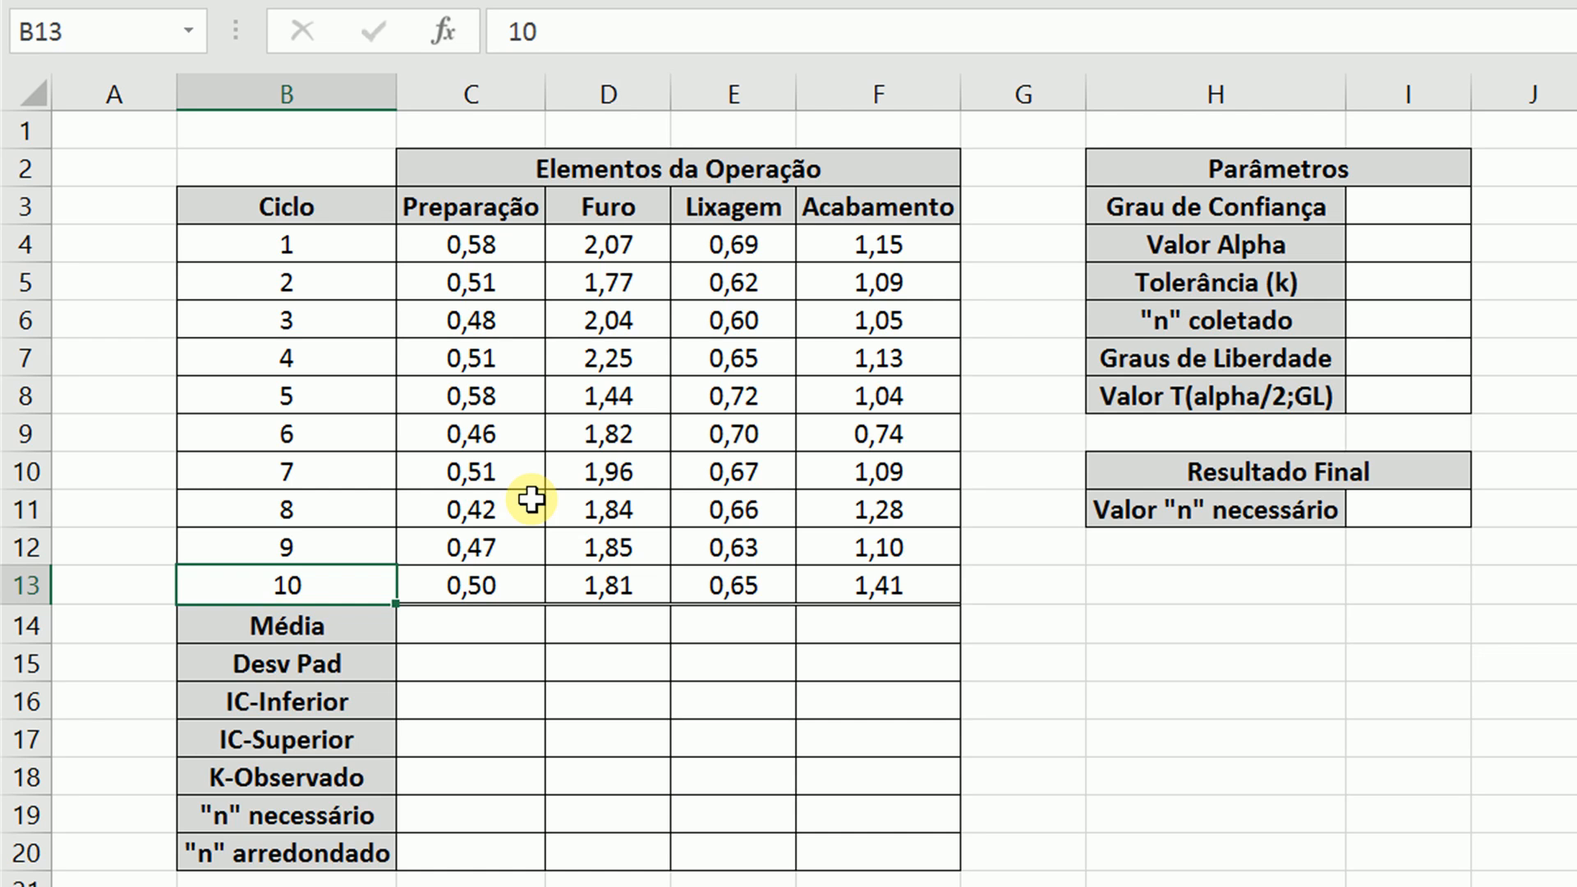
left_click_drag(500, 244, 485, 579)
left_click_drag(647, 233, 619, 581)
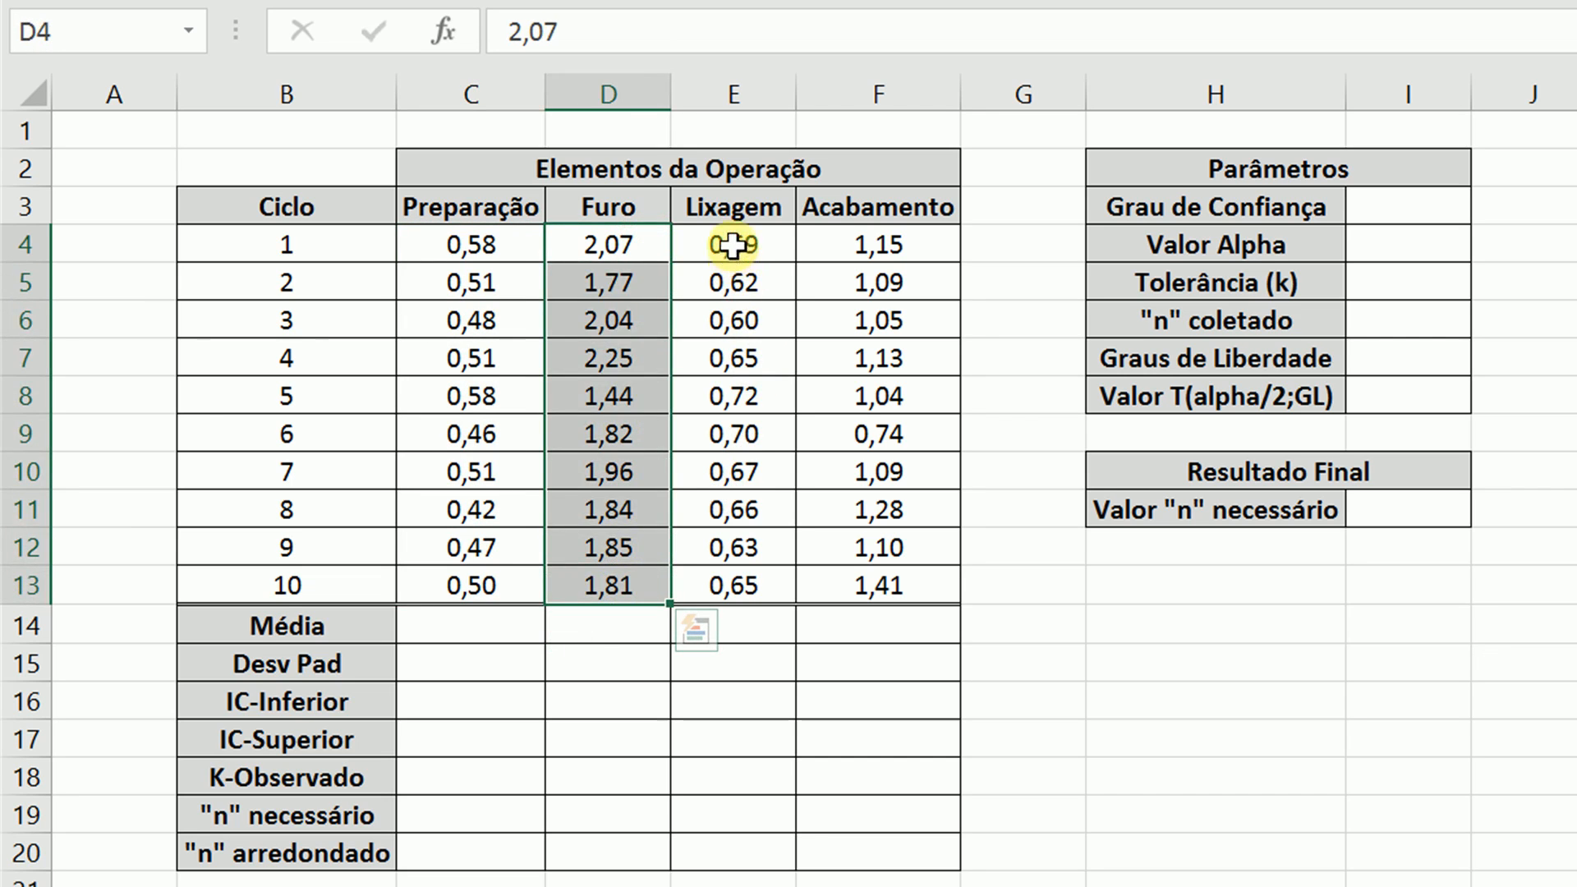
left_click_drag(729, 244, 722, 581)
left_click(722, 584)
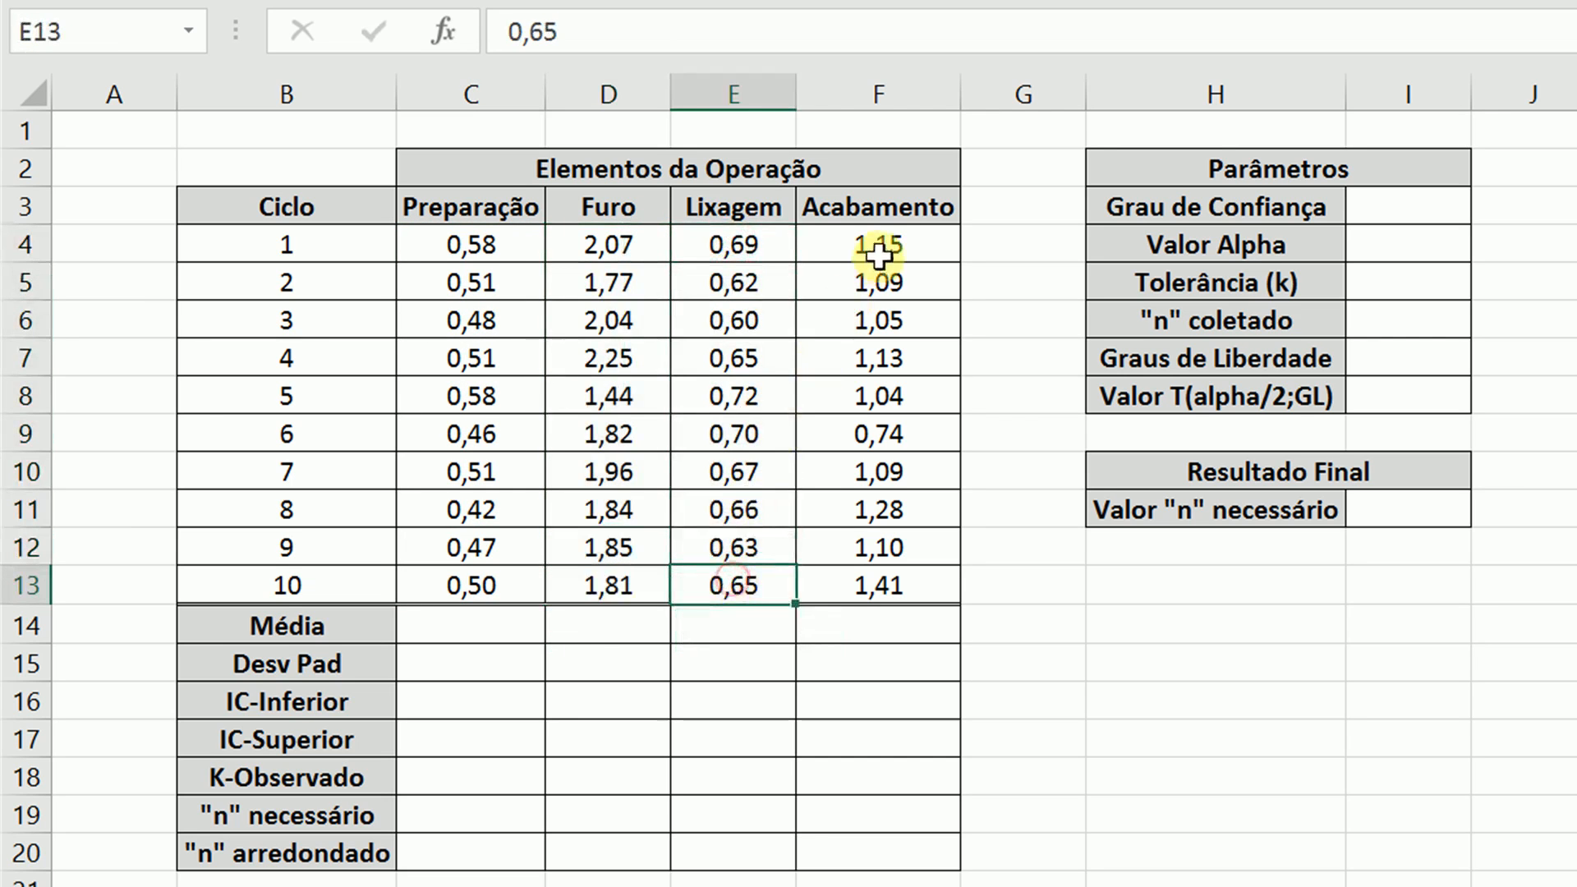
left_click_drag(879, 244, 879, 581)
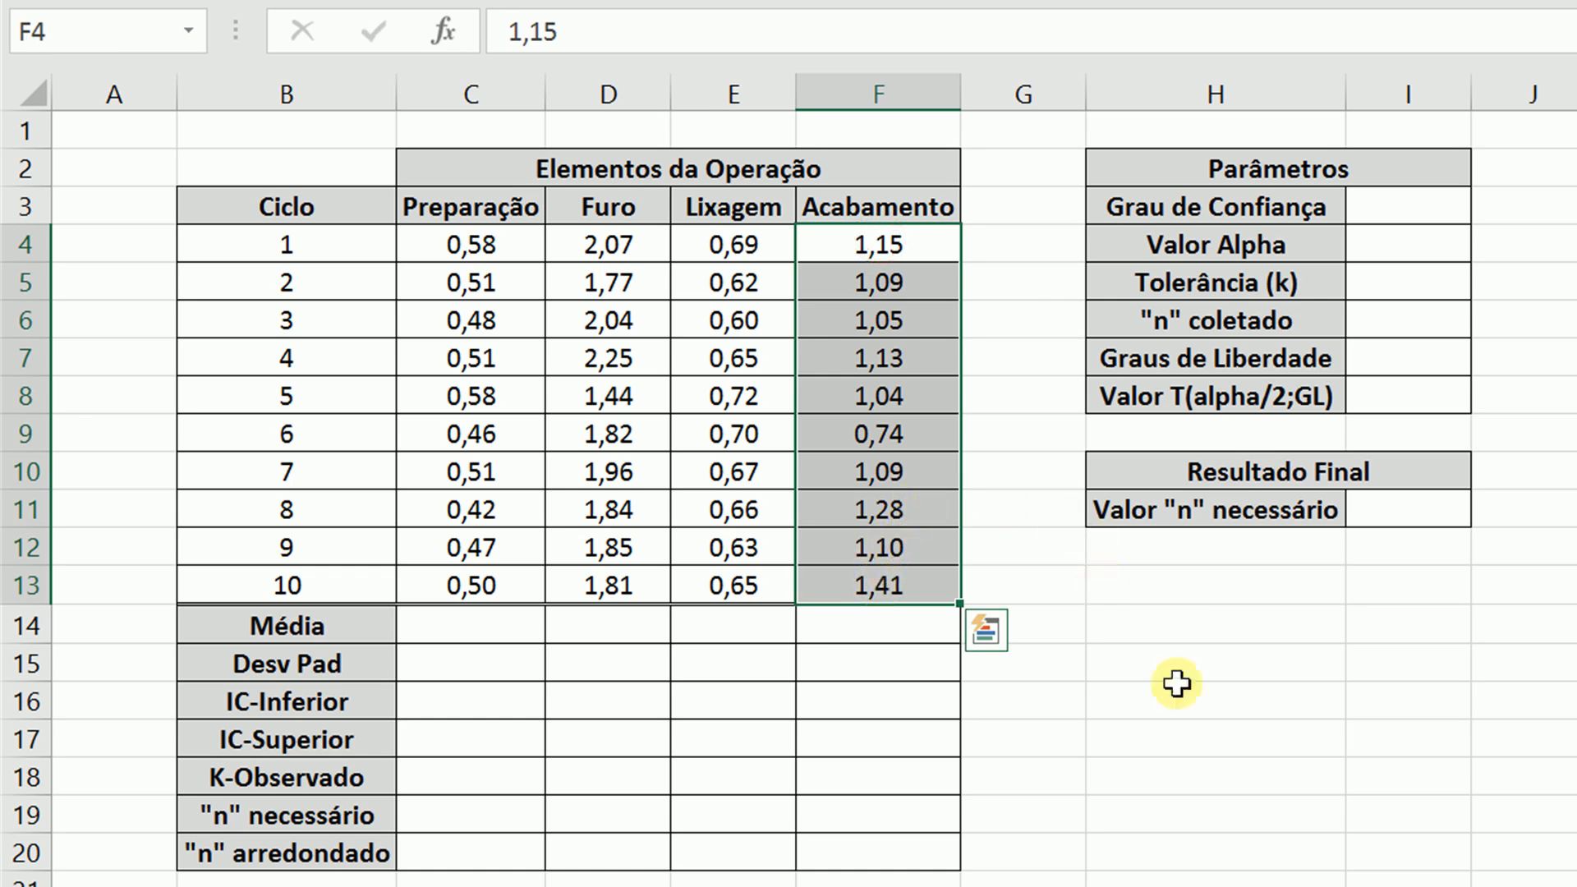
left_click(1141, 586)
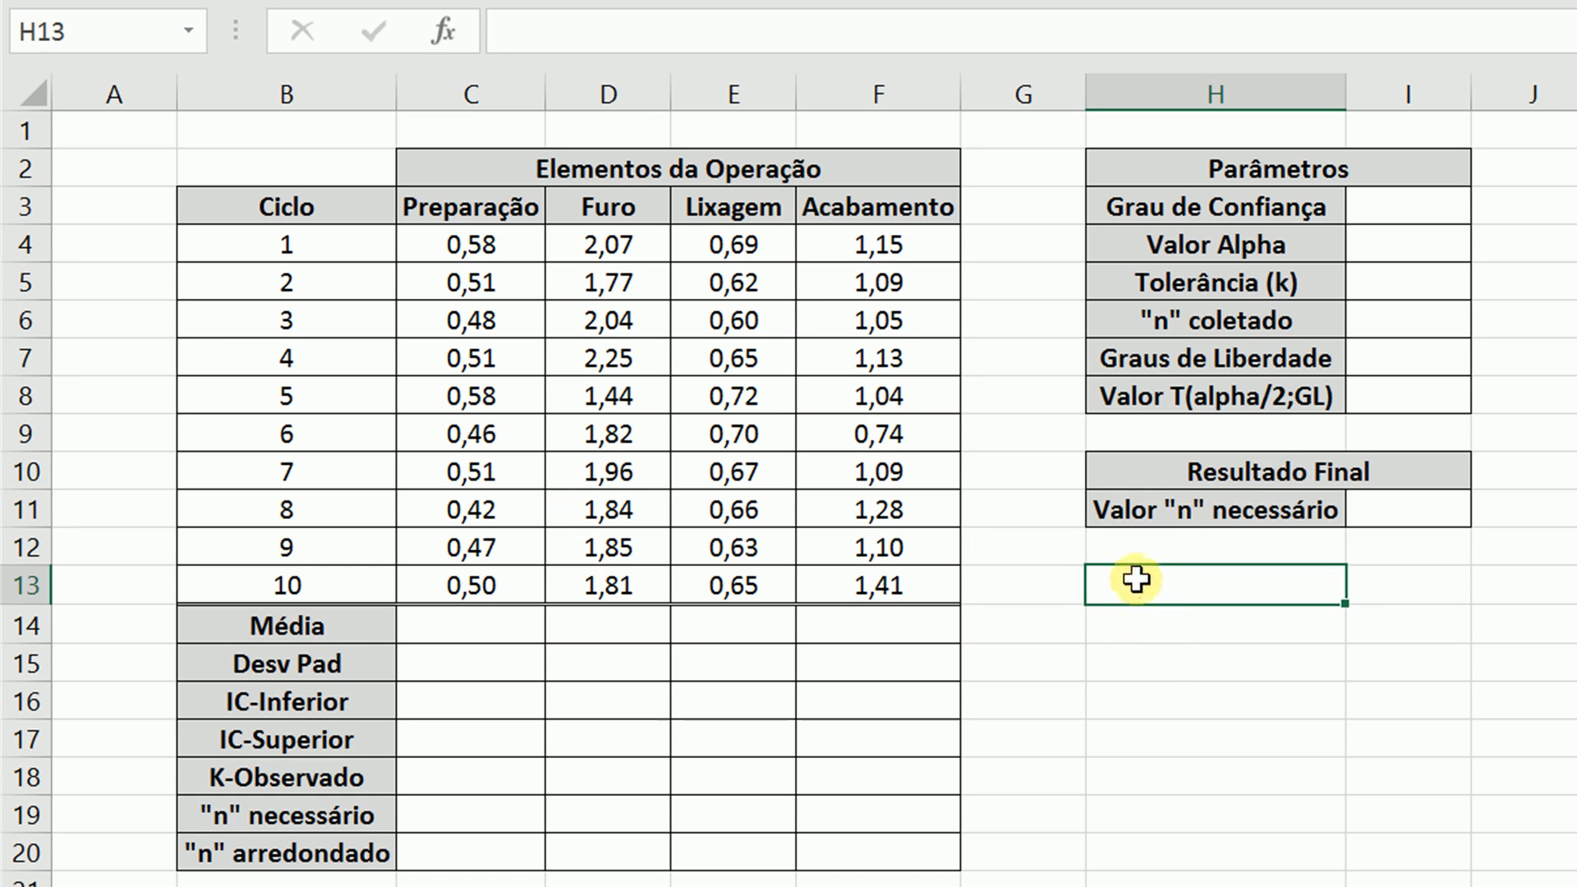
Review the empty statistics rows from Média to "n" arredondado and the Parâmetros and Resultado Final tables.
left_click(1399, 242)
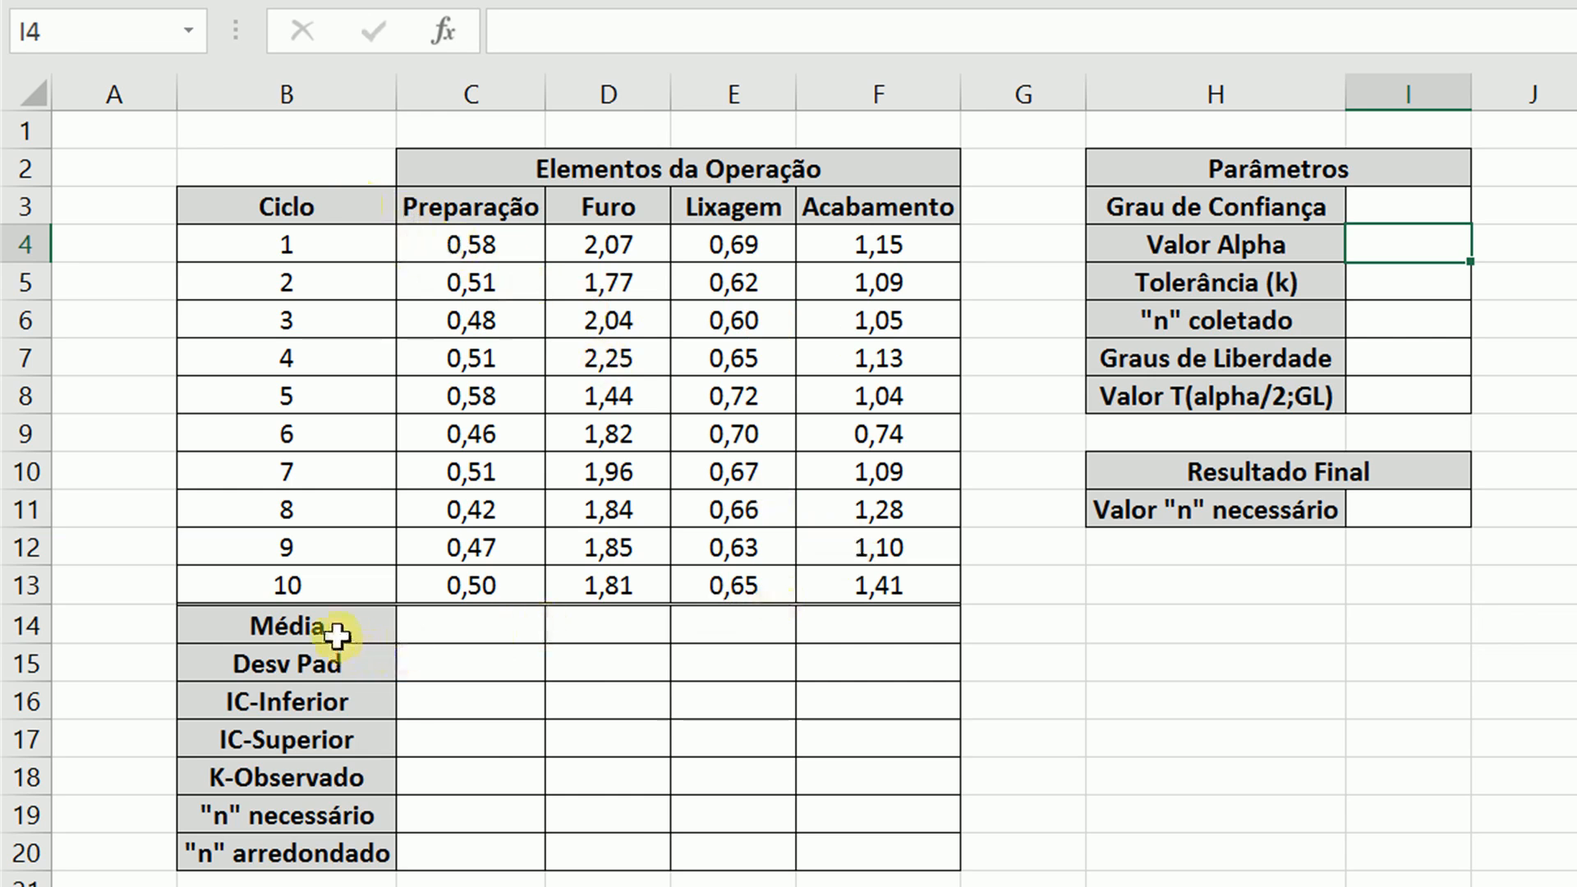
left_click_drag(342, 627, 867, 861)
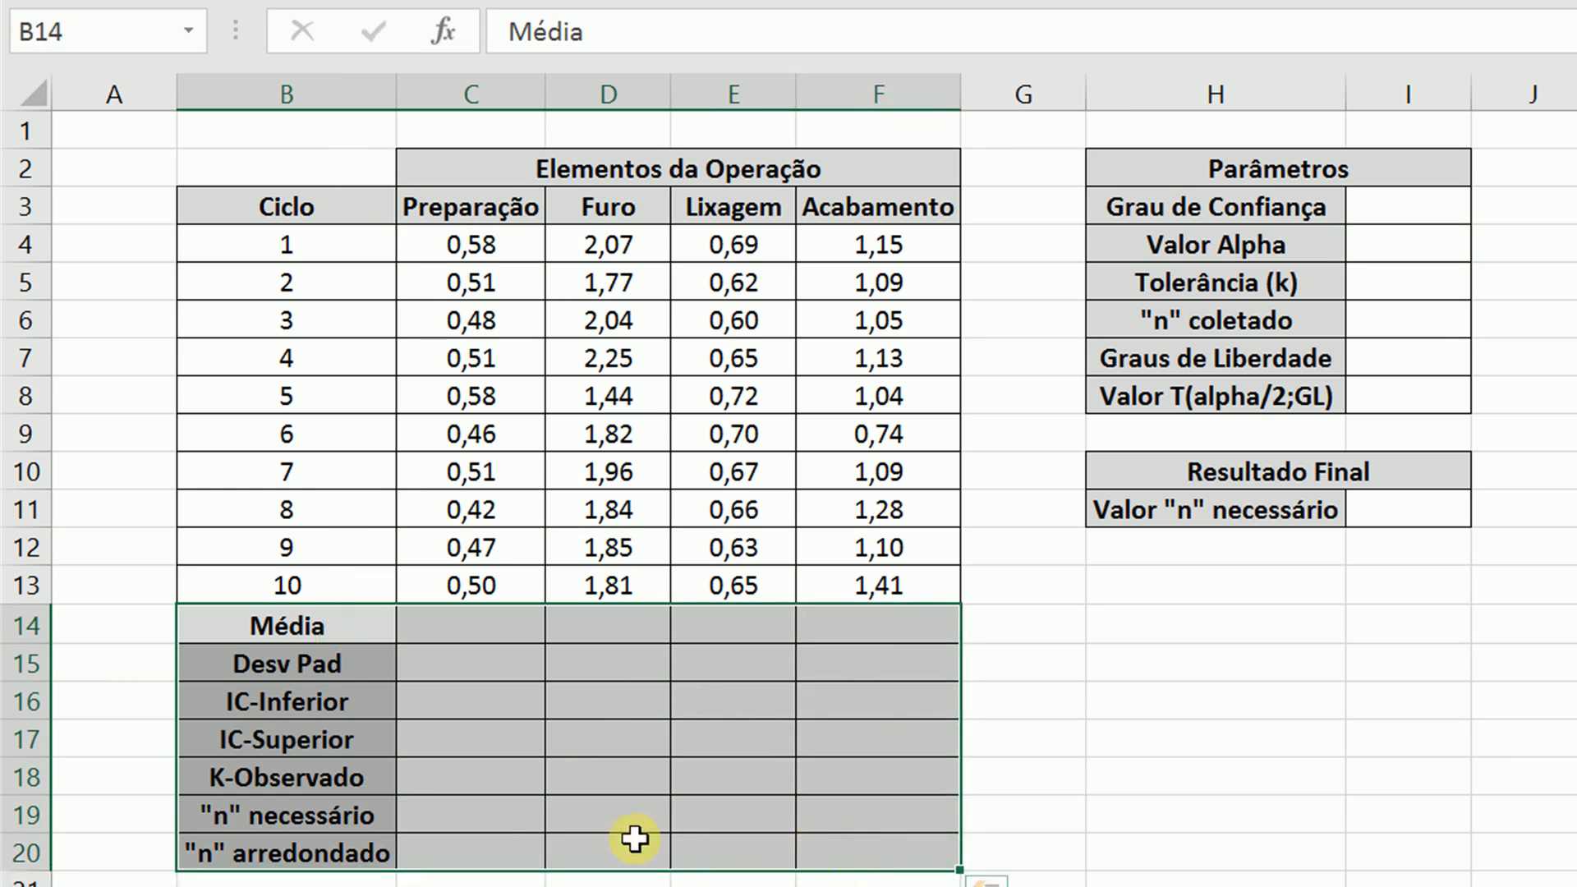
left_click(346, 637)
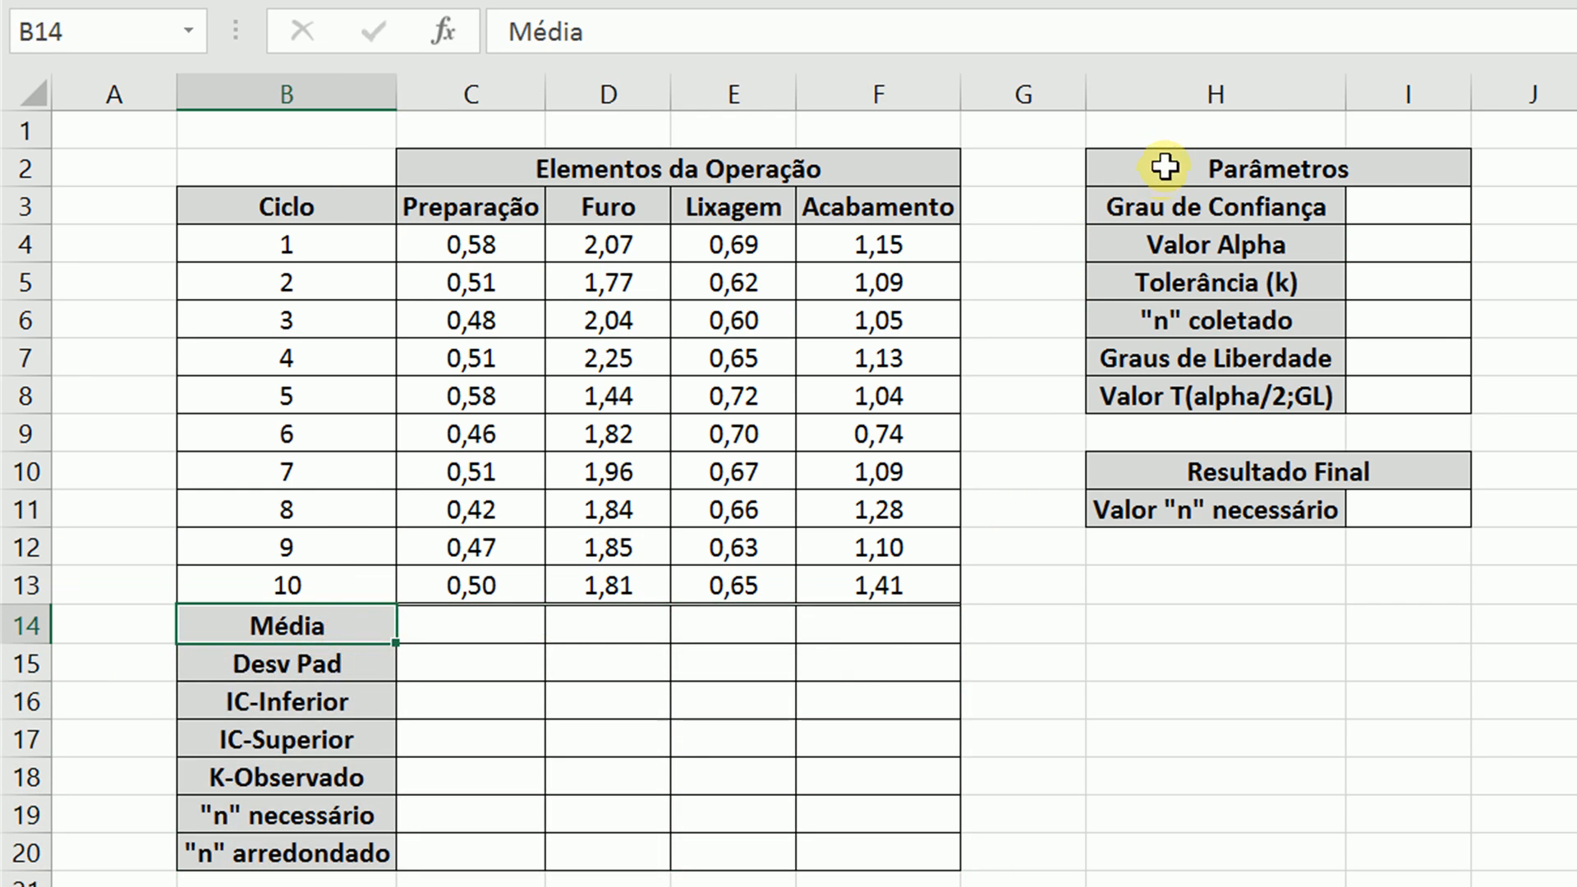
left_click_drag(1161, 162, 1288, 504)
left_click(1269, 617)
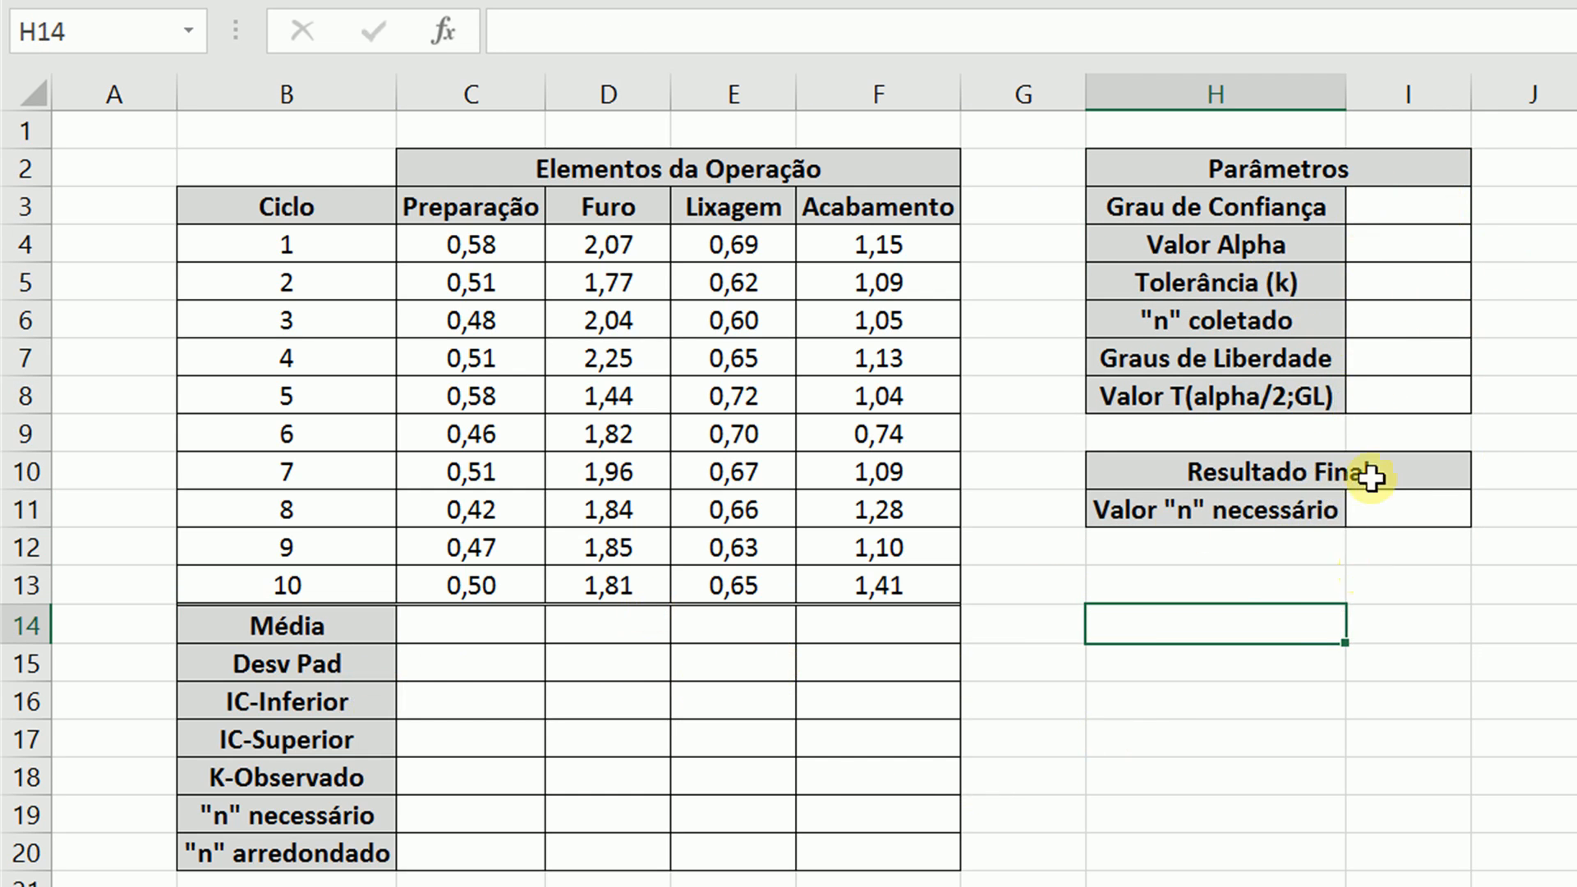
left_click(1382, 212)
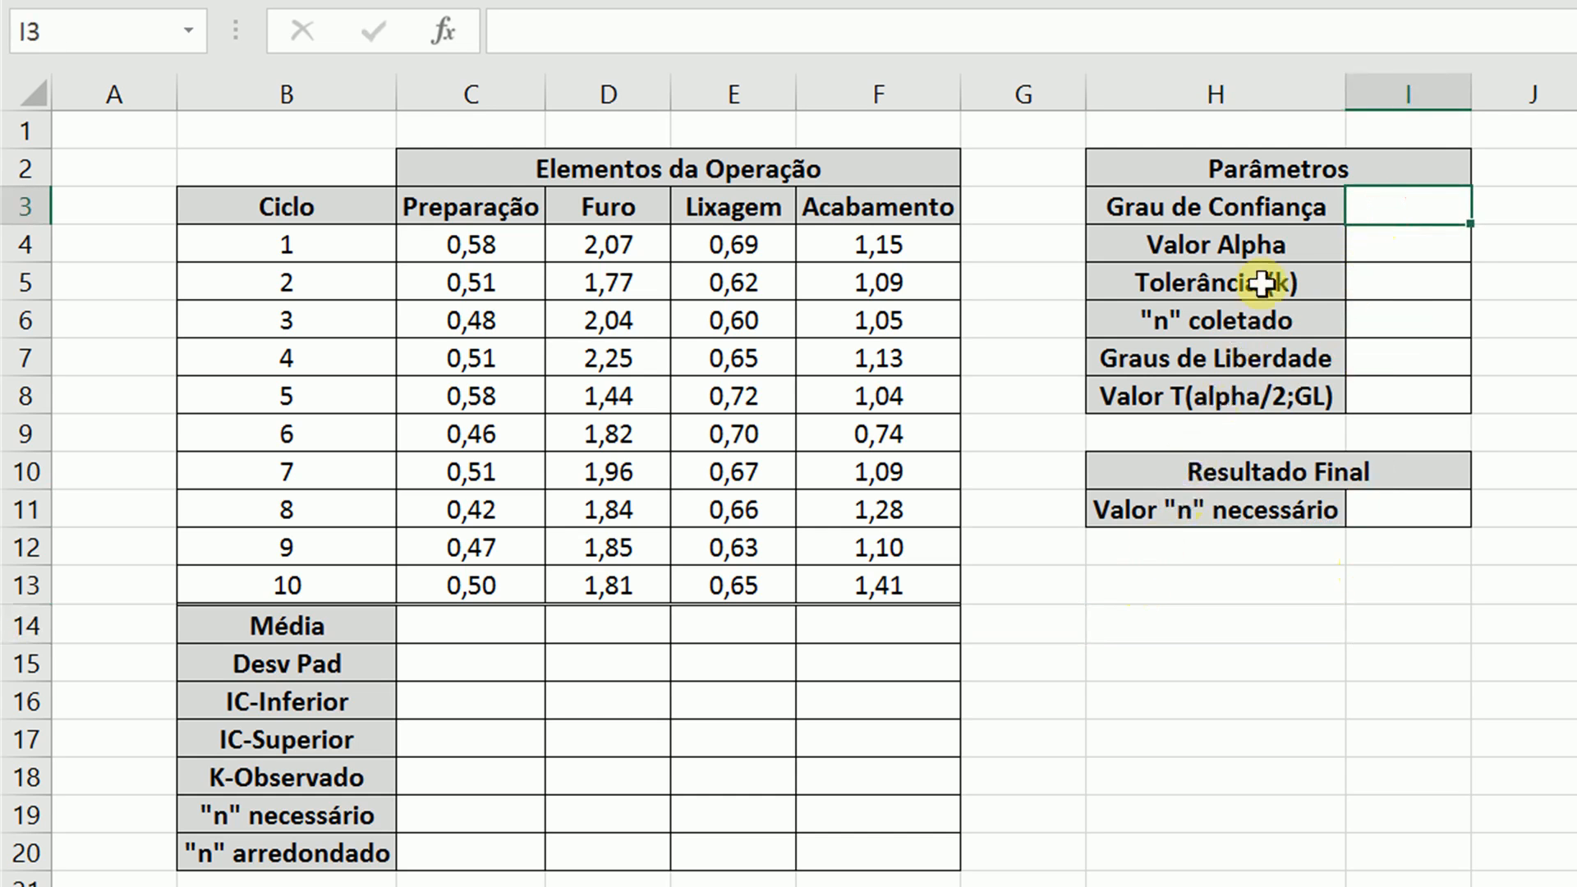
left_click_drag(1279, 156, 1312, 391)
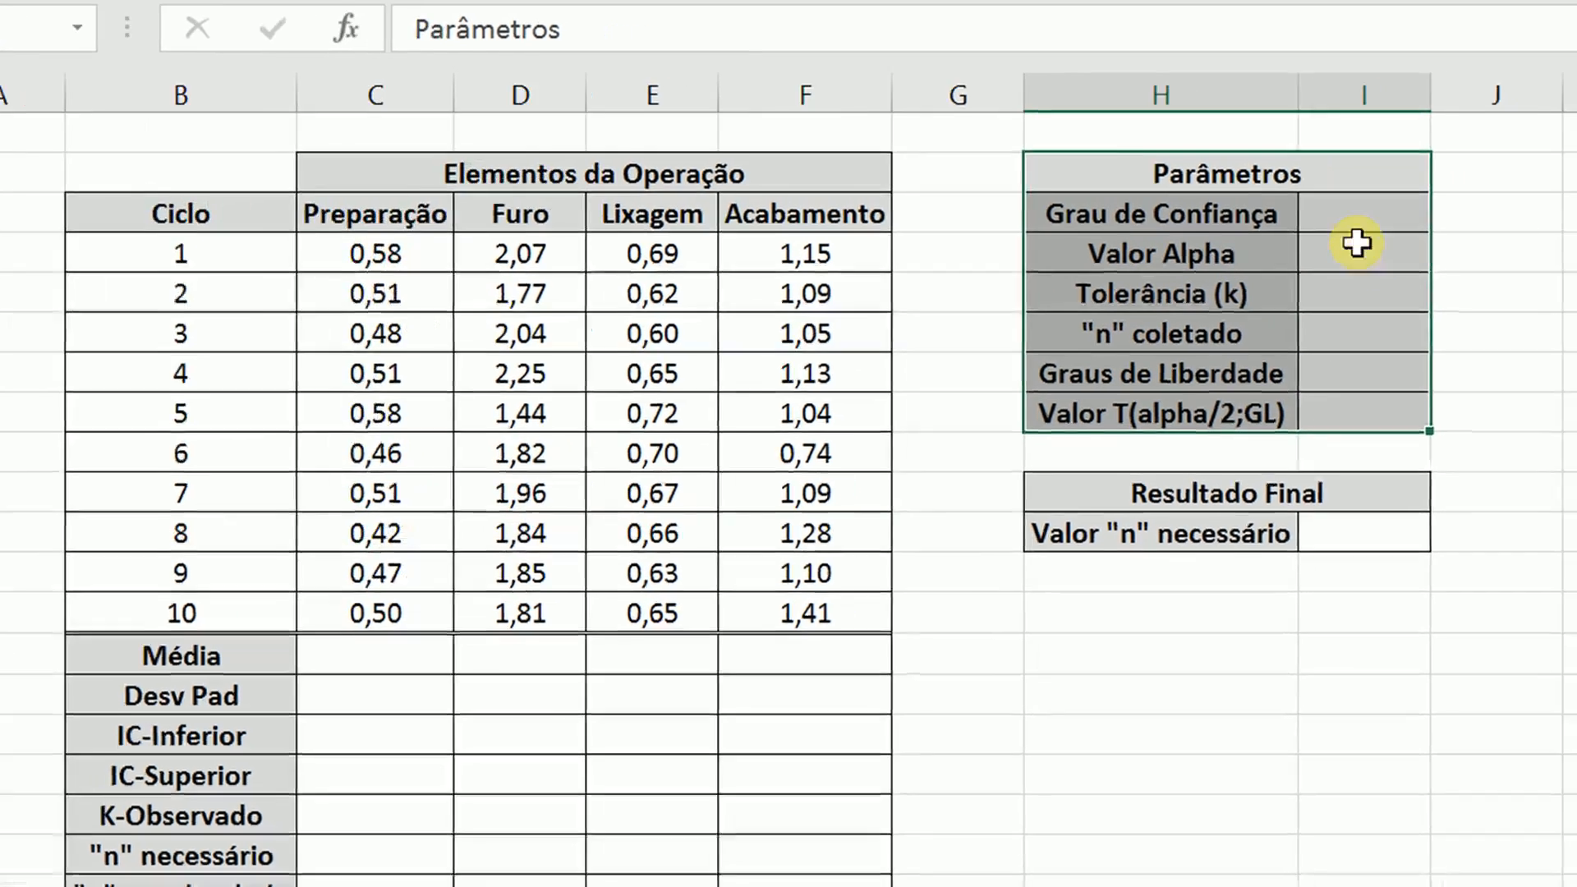
Set Grau de Confiança to 95% in I3 and calculate Valor Alpha in I4 with the formula =1-I3.
left_click(1399, 203)
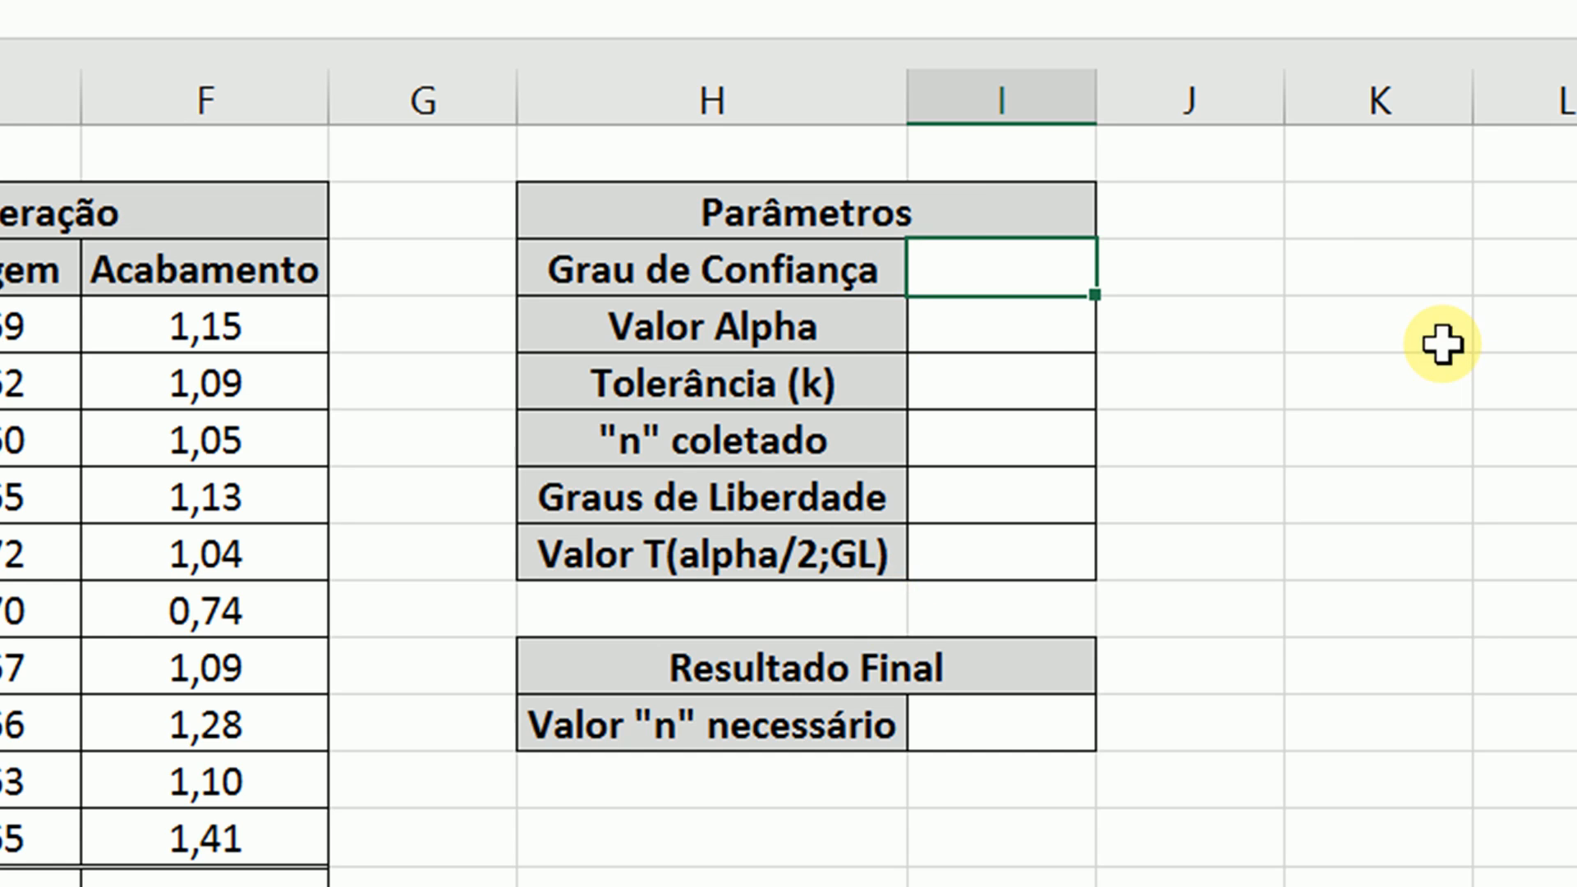
type("95")
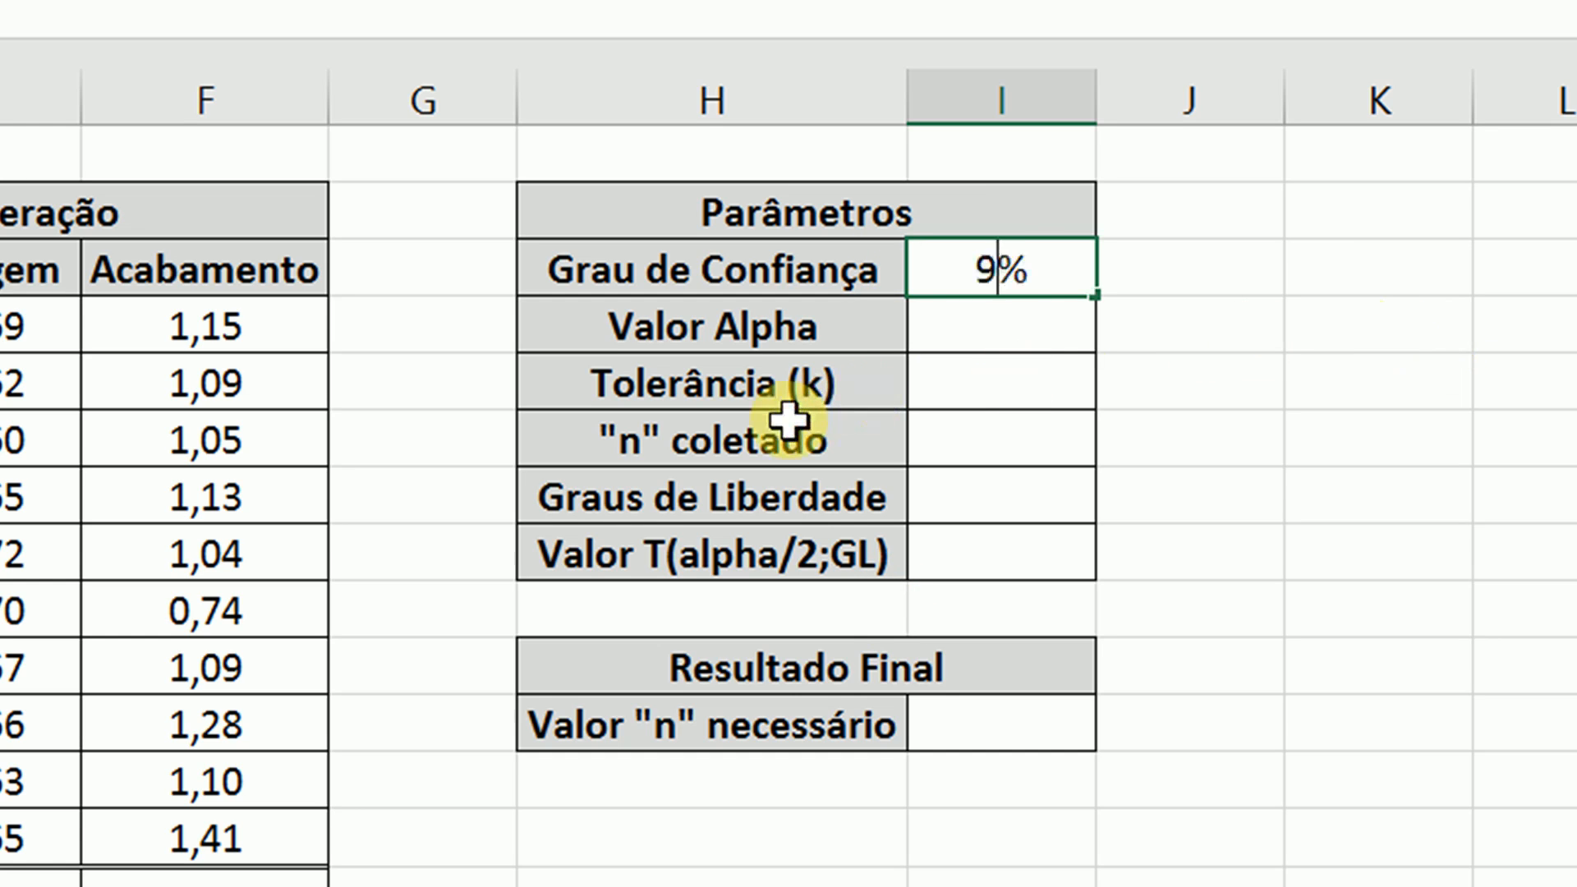
key("Return")
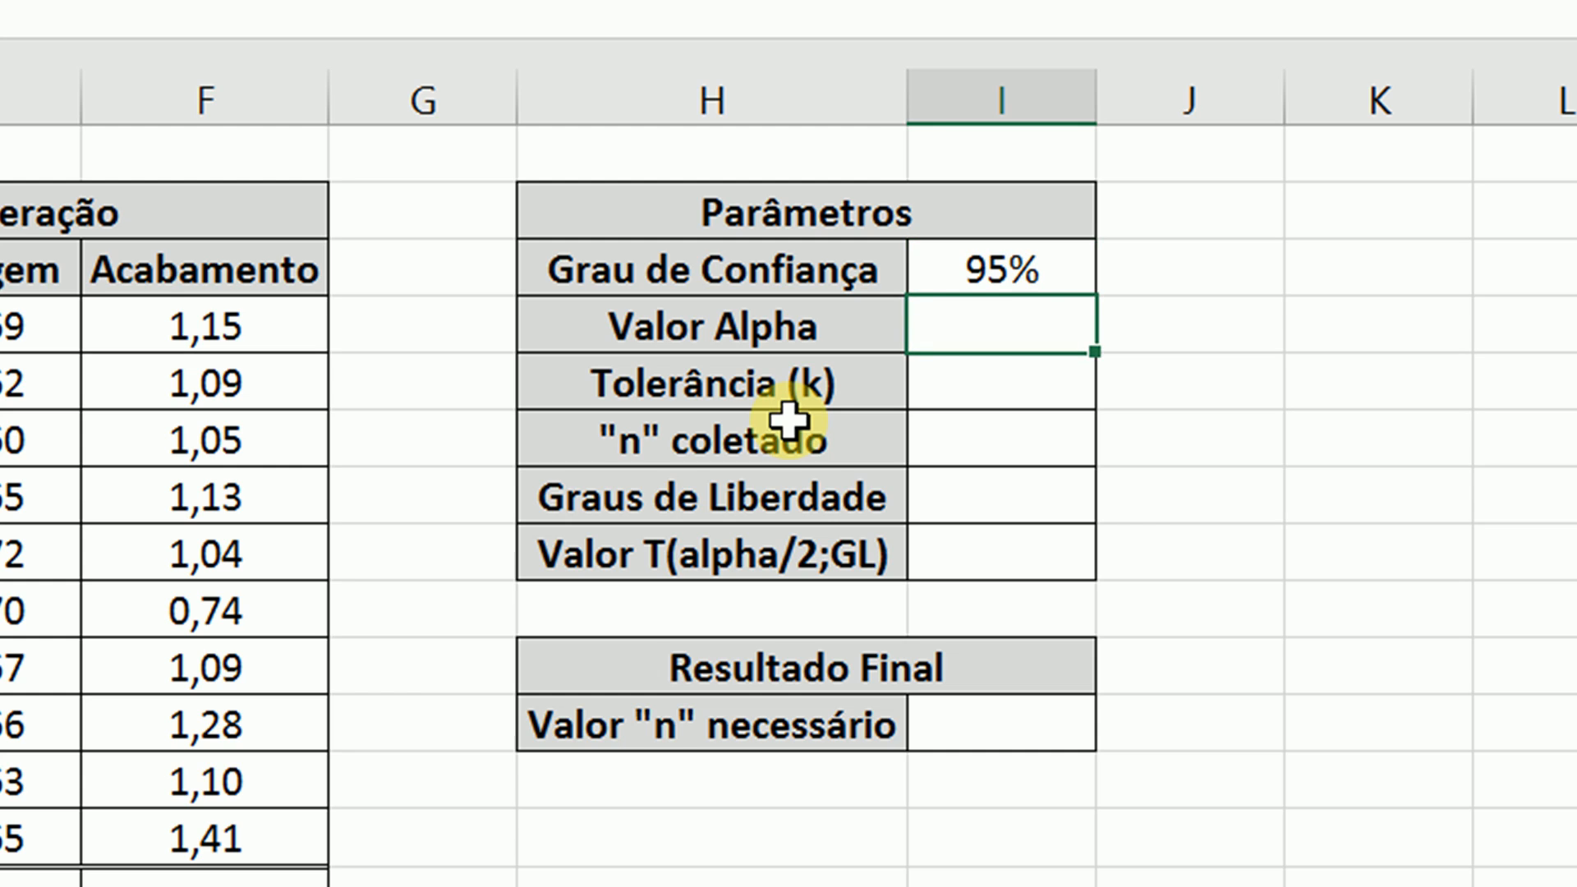
type("=1-")
key("Up")
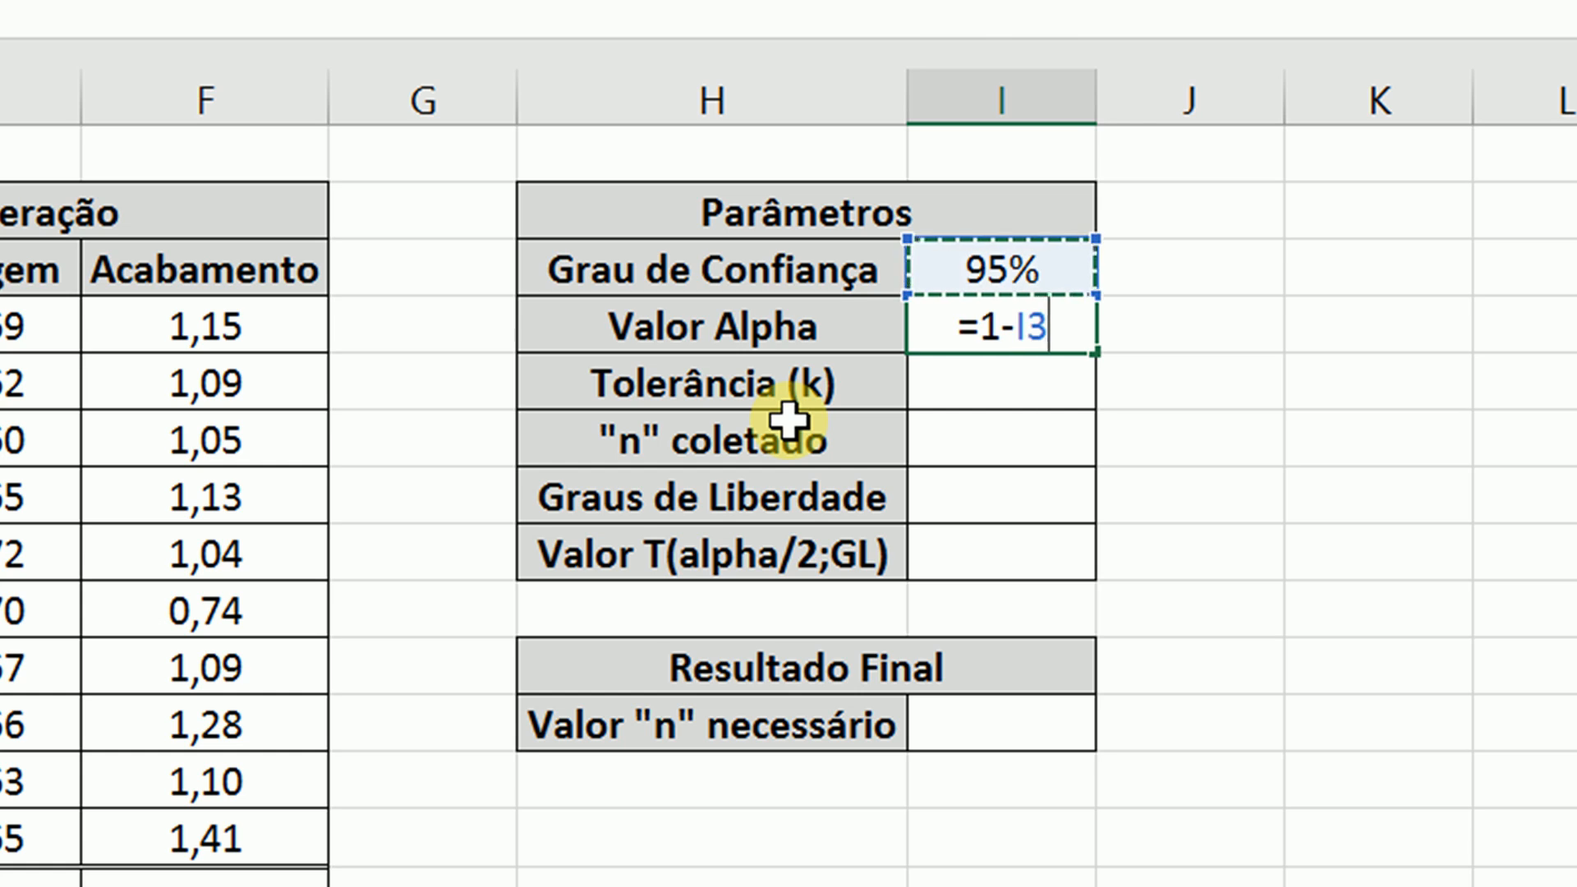
key("Return")
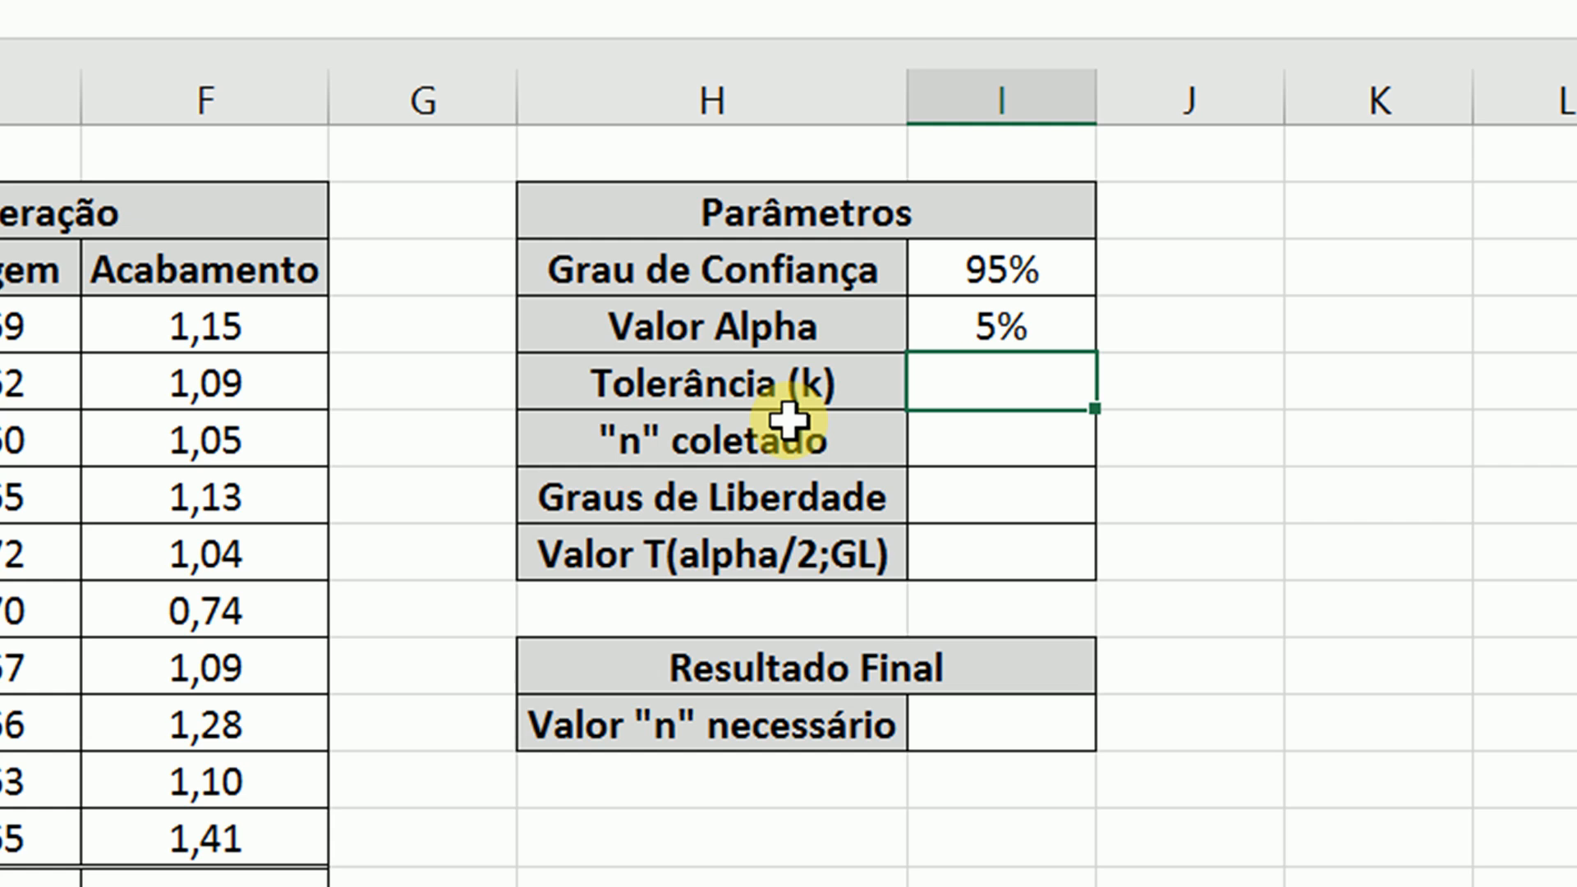
Set Tolerância (k) to 10% and "n" coletado to 10, checking it against the Ciclo column.
type("10%")
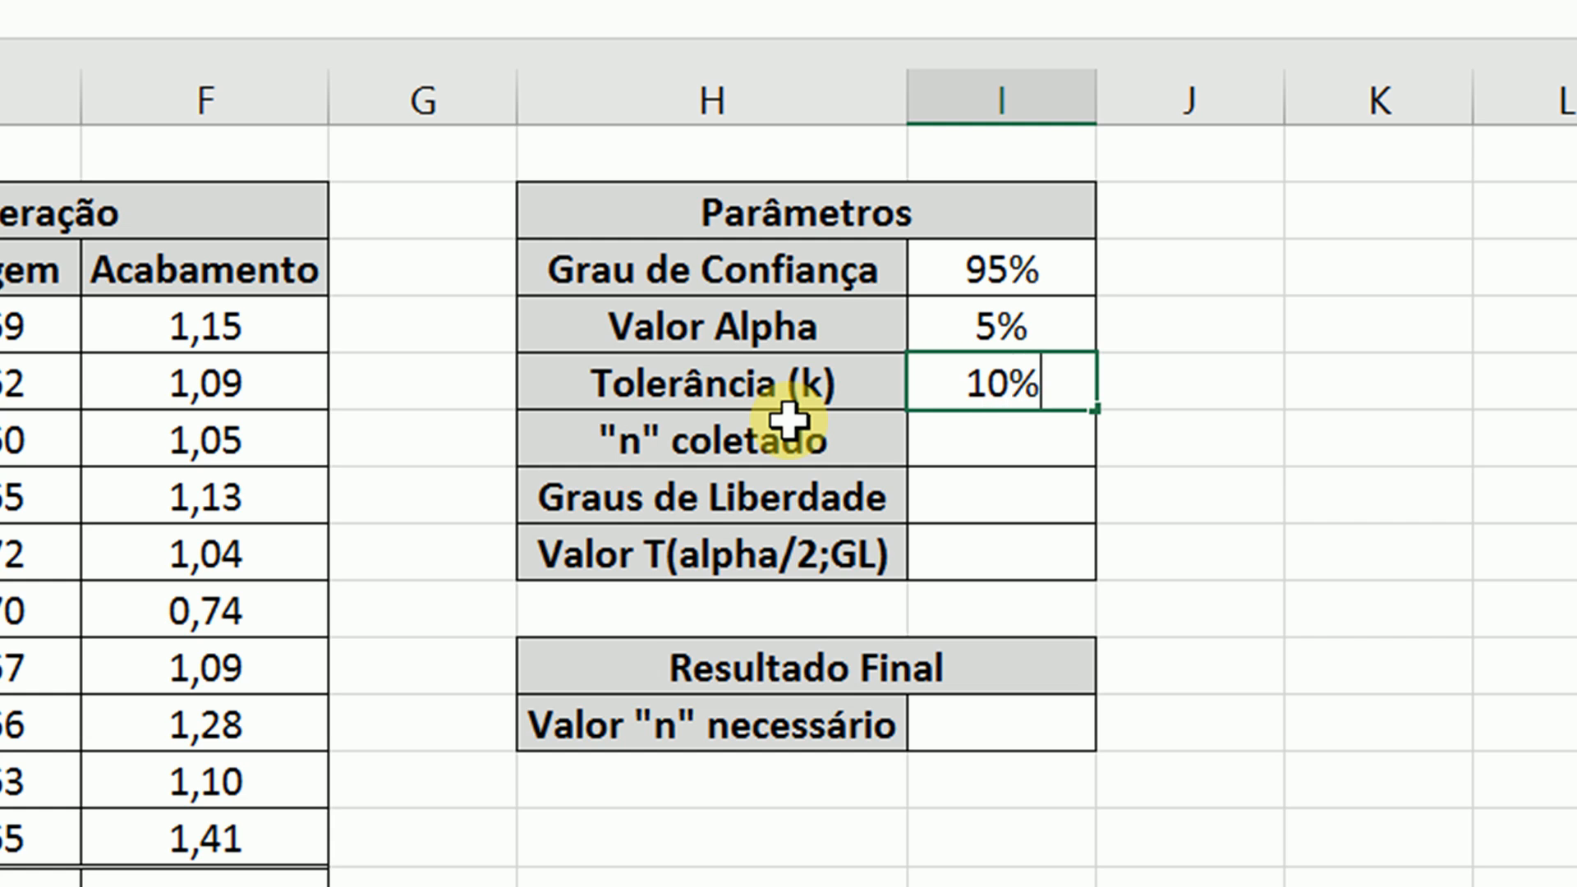
key("Return")
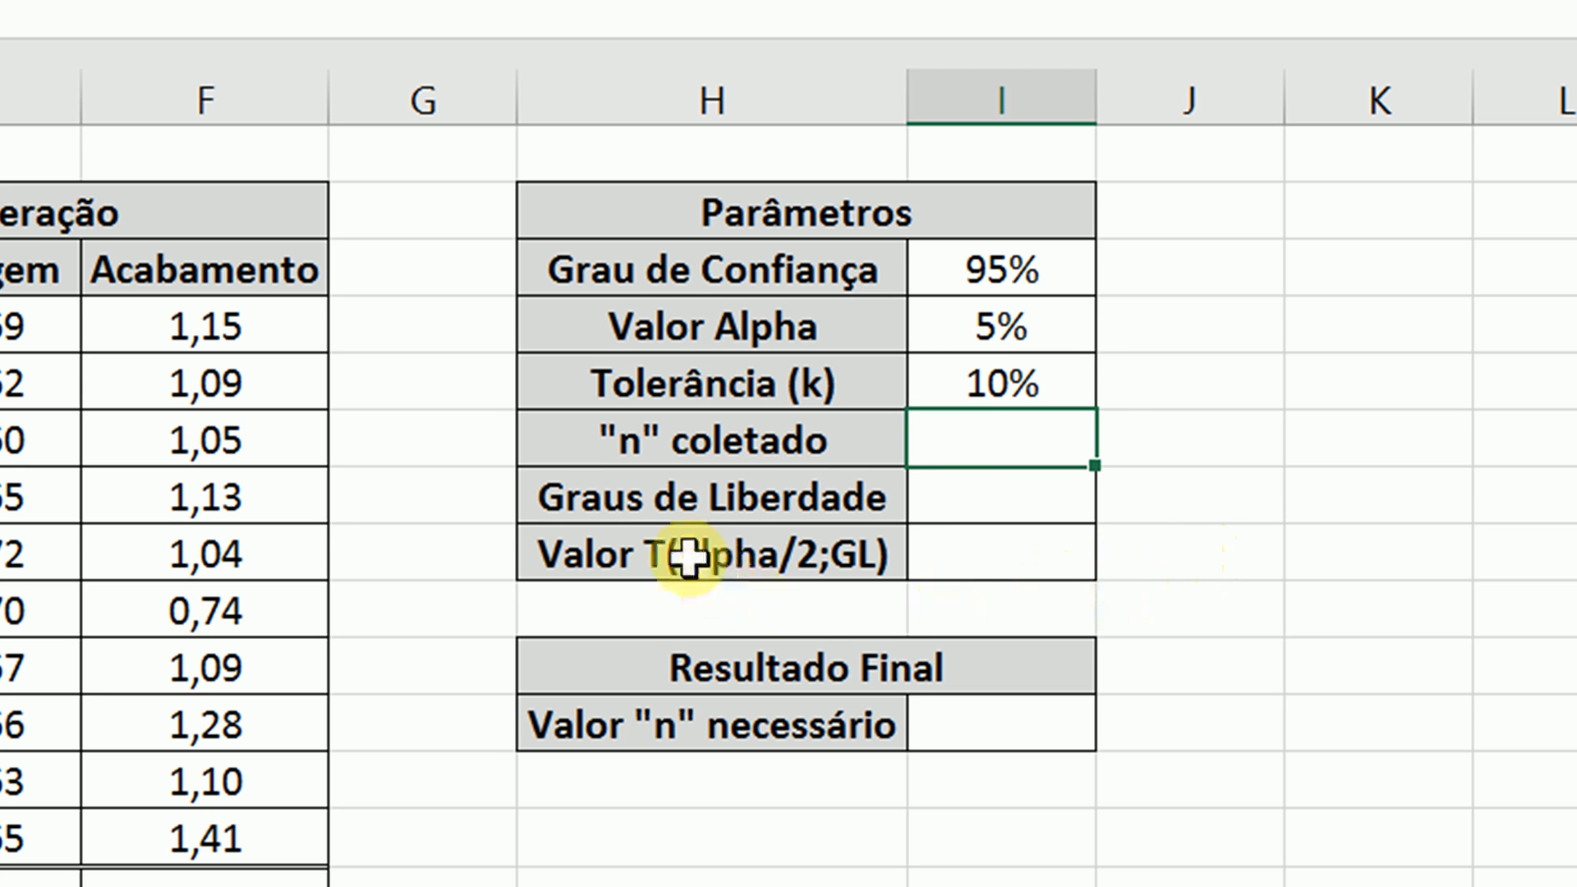
type("10")
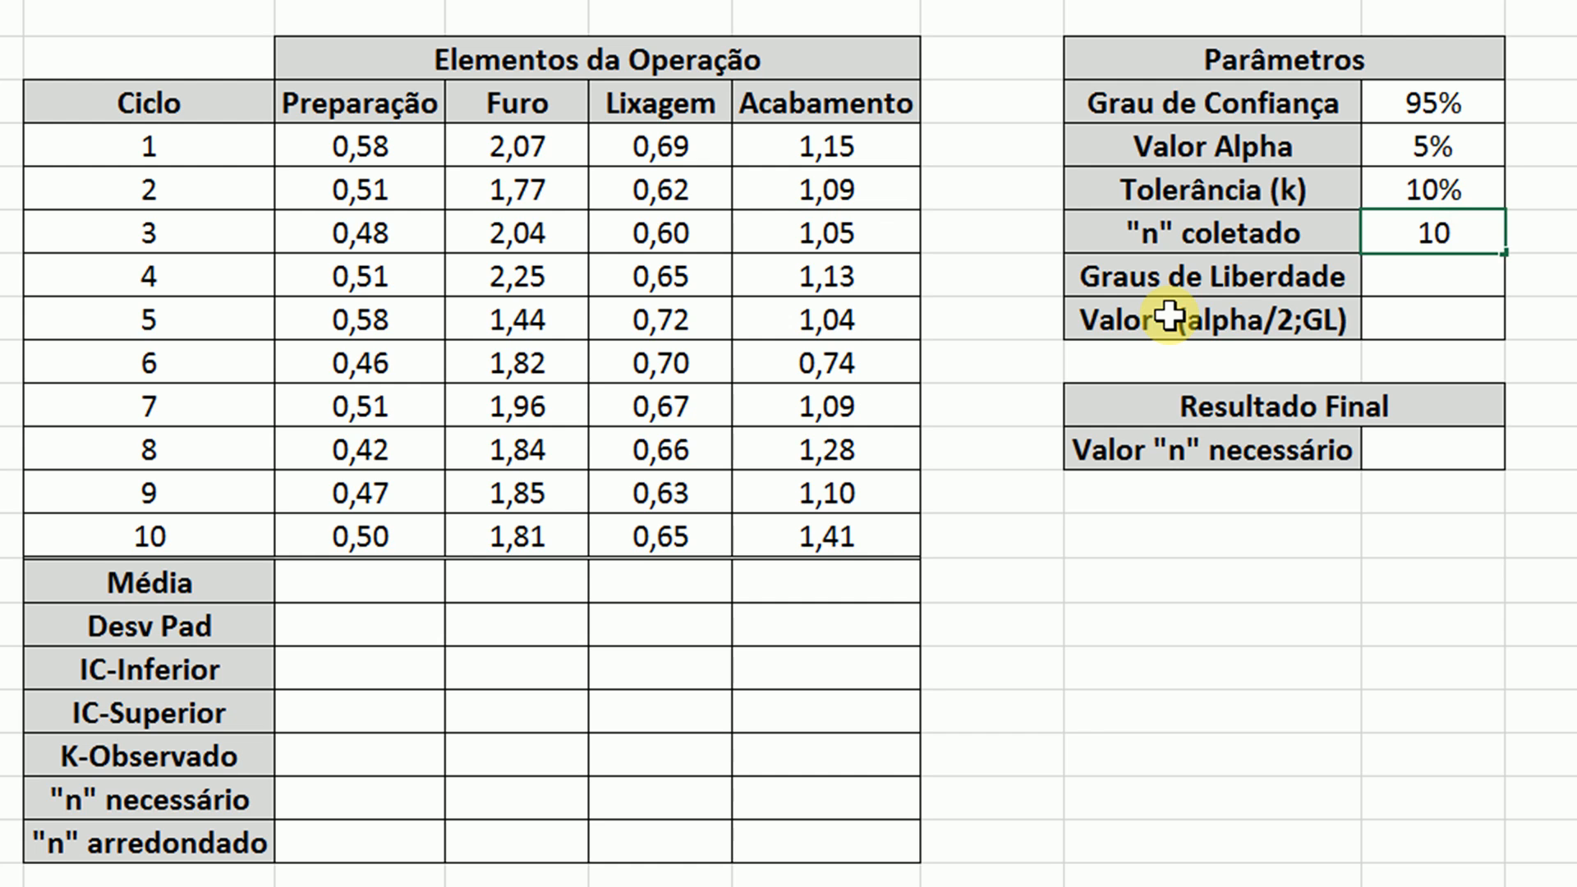
key("Return")
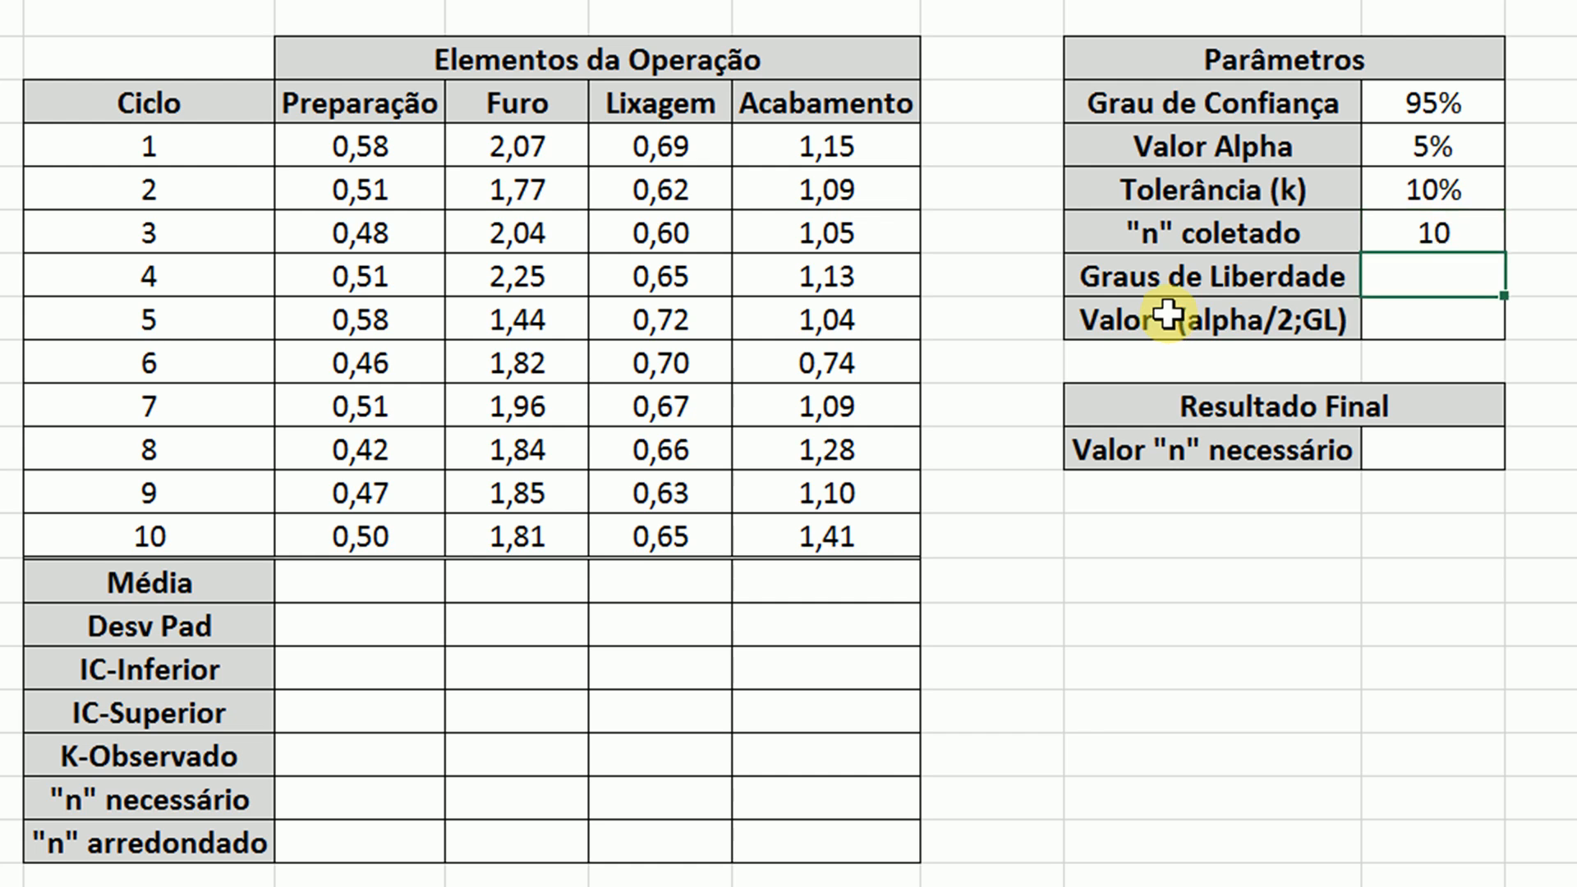
left_click_drag(188, 111, 165, 535)
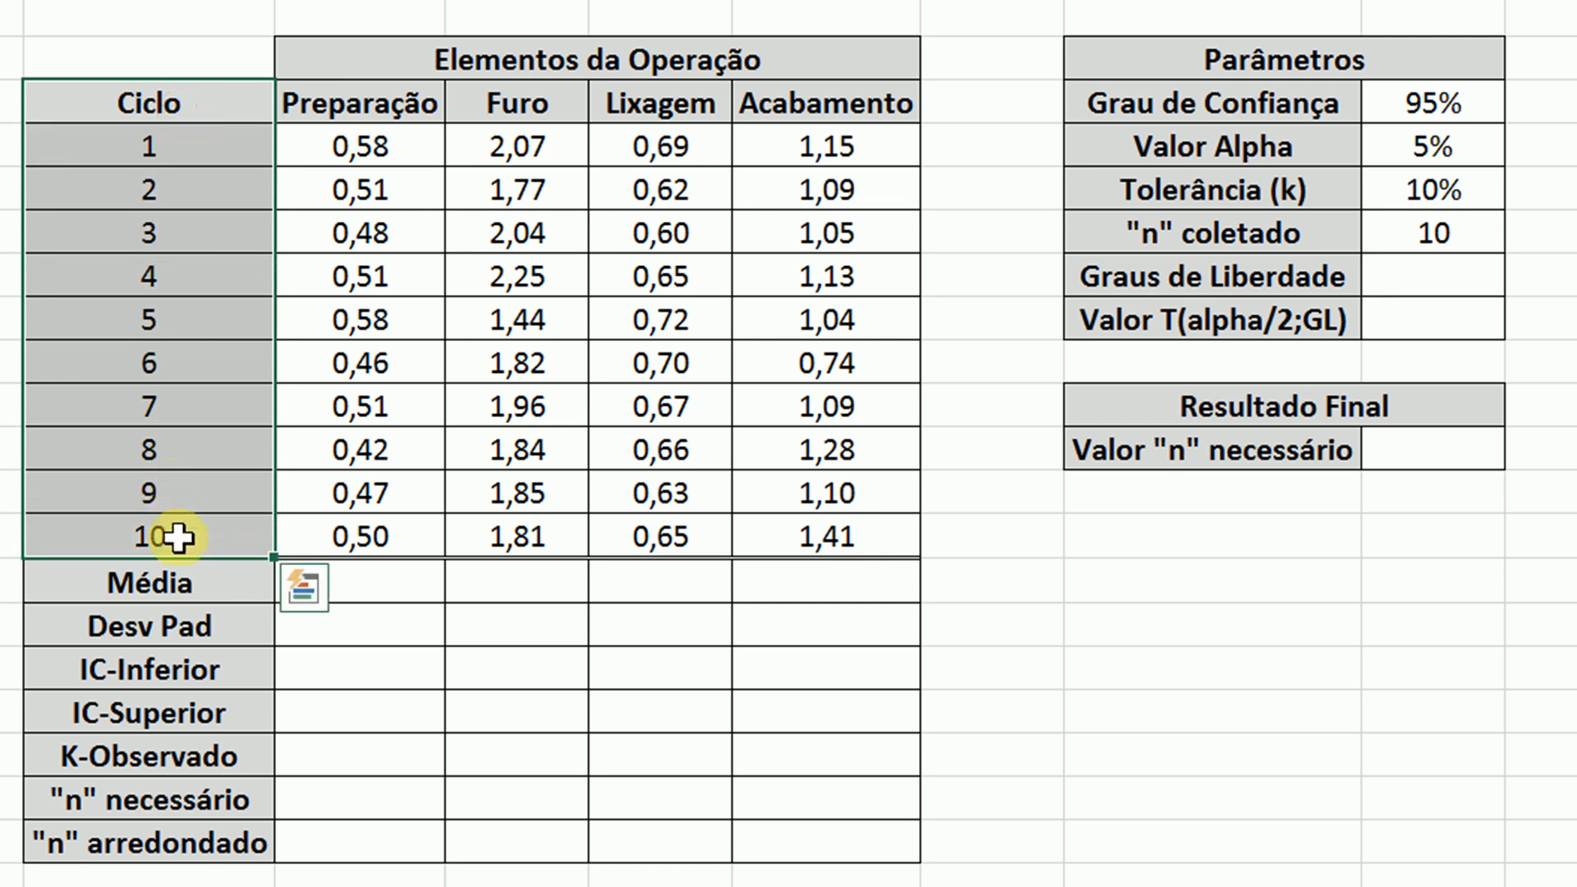
left_click(166, 536)
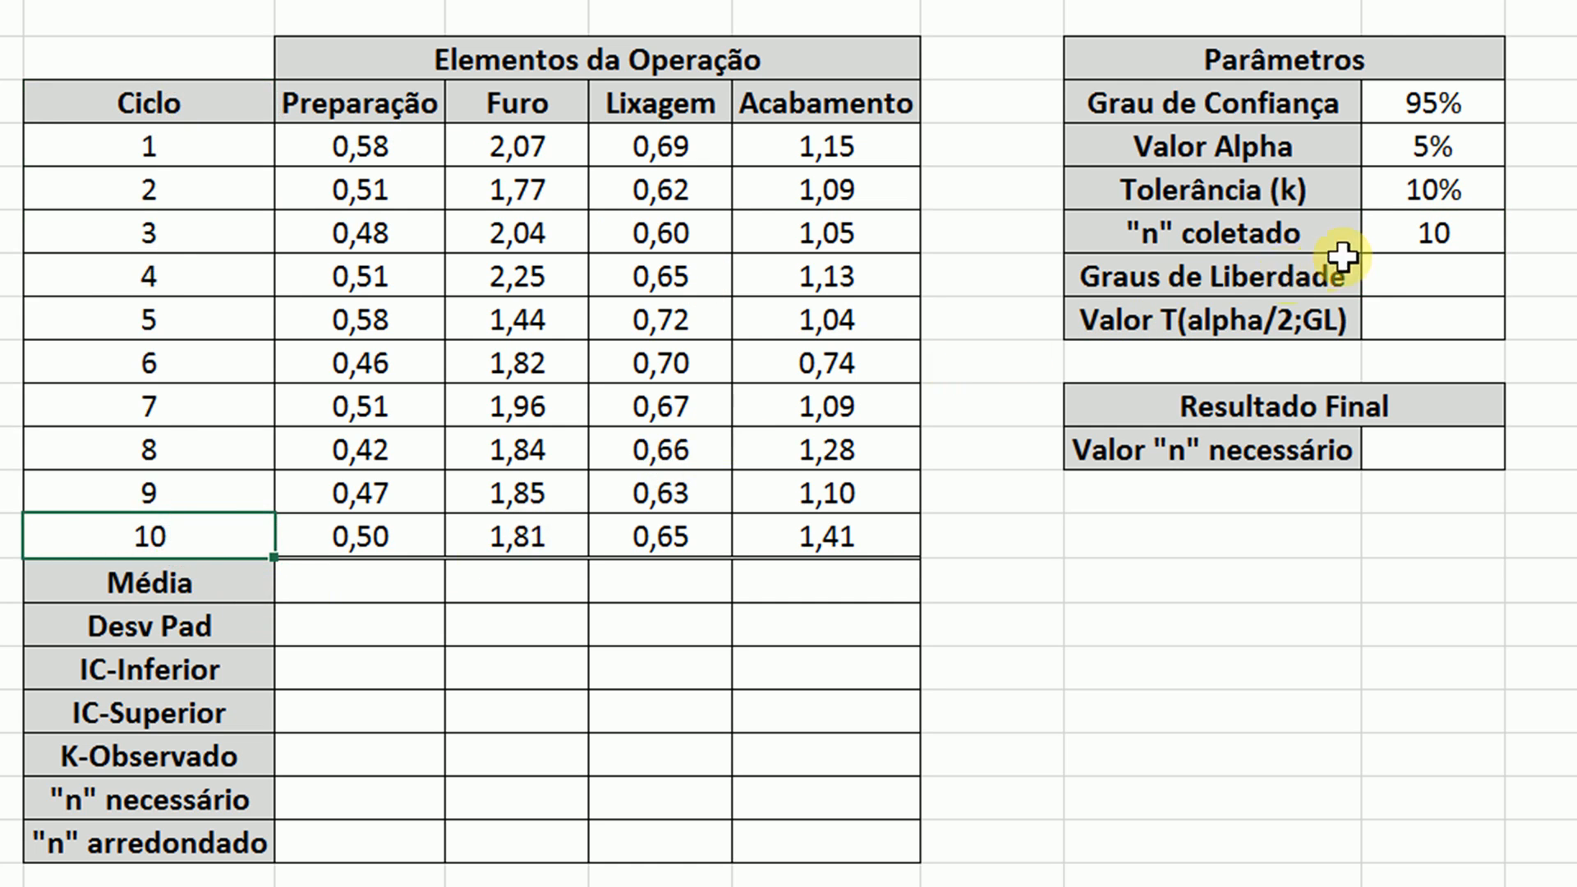
left_click(1419, 242)
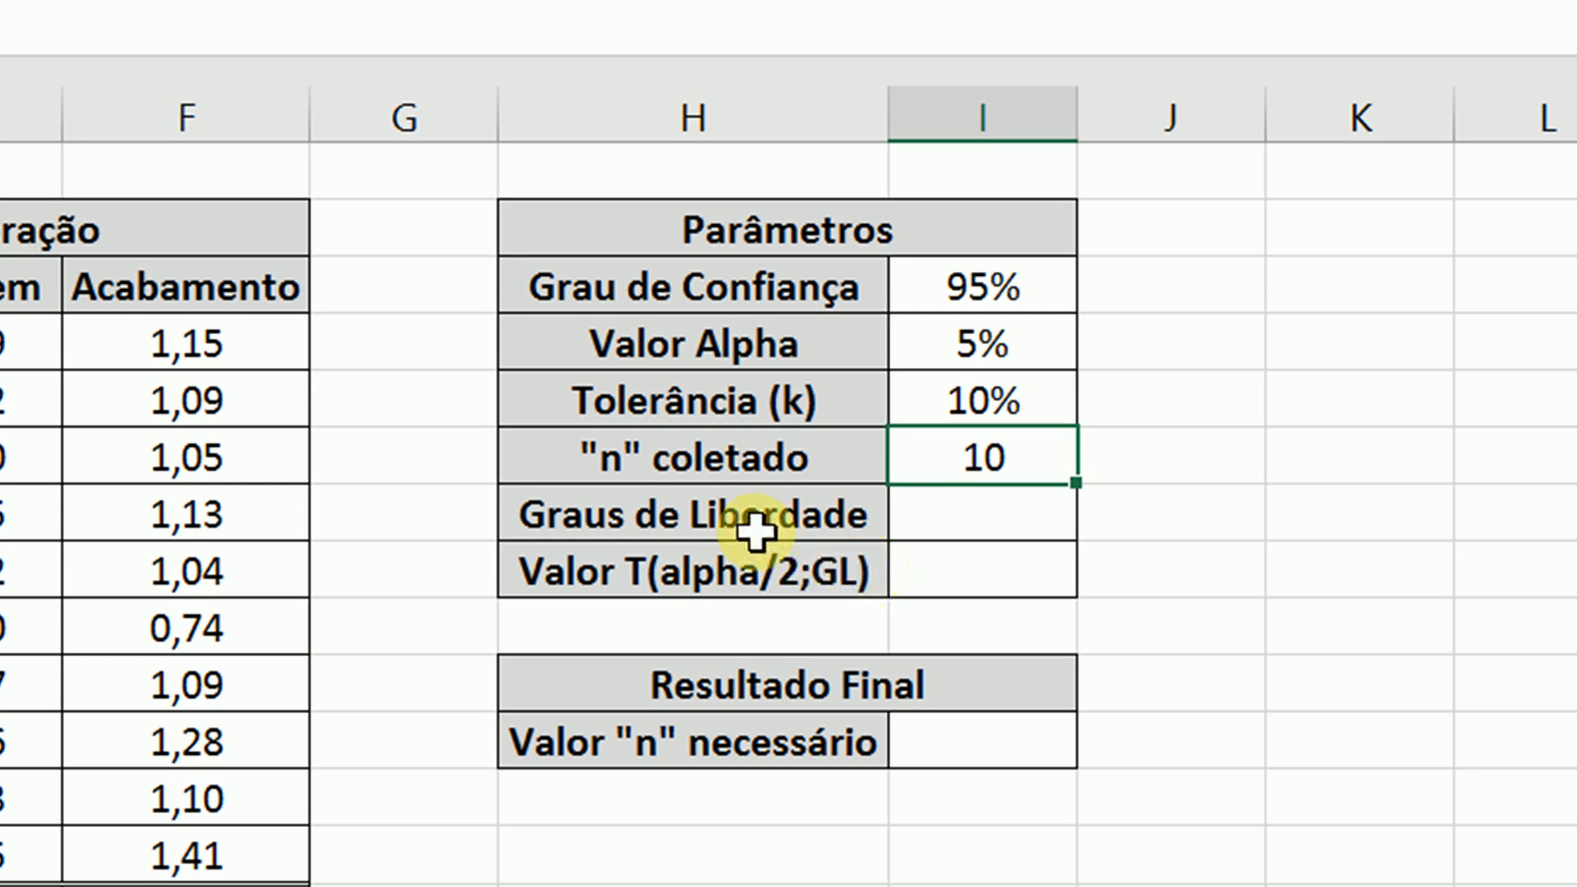
Calculate Graus de Liberdade in the Parâmetros table with the formula =I6-1.
left_click(968, 515)
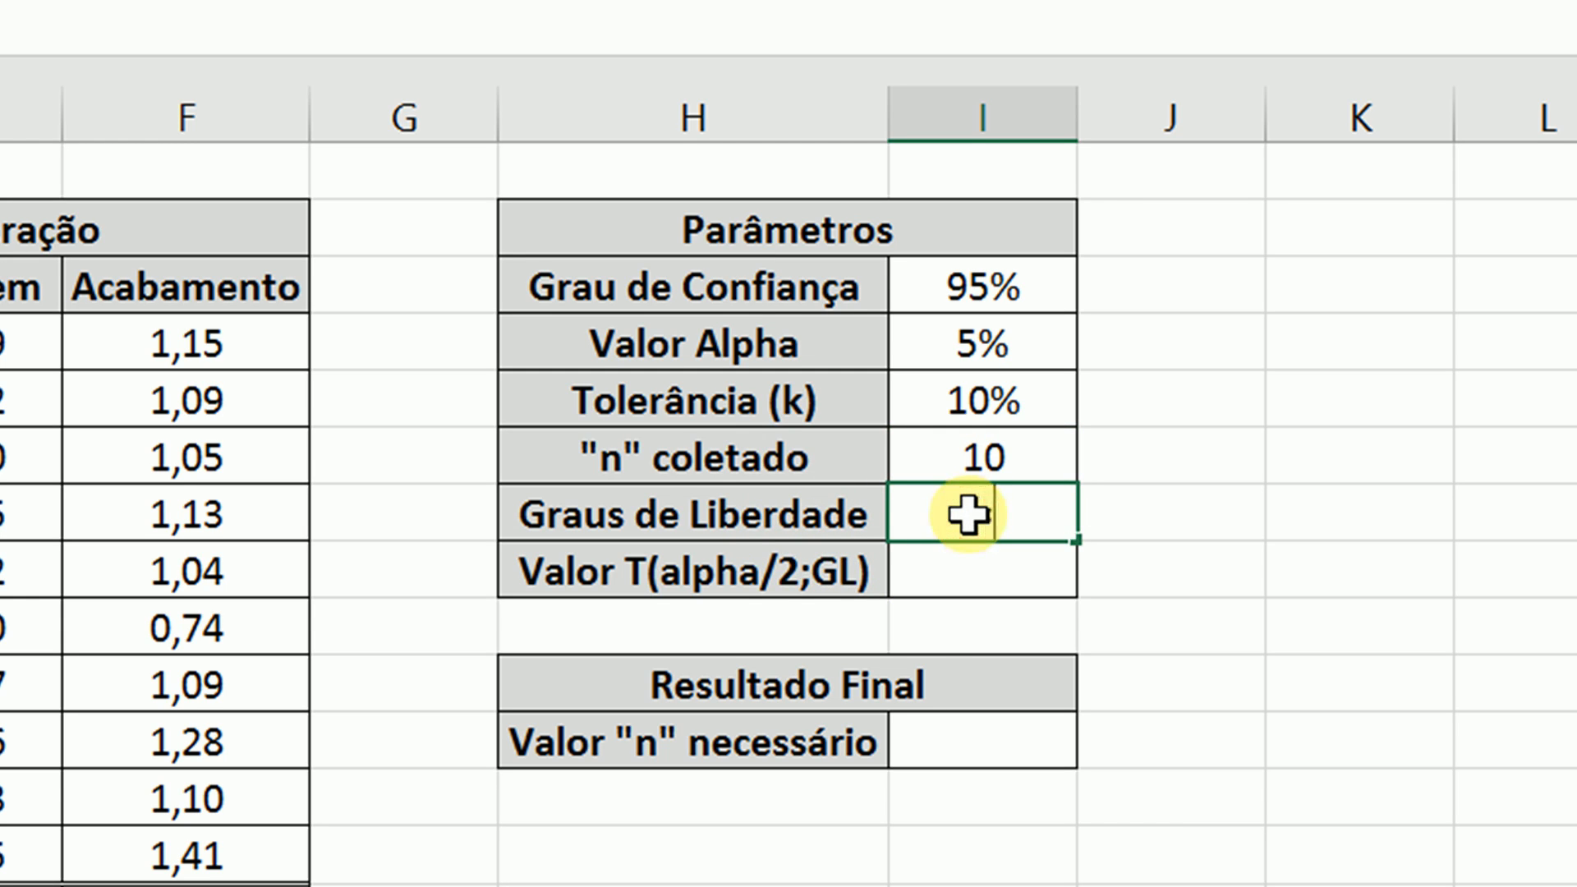
type("=")
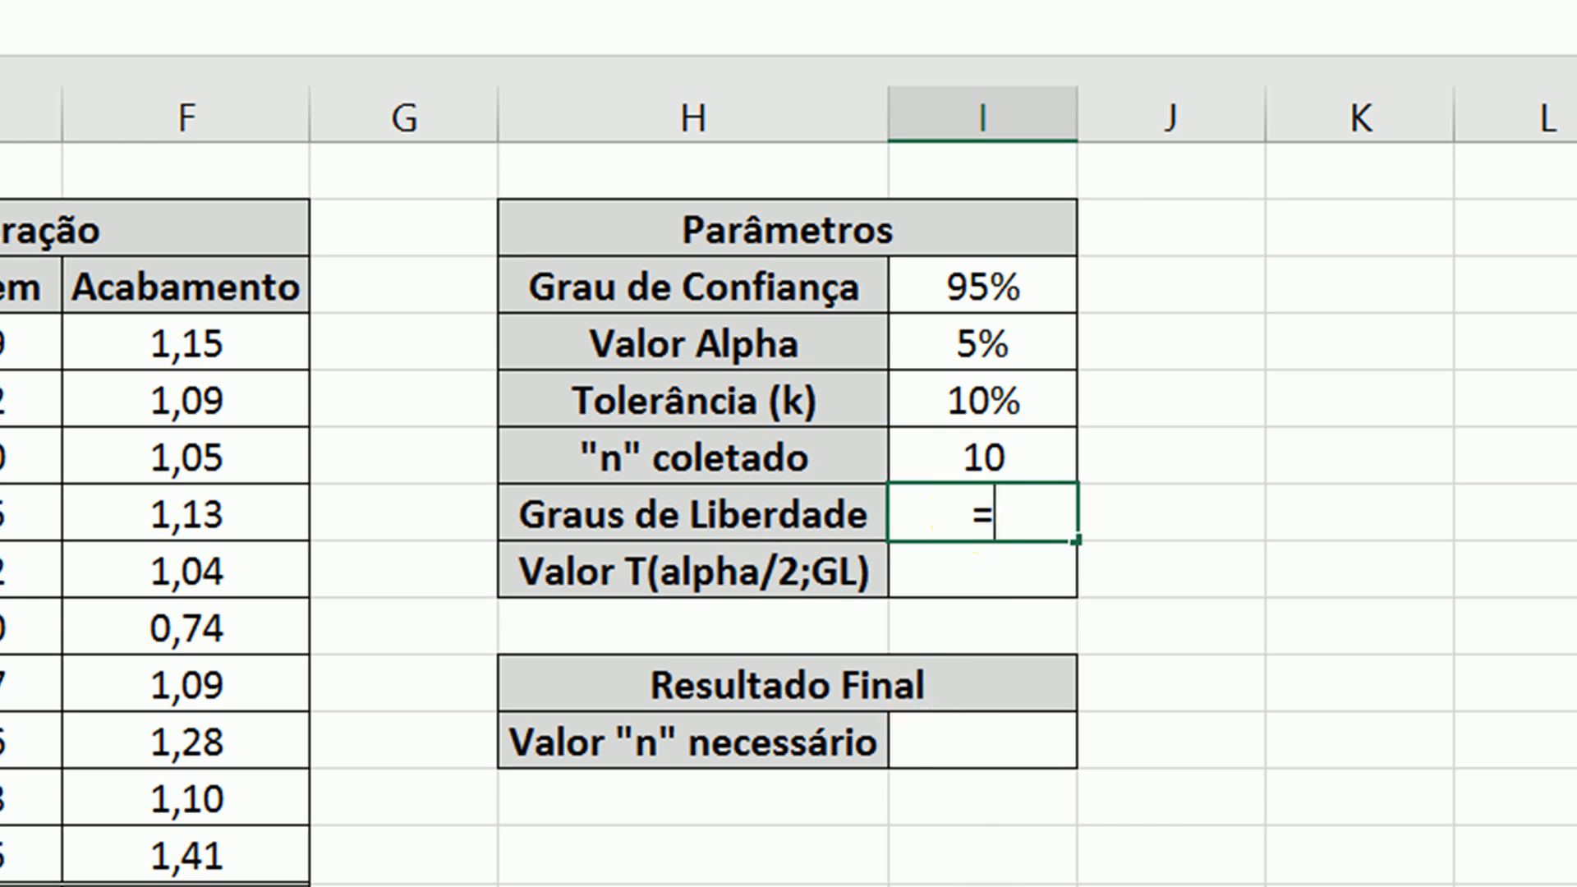
key("Up")
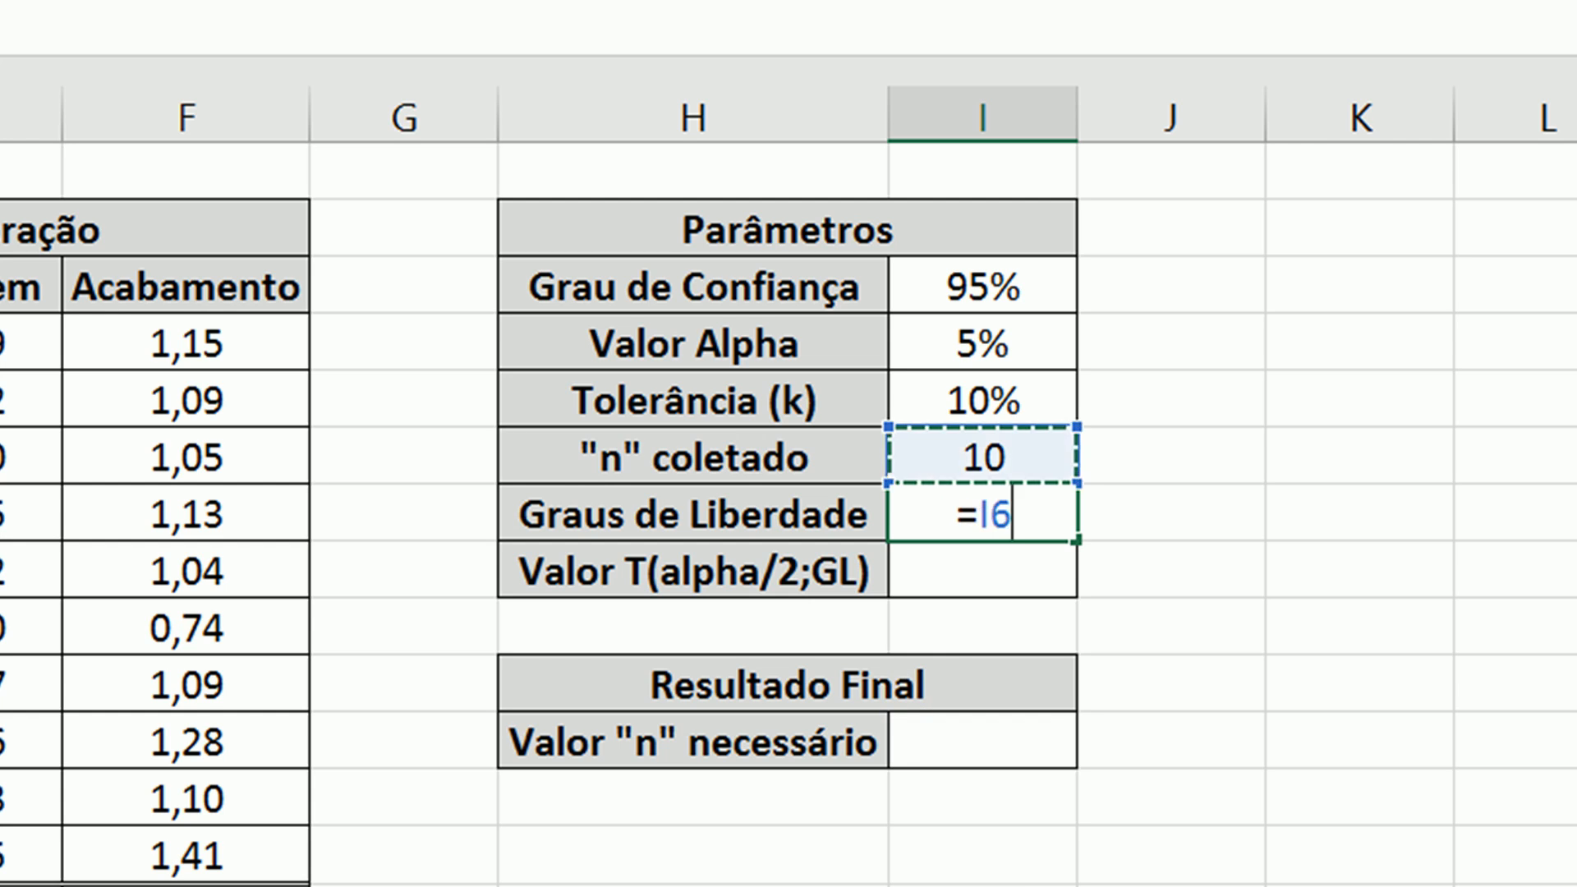
type("-1")
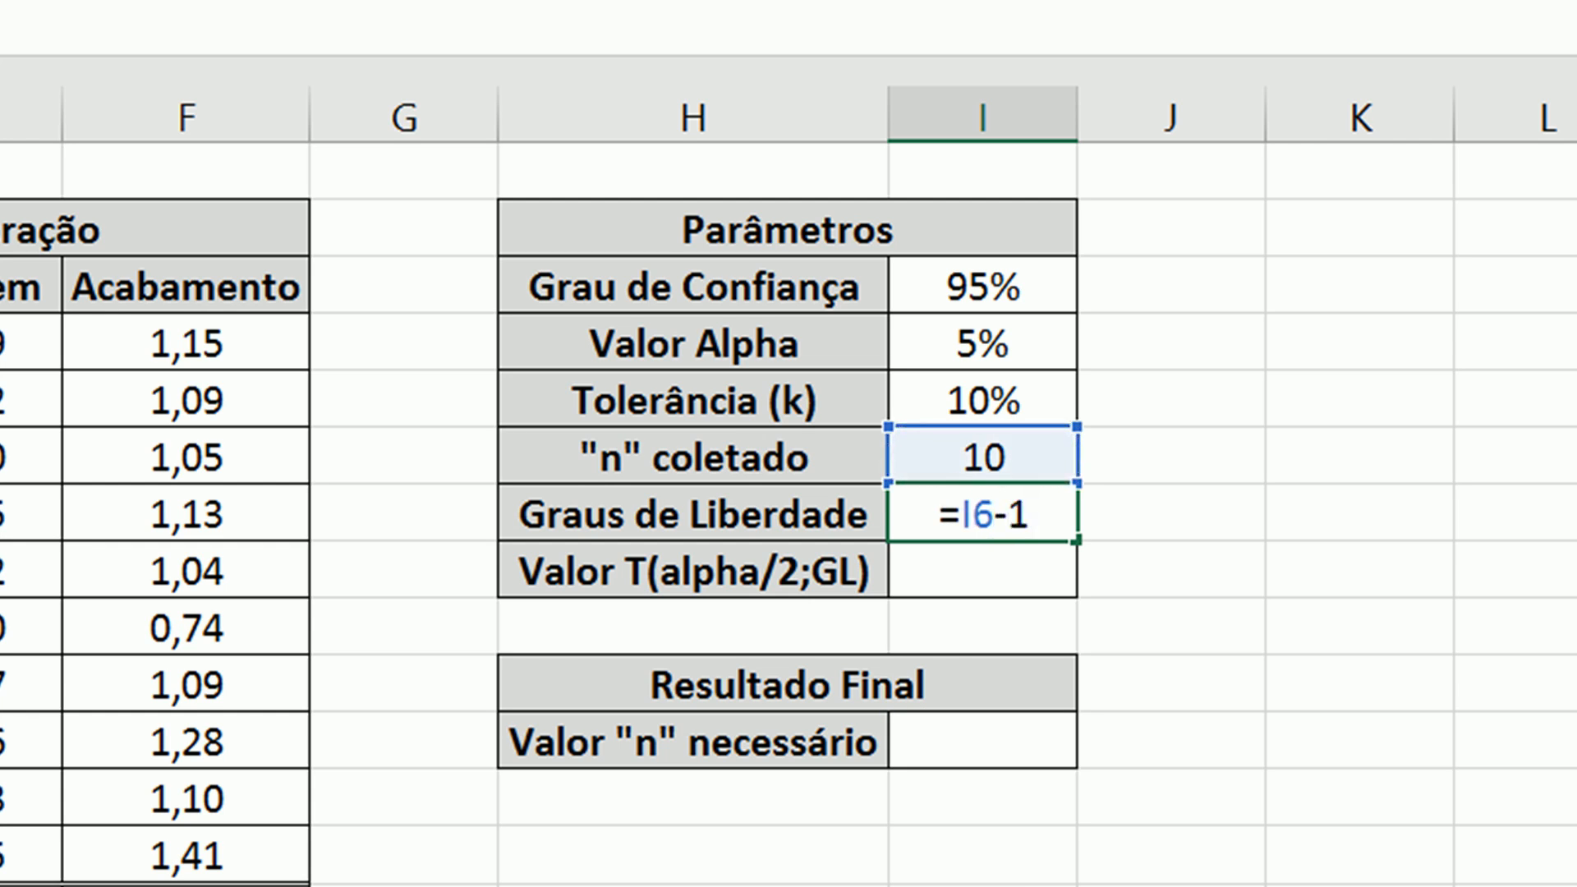
key("Return")
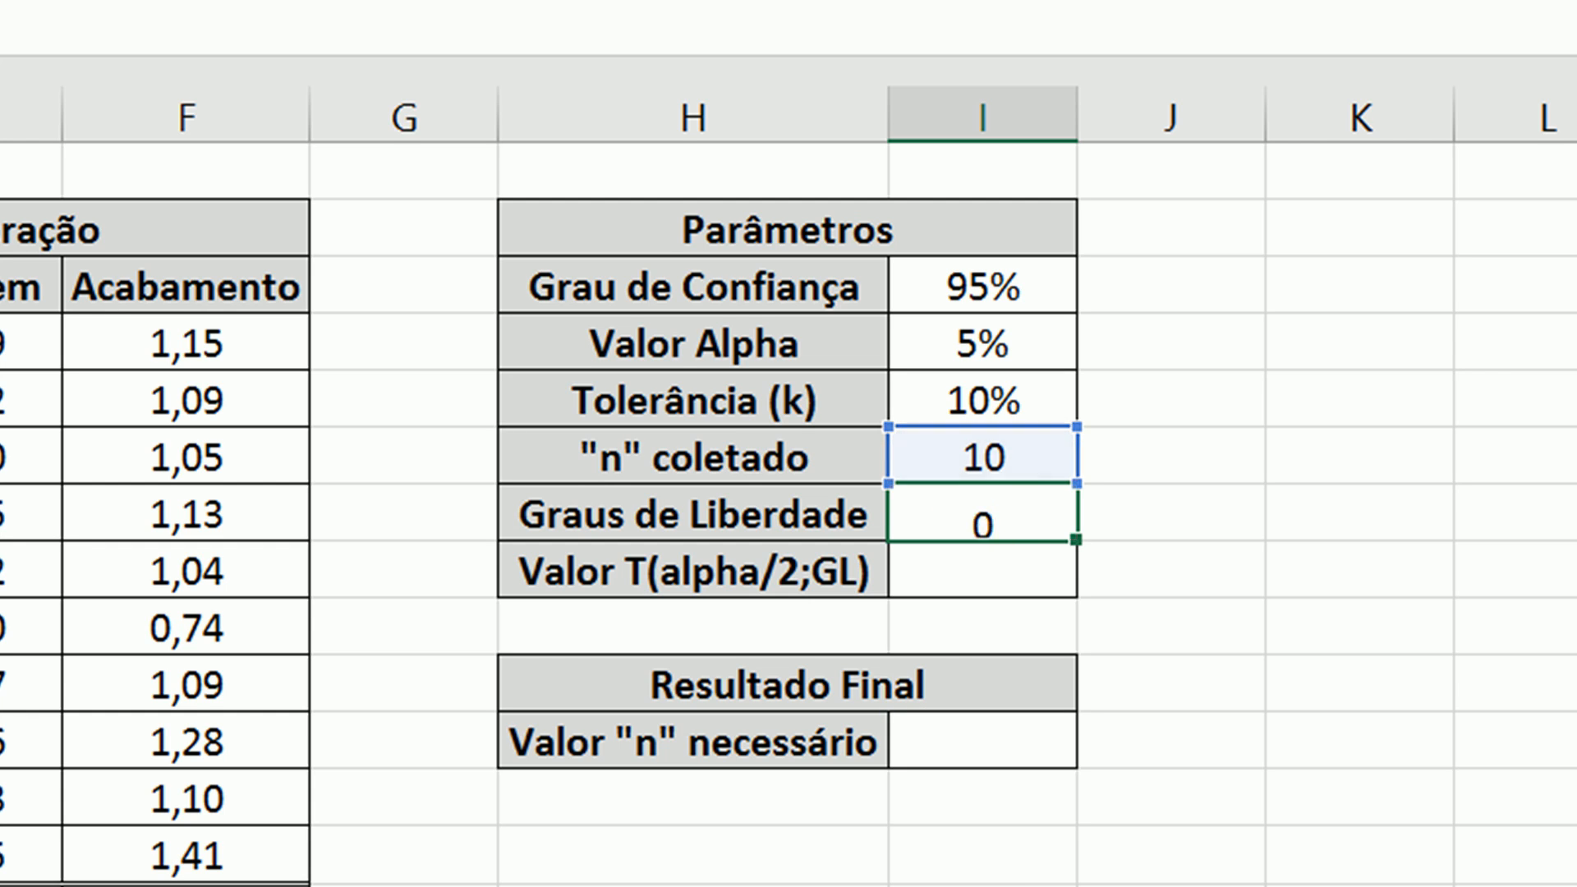
Calculate Valor T(alpha/2;GL) in the Parâmetros table with the formula =INV.T.BC(I4;I7).
left_click(952, 501)
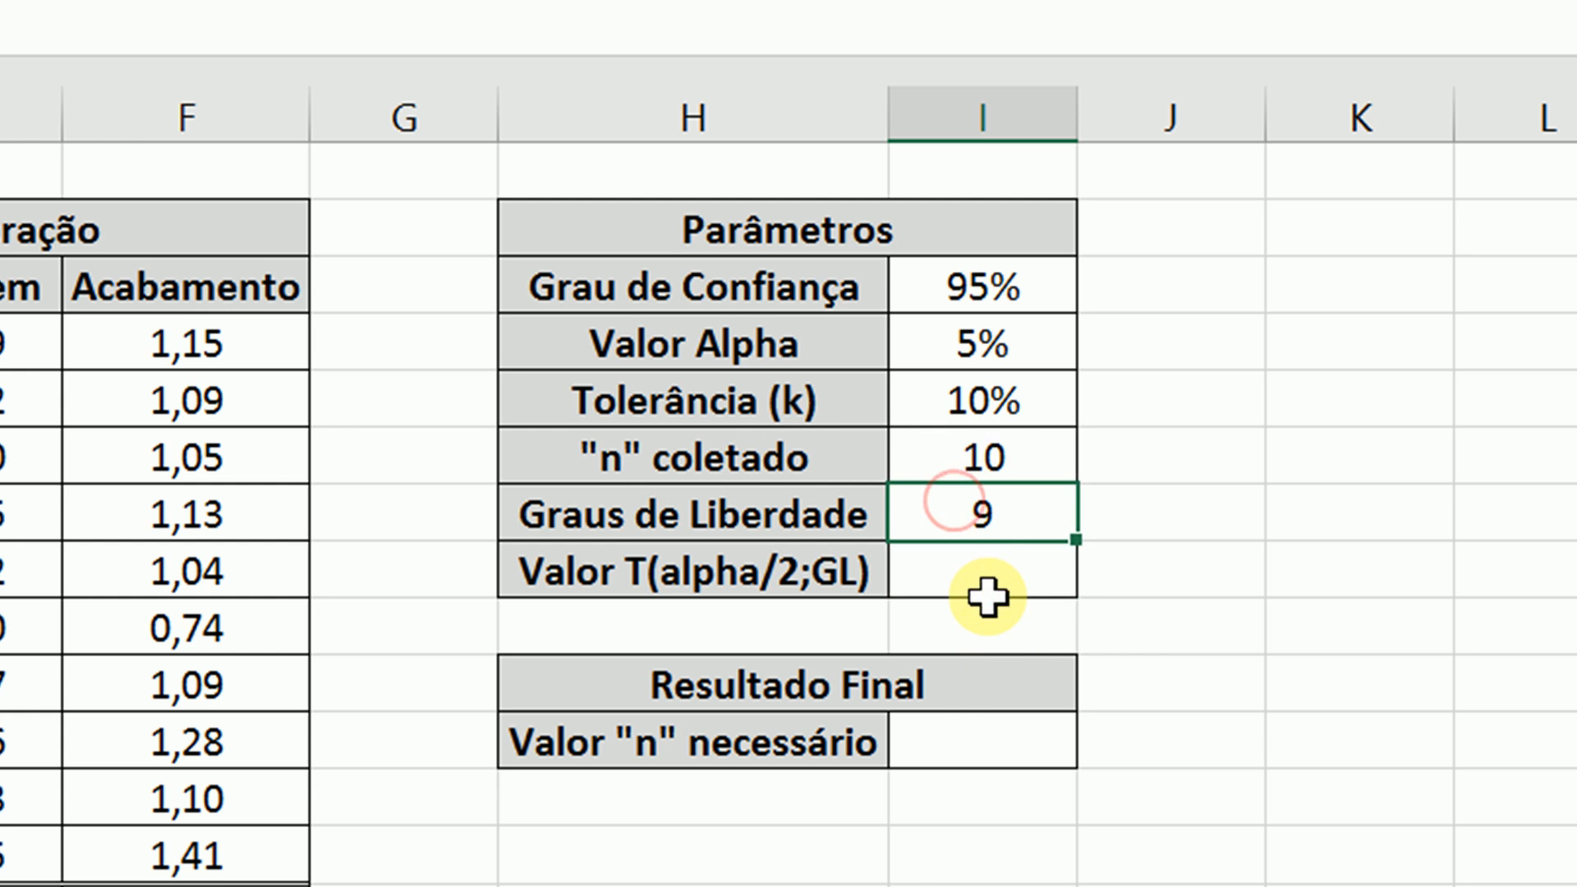
left_click(989, 568)
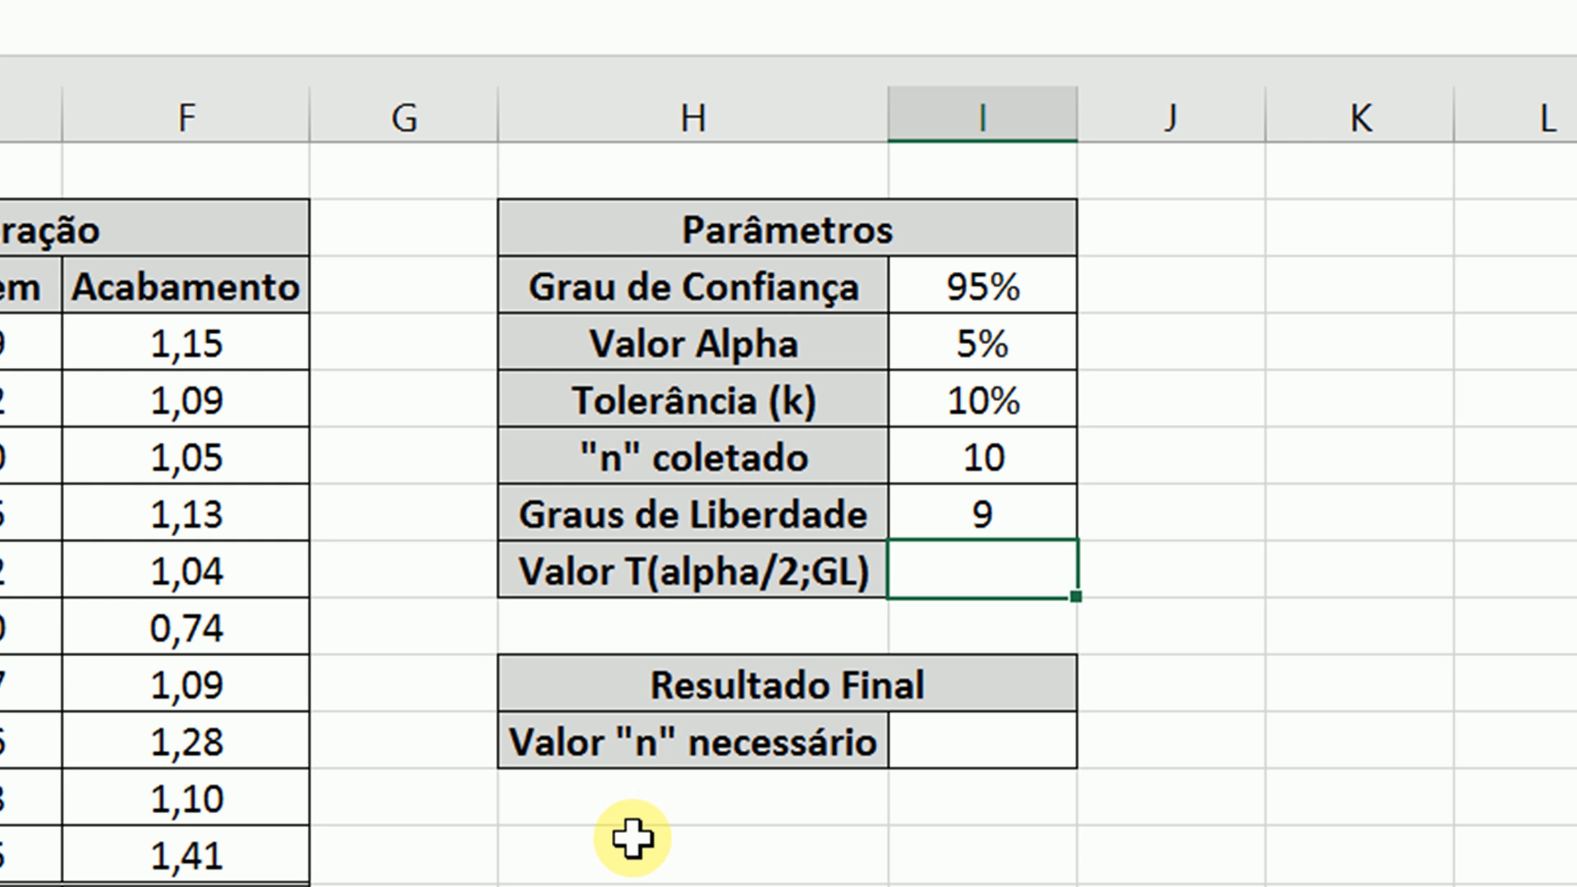
type("=inv.t")
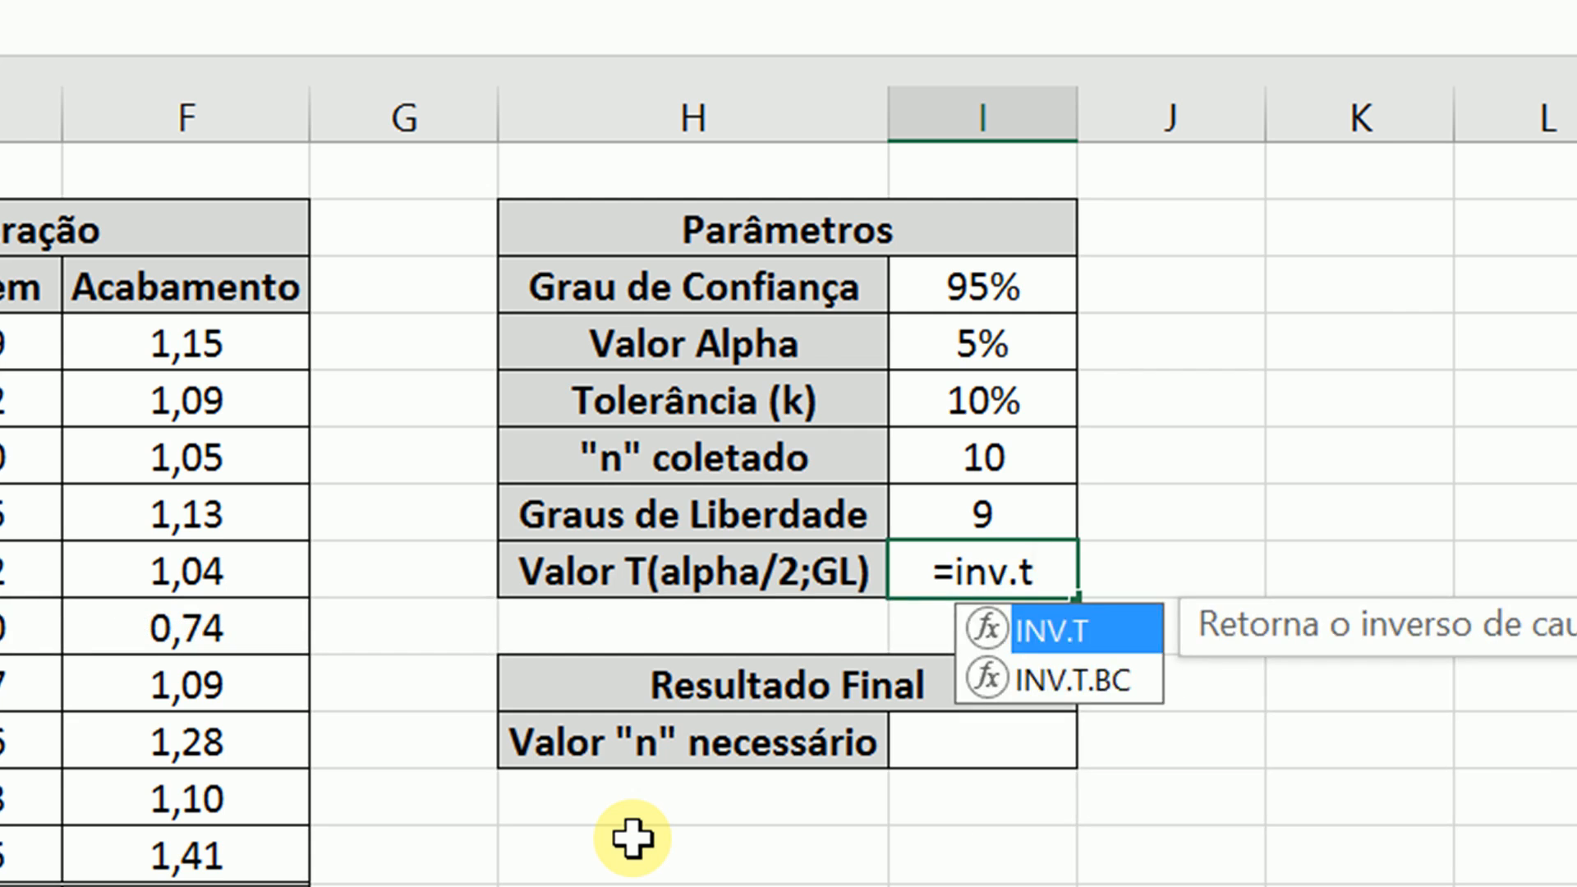
type(".")
key("Tab")
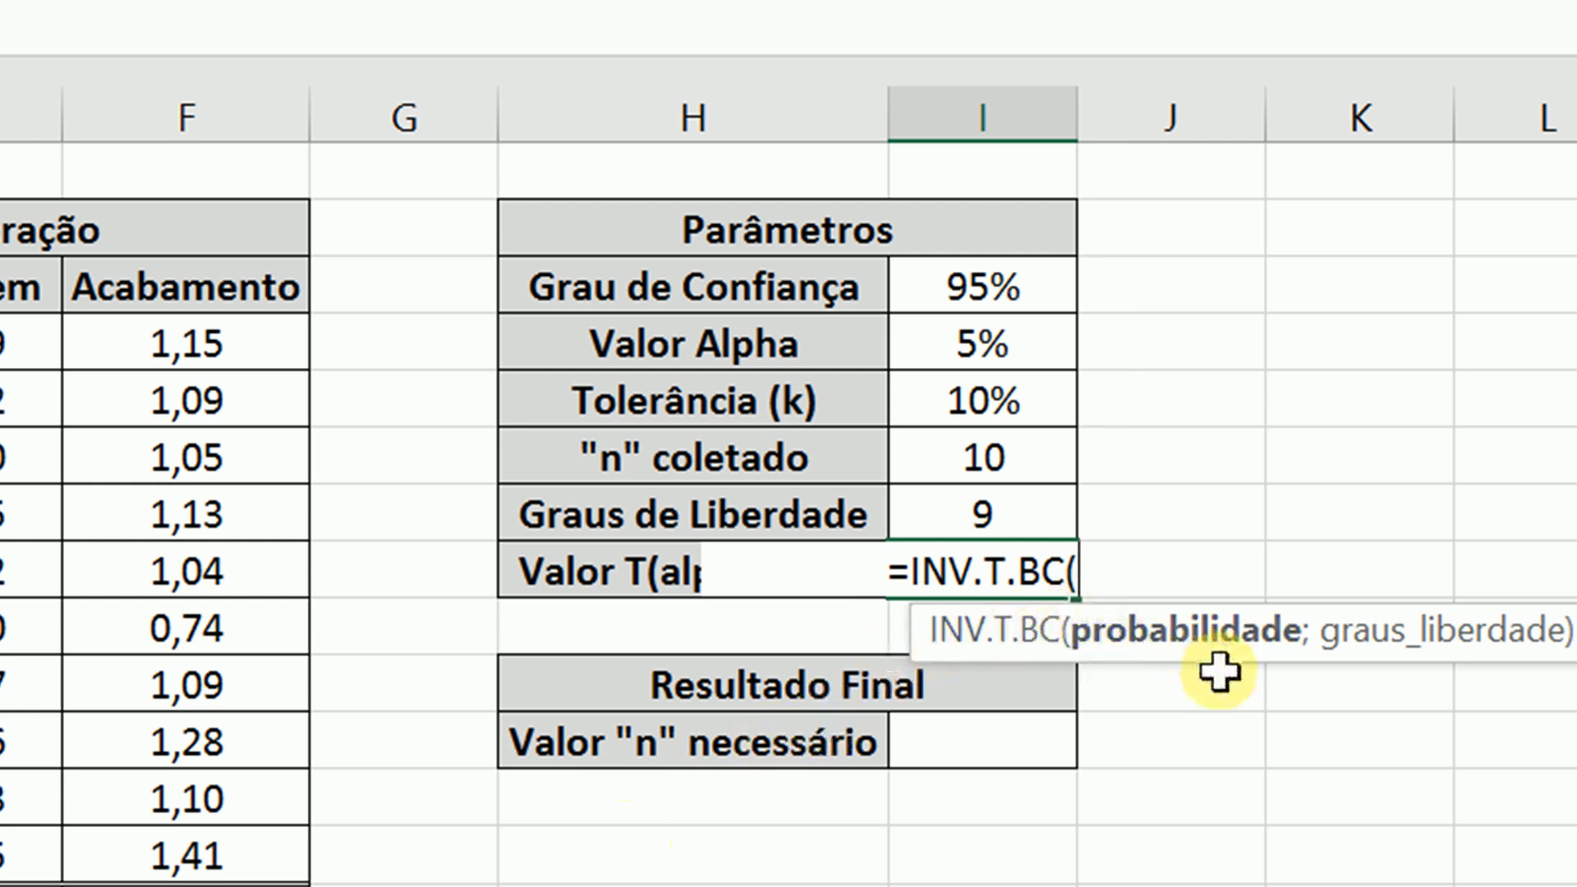
left_click(1032, 341)
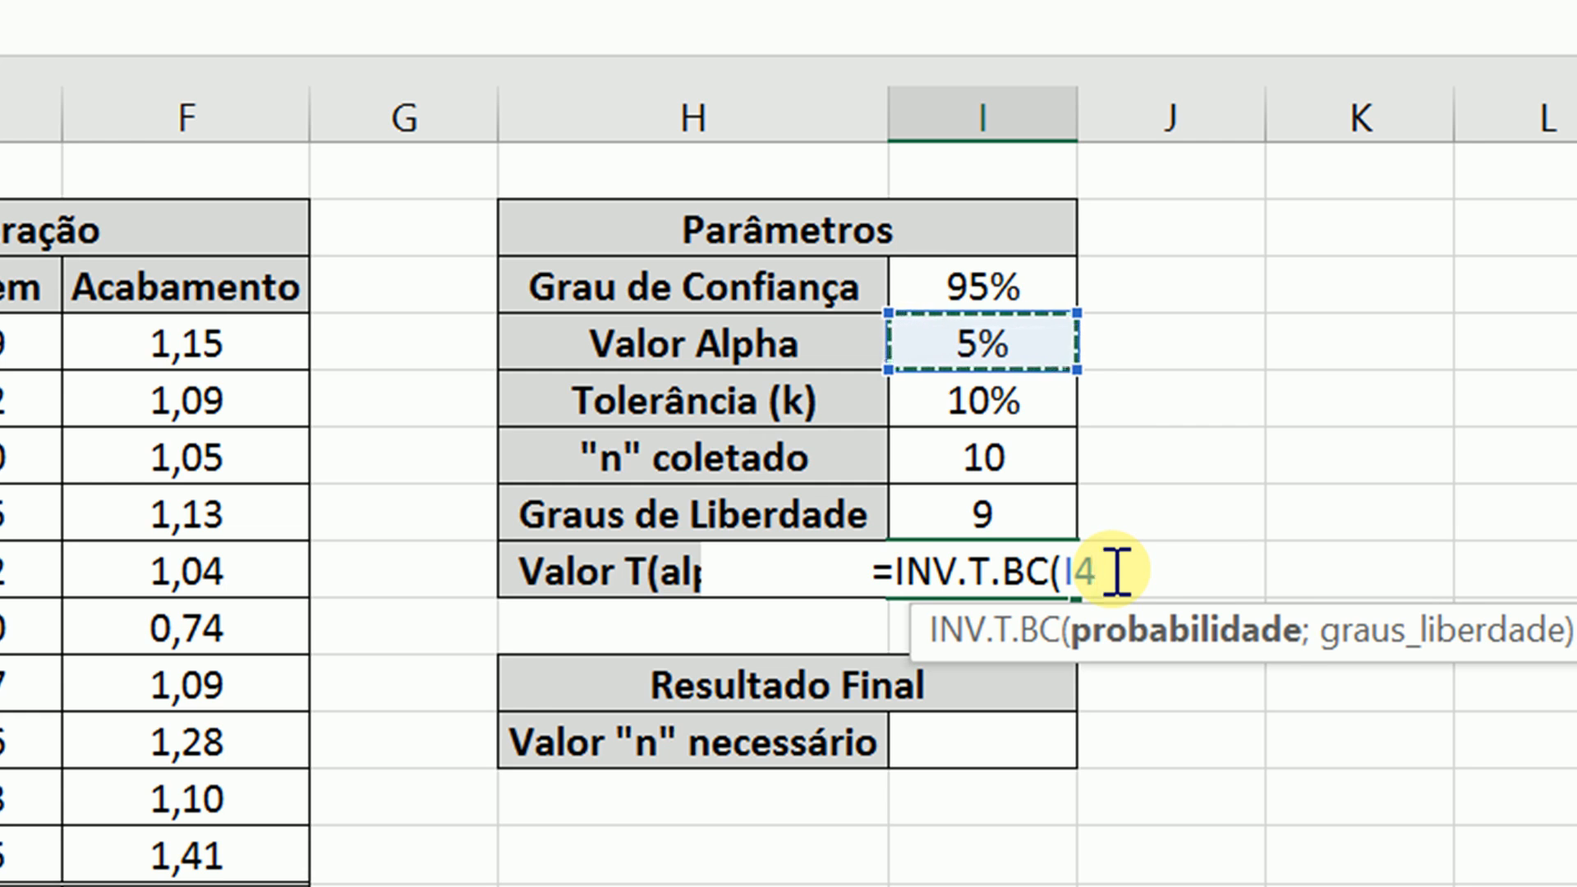
type(";")
left_click(1012, 511)
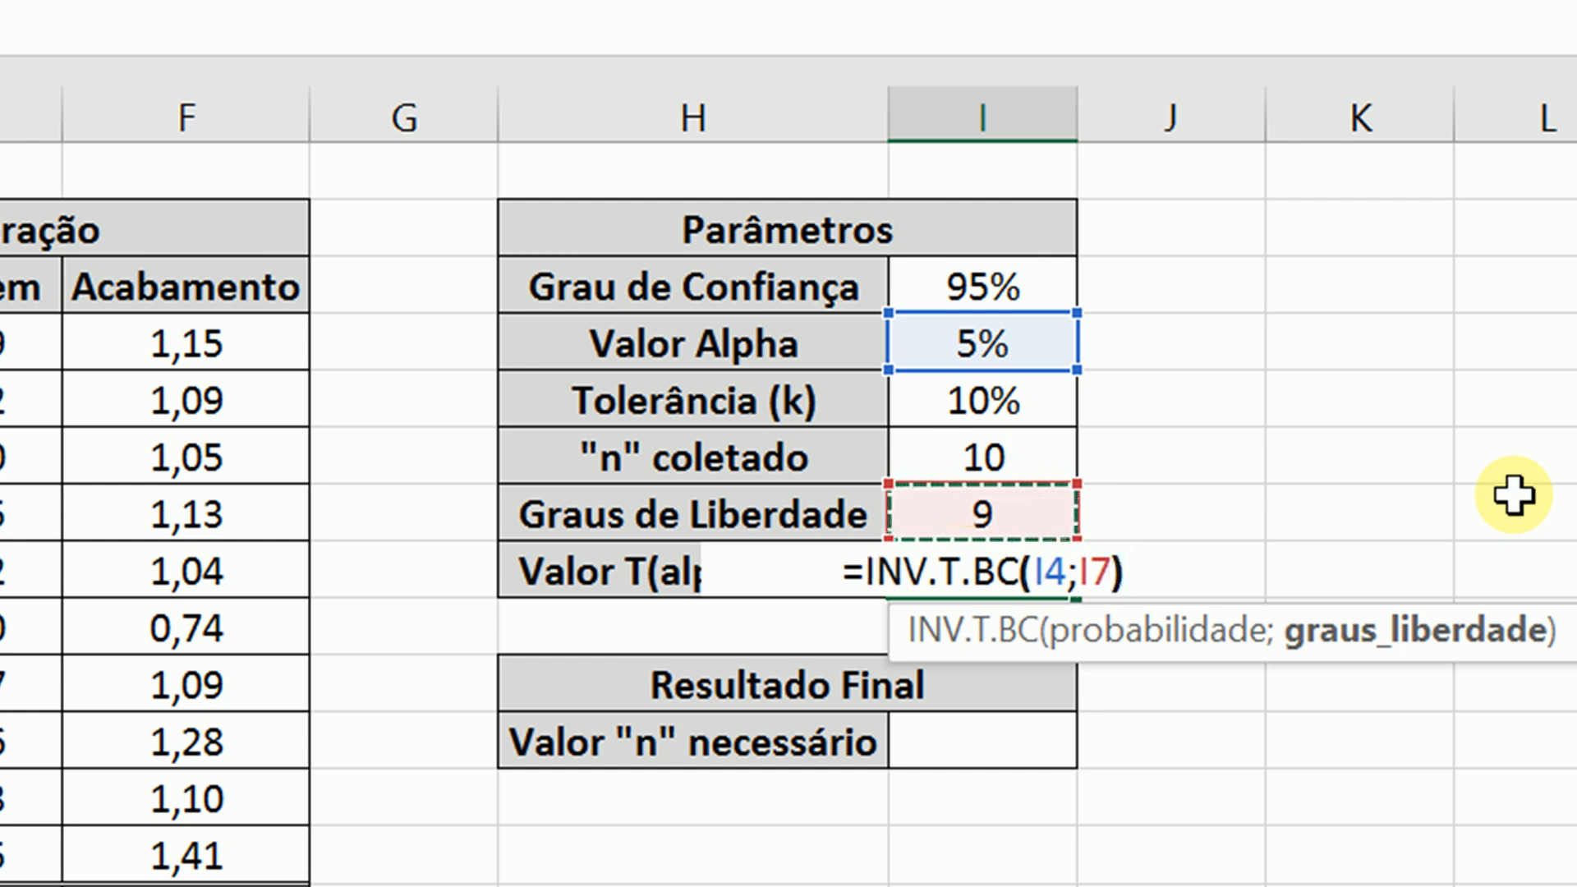
type(")")
key("Return")
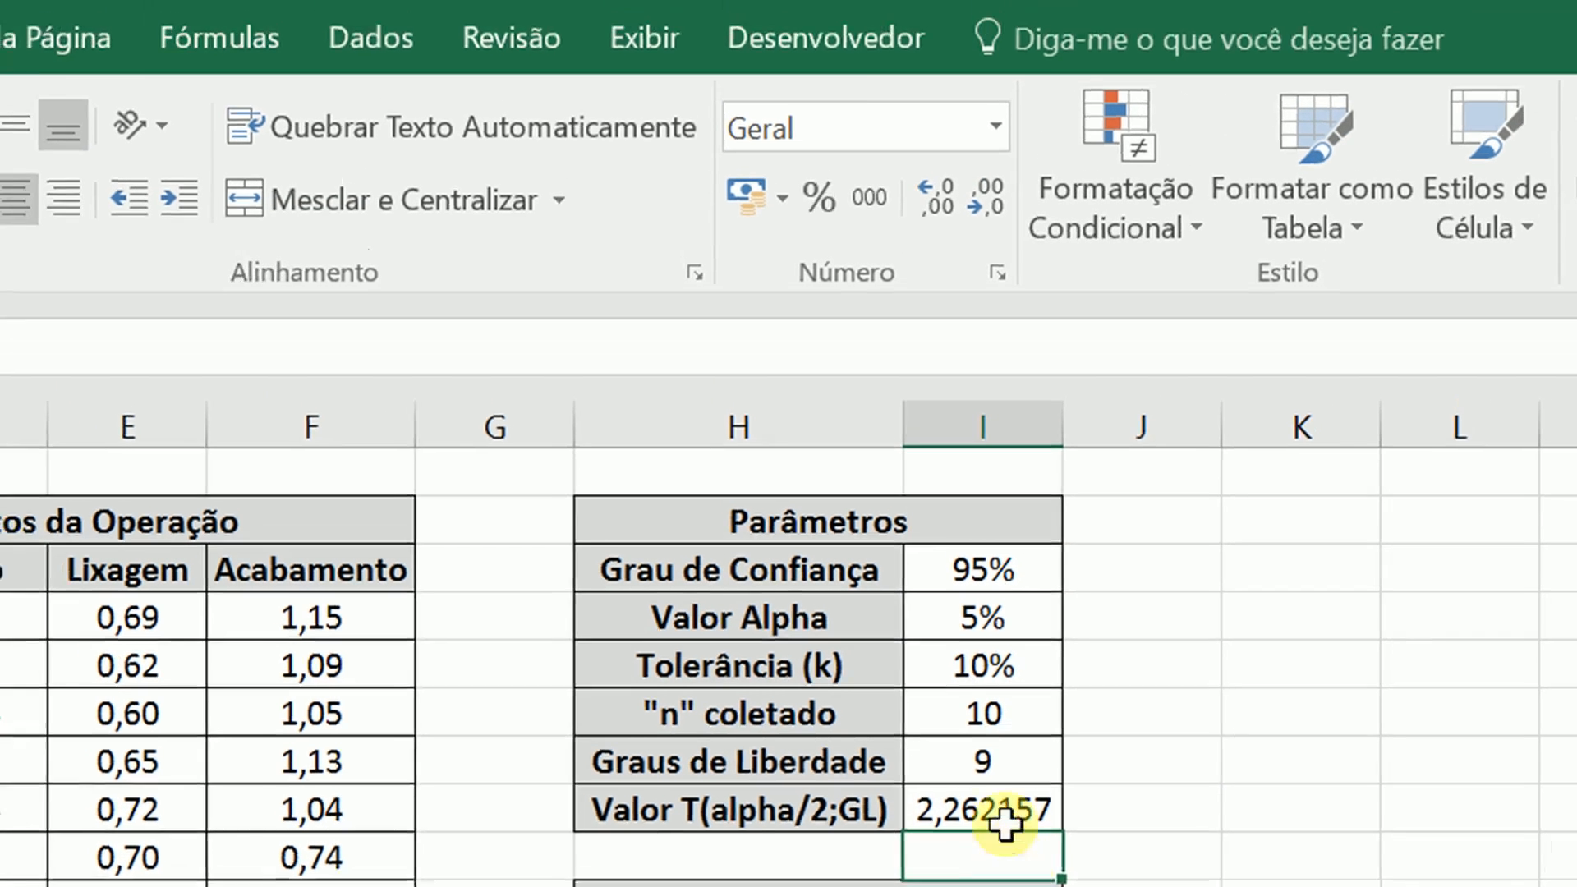
Format Valor T(alpha/2;GL) to four decimal places and narrow column I slightly.
left_click(982, 639)
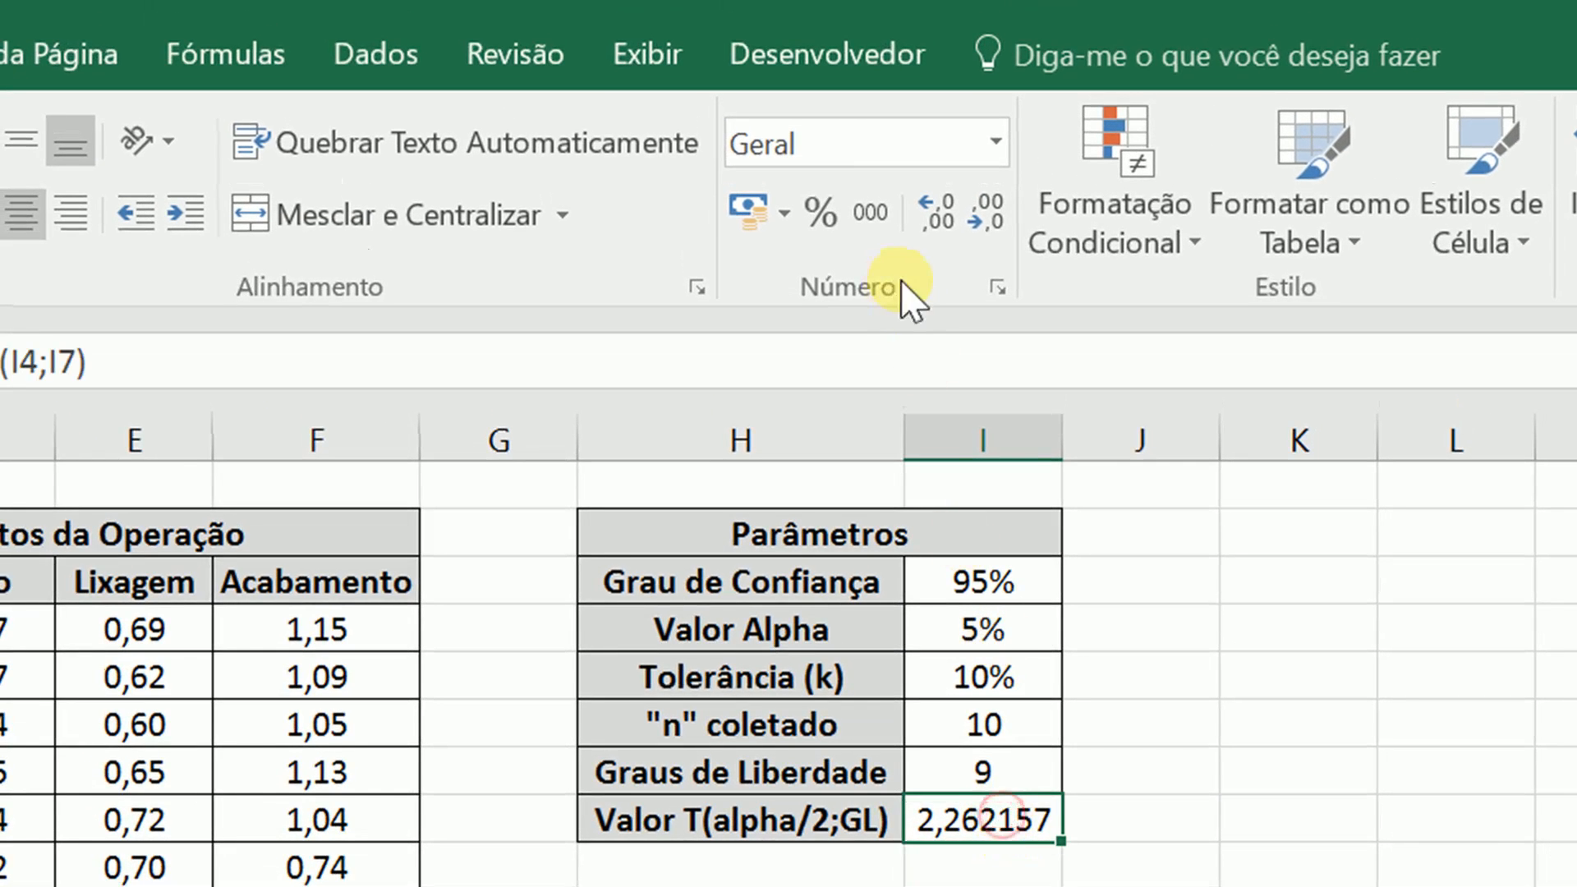
left_click(934, 216)
left_click(934, 215)
left_click(934, 215)
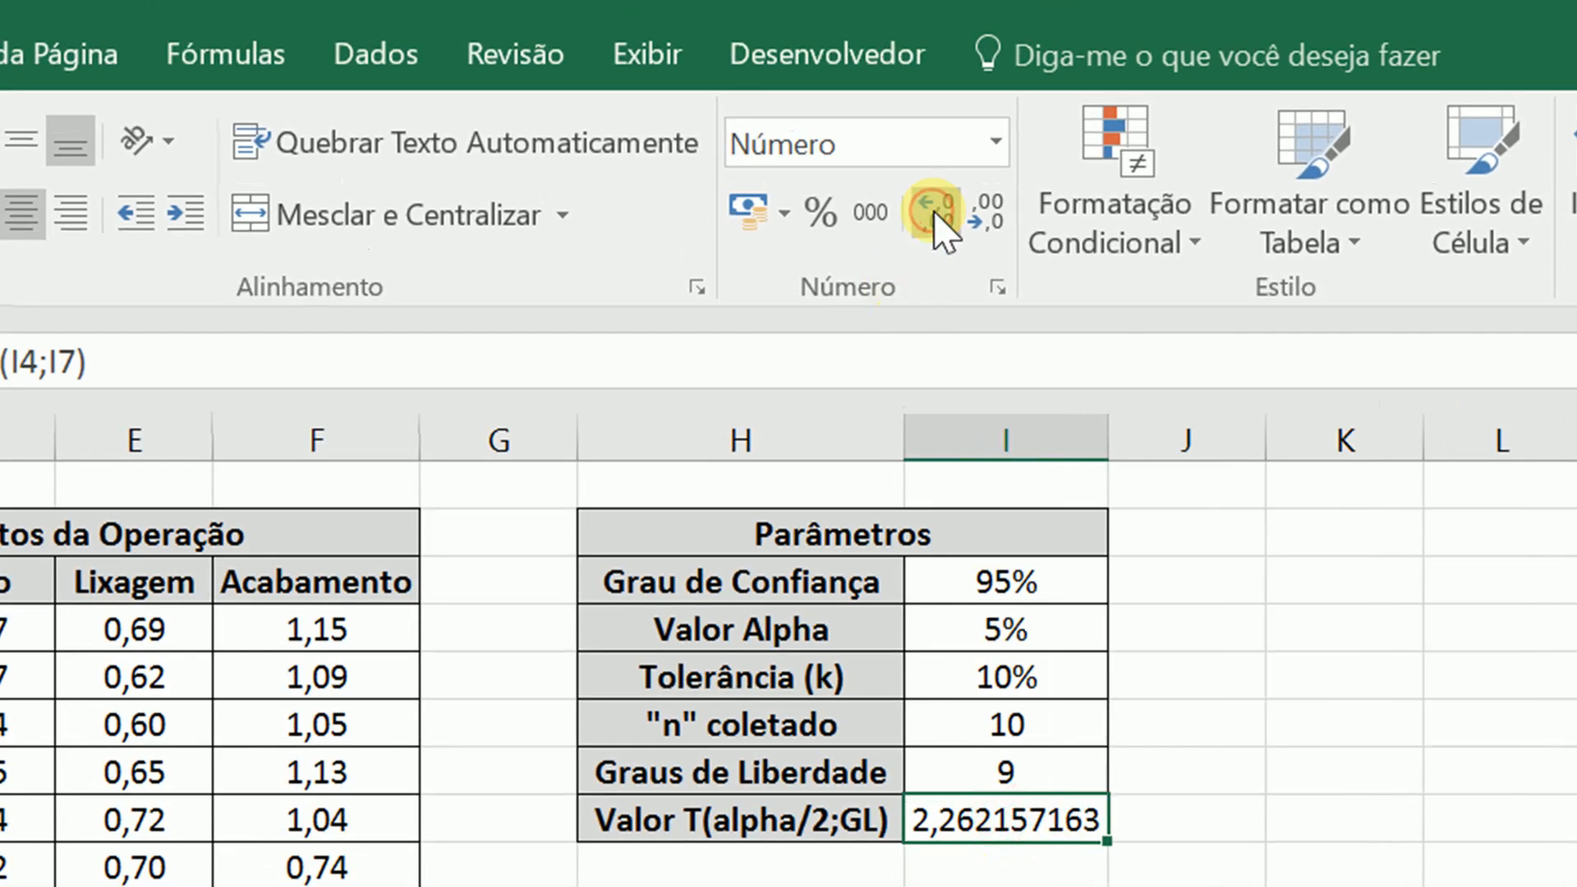
left_click(982, 215)
left_click(982, 215)
left_click(981, 215)
left_click(981, 216)
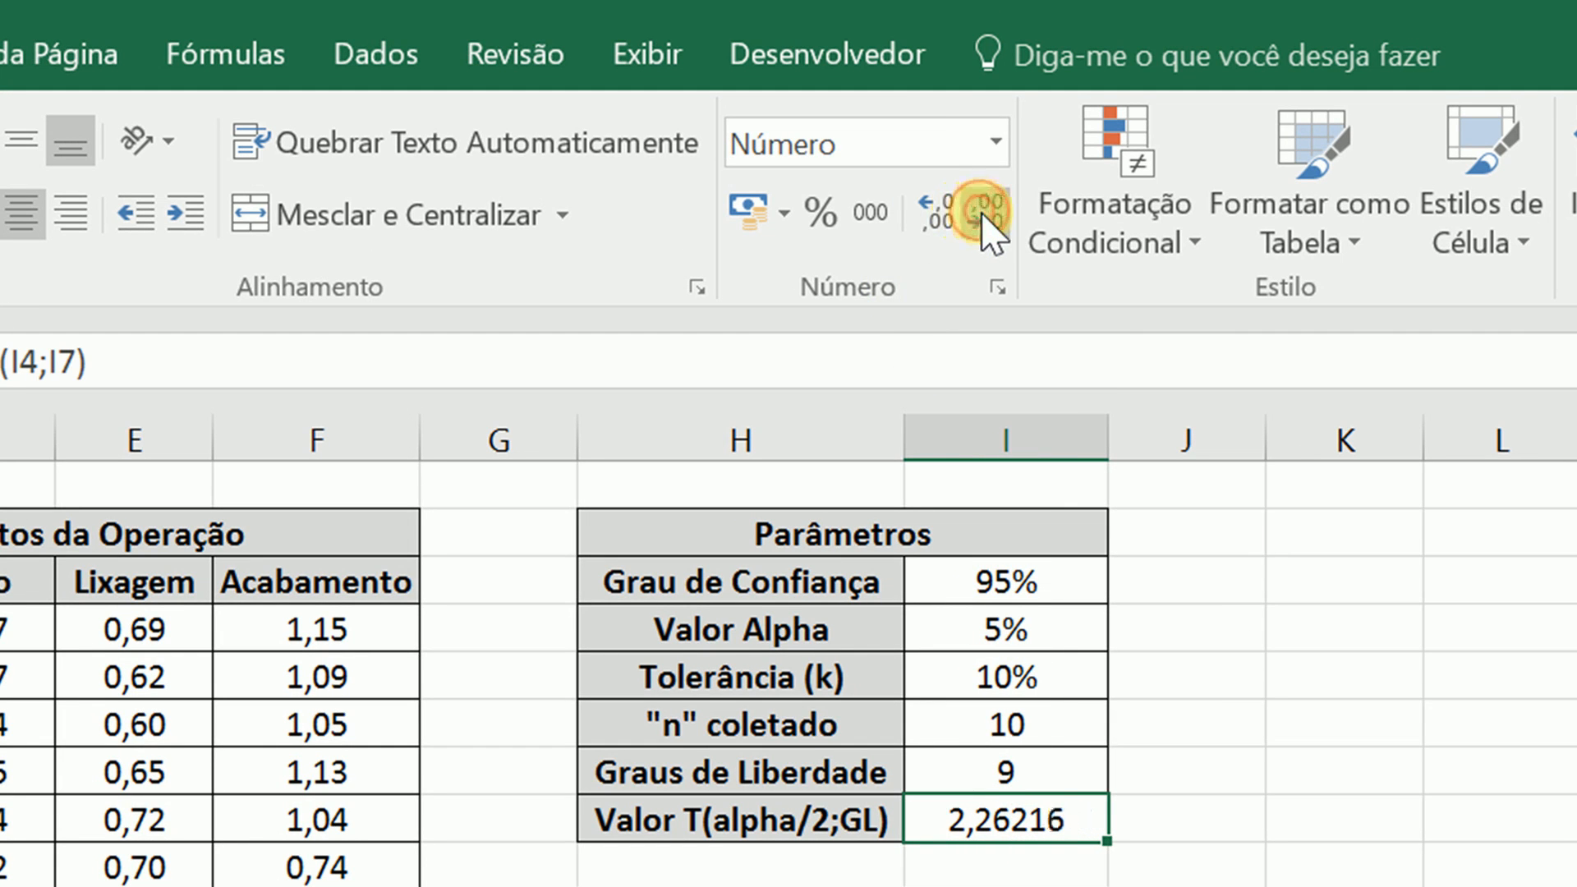
left_click(982, 217)
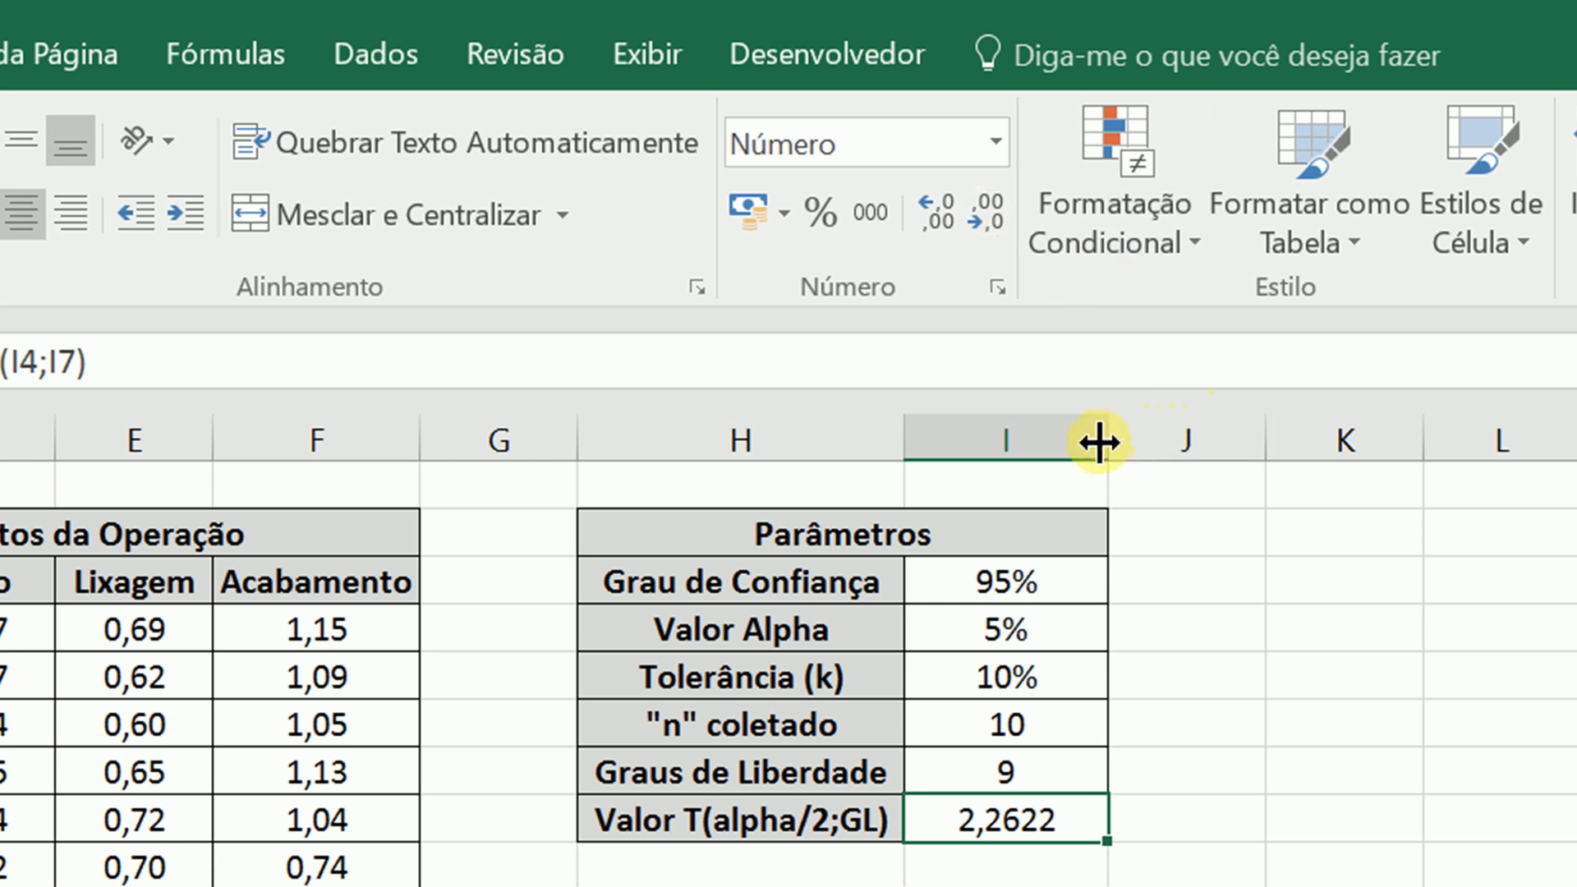
left_click_drag(1099, 442, 1084, 436)
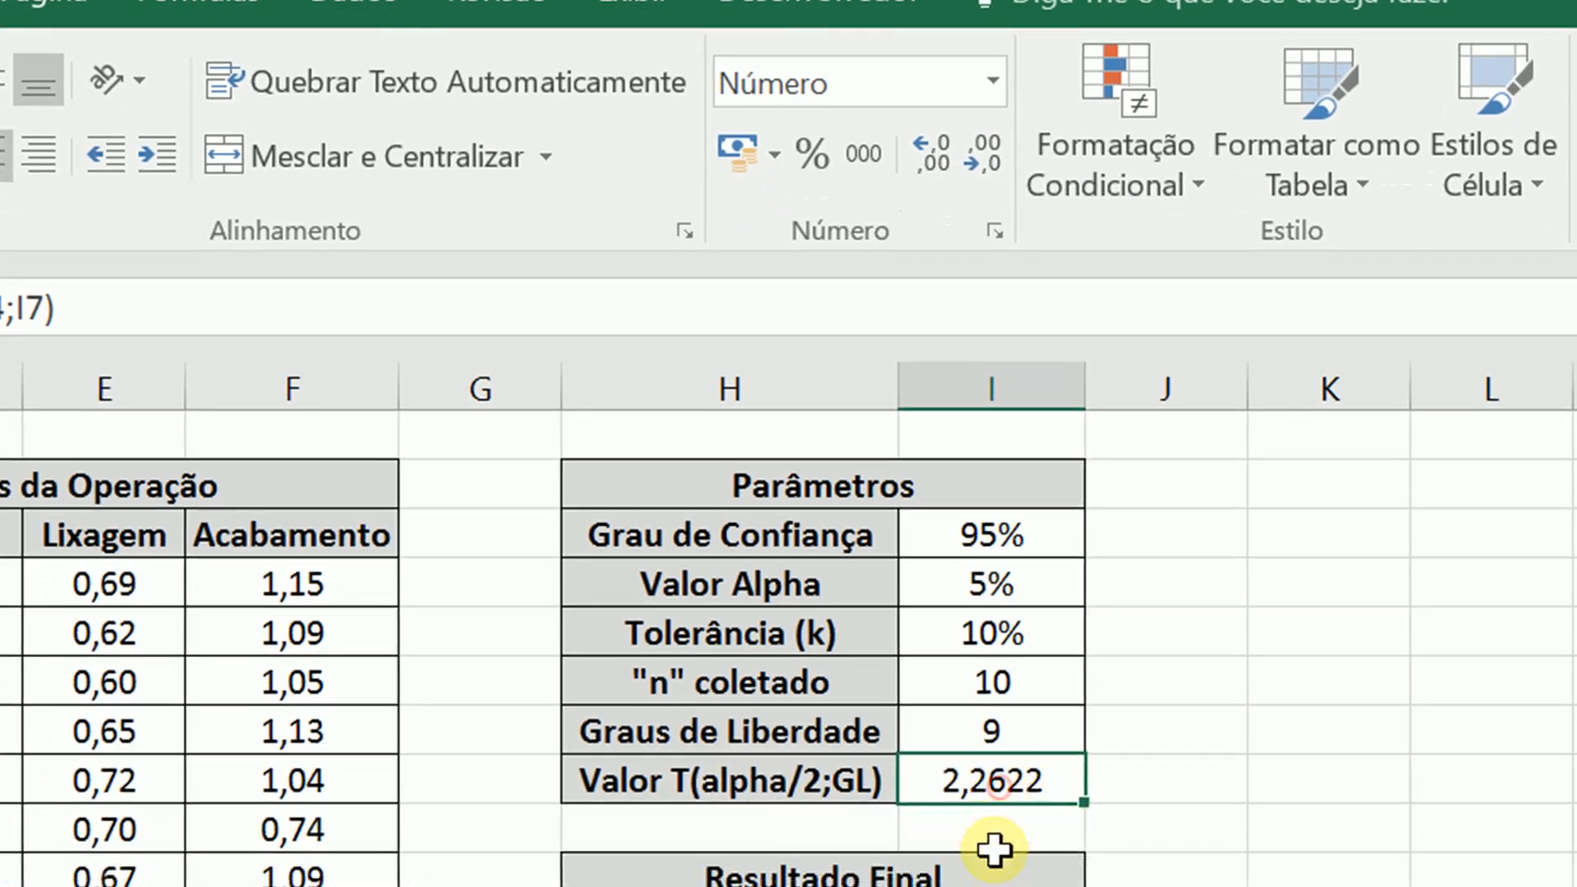
Calculate the Média of Preparação in C14 with =MÉDIA(C4:C13) and copy the formula across to Acabamento.
left_click(969, 721)
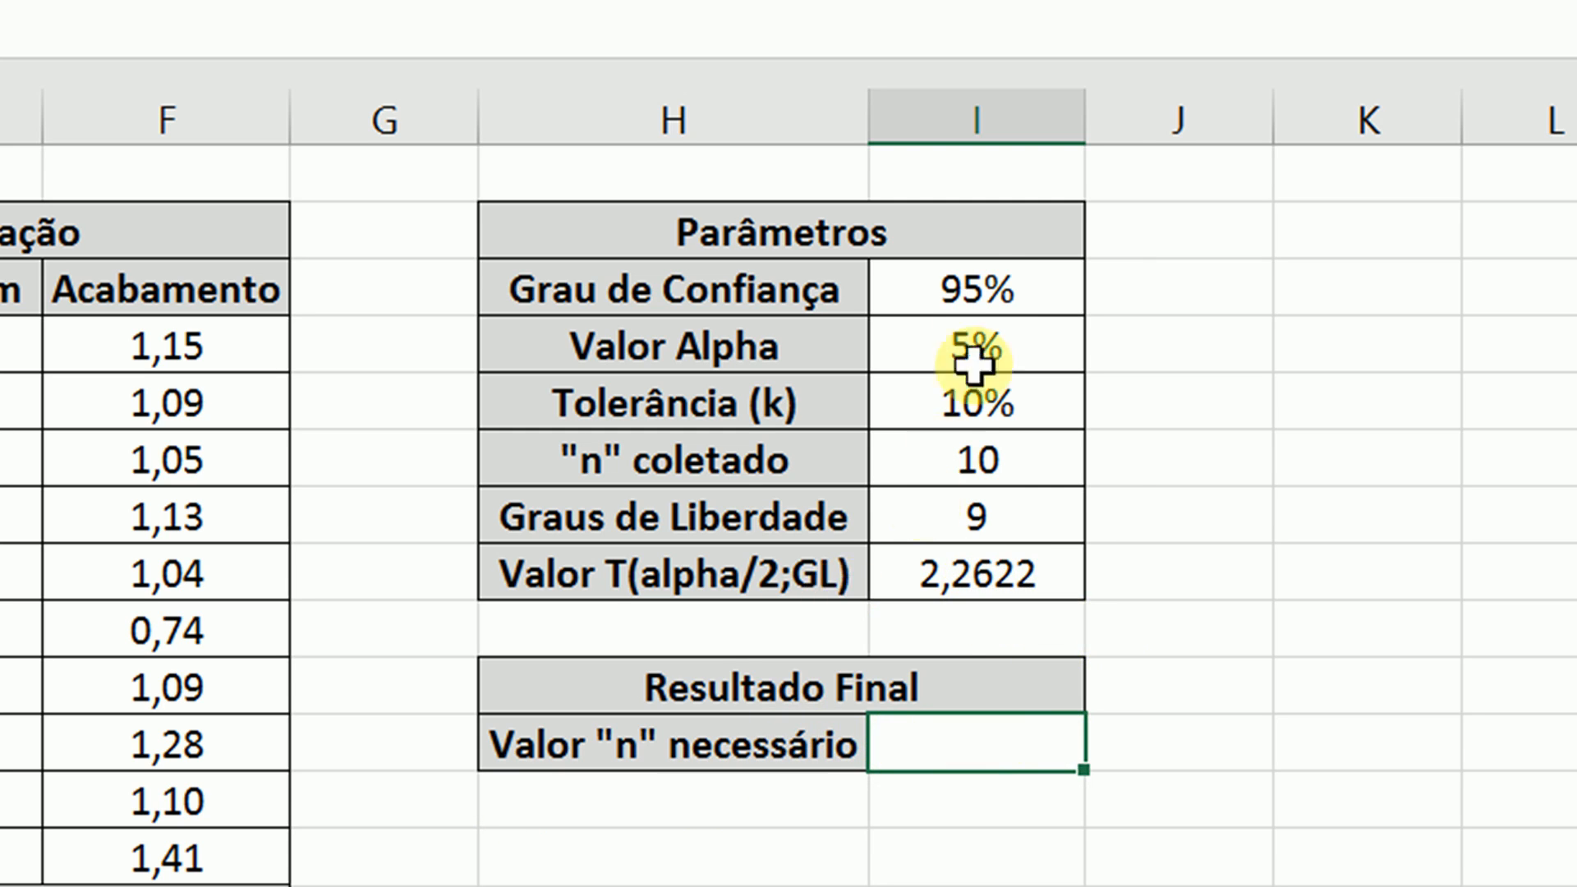
left_click_drag(925, 230, 937, 574)
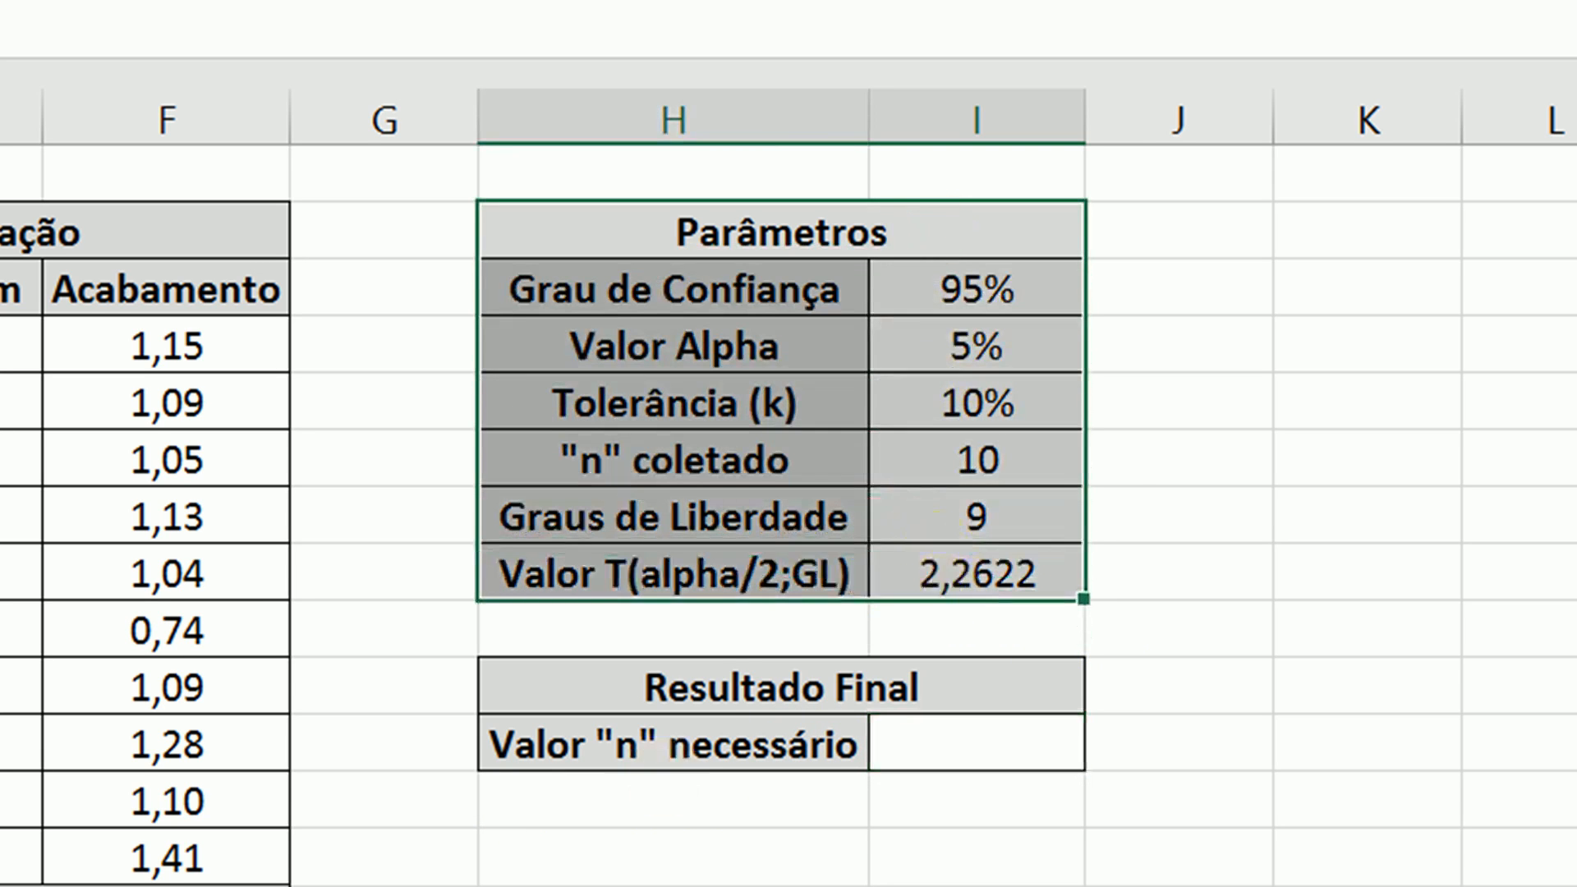
left_click(190, 622)
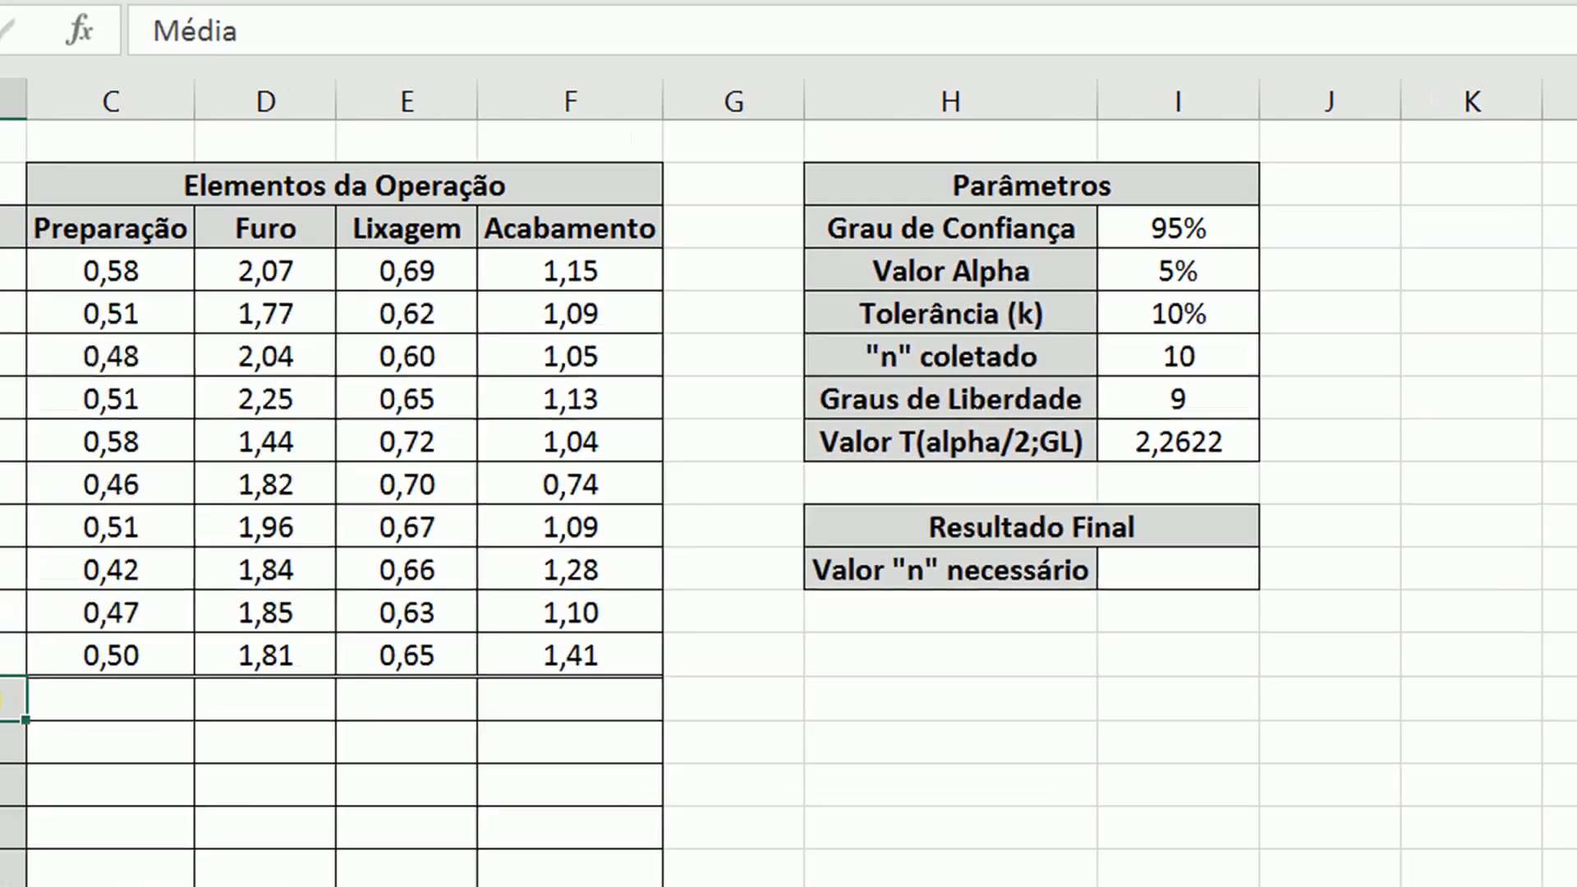
left_click(288, 622)
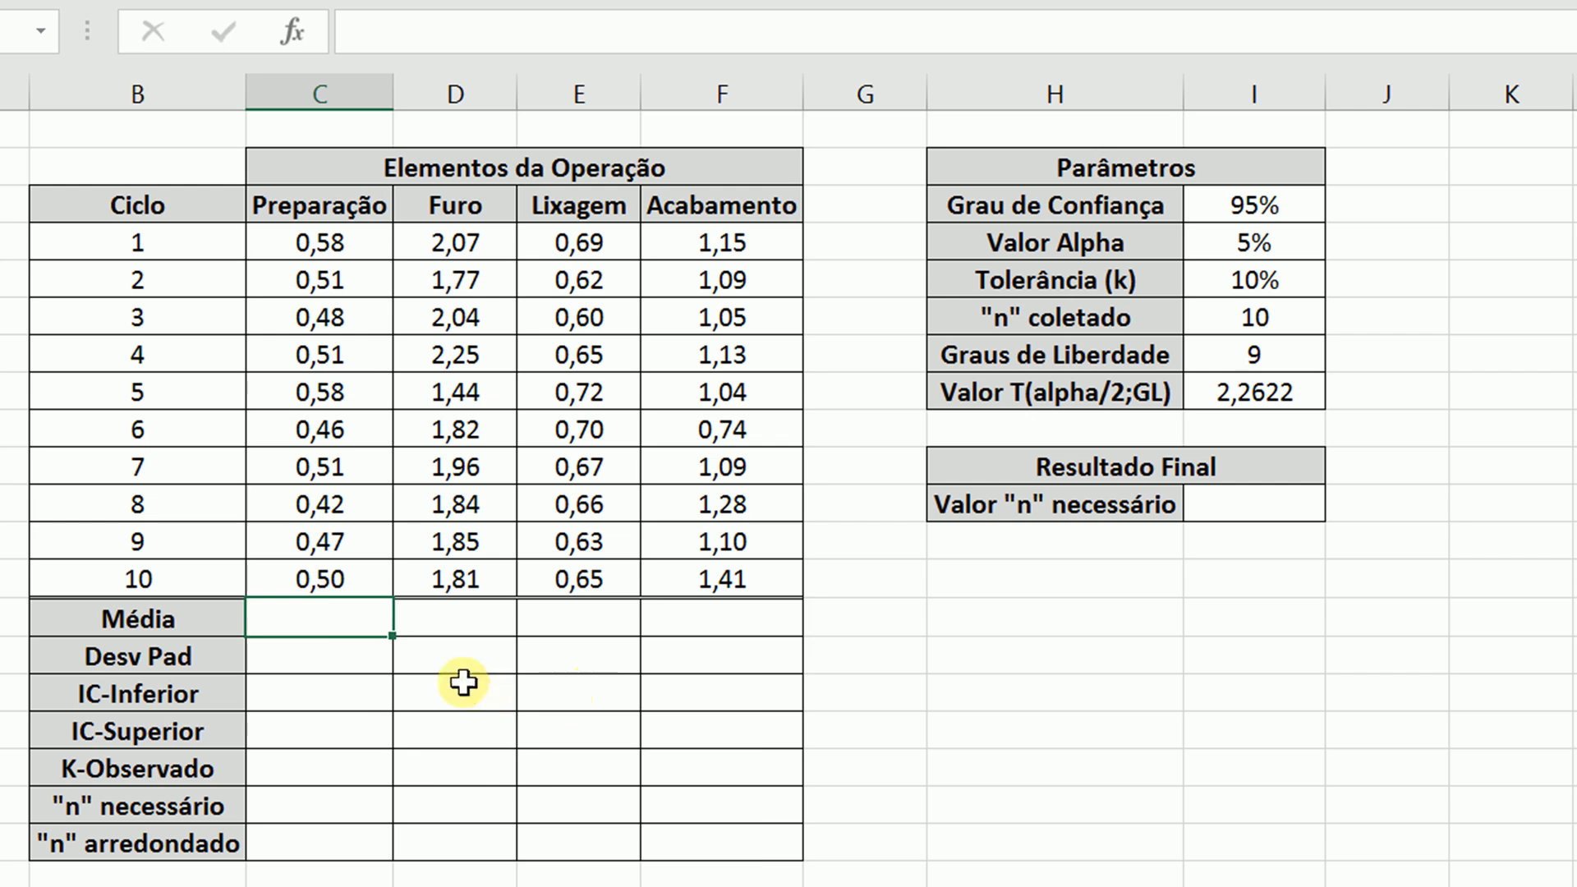
type("=mé")
key("Tab")
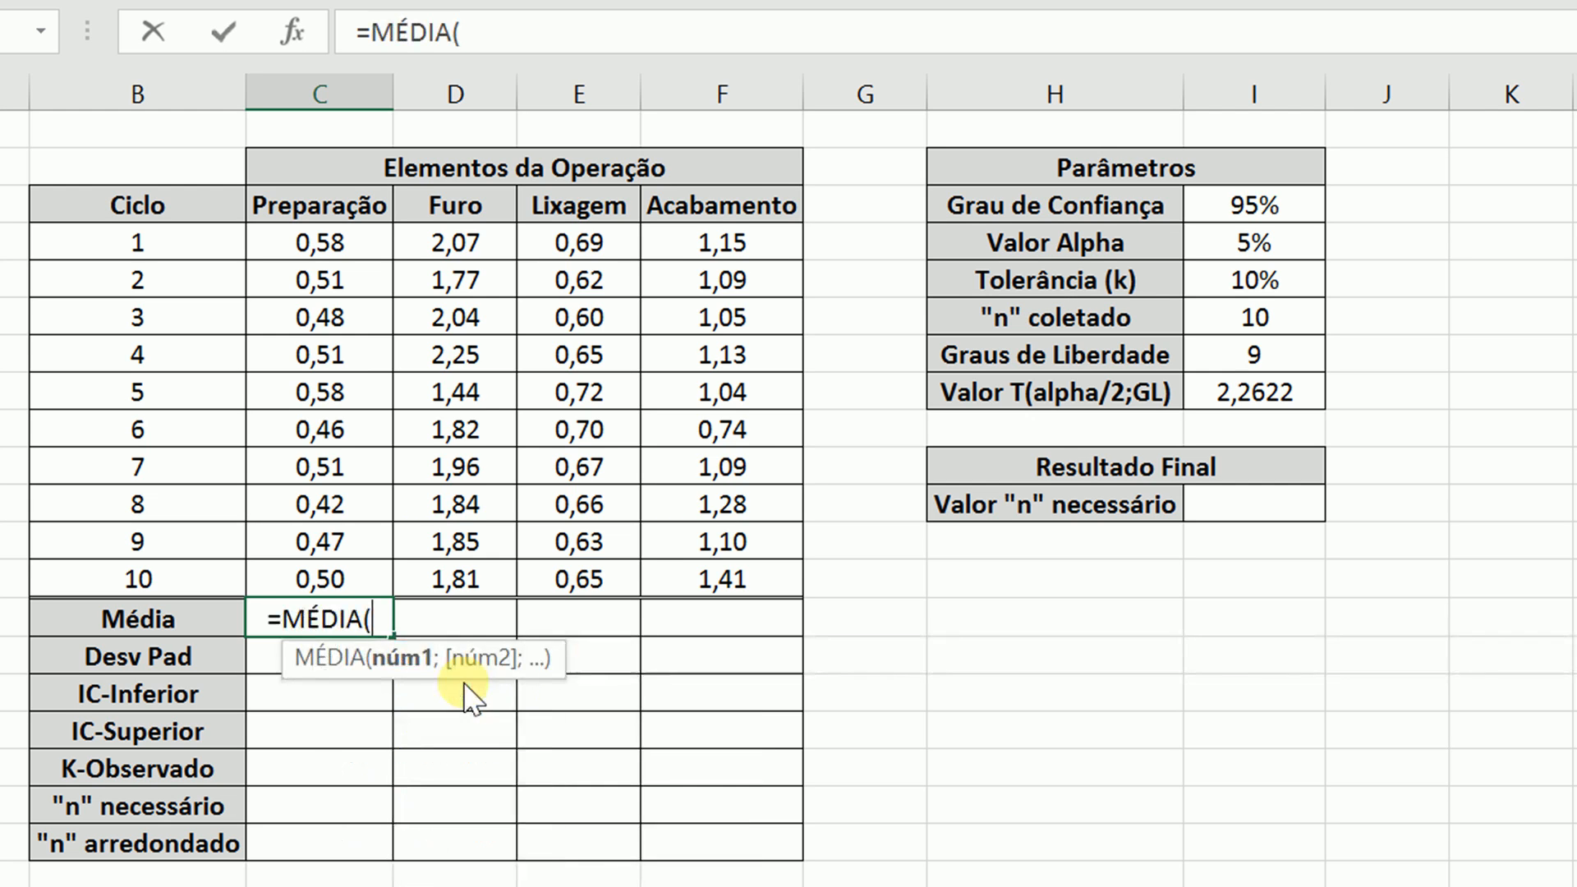
key("Up")
key("shift+Up")
key("shift+Up")
key("shift+Up")
key("shift+Up")
key("shift+Up")
key("shift+Up")
key("shift+Up")
key("shift+Up")
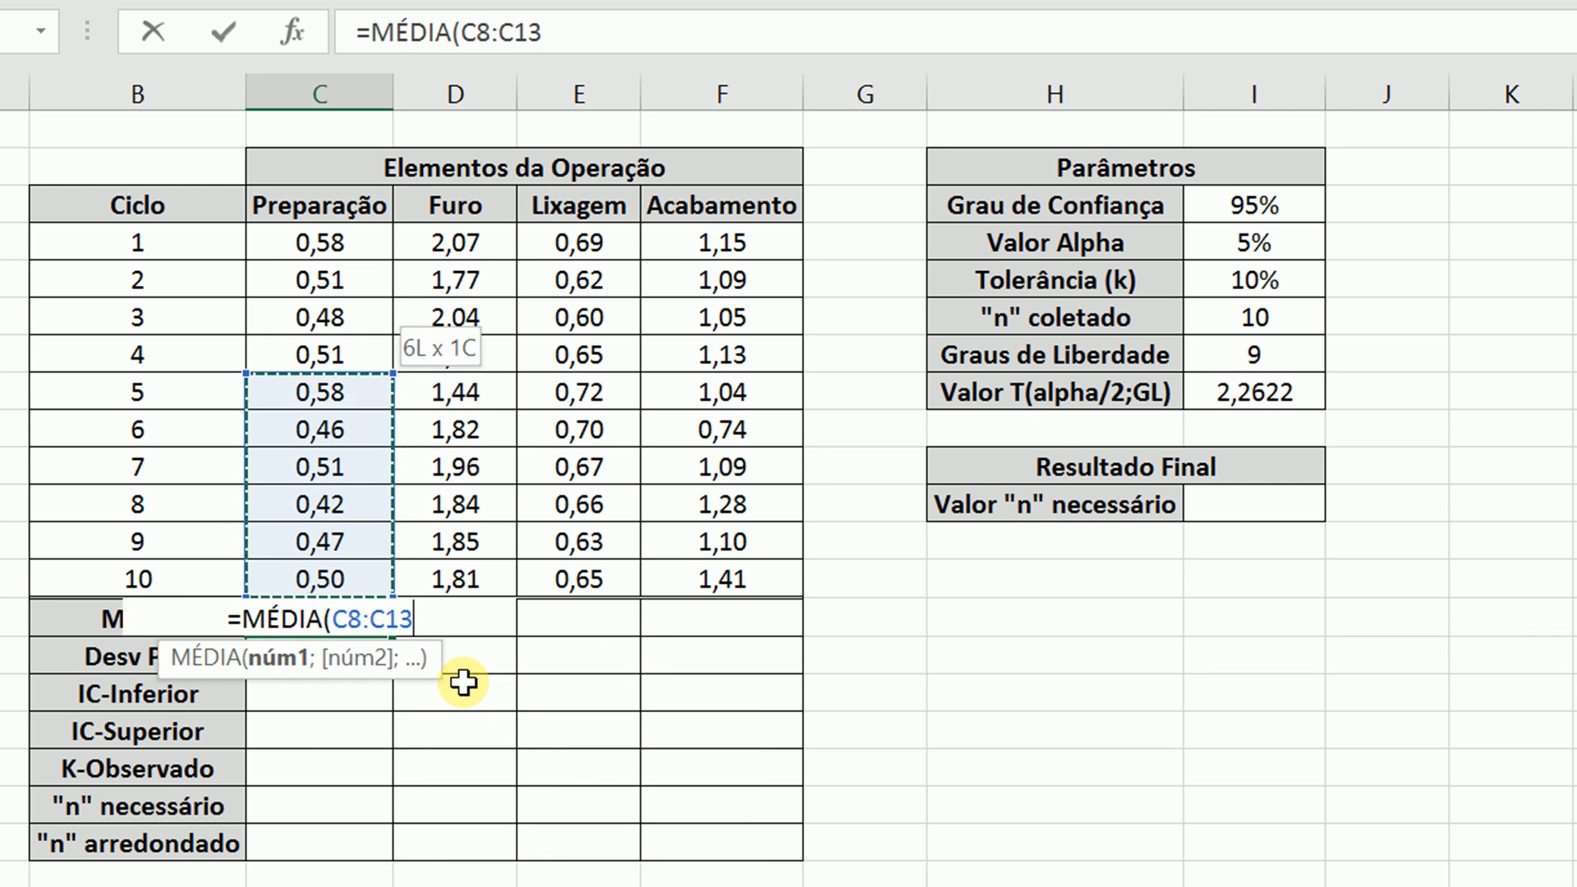
key("shift+Up")
key("Return")
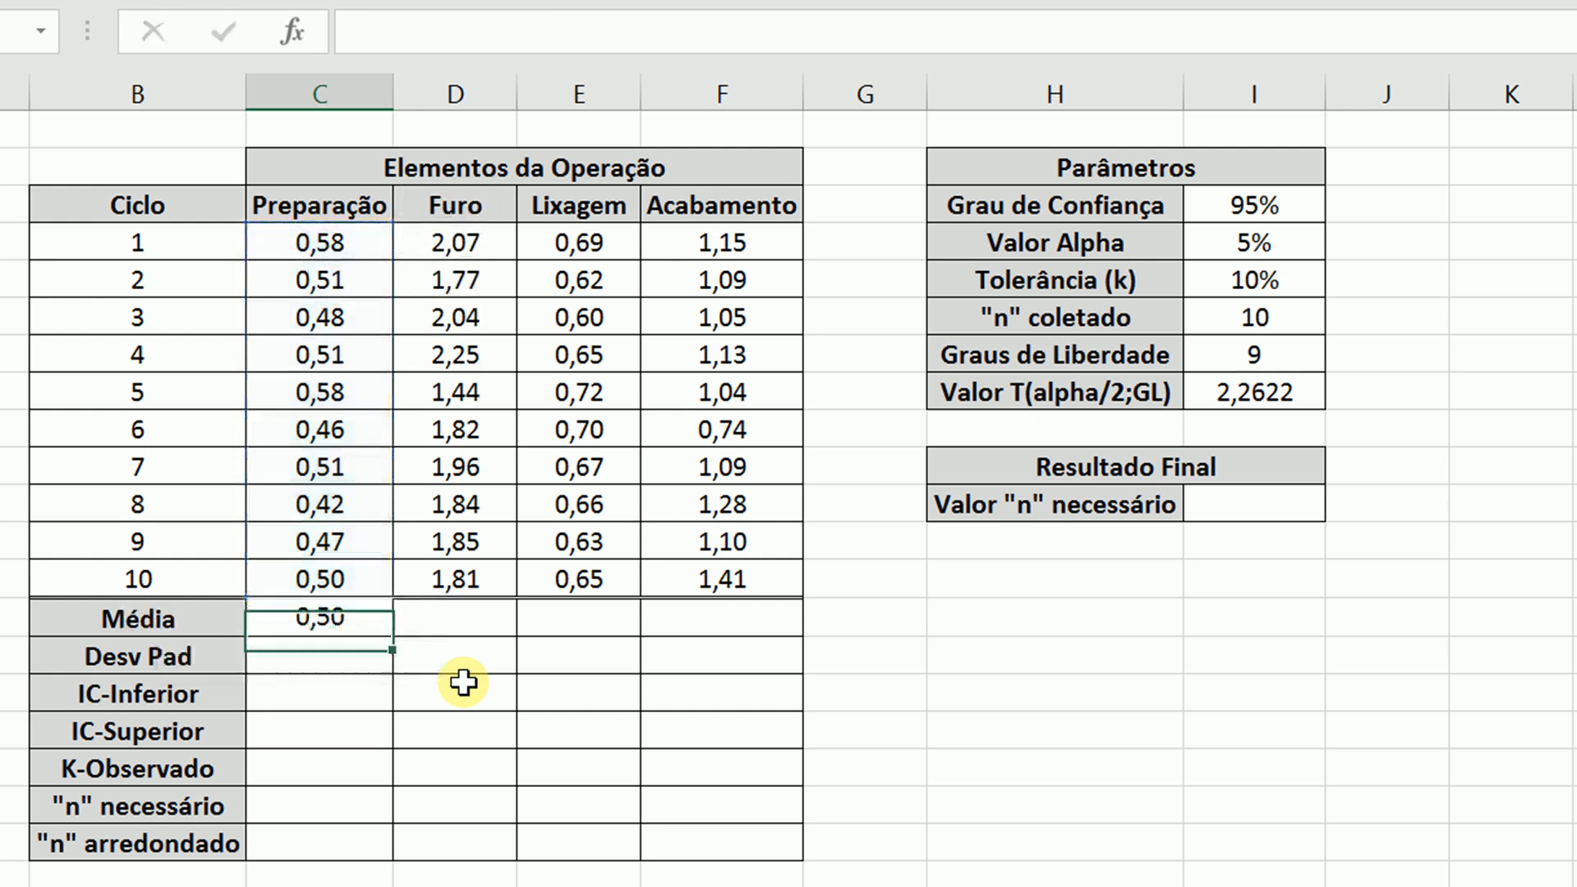
key("Up")
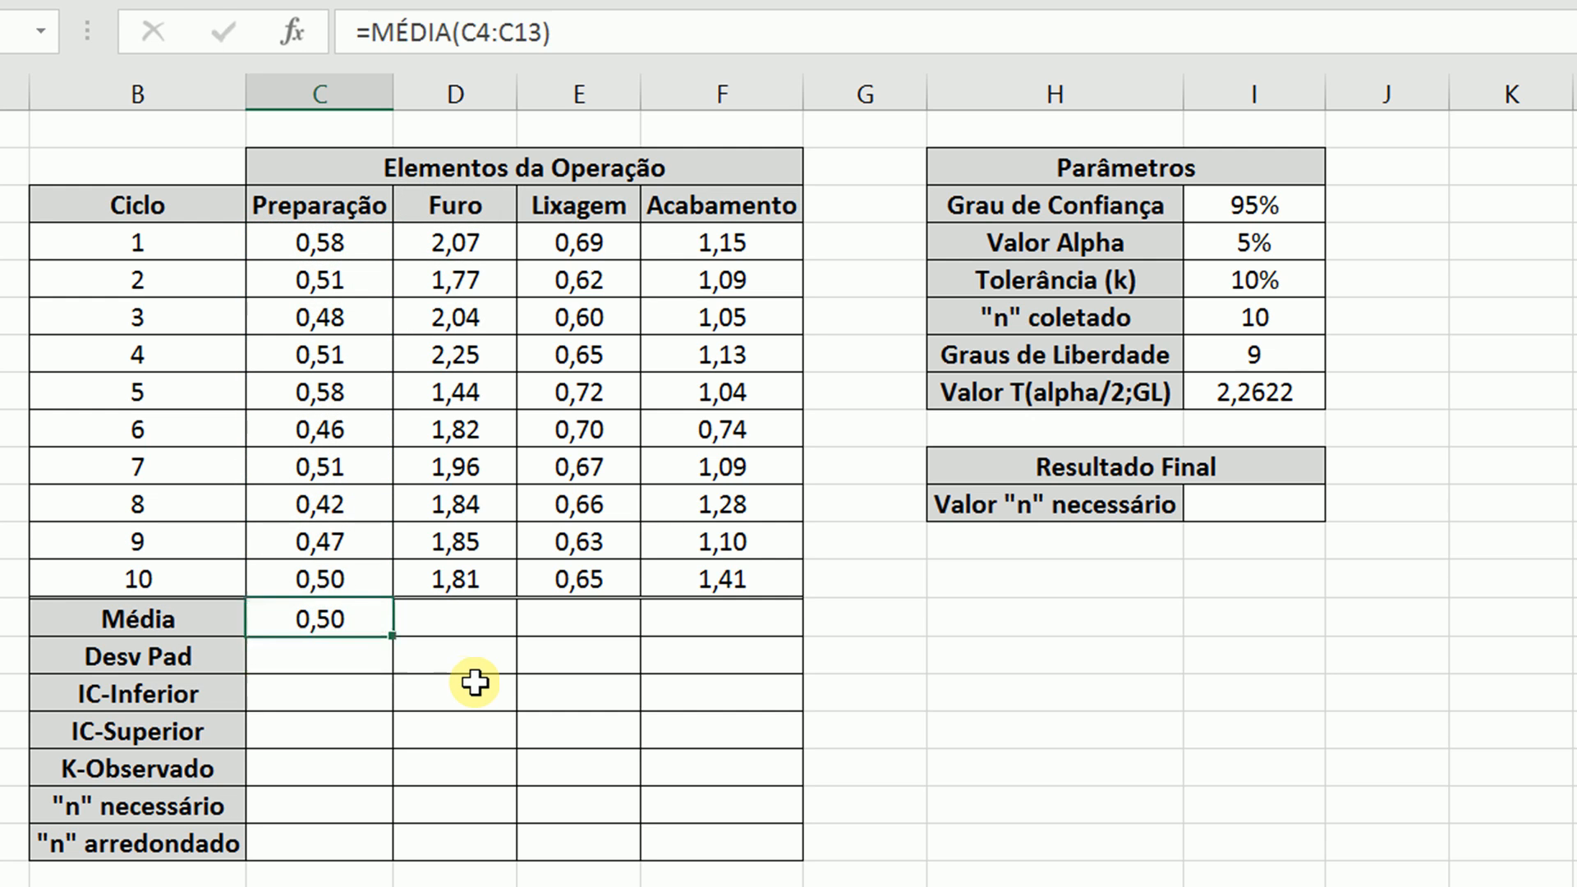
left_click_drag(391, 636, 859, 633)
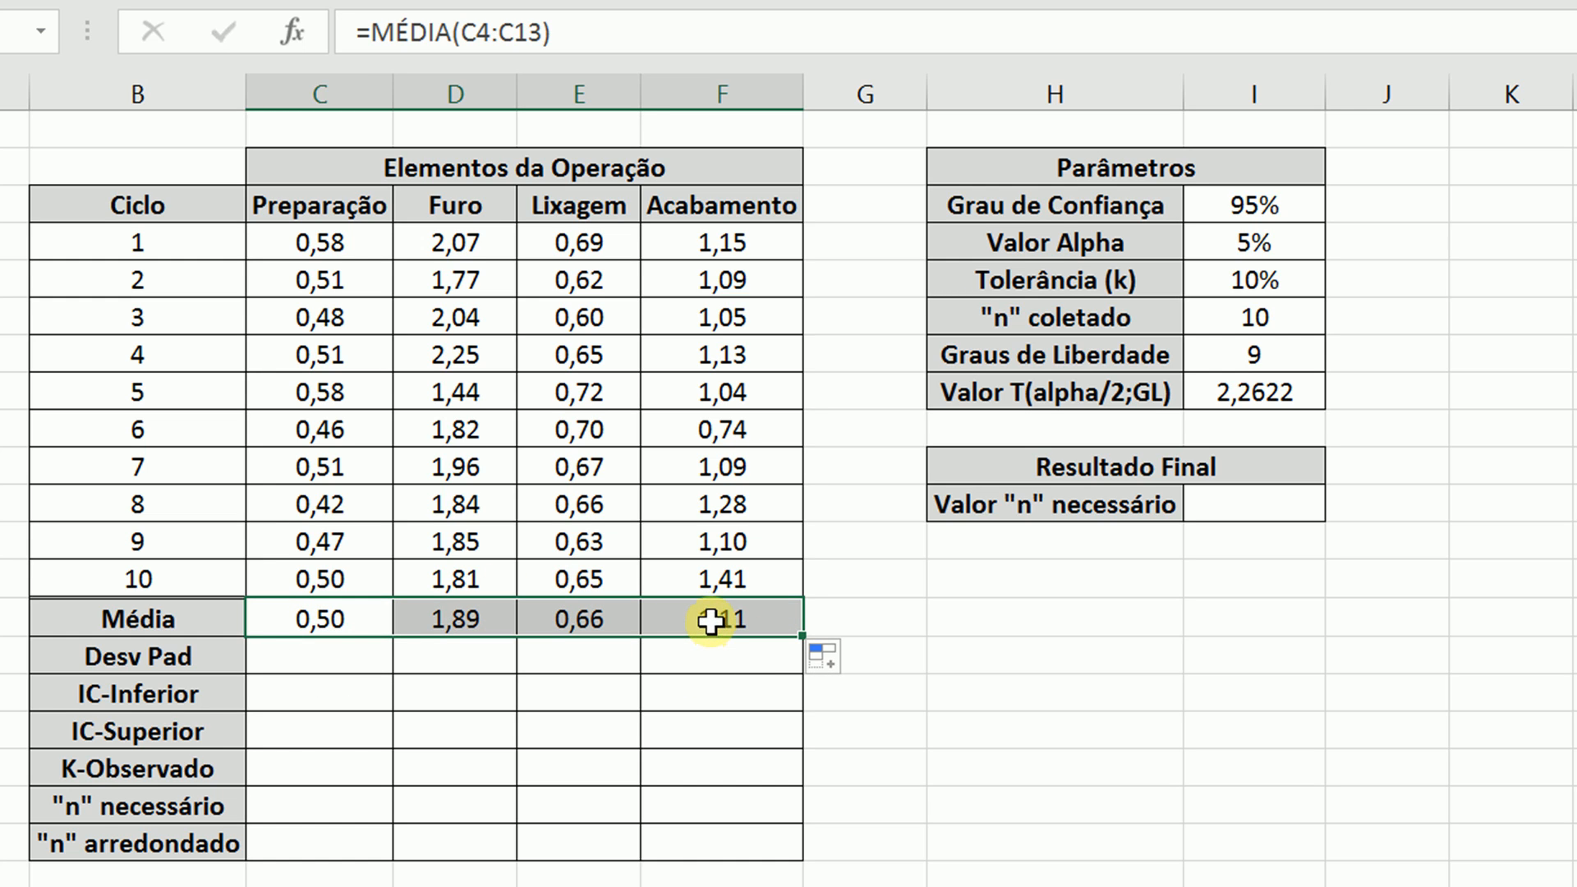
Calculate the Desv Pad of Preparação in C15 with =DESVPAD.A(C4:C13) and copy the formula across to Acabamento.
left_click(367, 658)
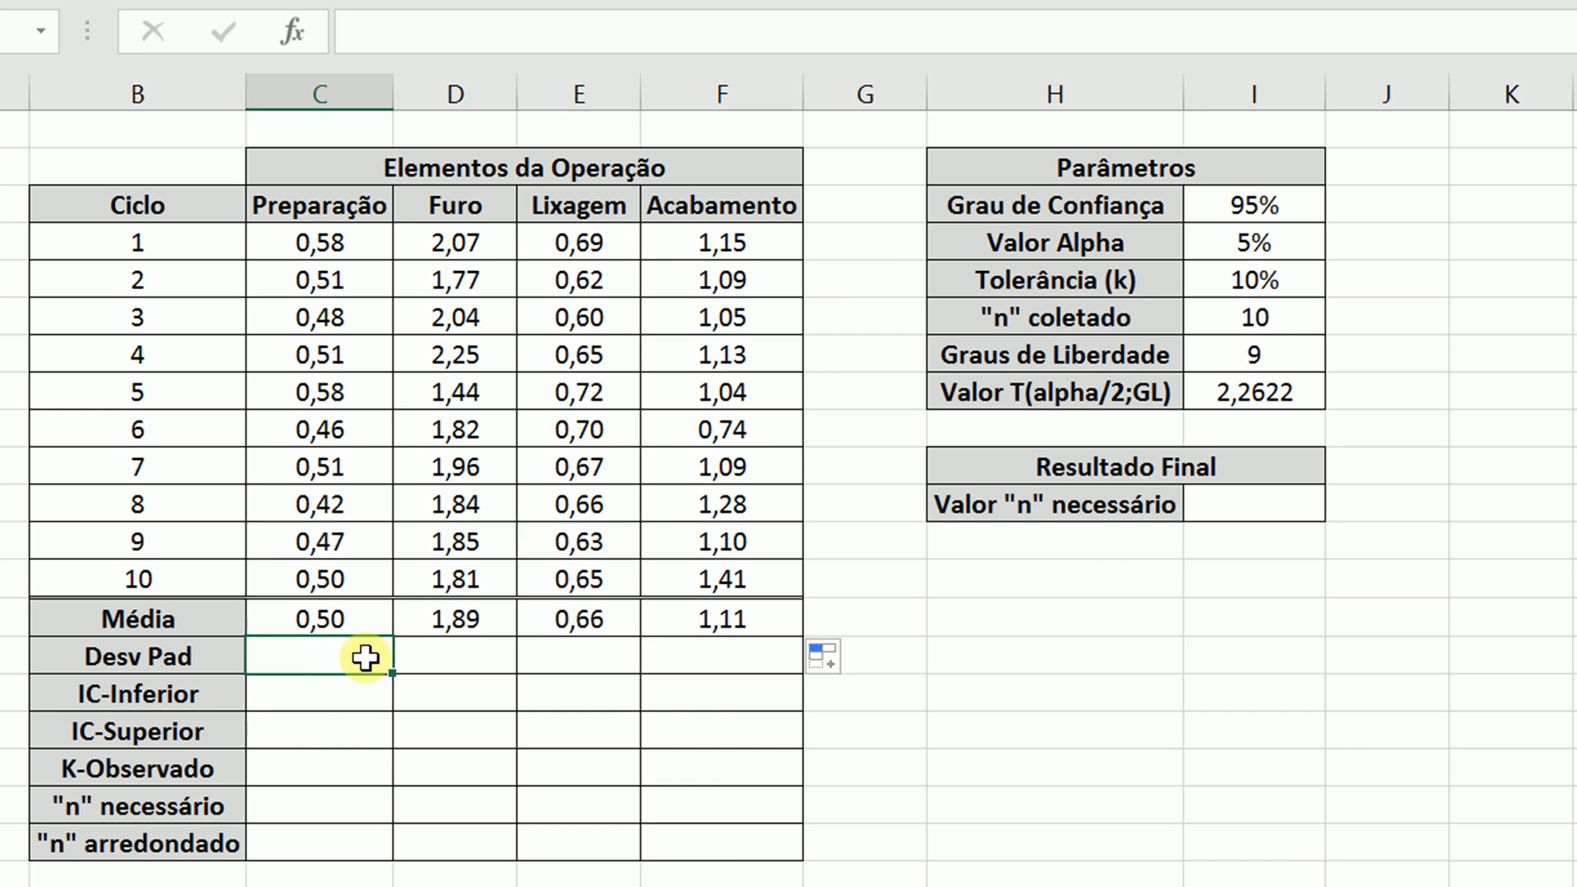
type("=desv")
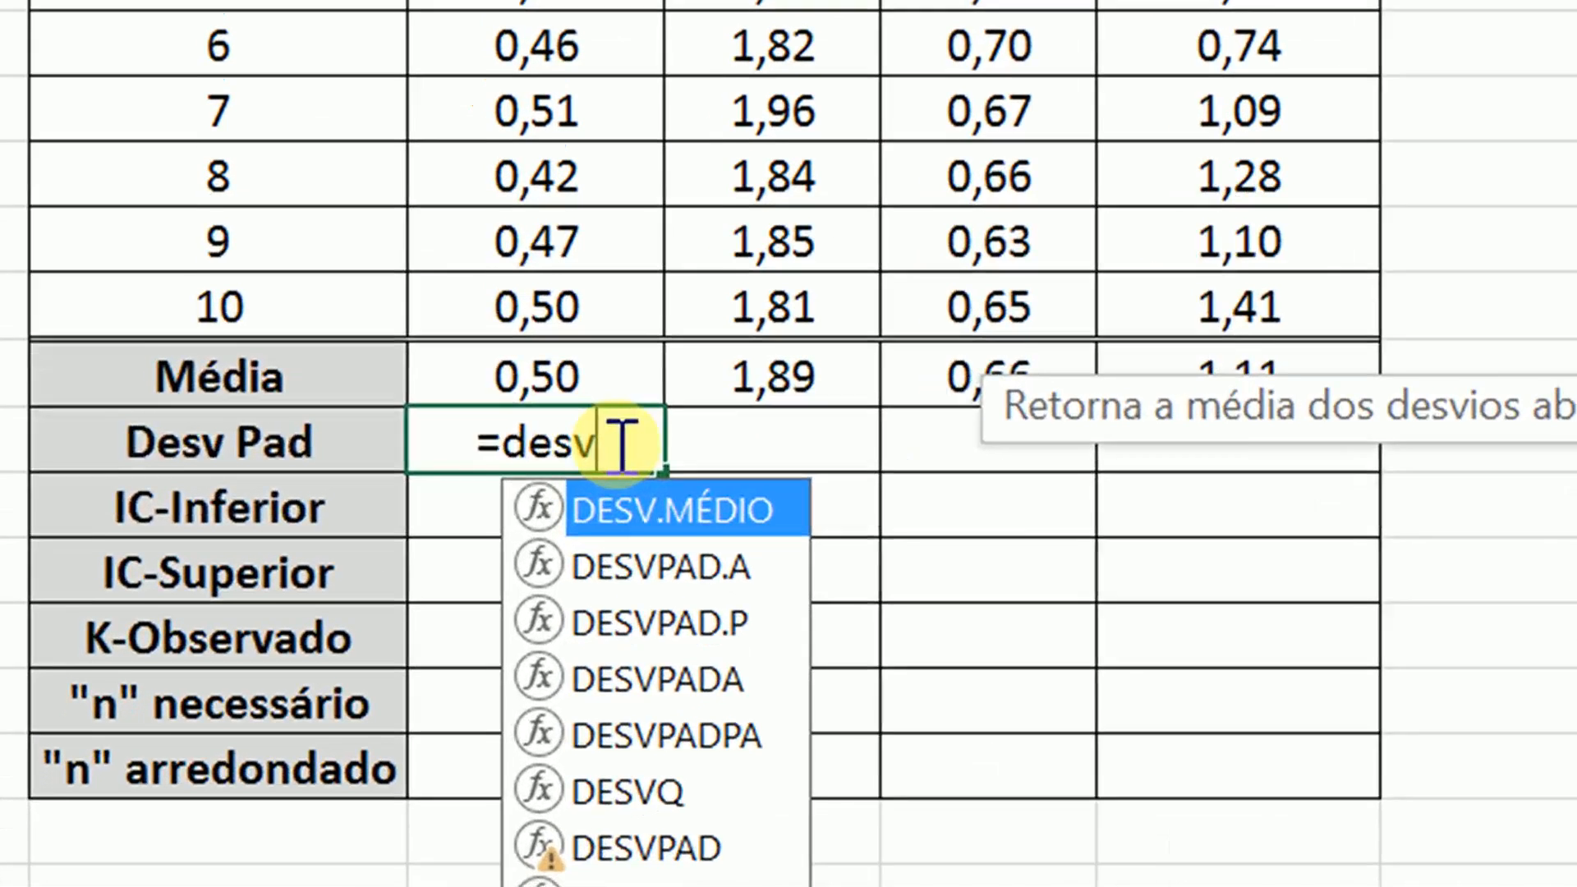
key("Down")
key("Tab")
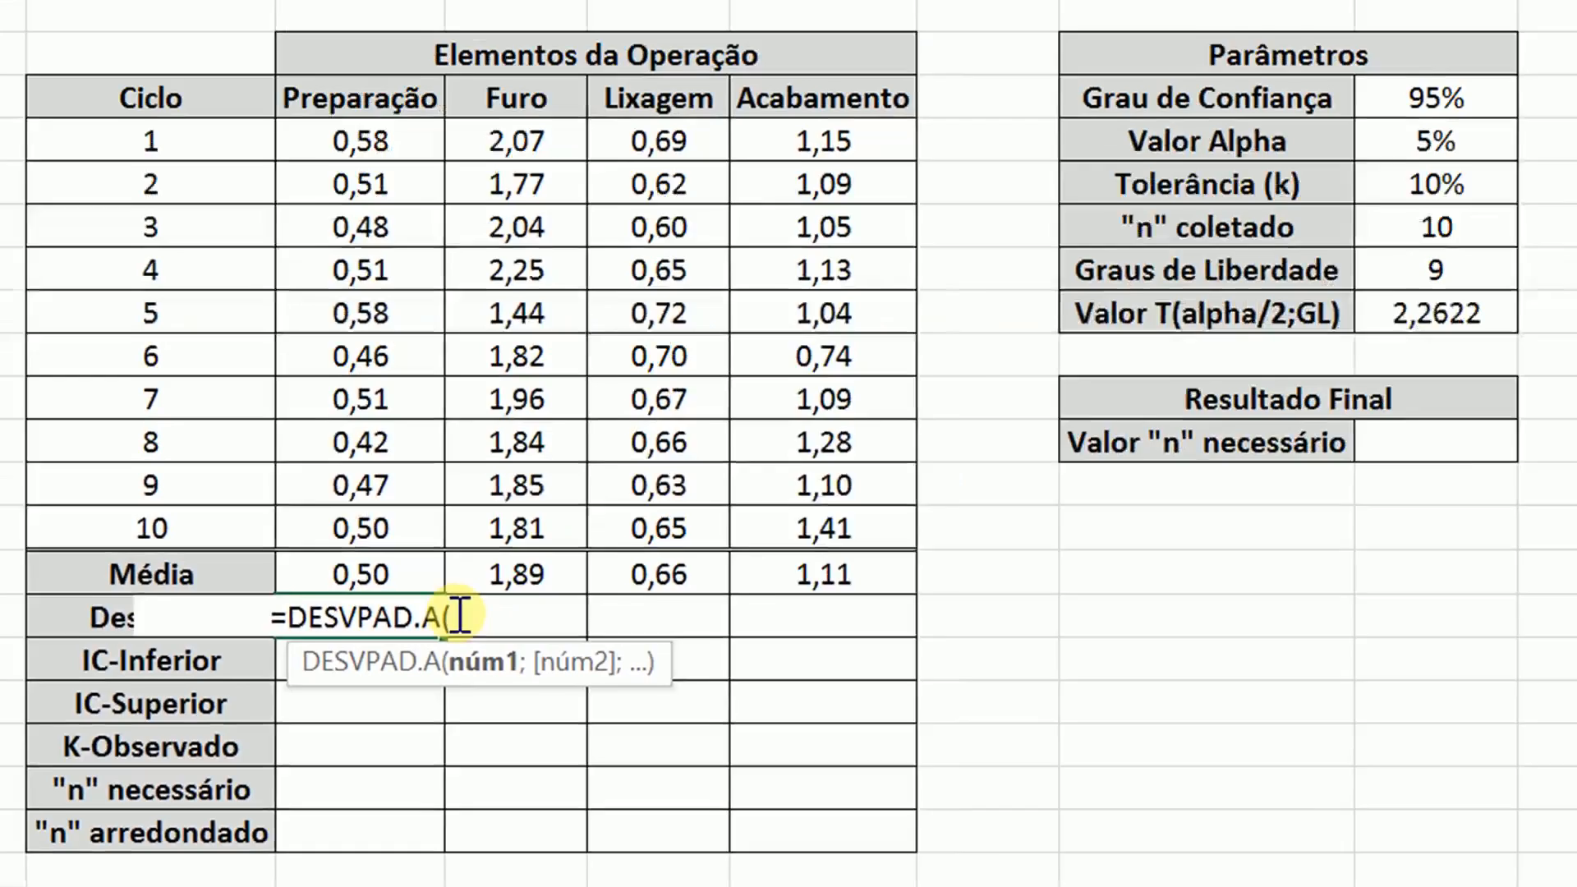
key("Up")
key("Up")
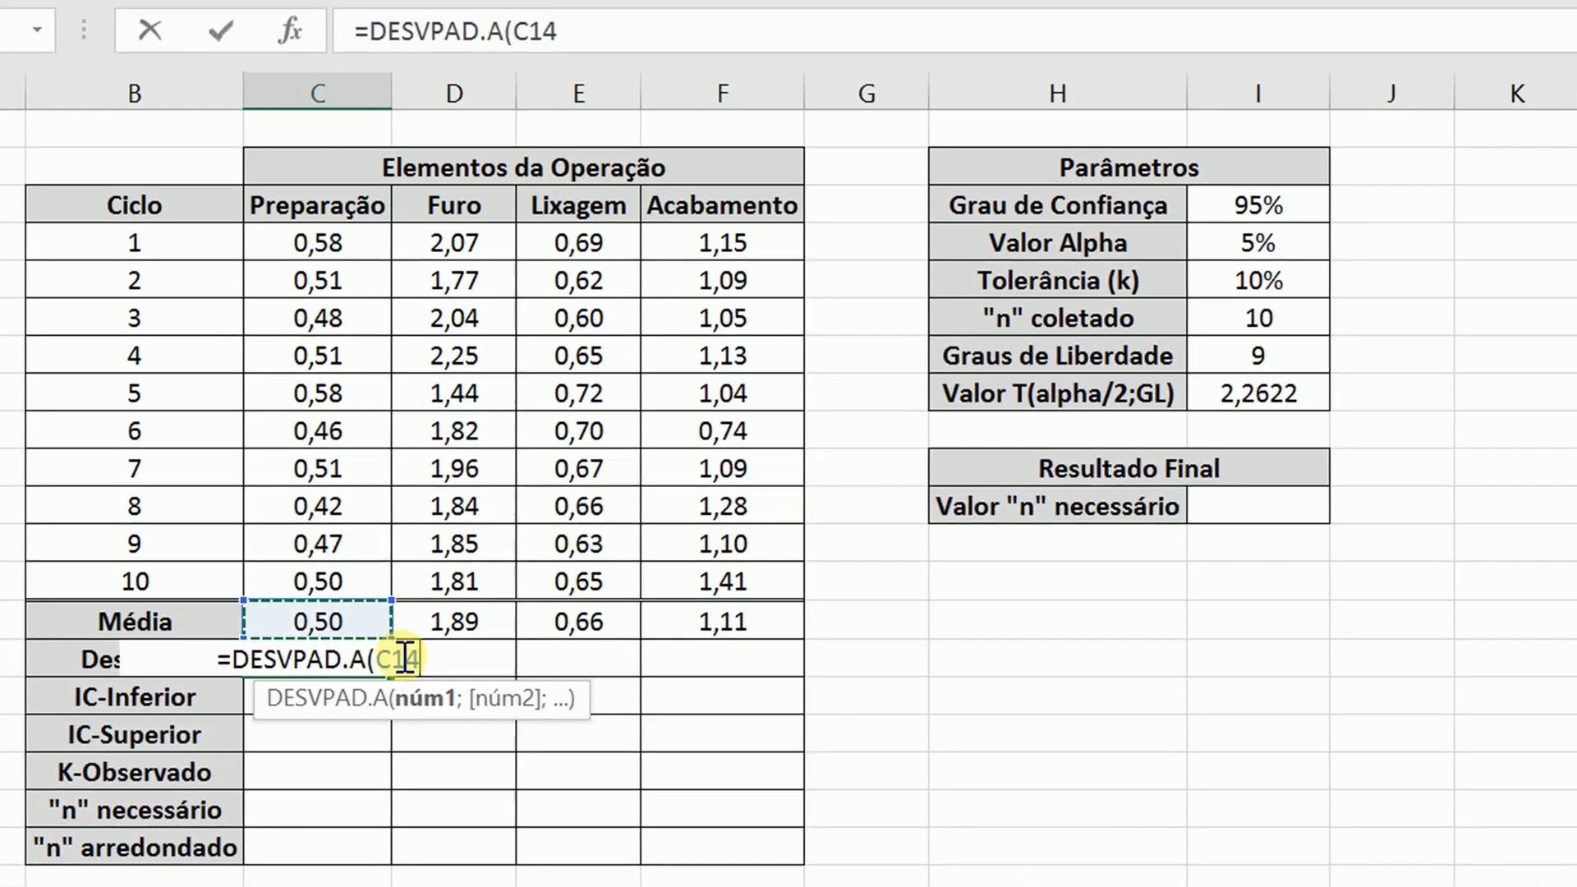
key("shift+Up")
key("shift+Up")
key("shift+Up")
key("shift+Up")
key("shift+Up")
key("shift+Up")
key("shift+Up")
key("shift+Up")
key("shift+Up")
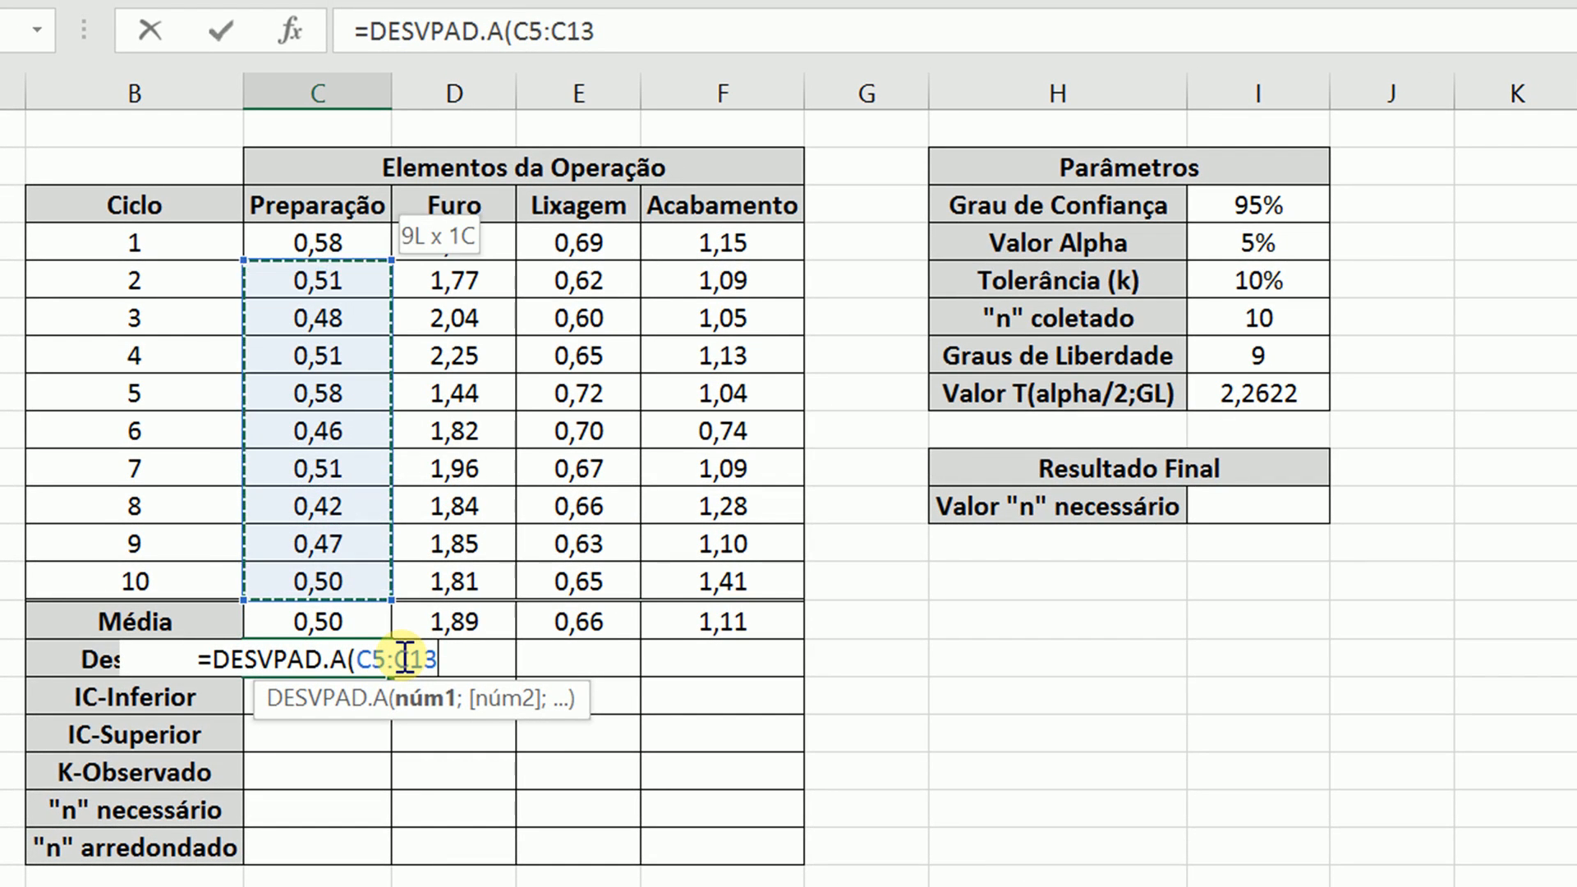
key("Return")
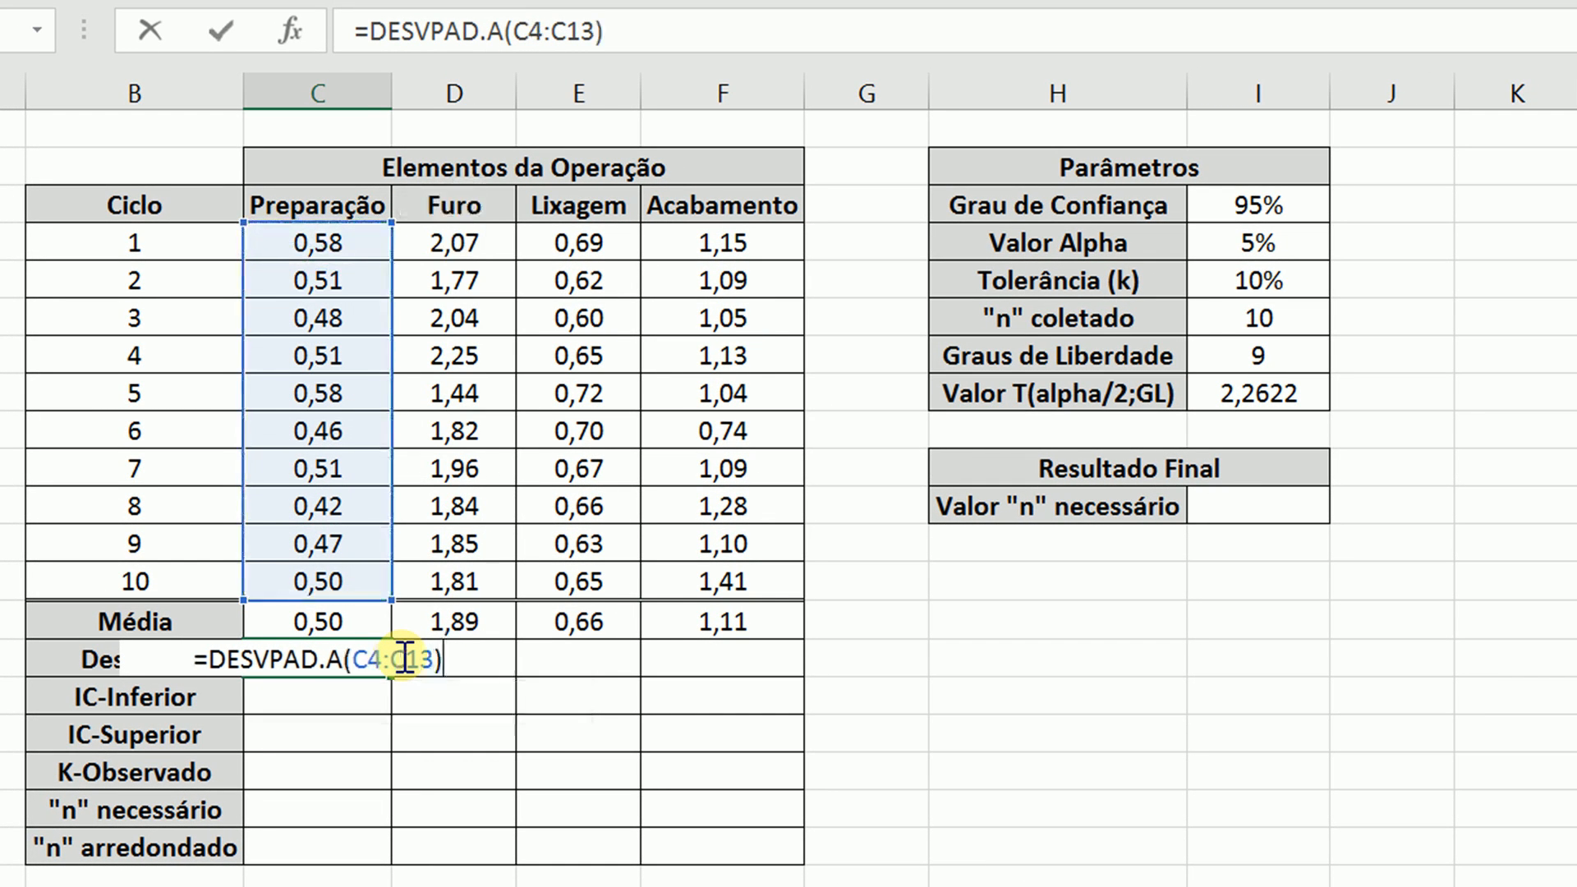
left_click(336, 660)
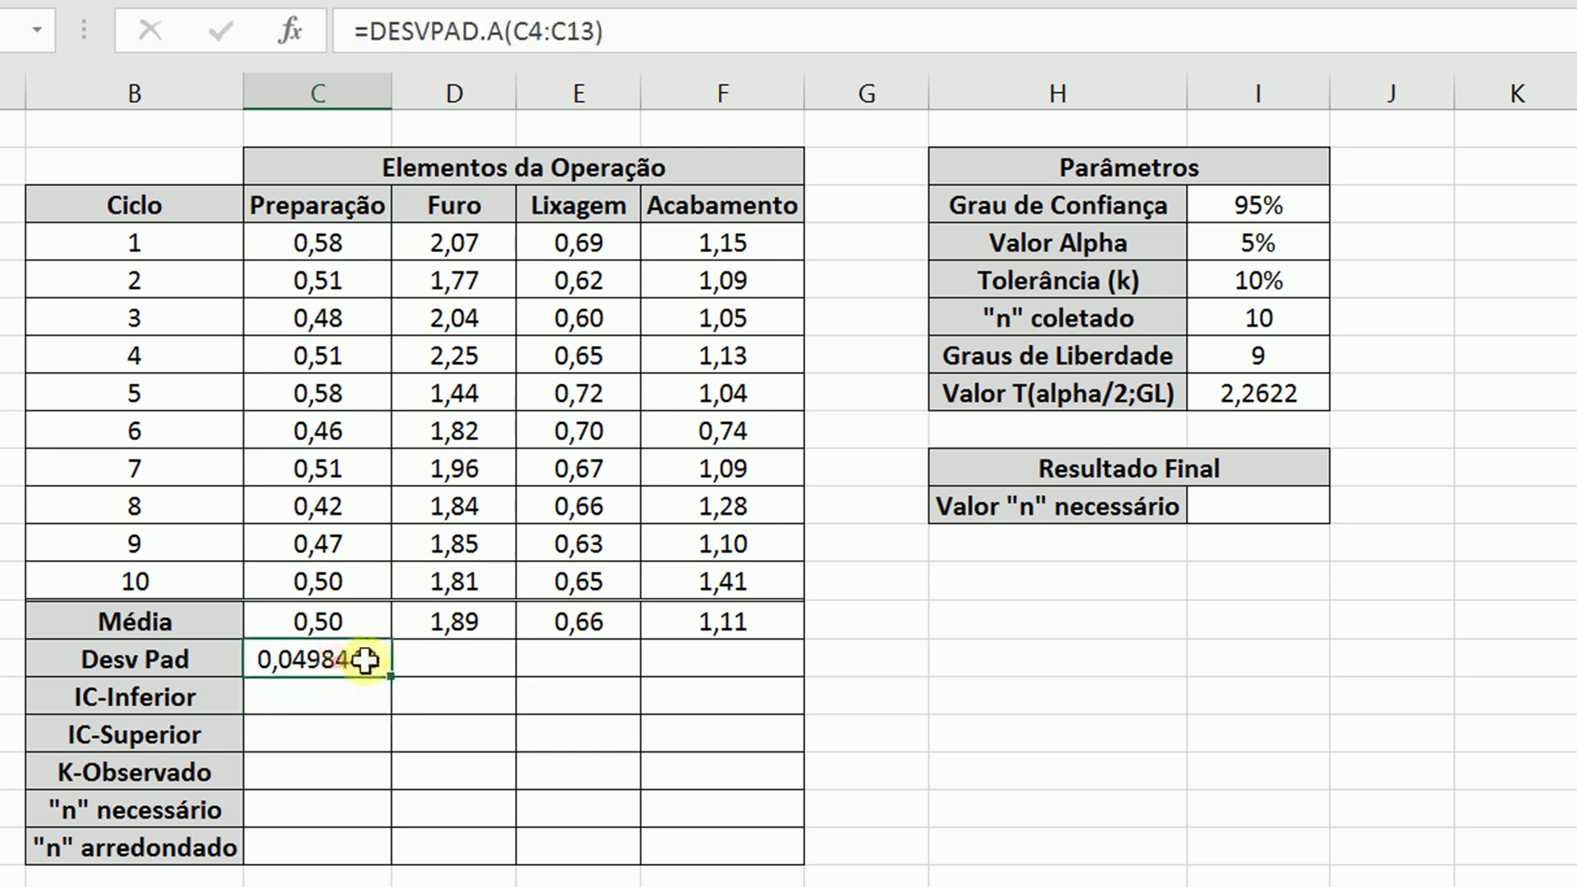
left_click_drag(396, 683, 742, 662)
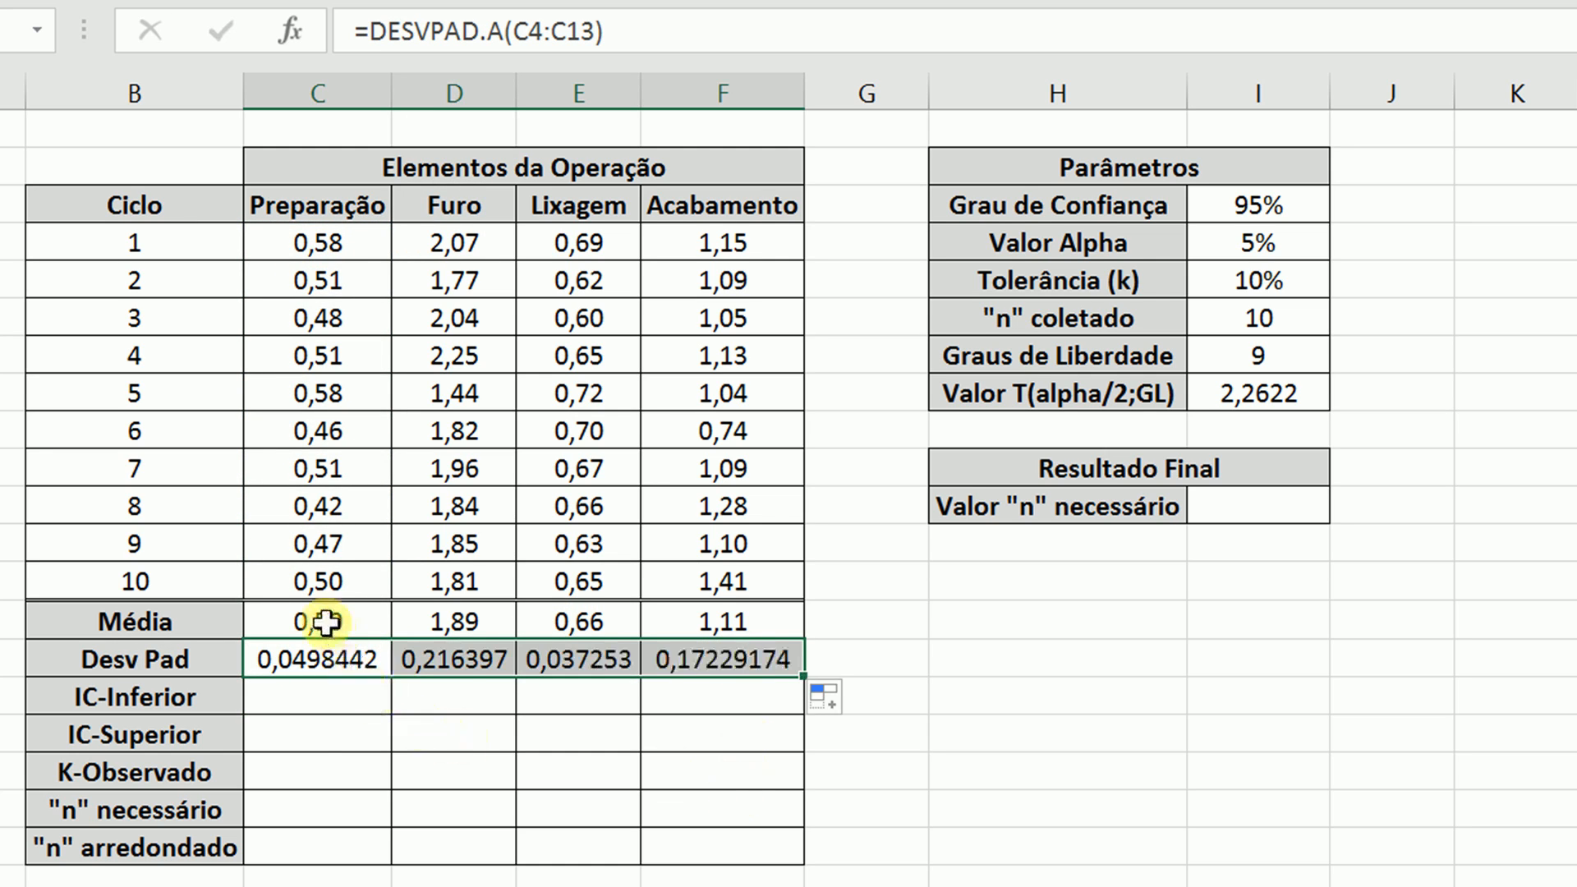
Format the Média and Desv Pad values in C14:F15 to four decimal places.
left_click_drag(323, 621, 719, 605)
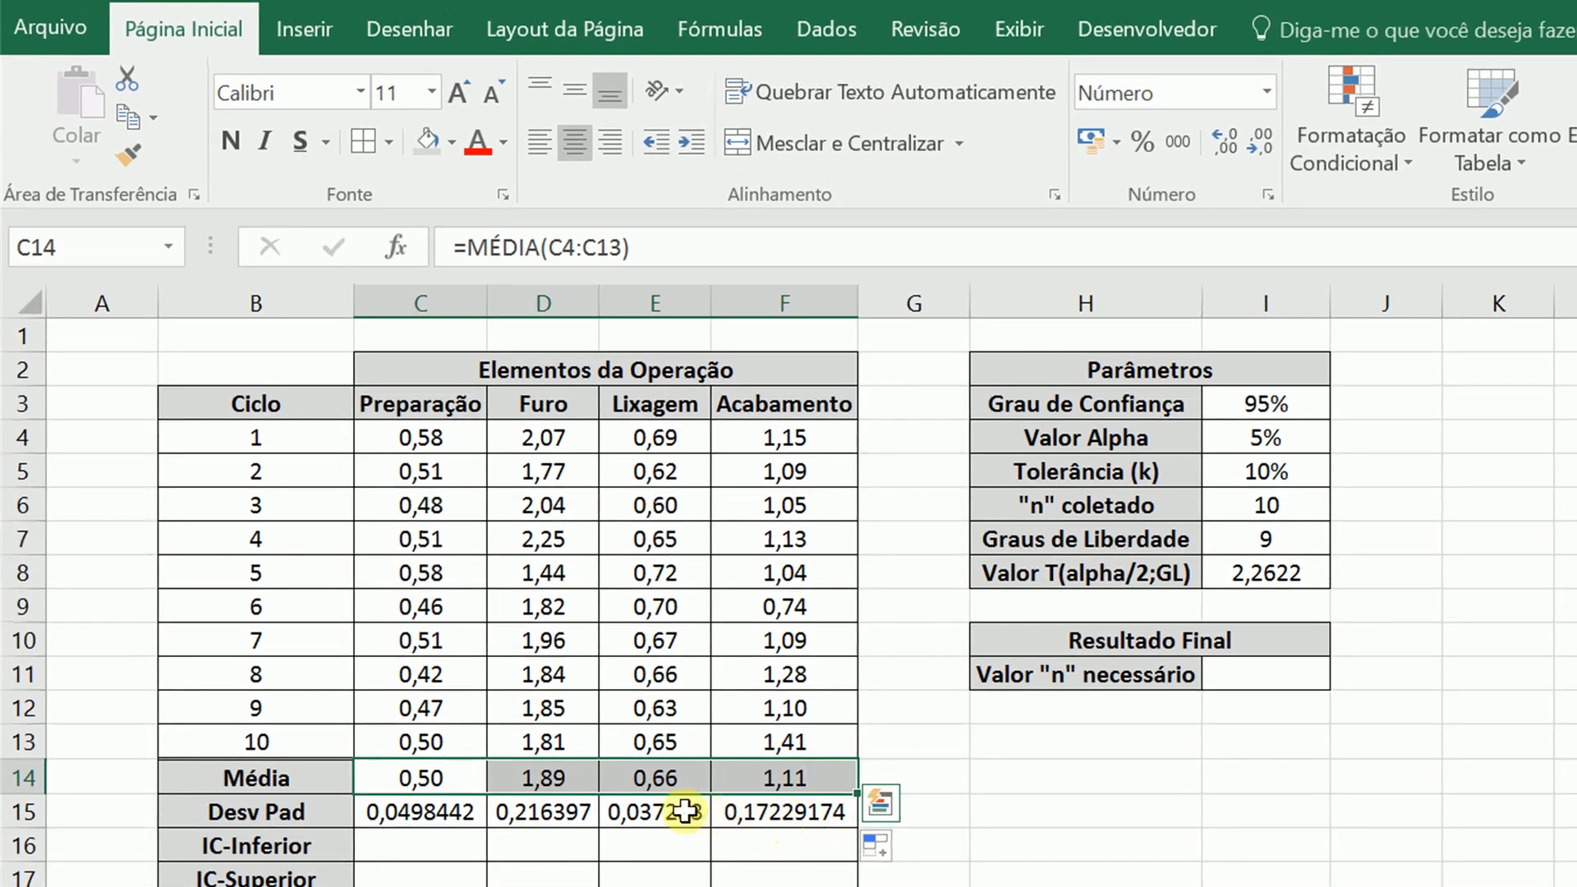
left_click(1226, 146)
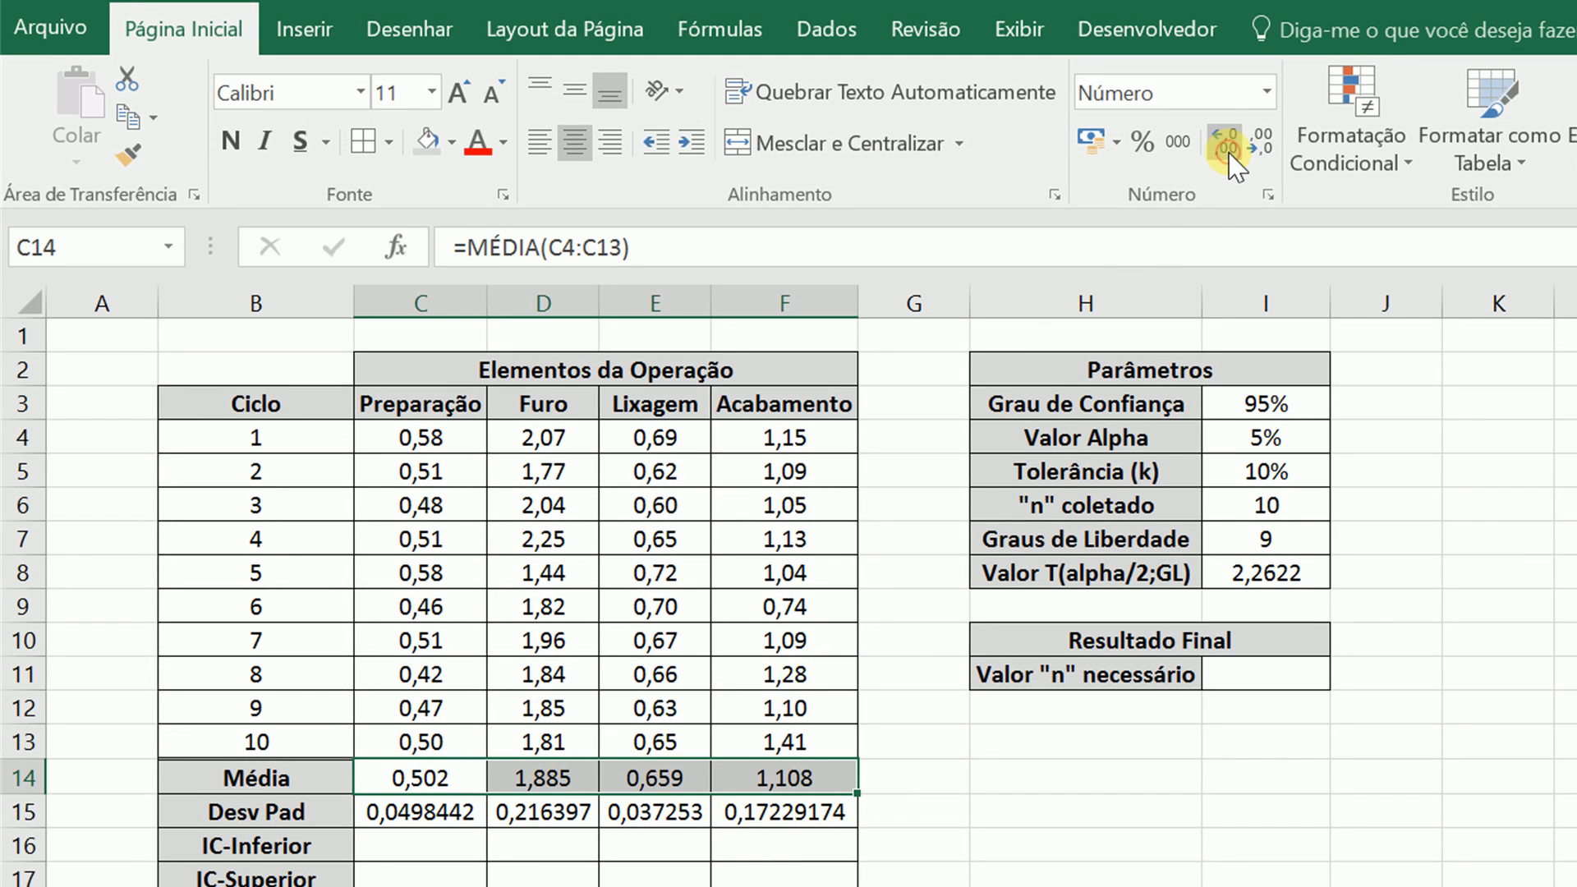
left_click(1226, 145)
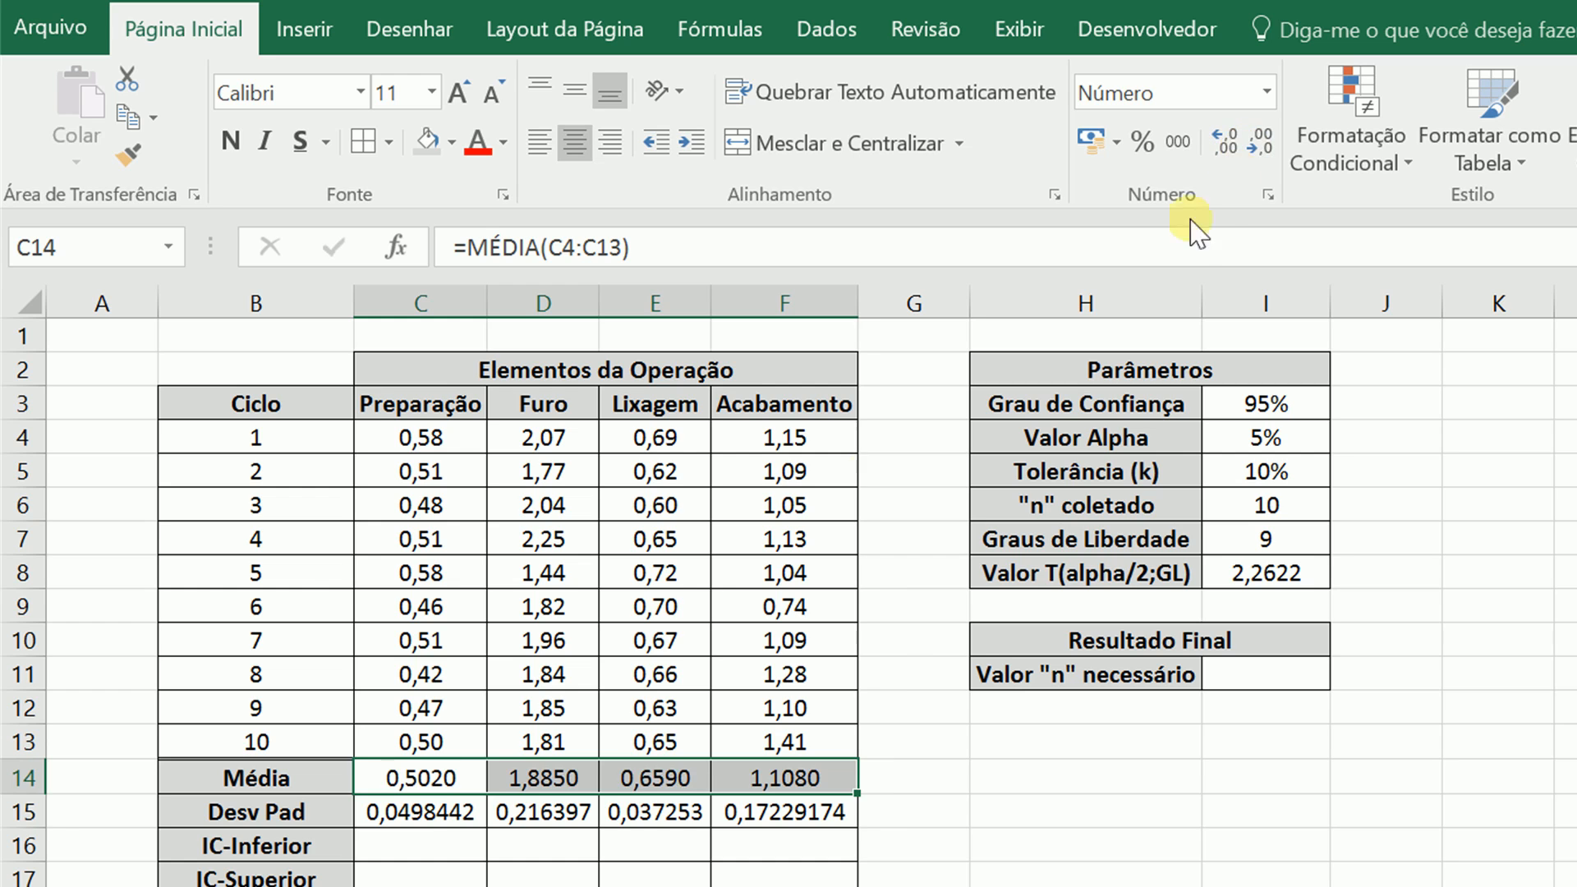
left_click_drag(423, 811, 739, 809)
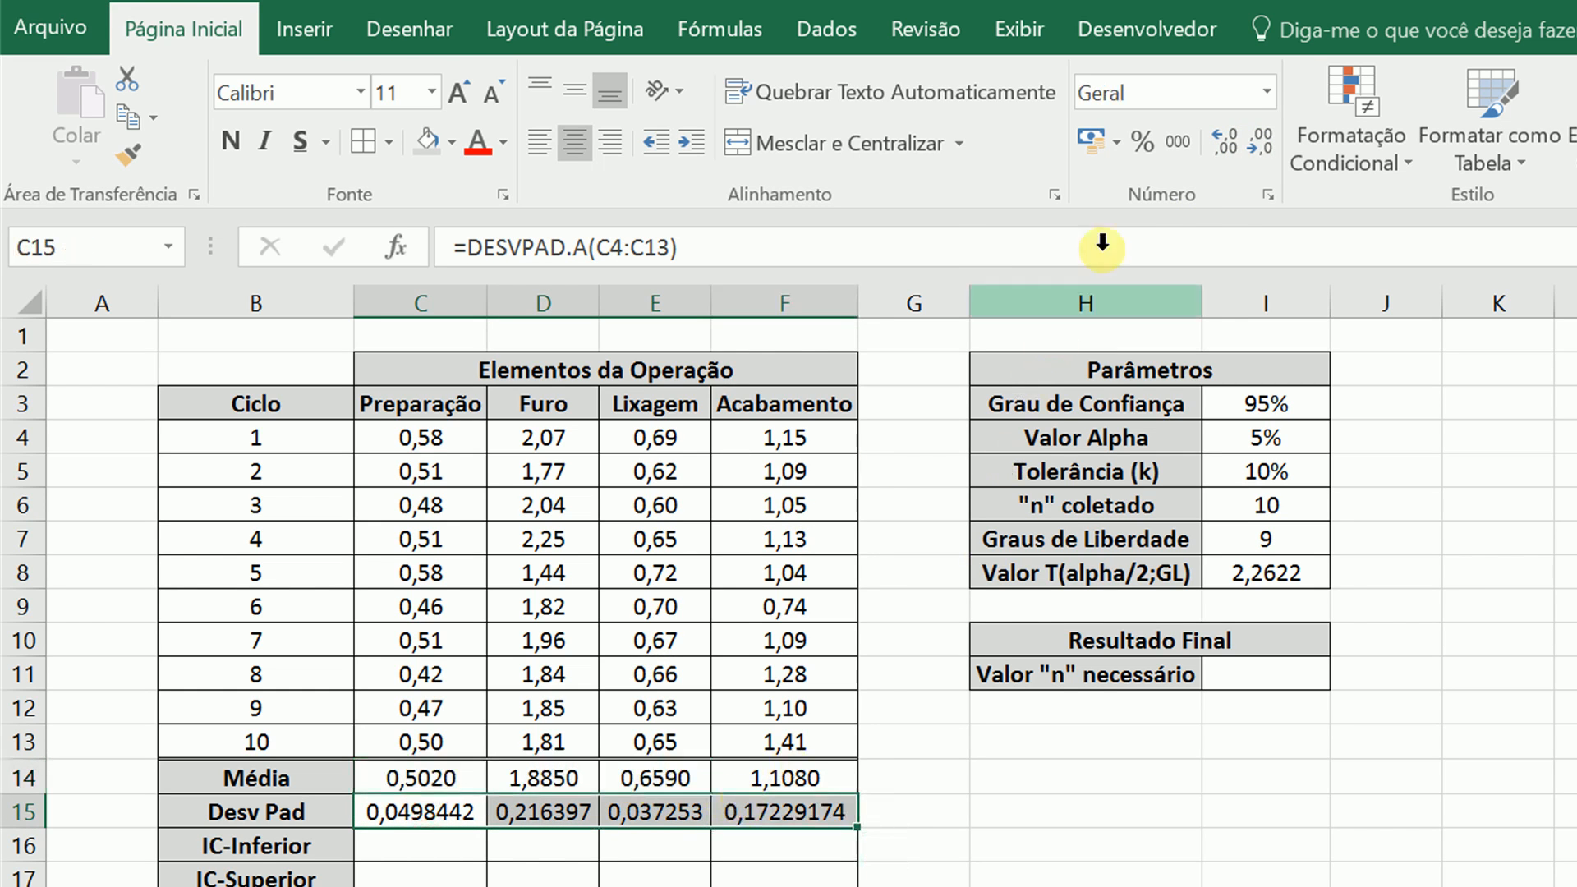
left_click(1264, 142)
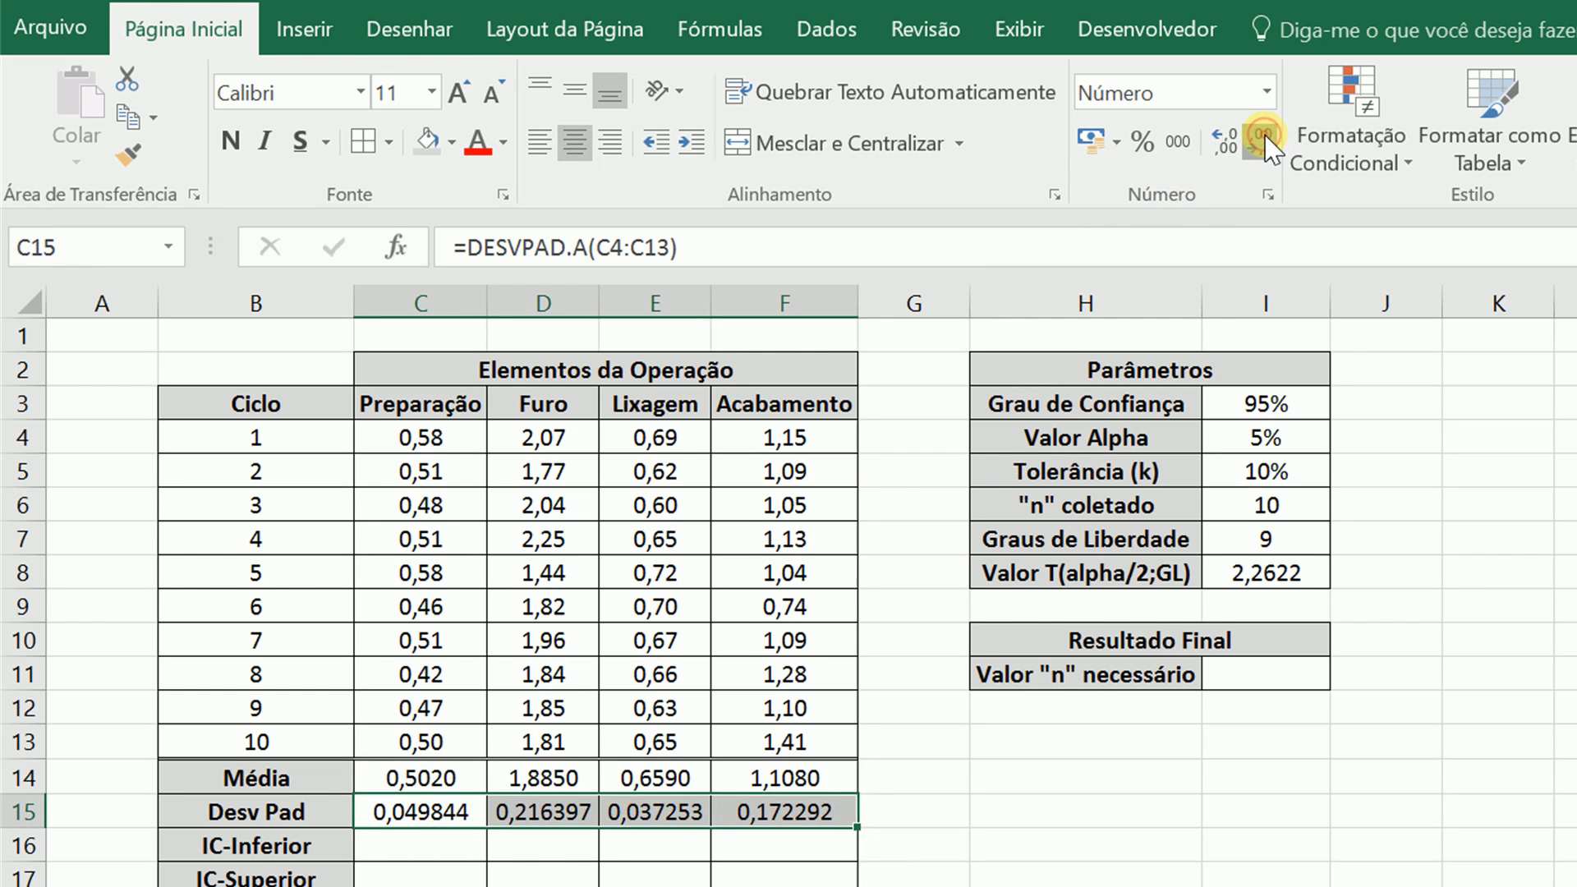
left_click(1263, 142)
left_click(1263, 141)
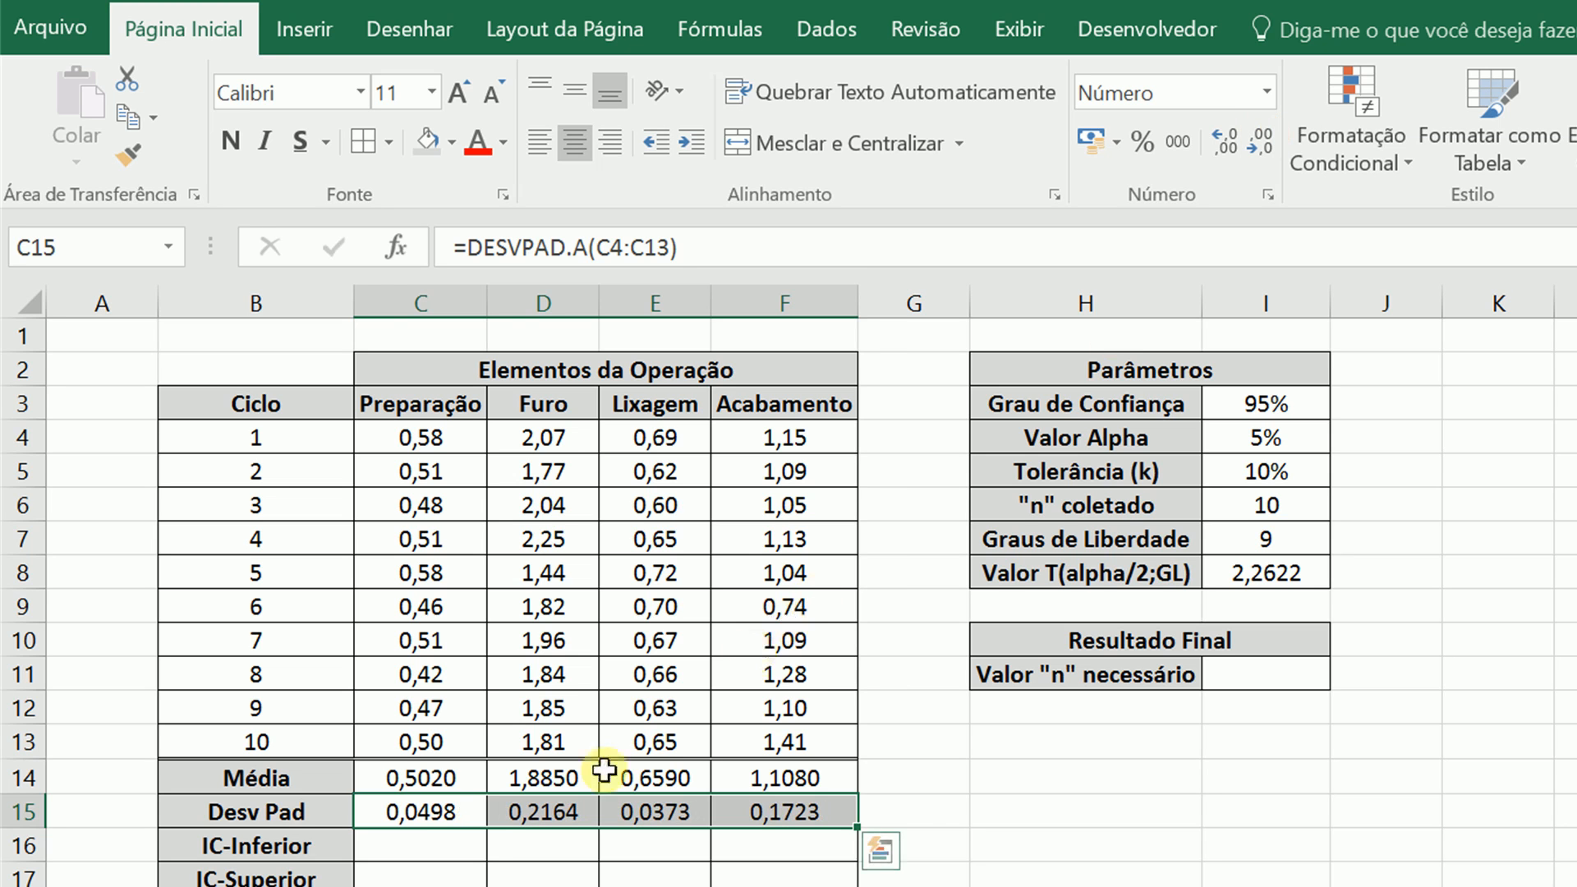
left_click(438, 846)
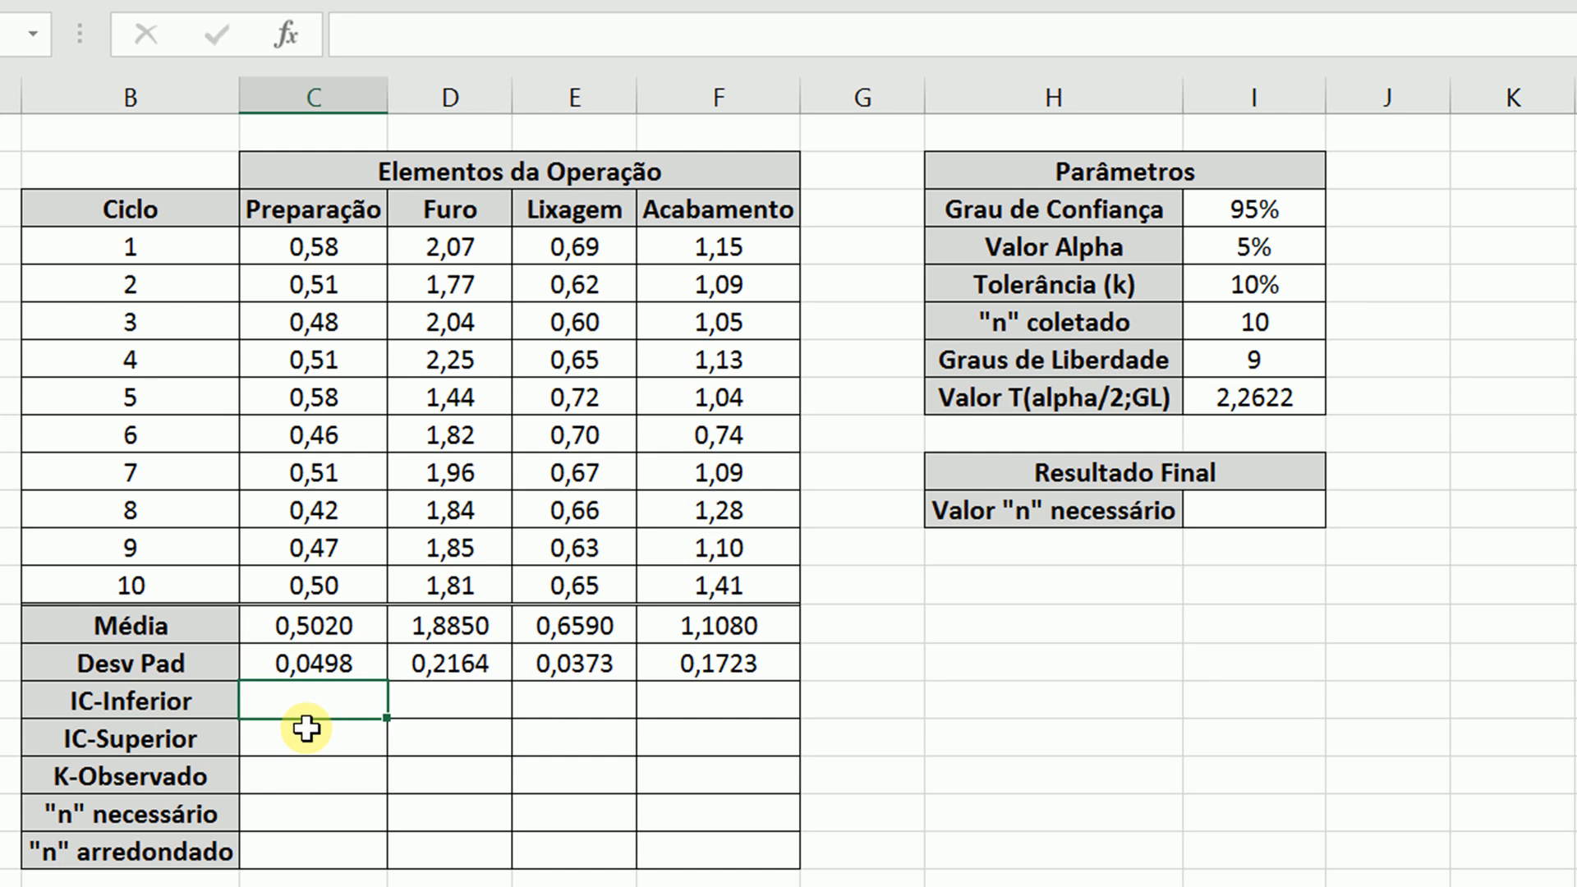
left_click_drag(181, 784, 698, 774)
left_click(697, 775)
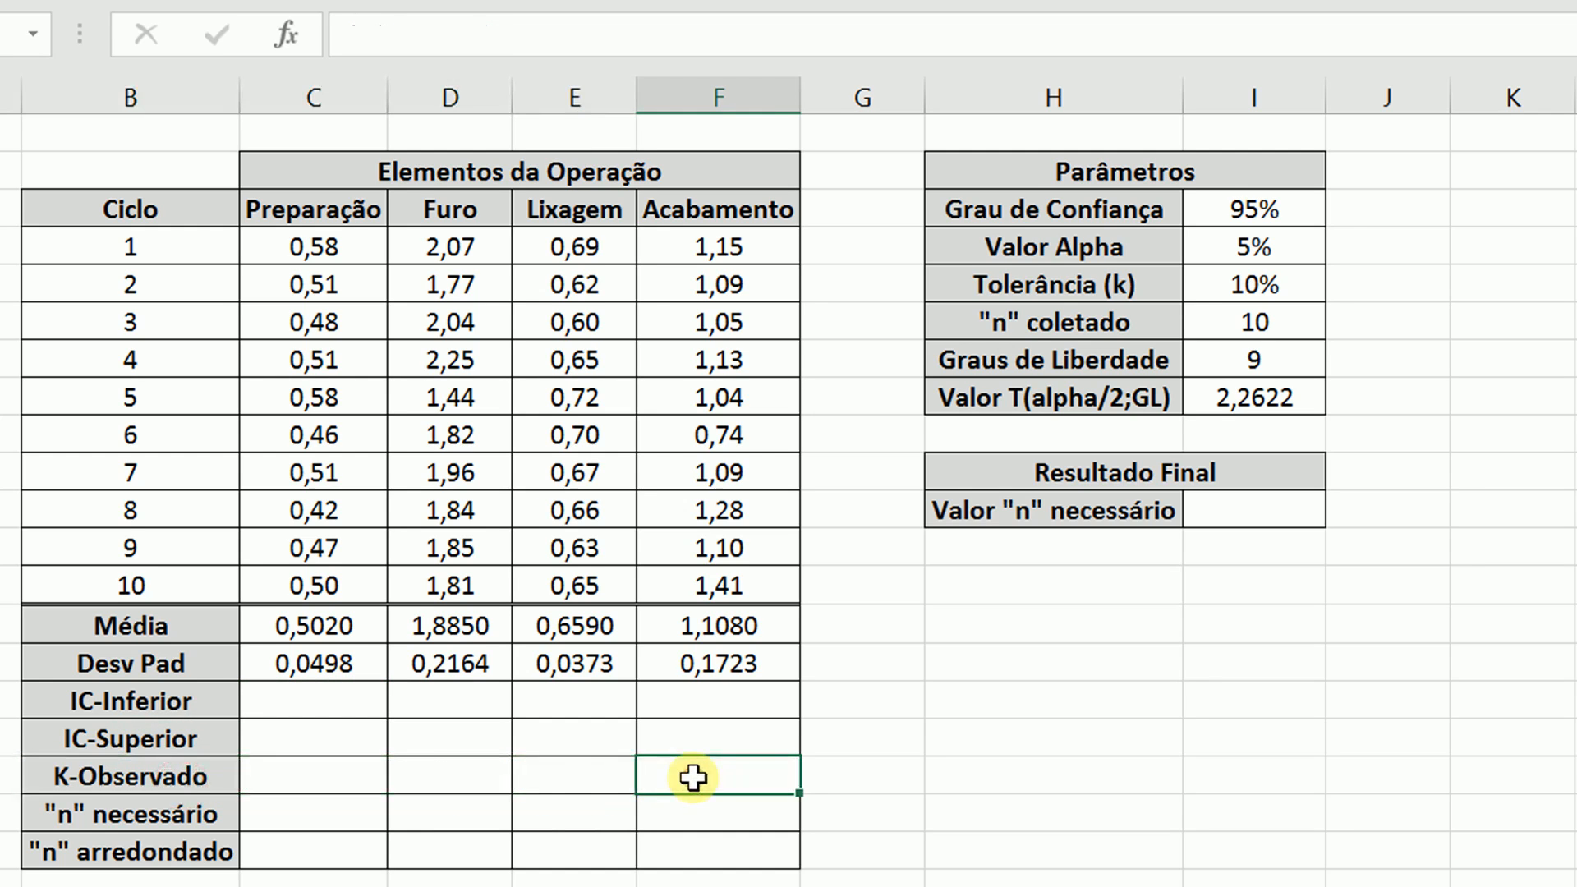
Build the formula =C14+(I8*C15)/RAIZ(I6) in C16 for the IC-Inferior of Preparação.
left_click(296, 686)
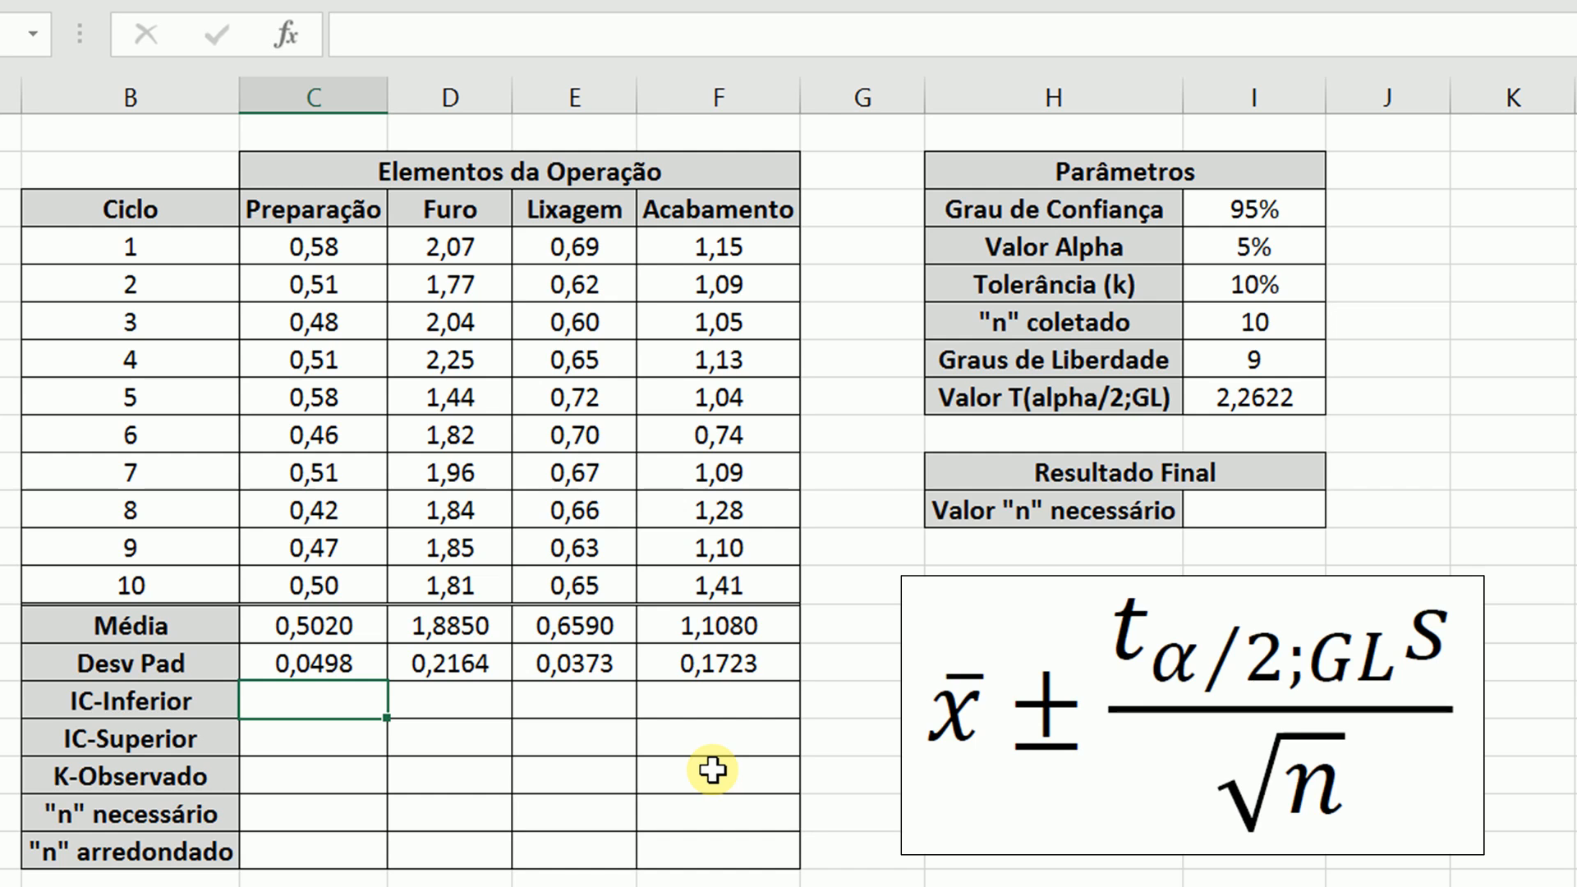
type("=")
left_click(351, 633)
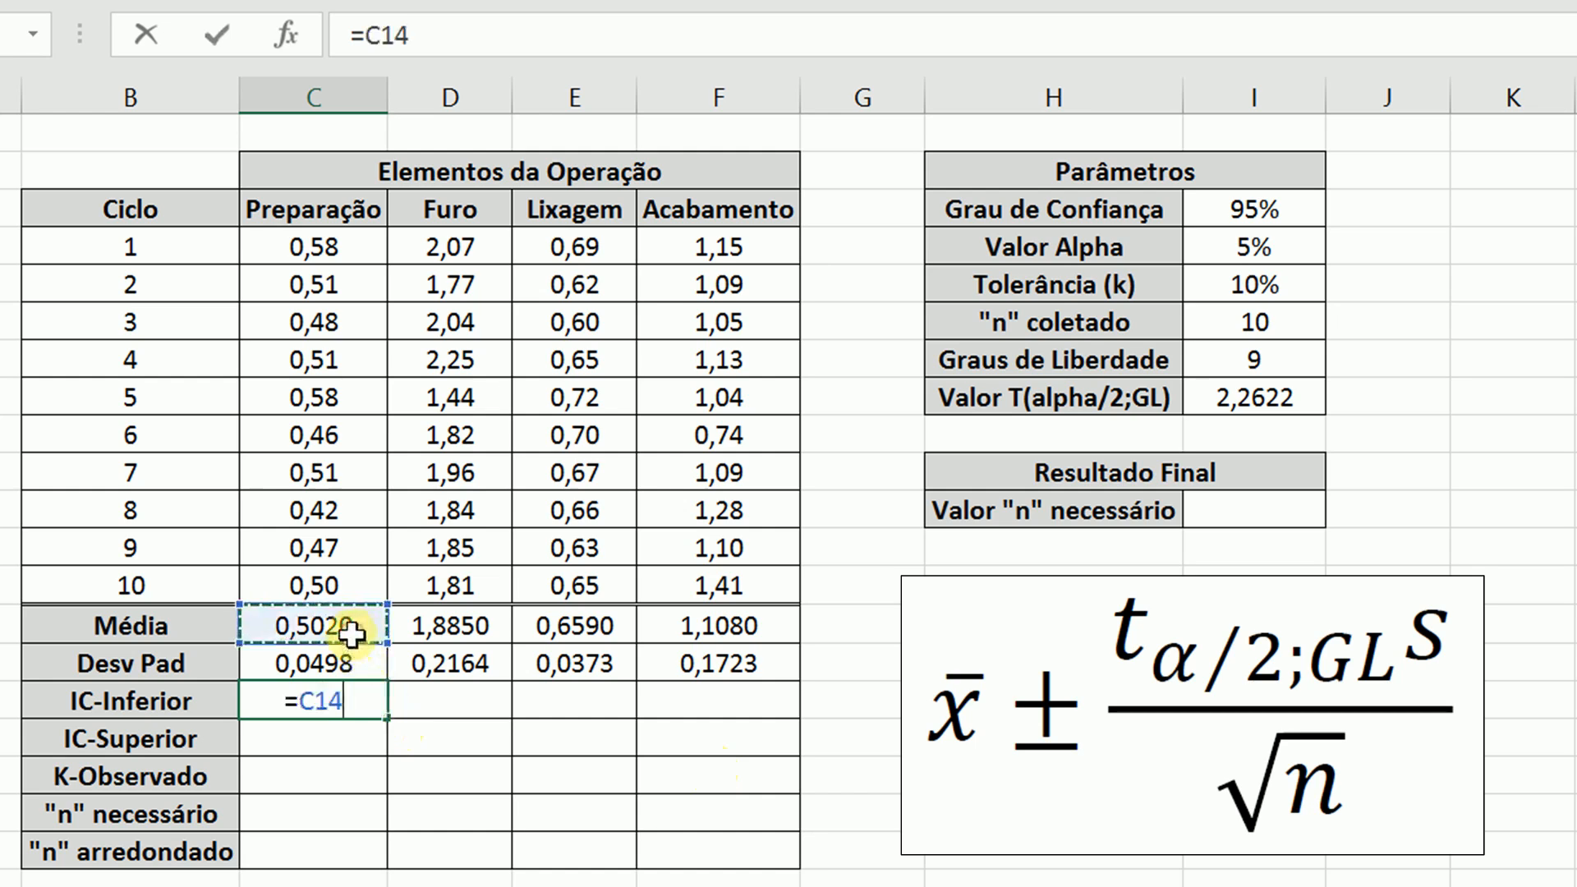
type("+(")
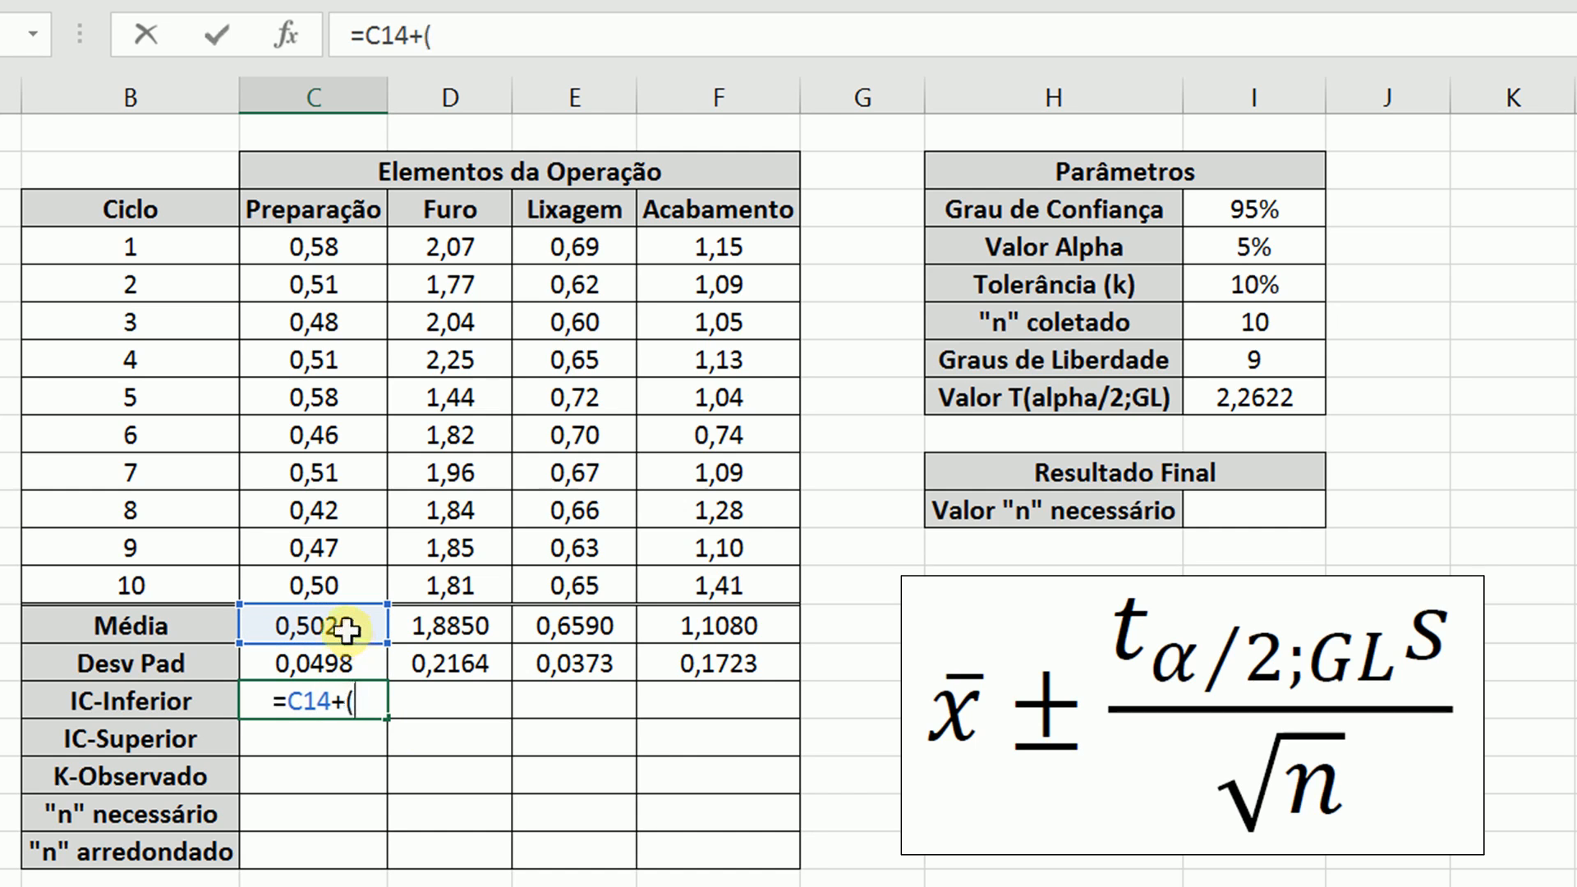
left_click(1266, 399)
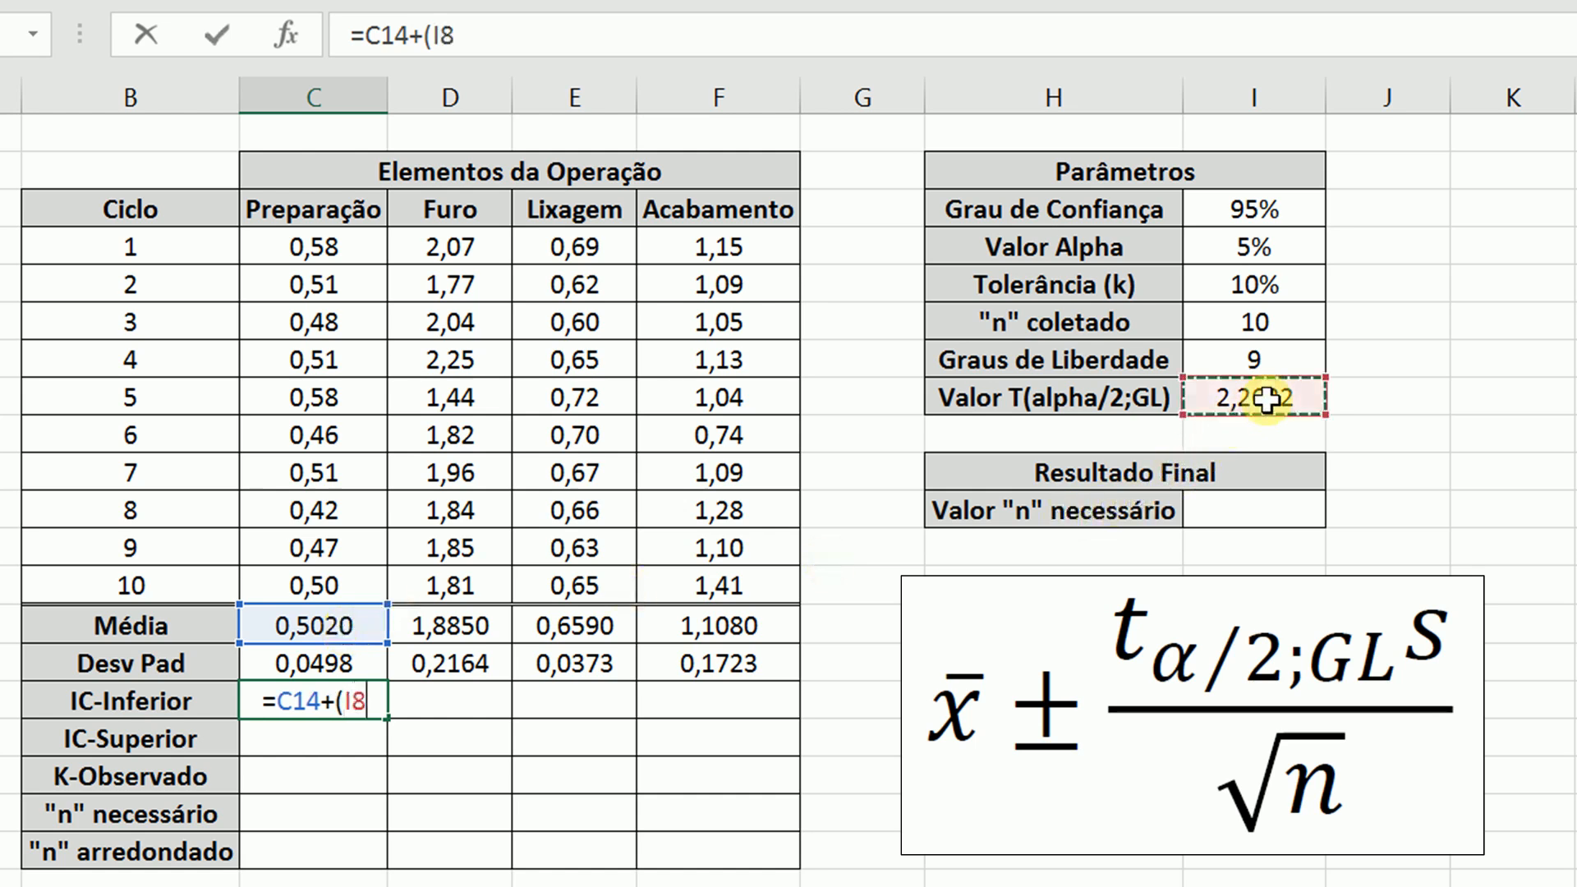
type("*")
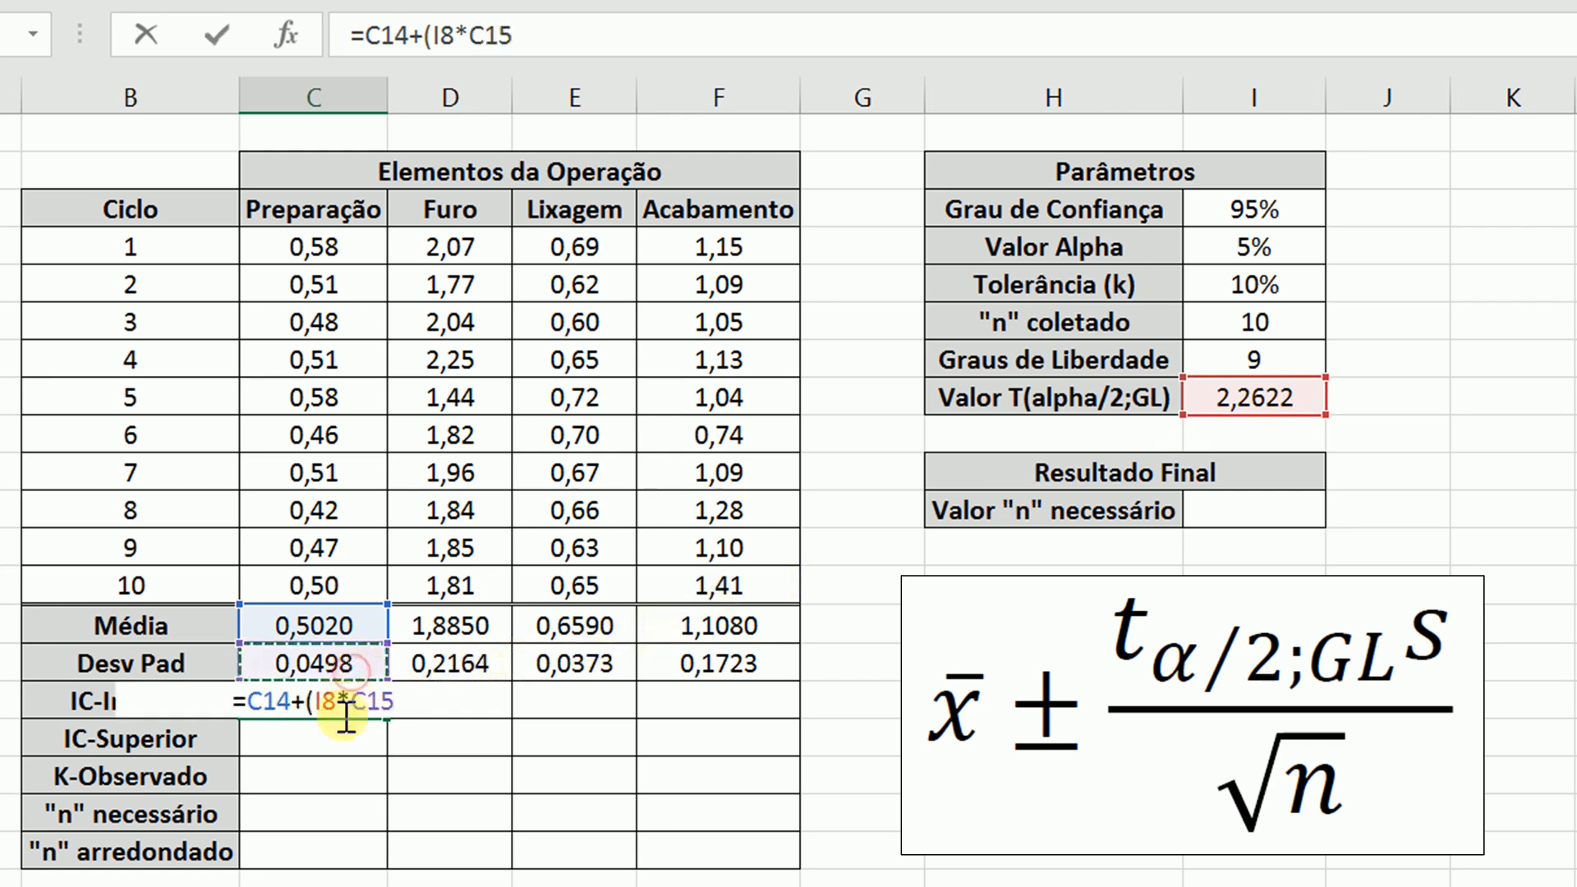
type(")/rai")
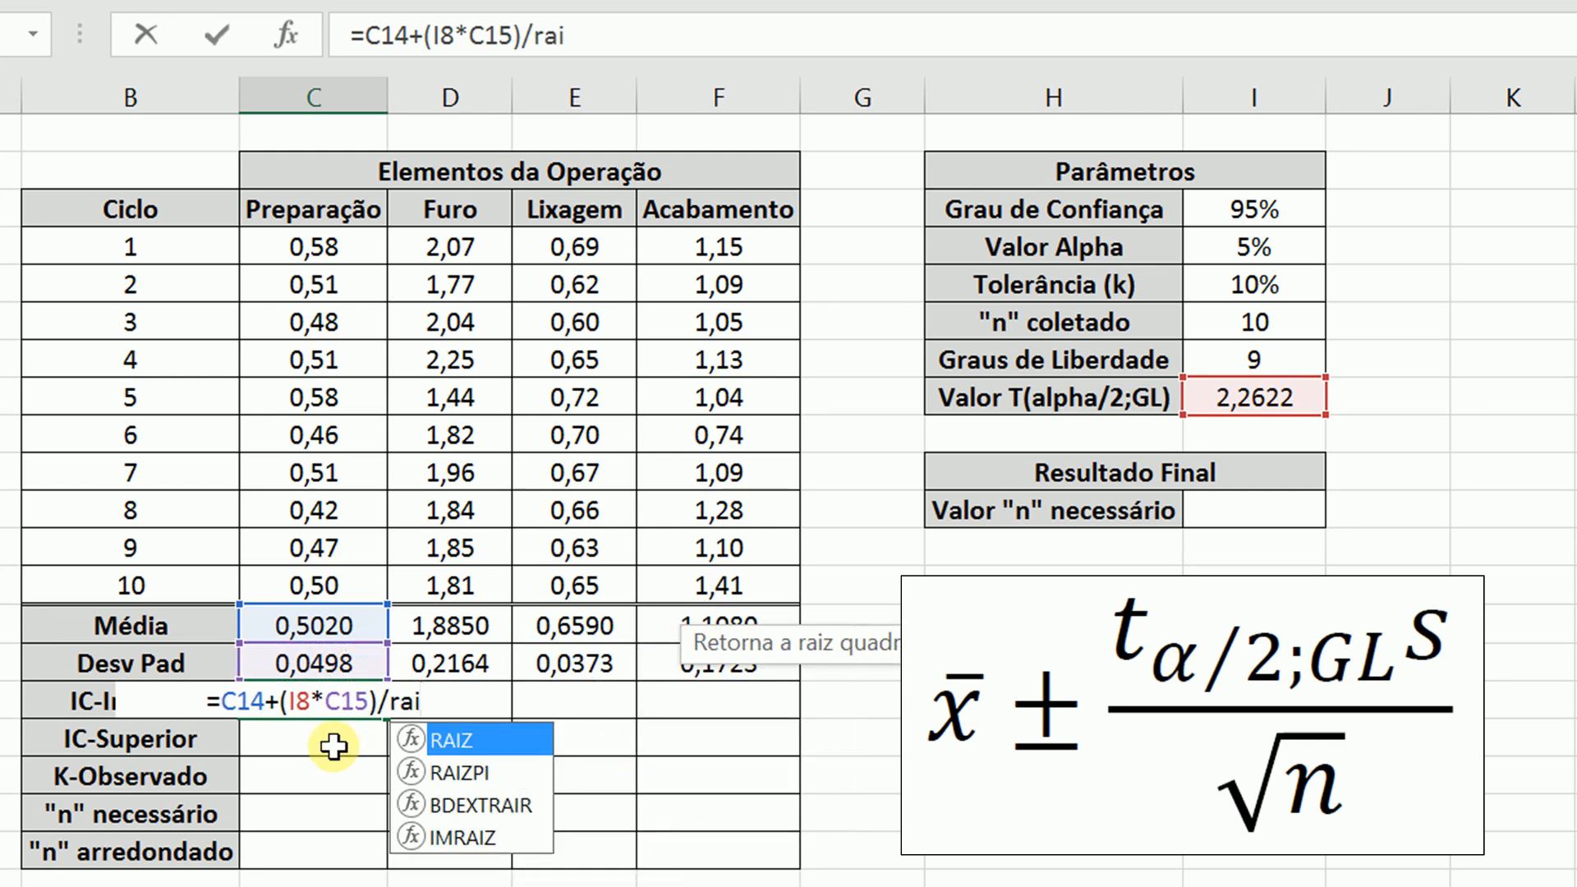
key("Tab")
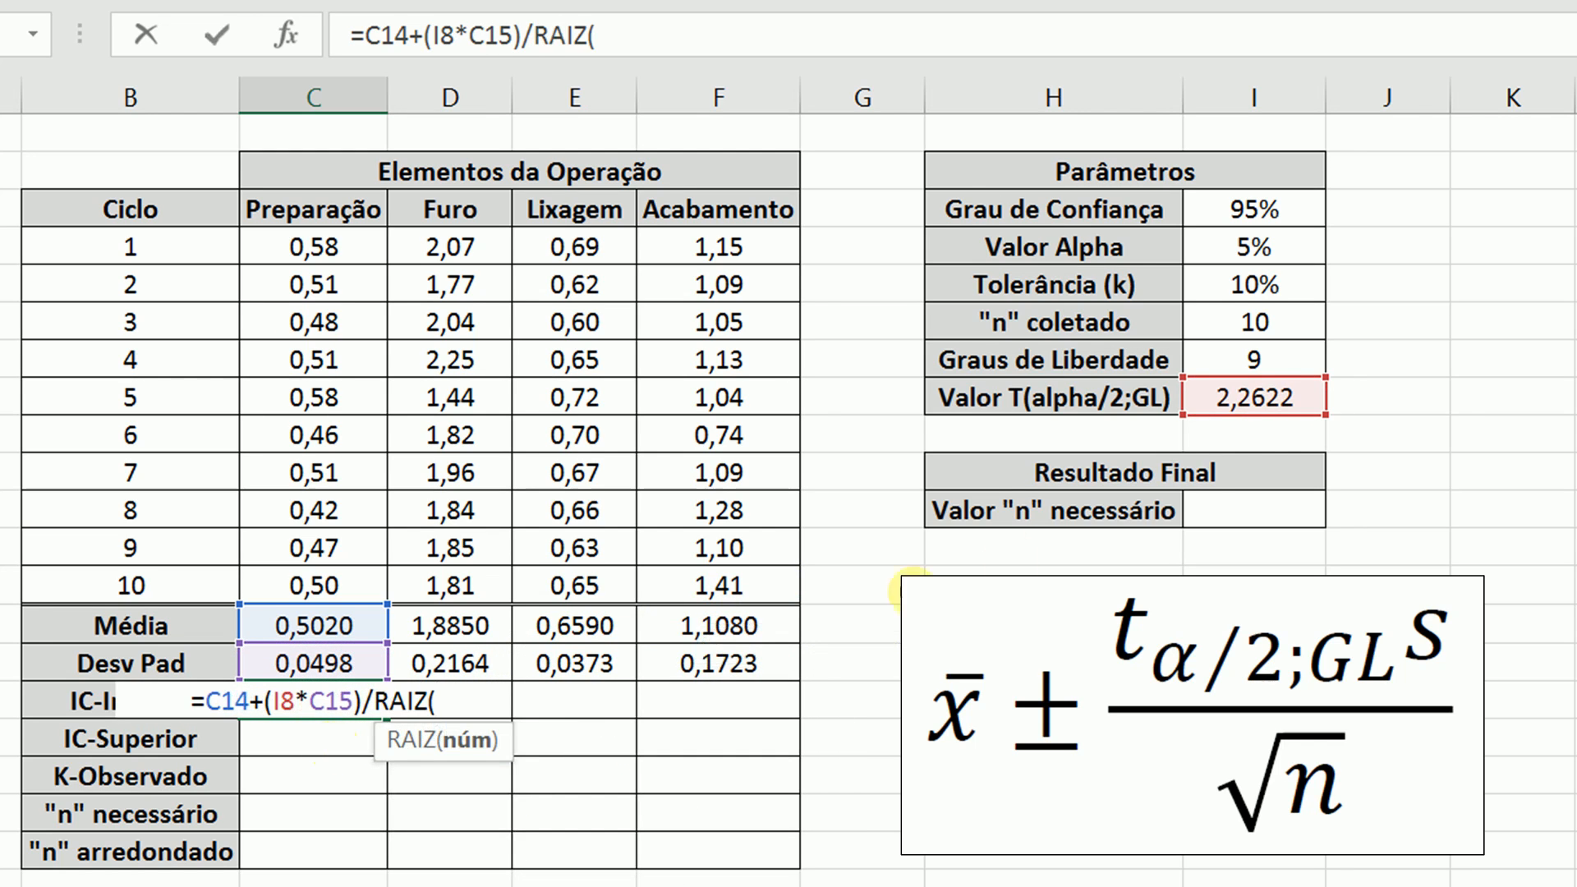
left_click(1283, 329)
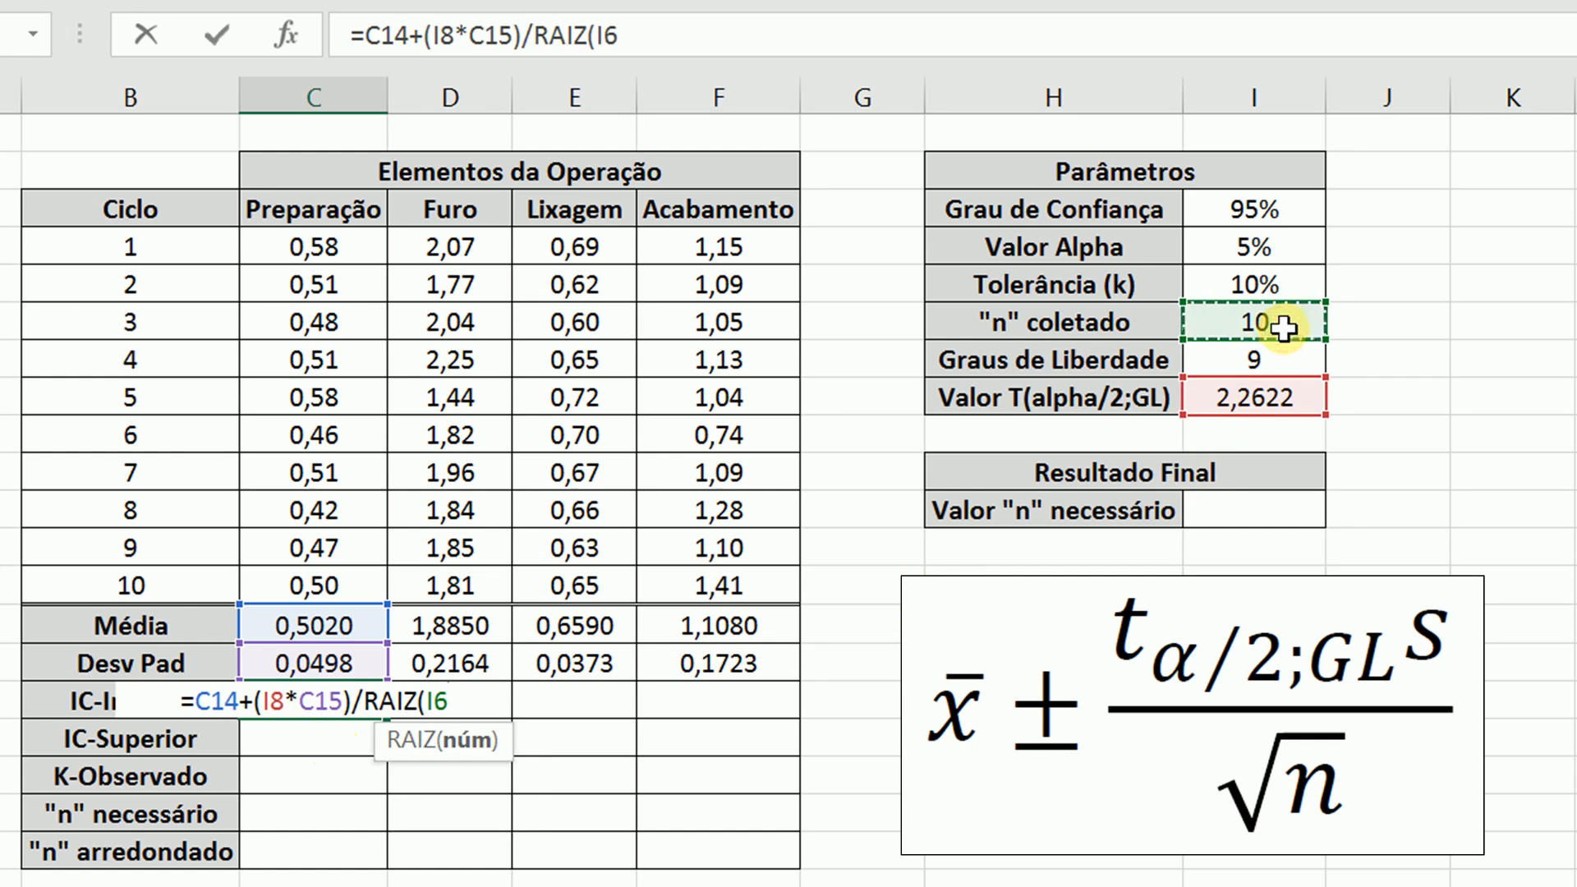
type(")")
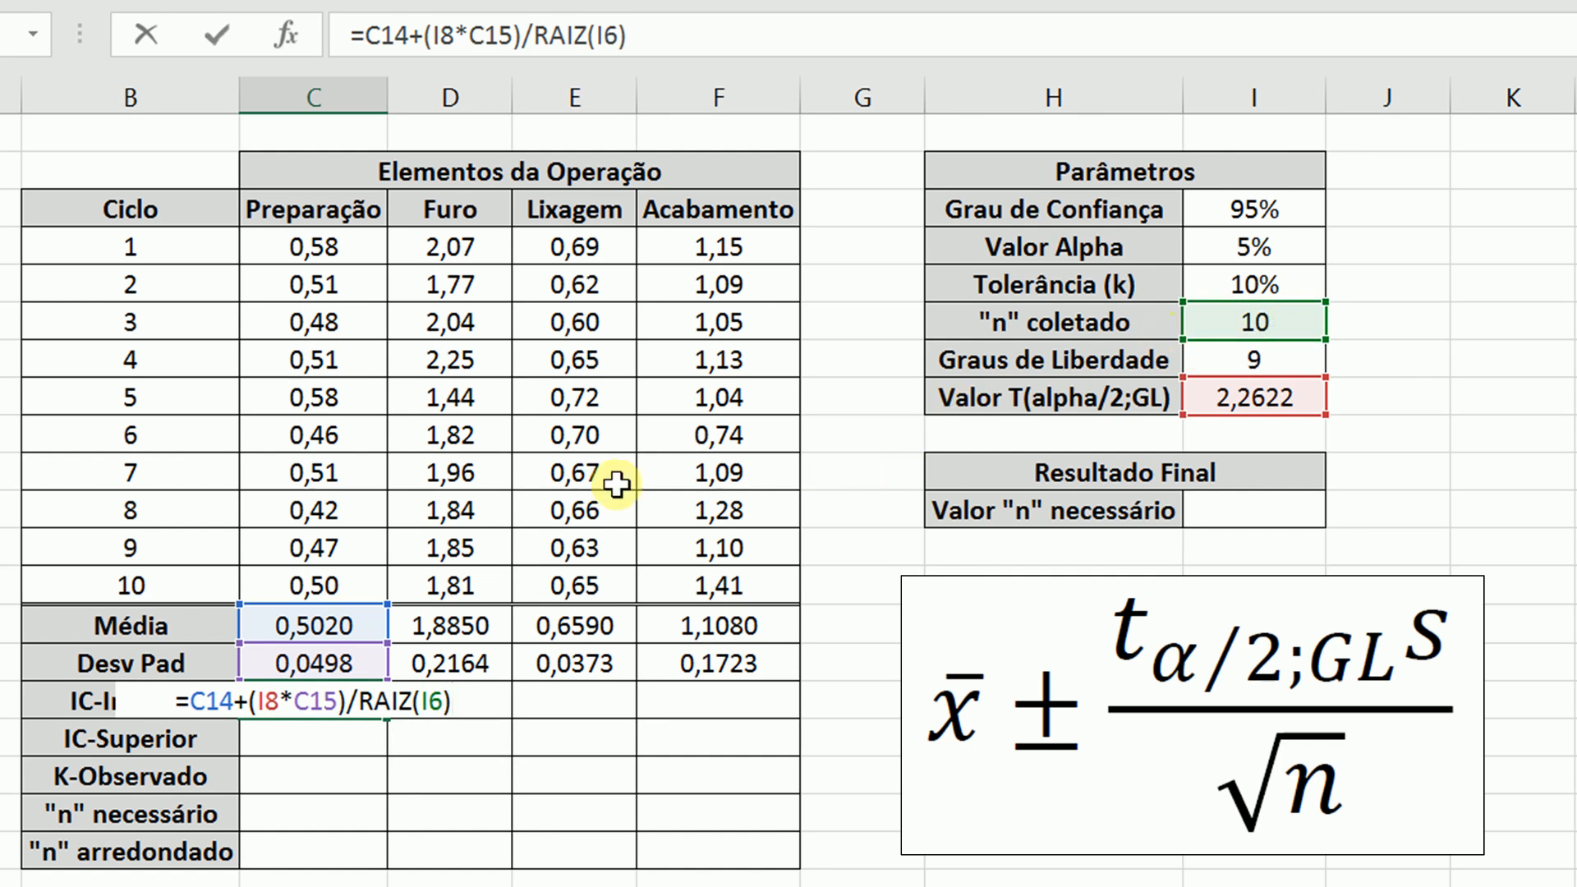
Correct the IC-Inferior formula in C16 to subtract the margin, as =C14-(I8*C15)/RAIZ(I6).
left_click(241, 685)
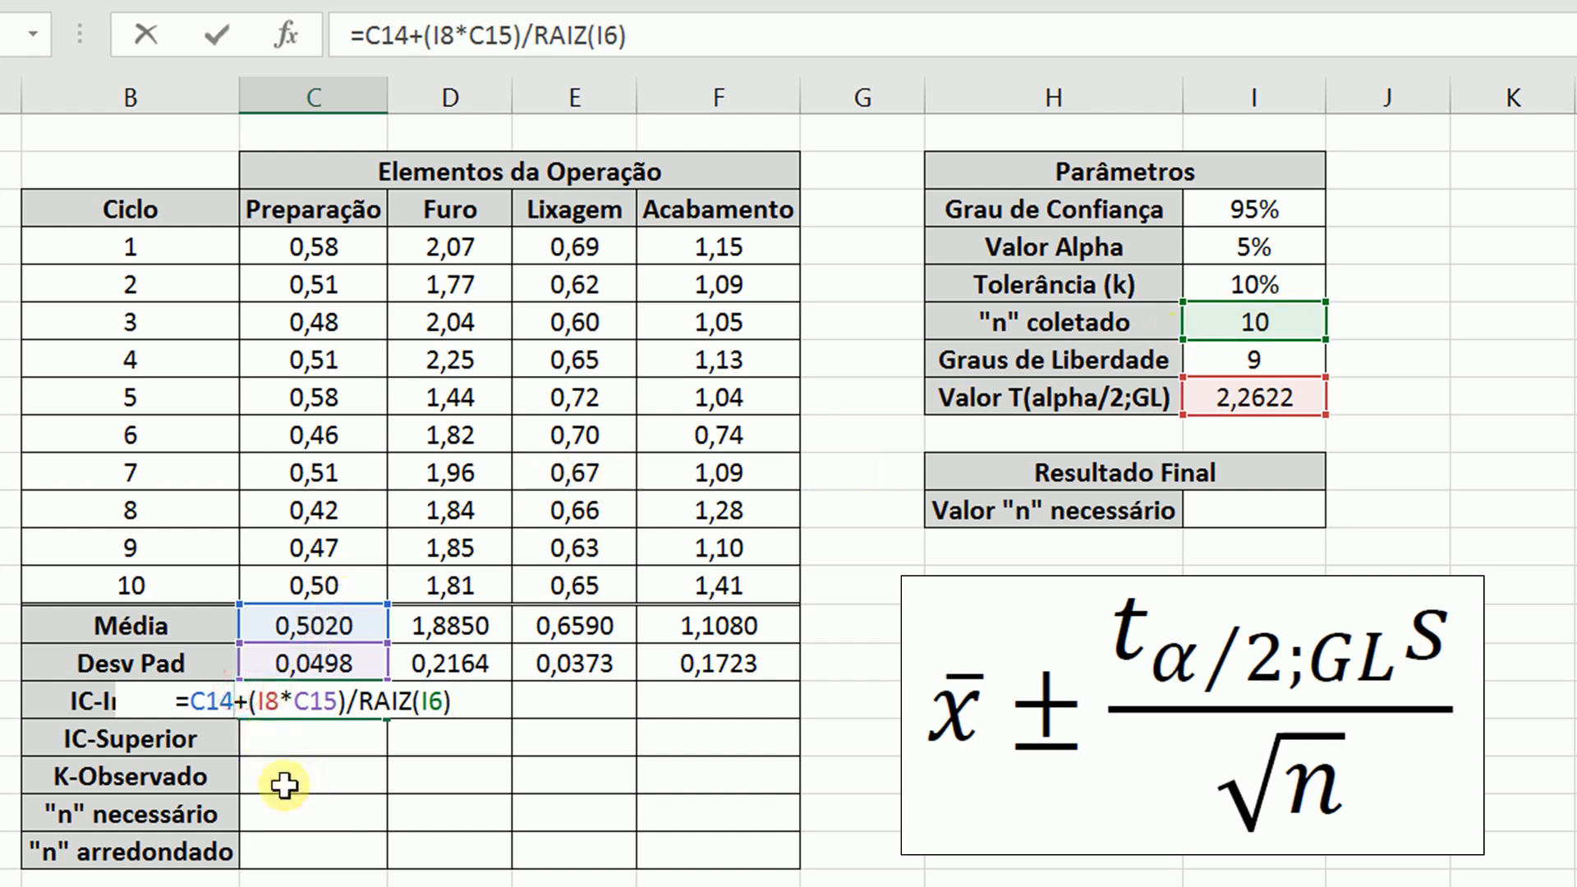
key("BackSpace")
type("-")
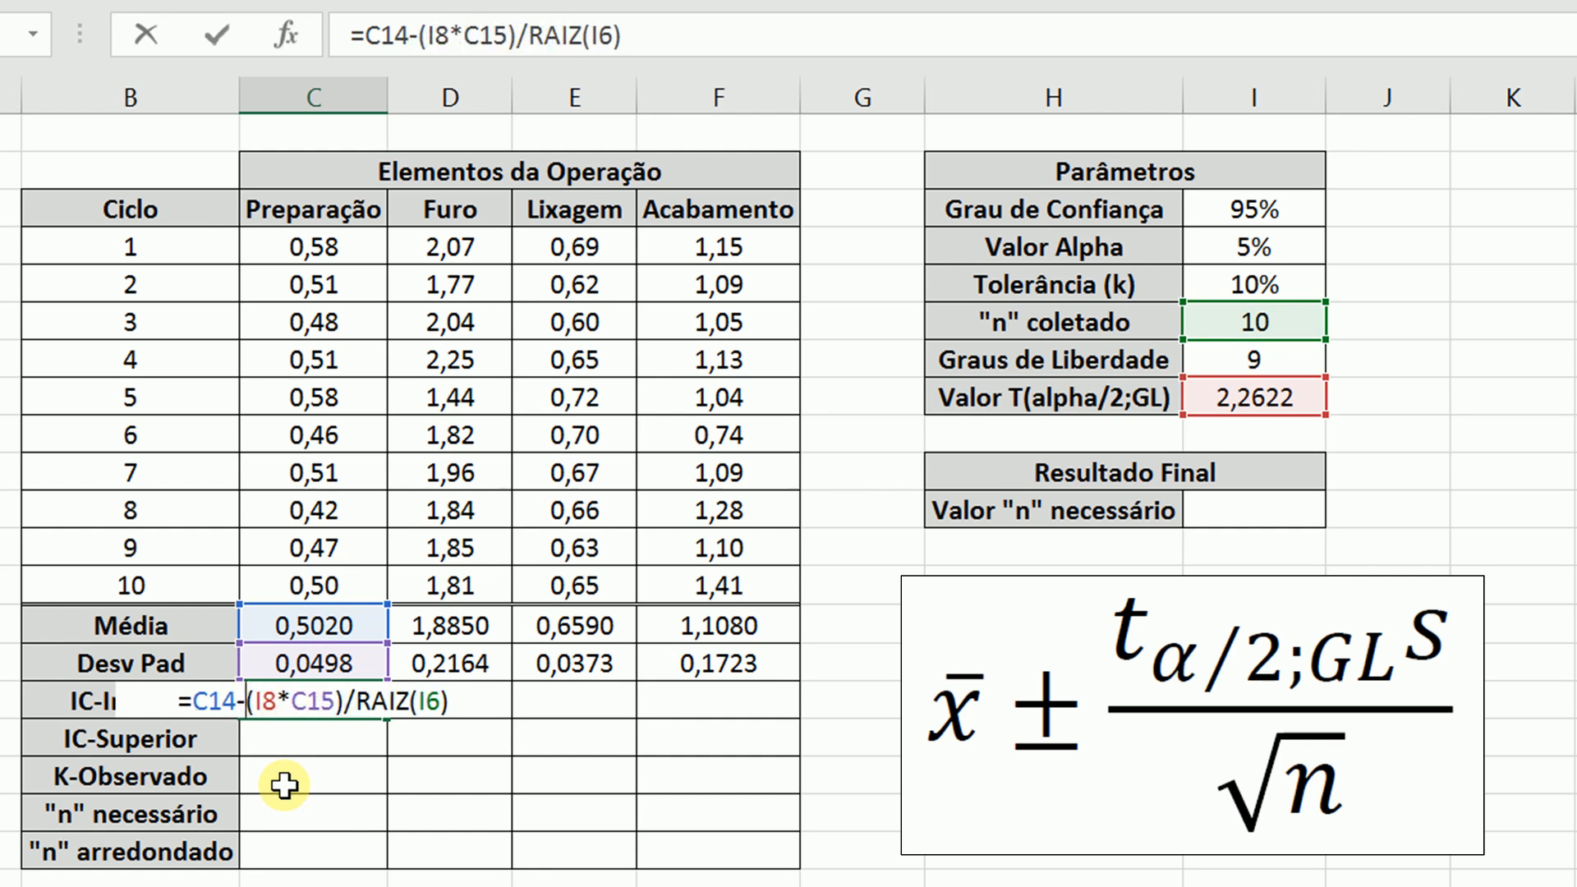
key("Return")
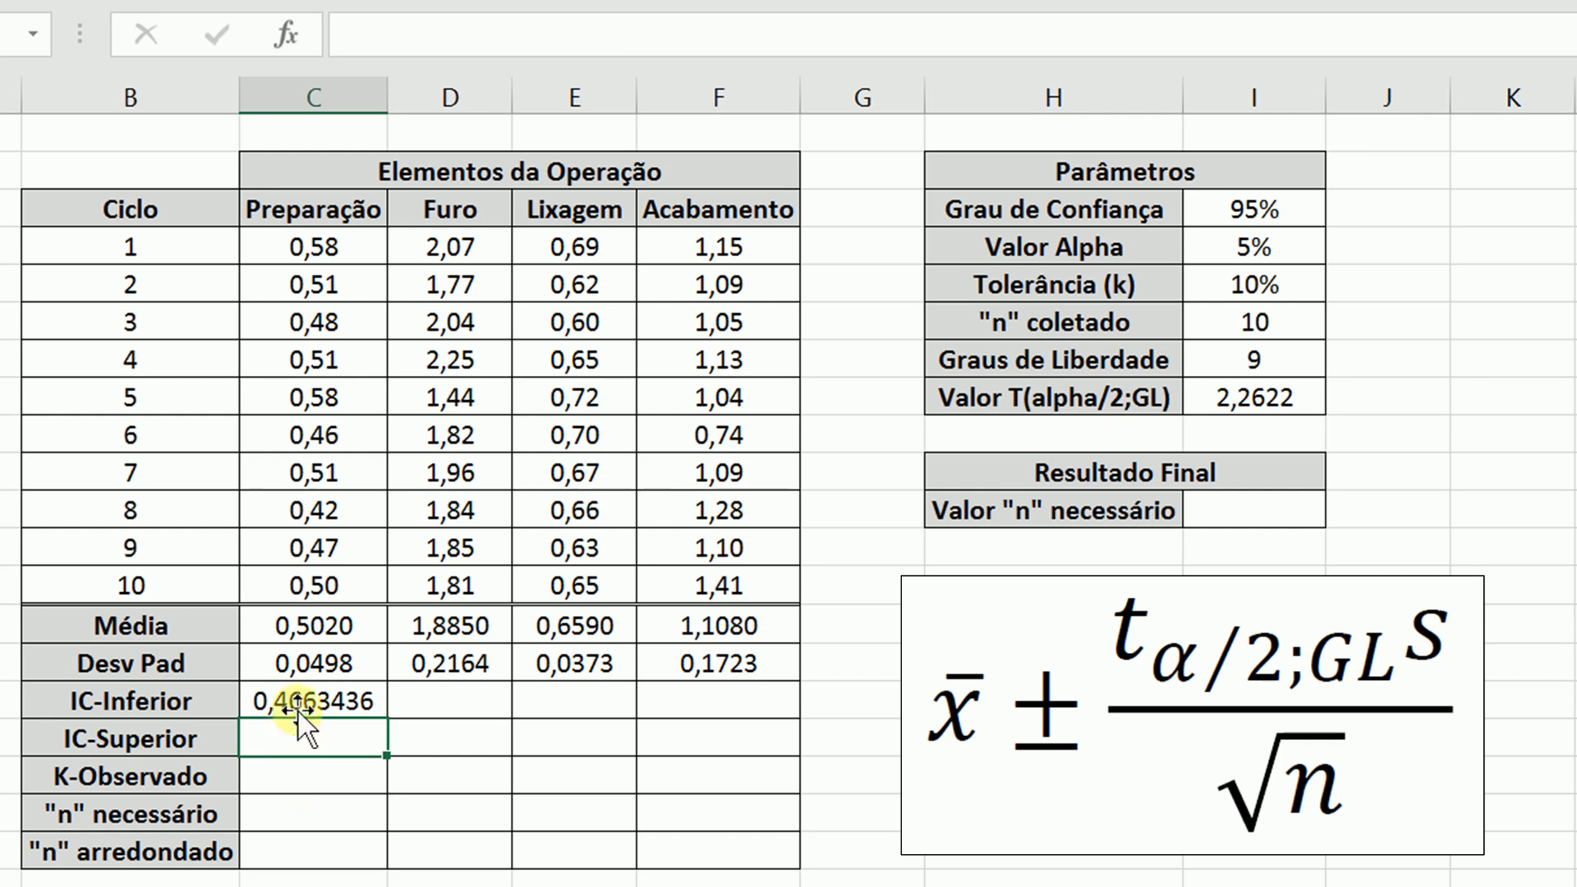
Make the I8 and I6 references absolute in C16, giving =C14-($I$8*C15)/RAIZ($I$6).
left_click(329, 700)
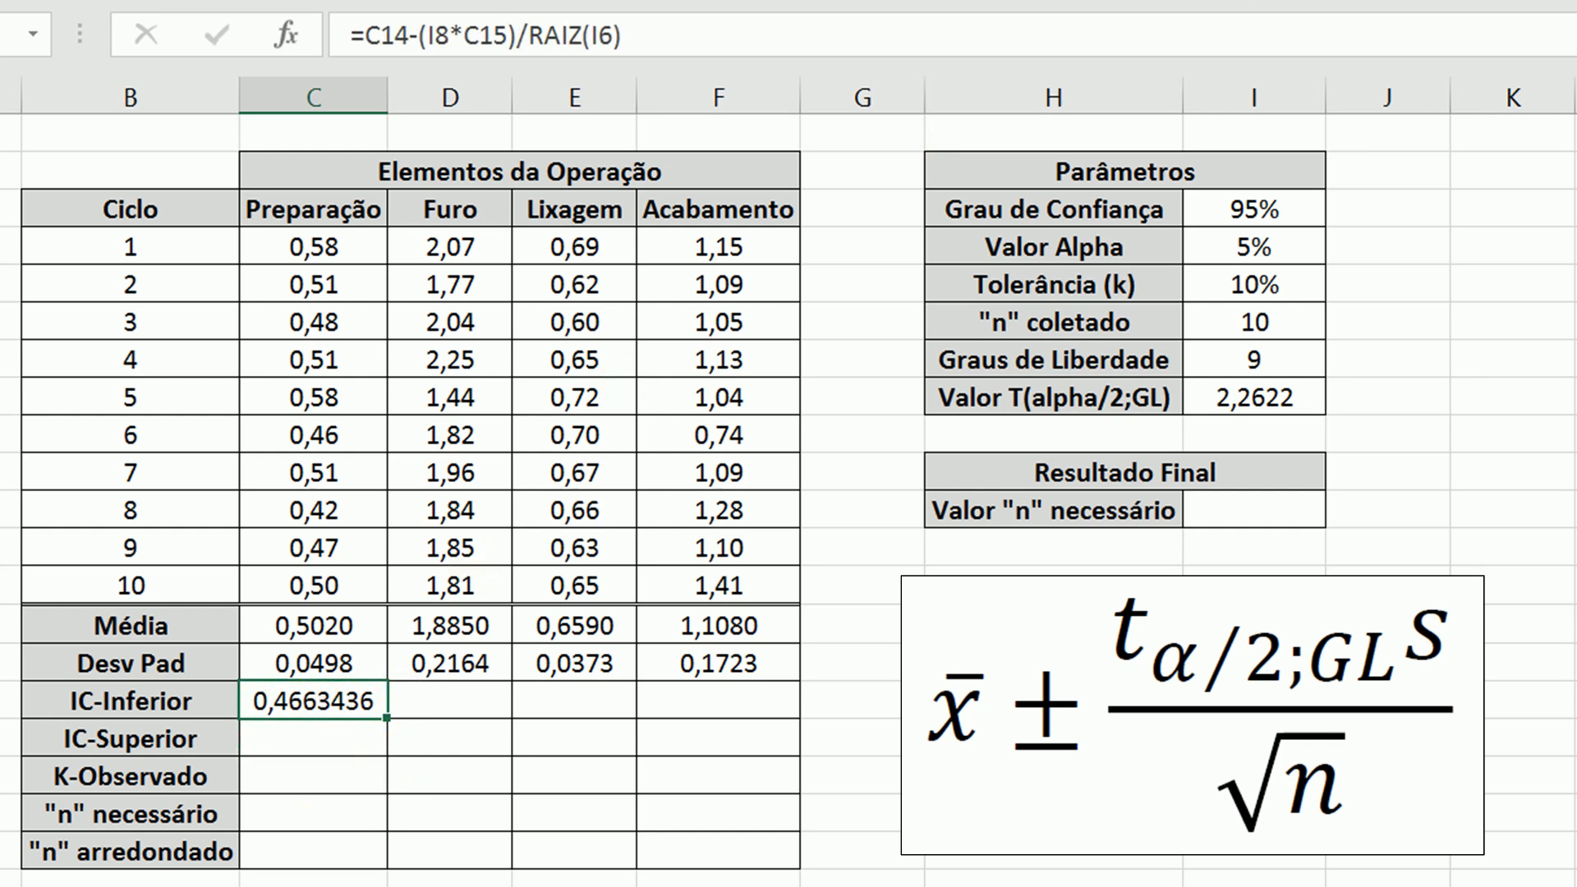
double_click(362, 703)
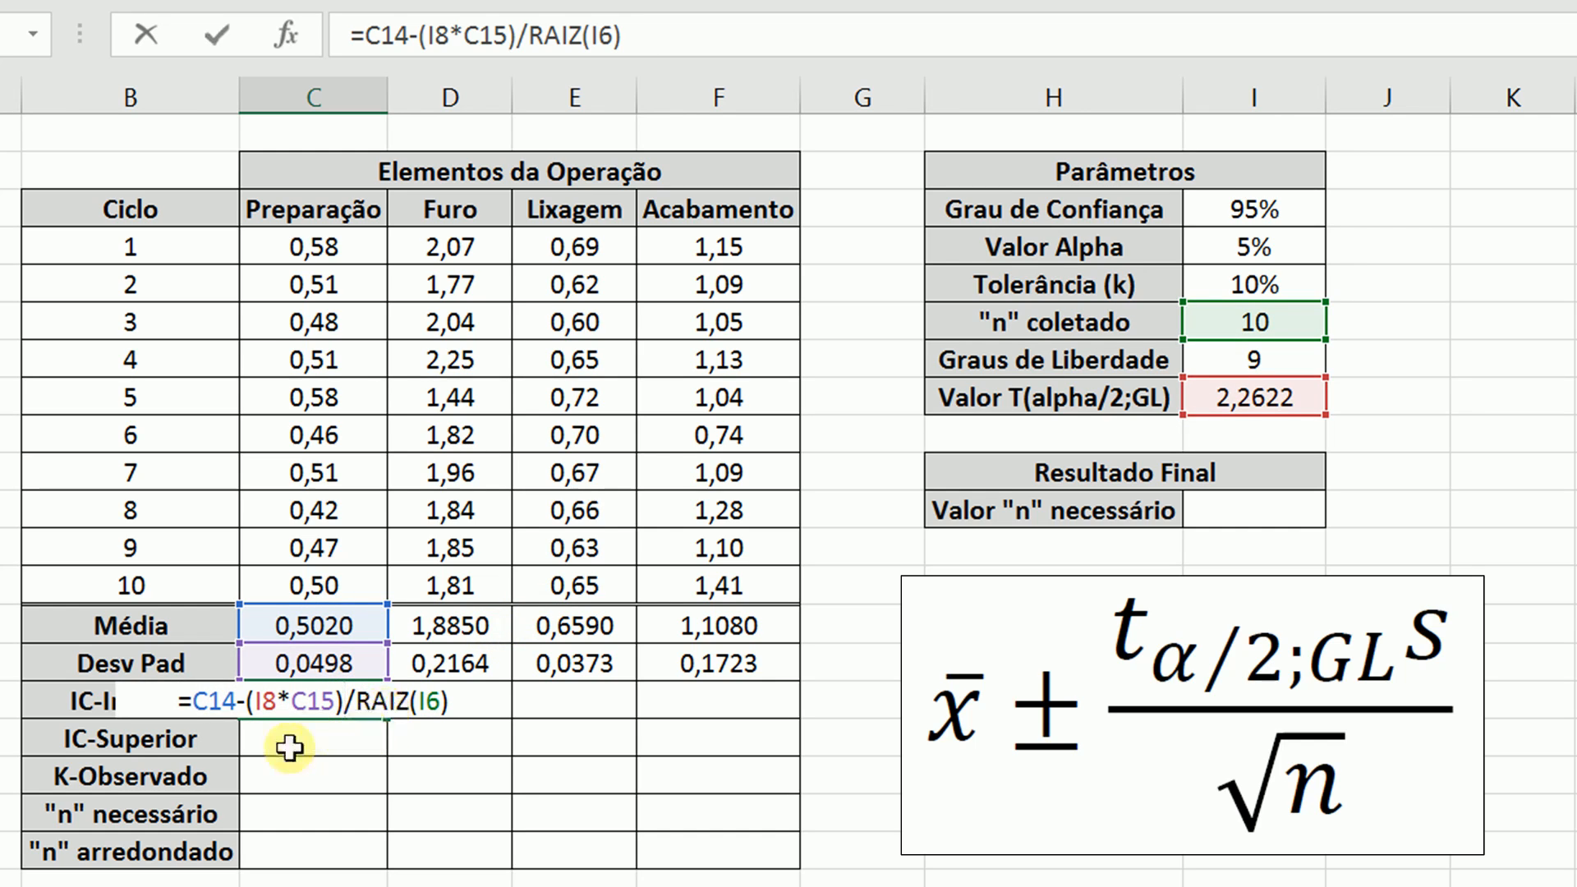
left_click(270, 703)
key("F4")
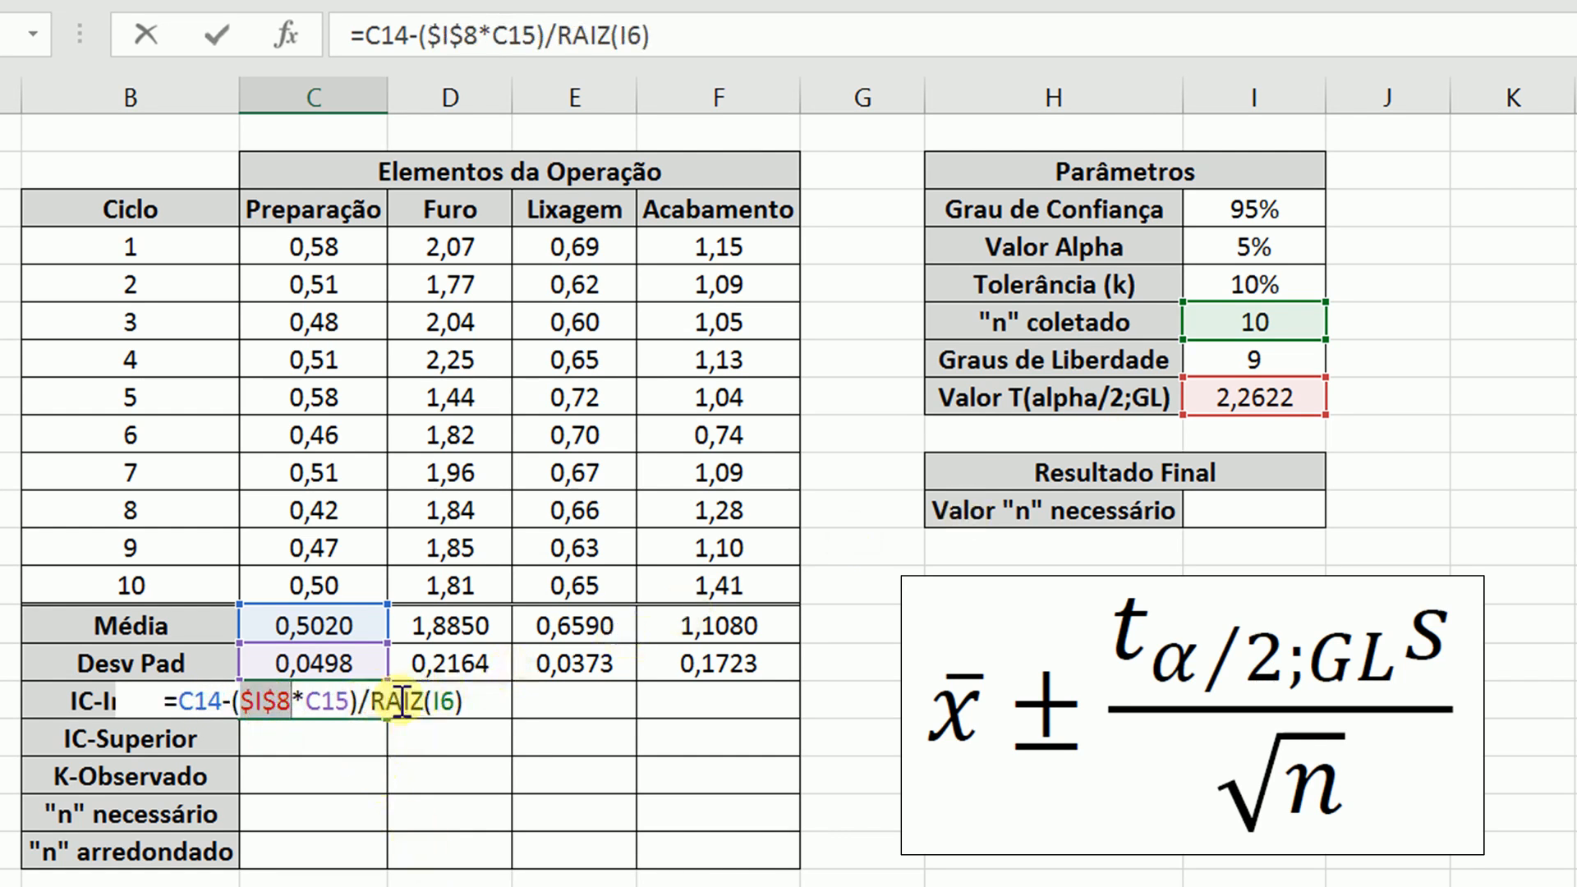
left_click(458, 705)
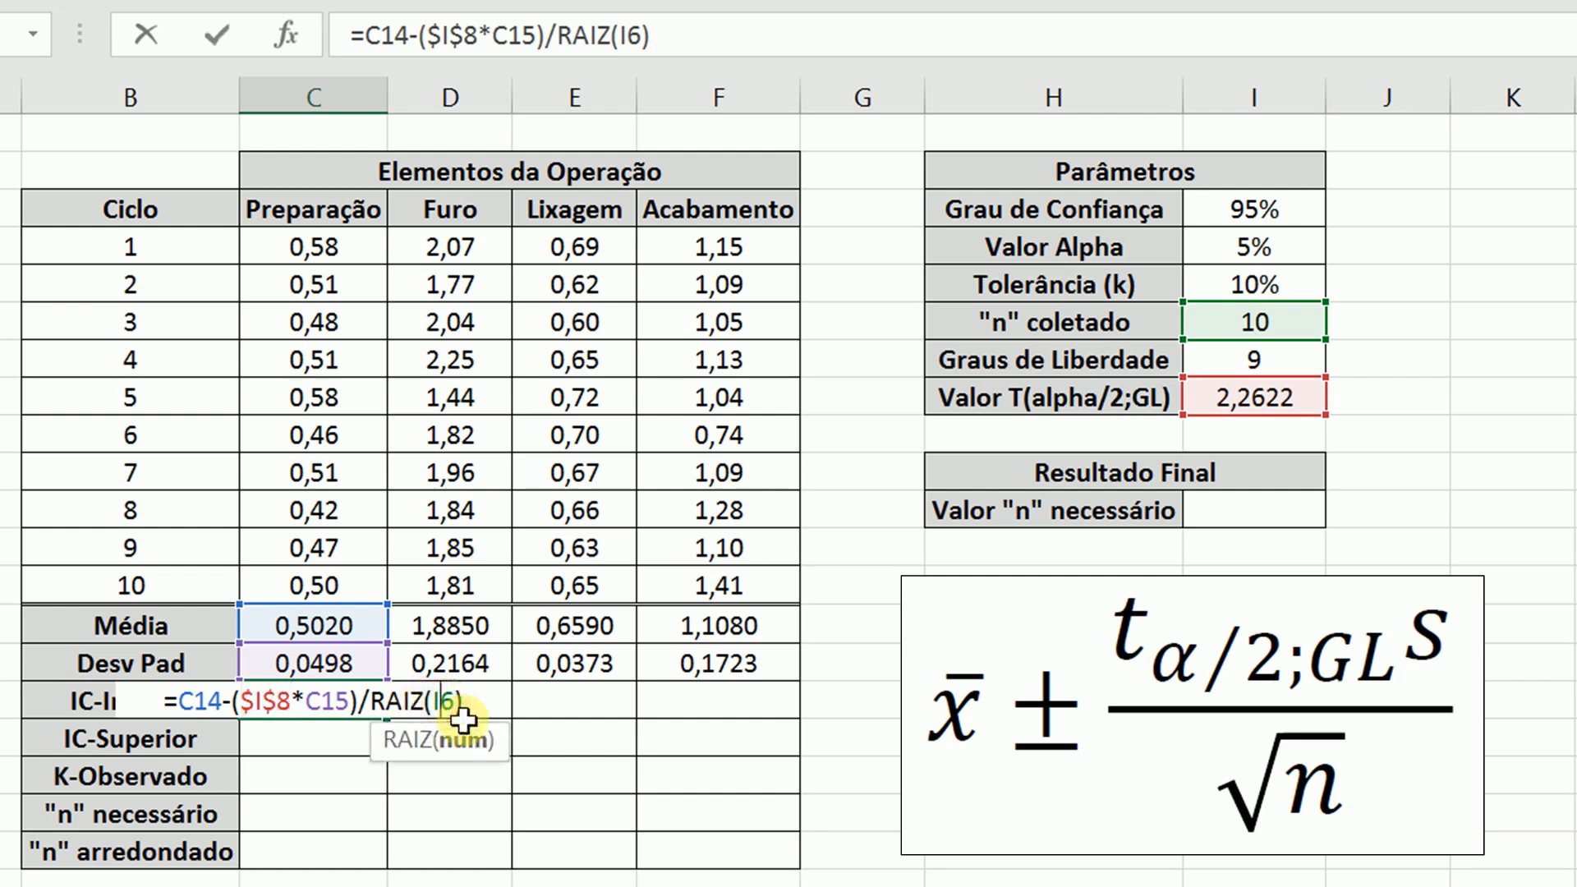
key("F4")
key("Return")
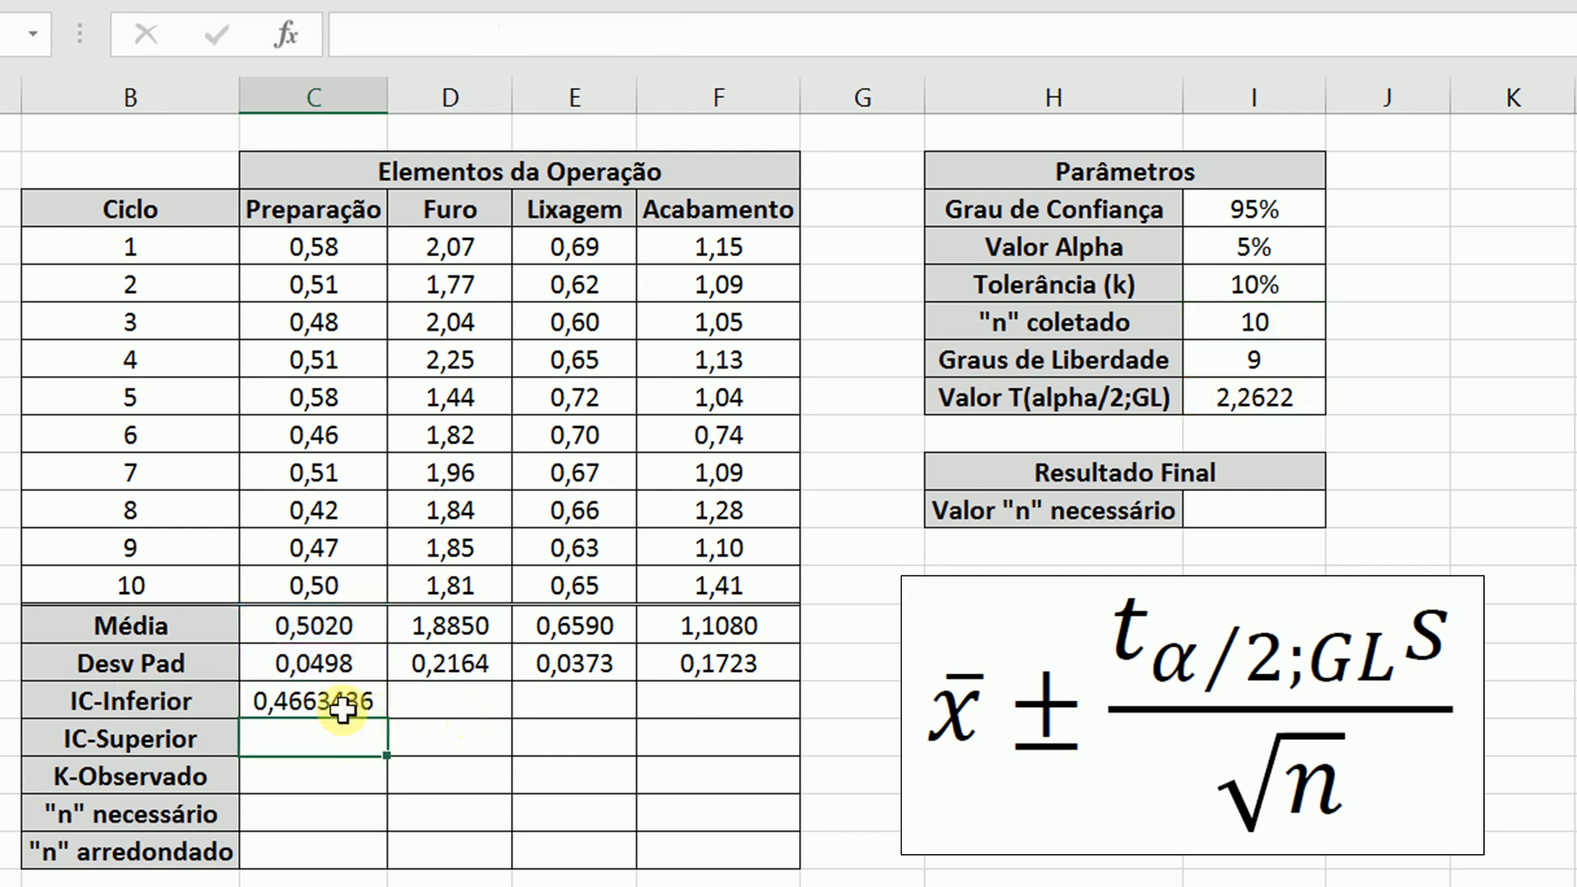
Copy the IC-Inferior formula from C16 across to Acabamento in F16 and check the copied formula there.
left_click(336, 706)
left_click_drag(410, 719, 789, 715)
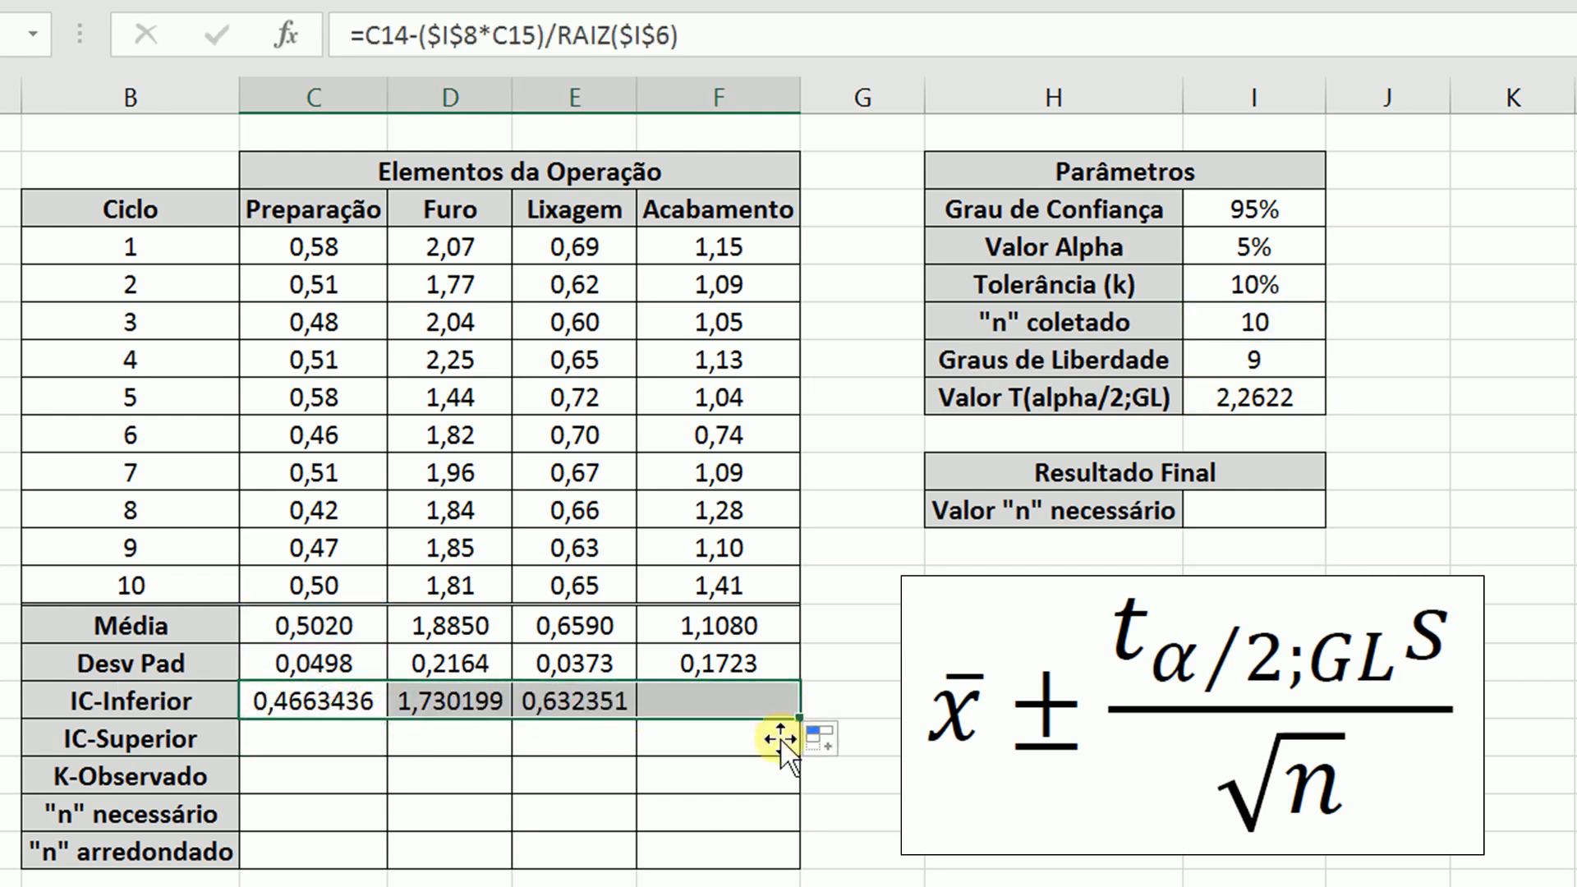
left_click(667, 699)
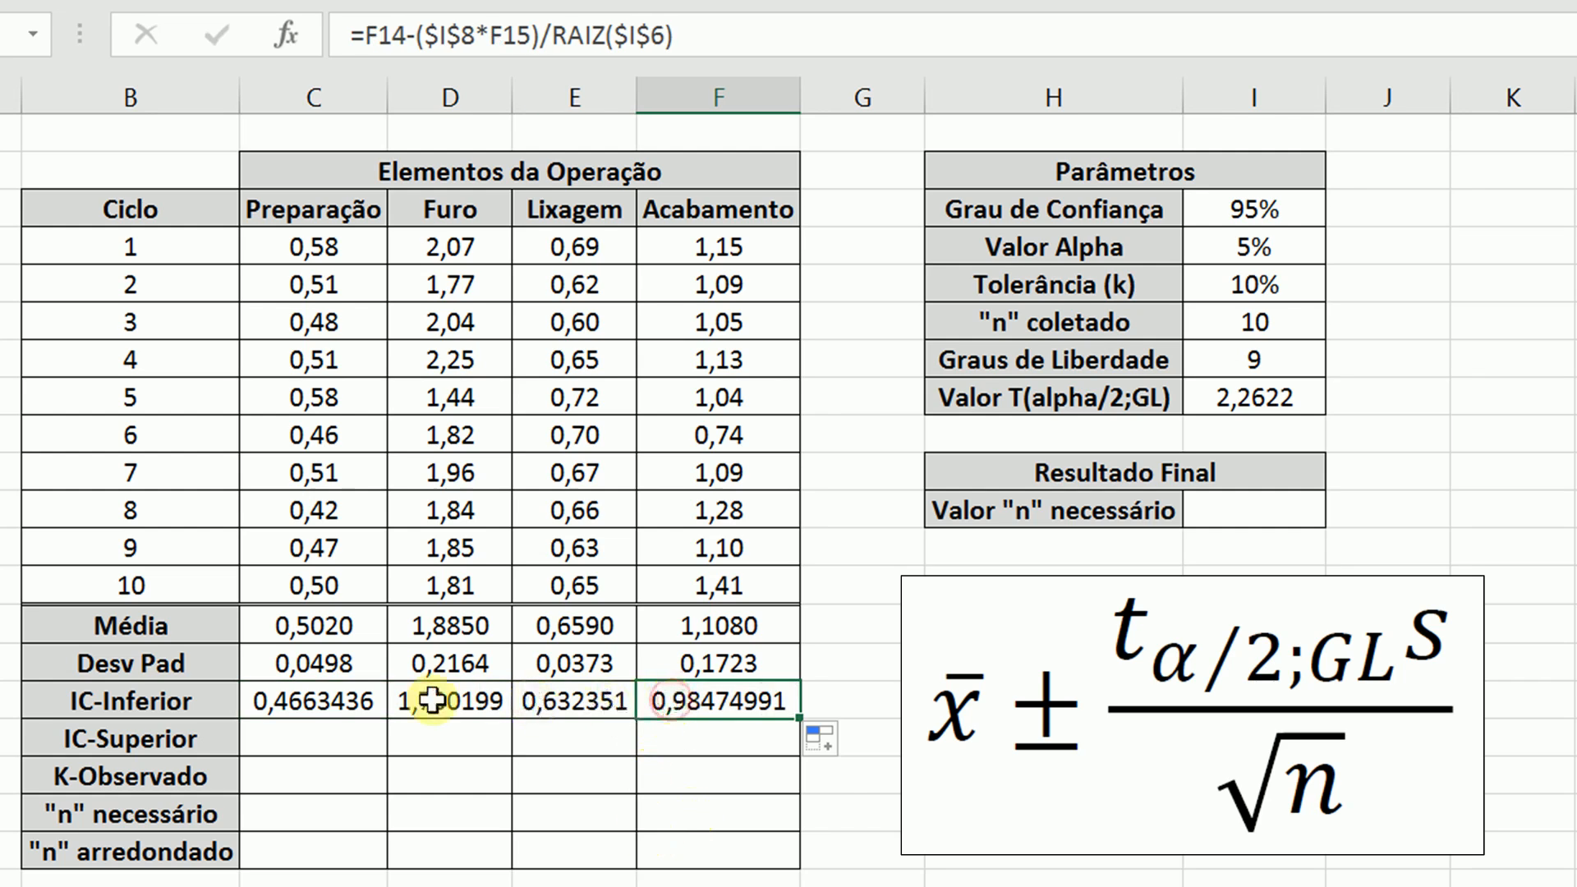
Format the IC-Inferior values in C16:F16 to four decimal places.
left_click_drag(349, 700, 667, 702)
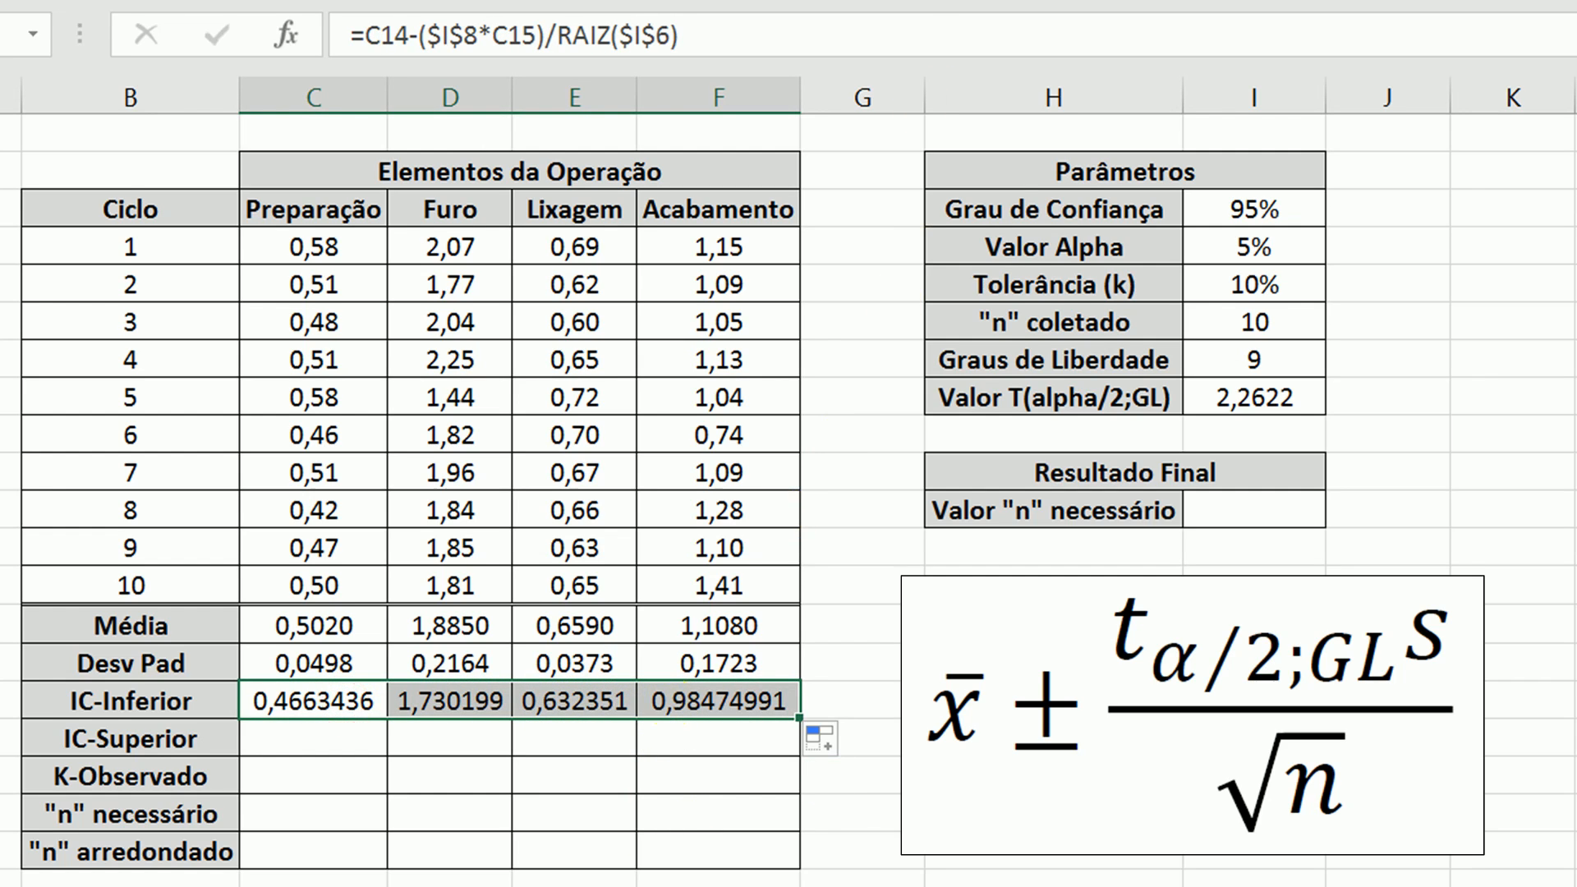
left_click(1041, 1)
left_click(1042, 2)
left_click(1042, 1)
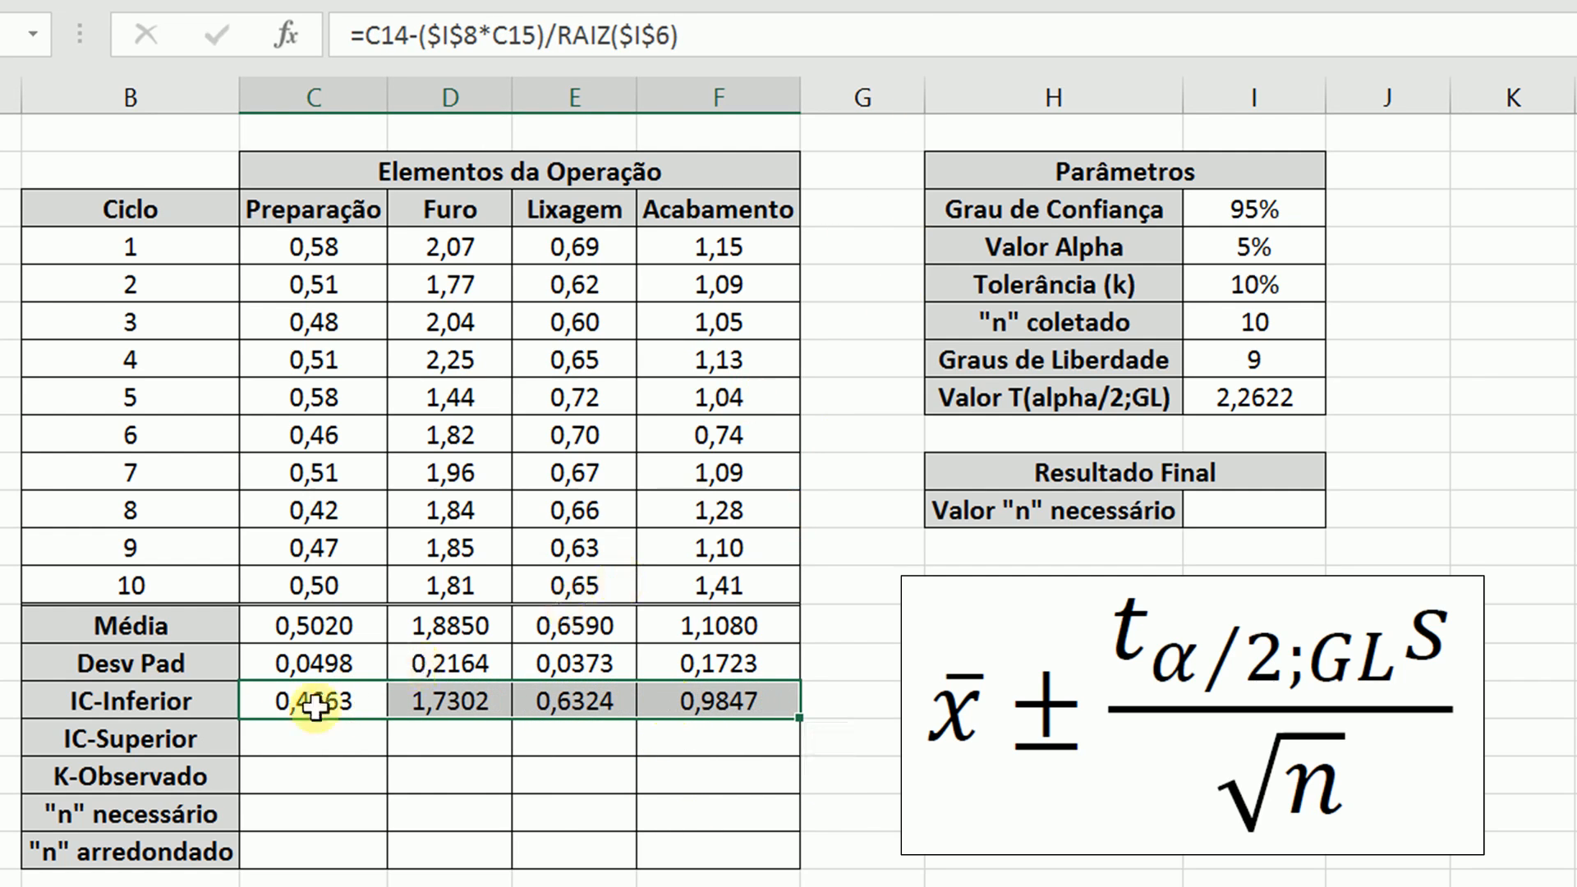
Calculate the IC-Superior of Preparação in C17 with =C14+(I8*C15)/RAIZ(I6).
left_click(294, 738)
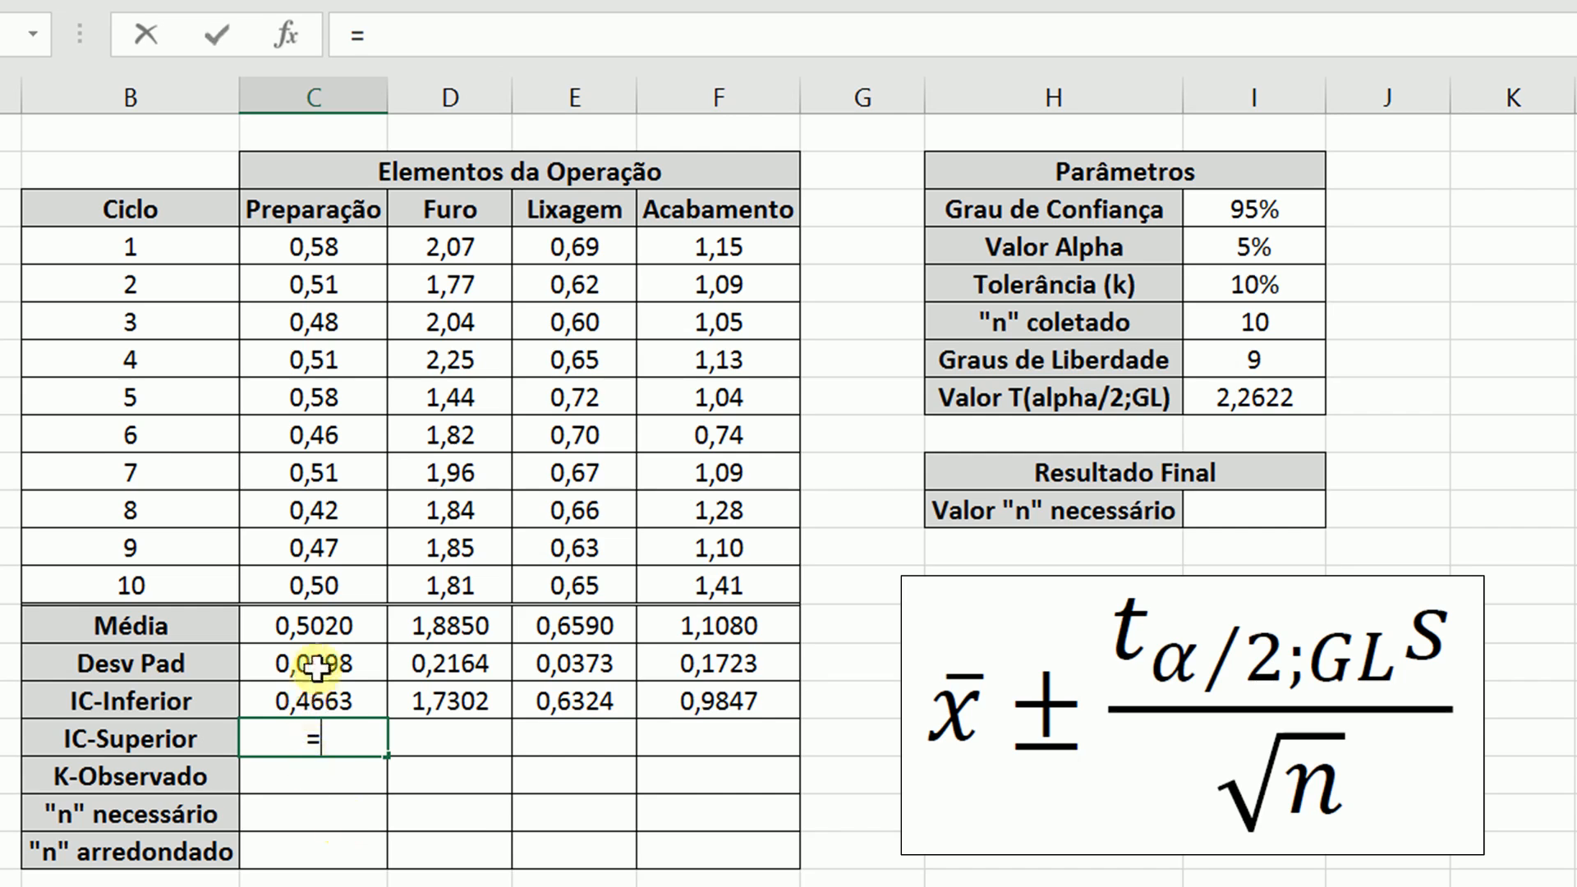
left_click(316, 628)
type("+")
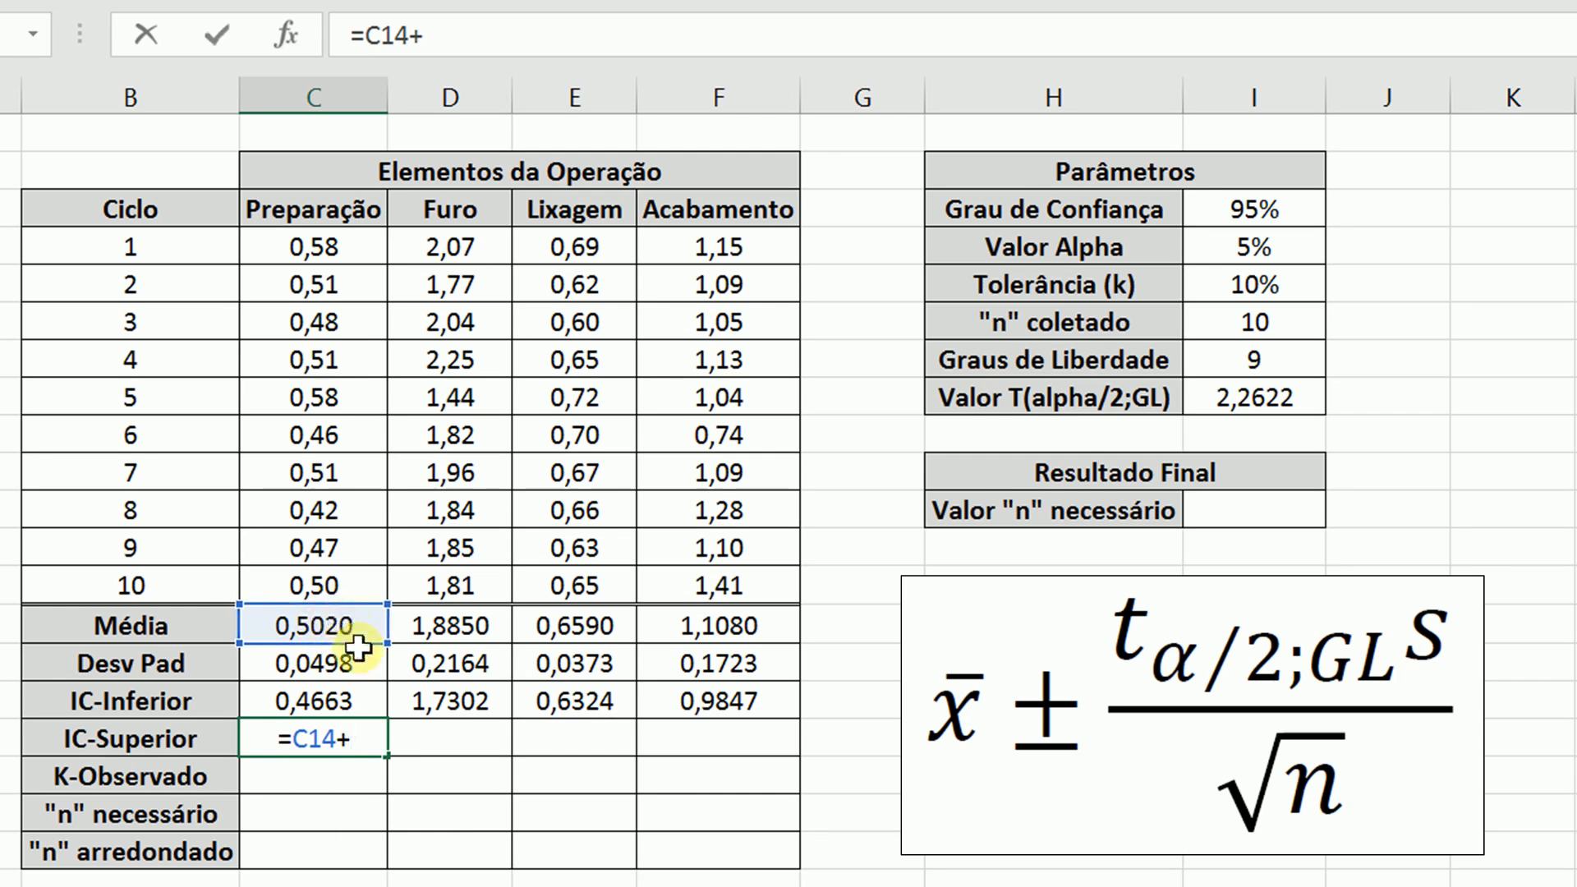
type("(")
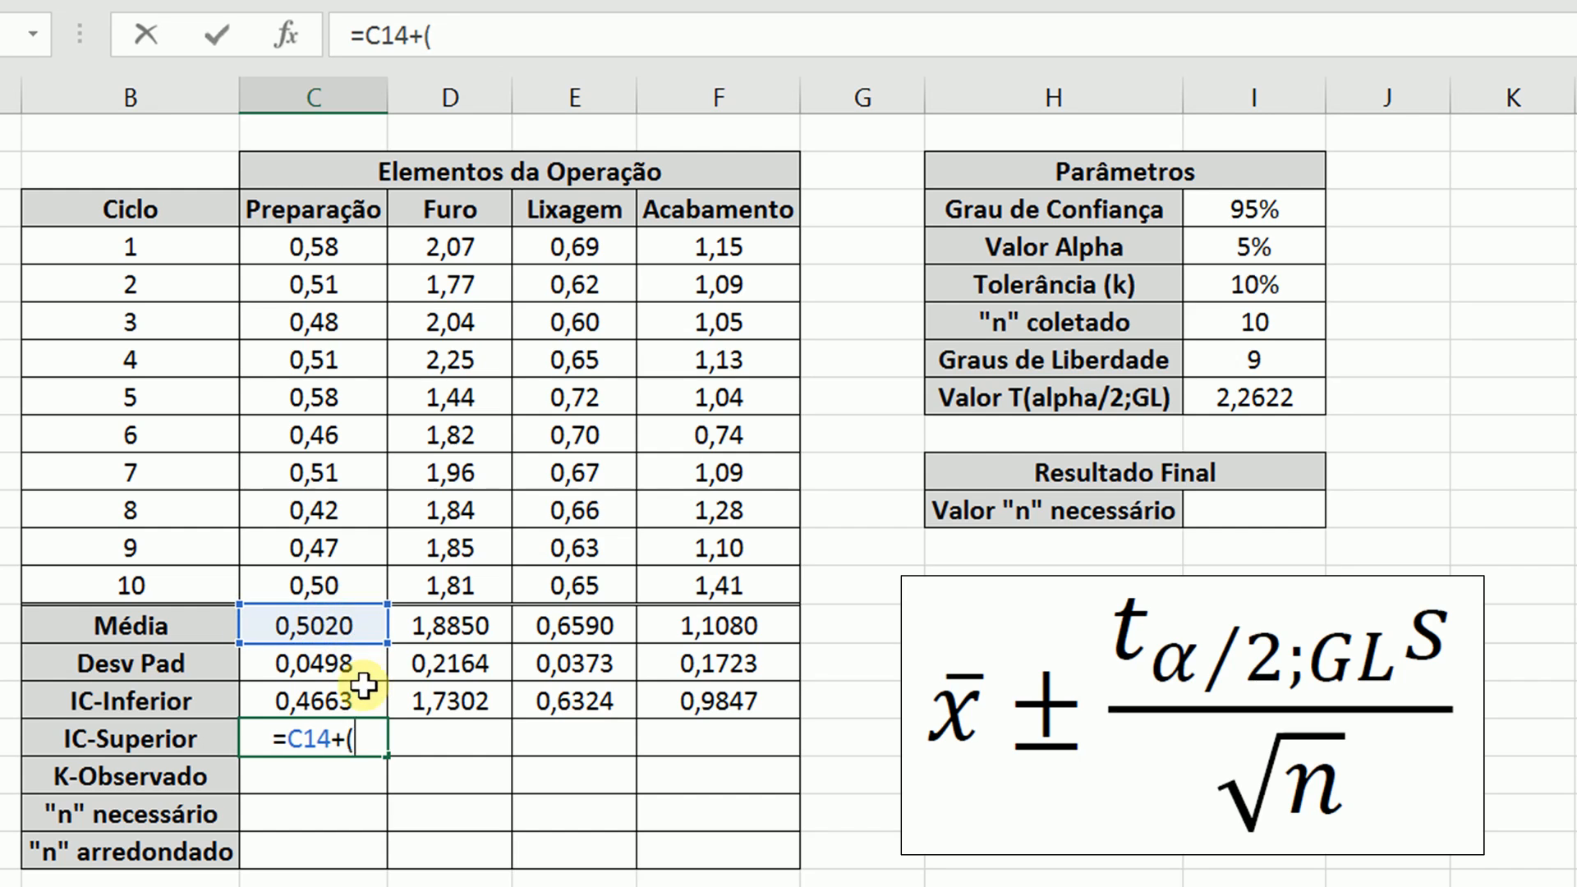
left_click(1237, 400)
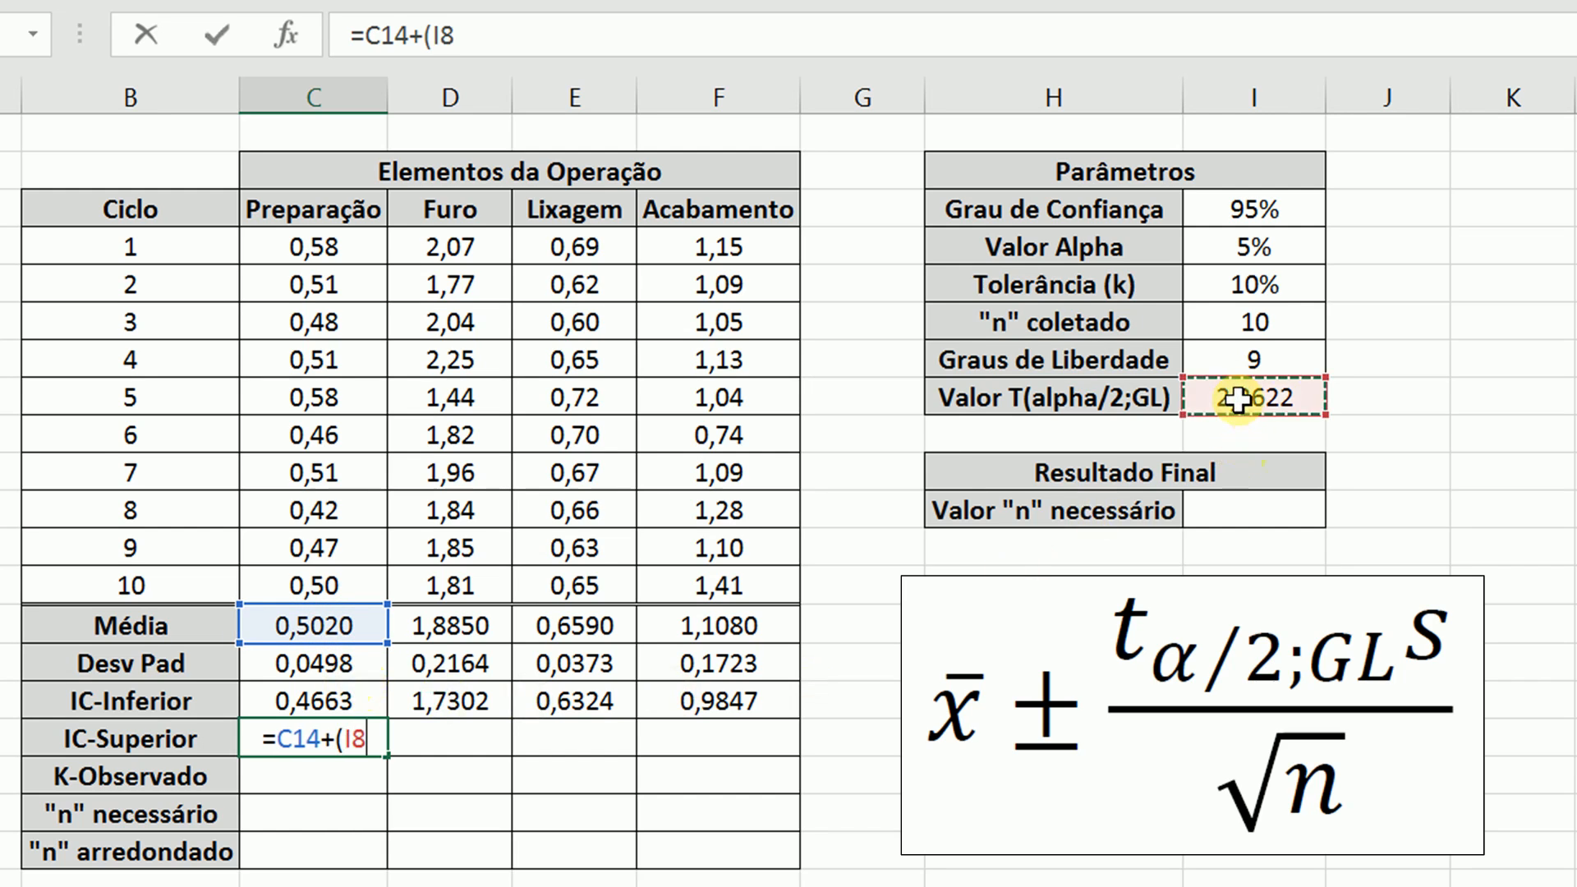
type("*")
left_click(308, 665)
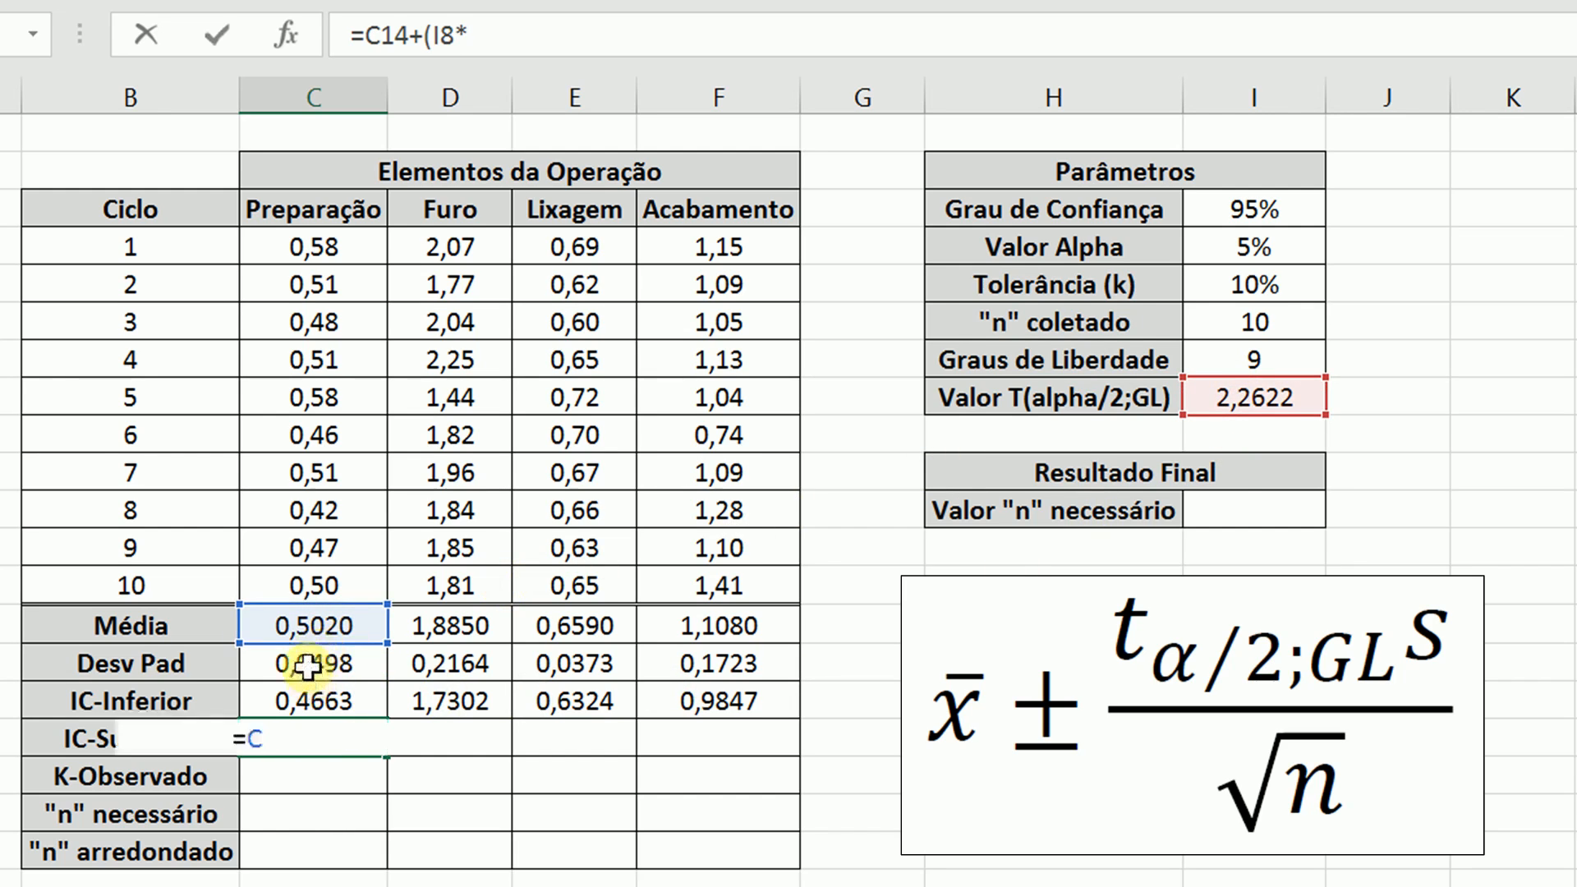
type(")/raiz")
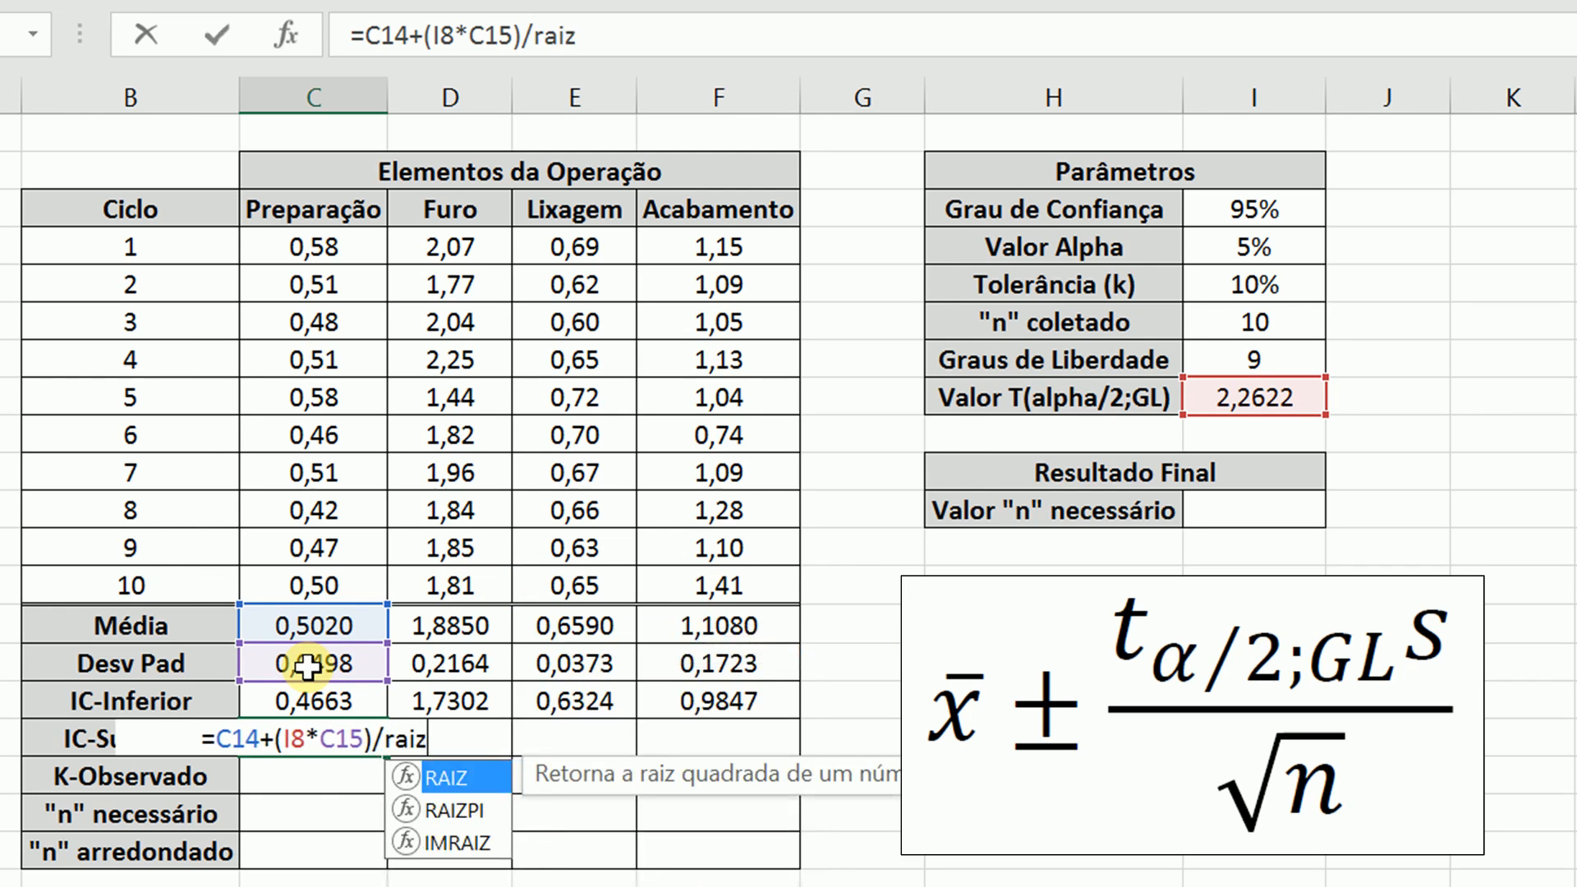
key("Tab")
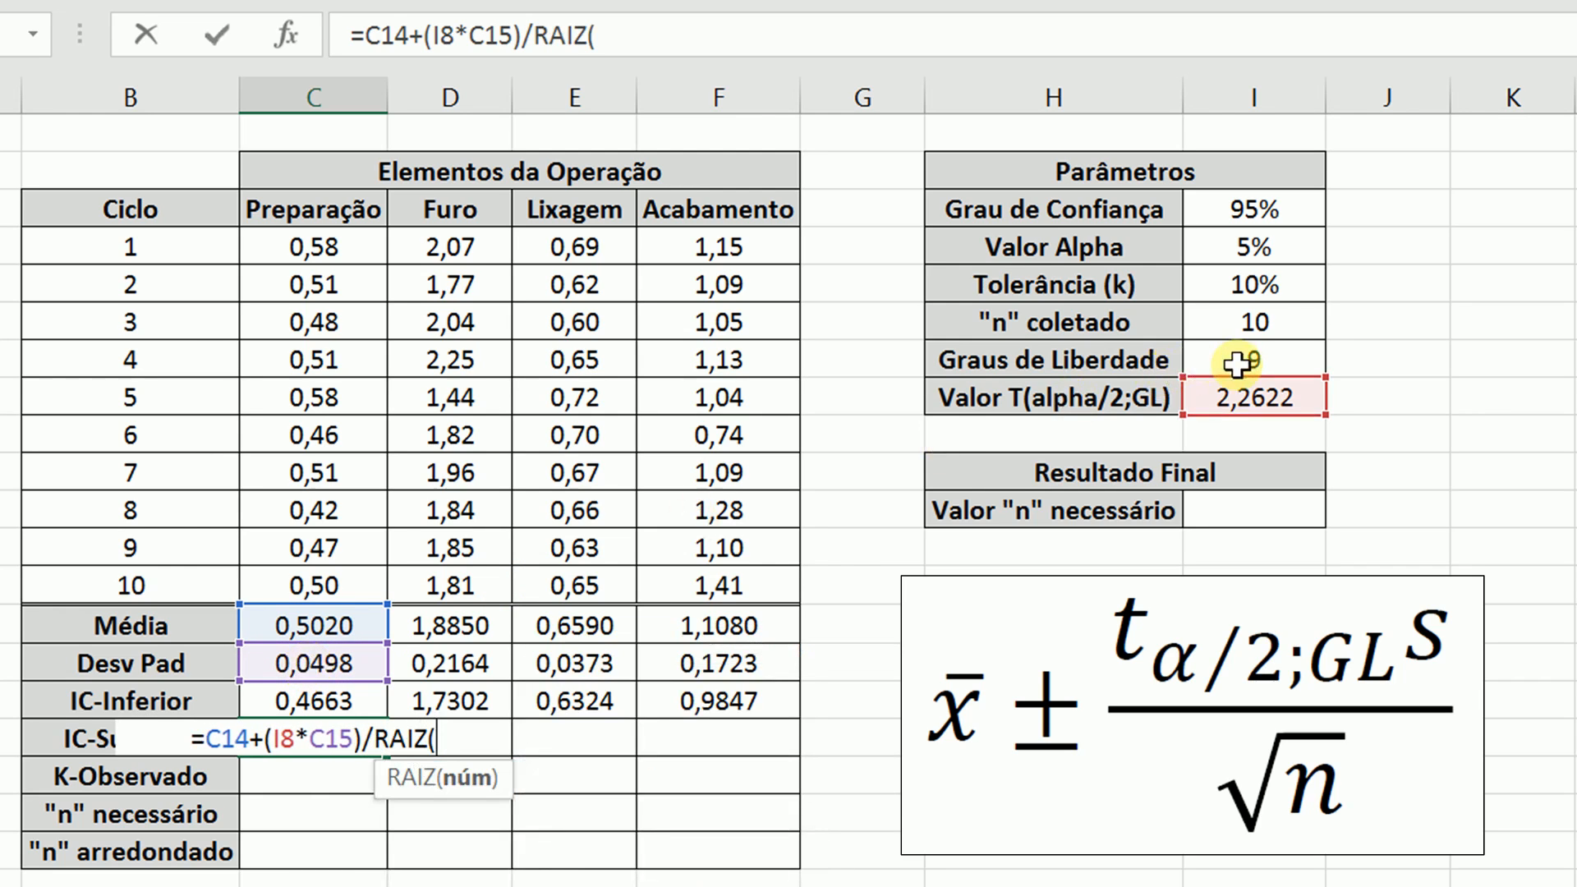
left_click(1245, 322)
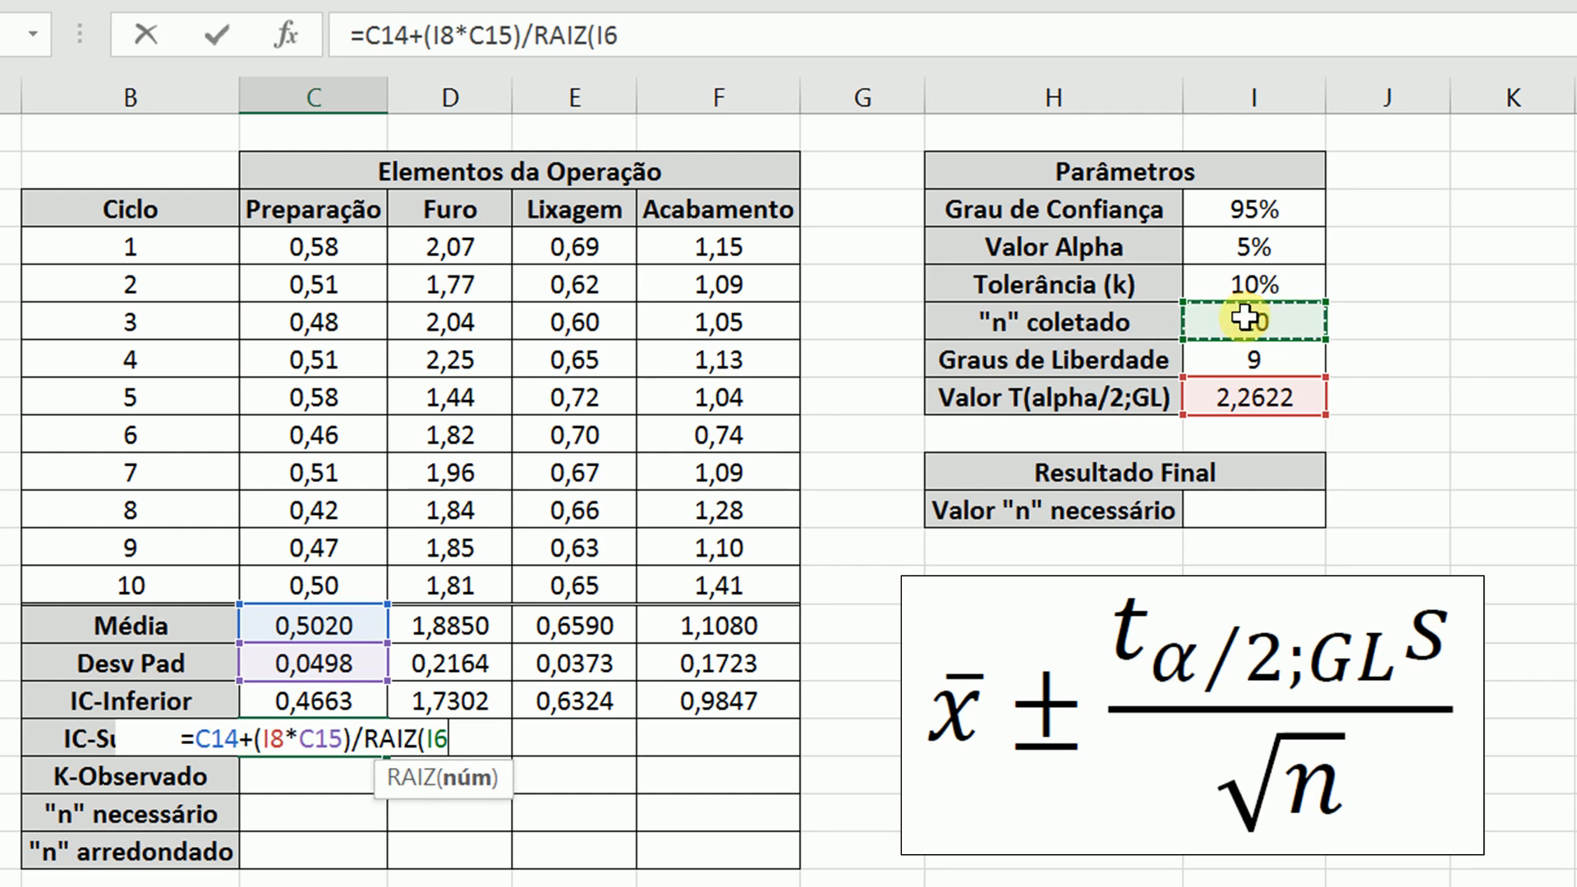
type(")")
key("Return")
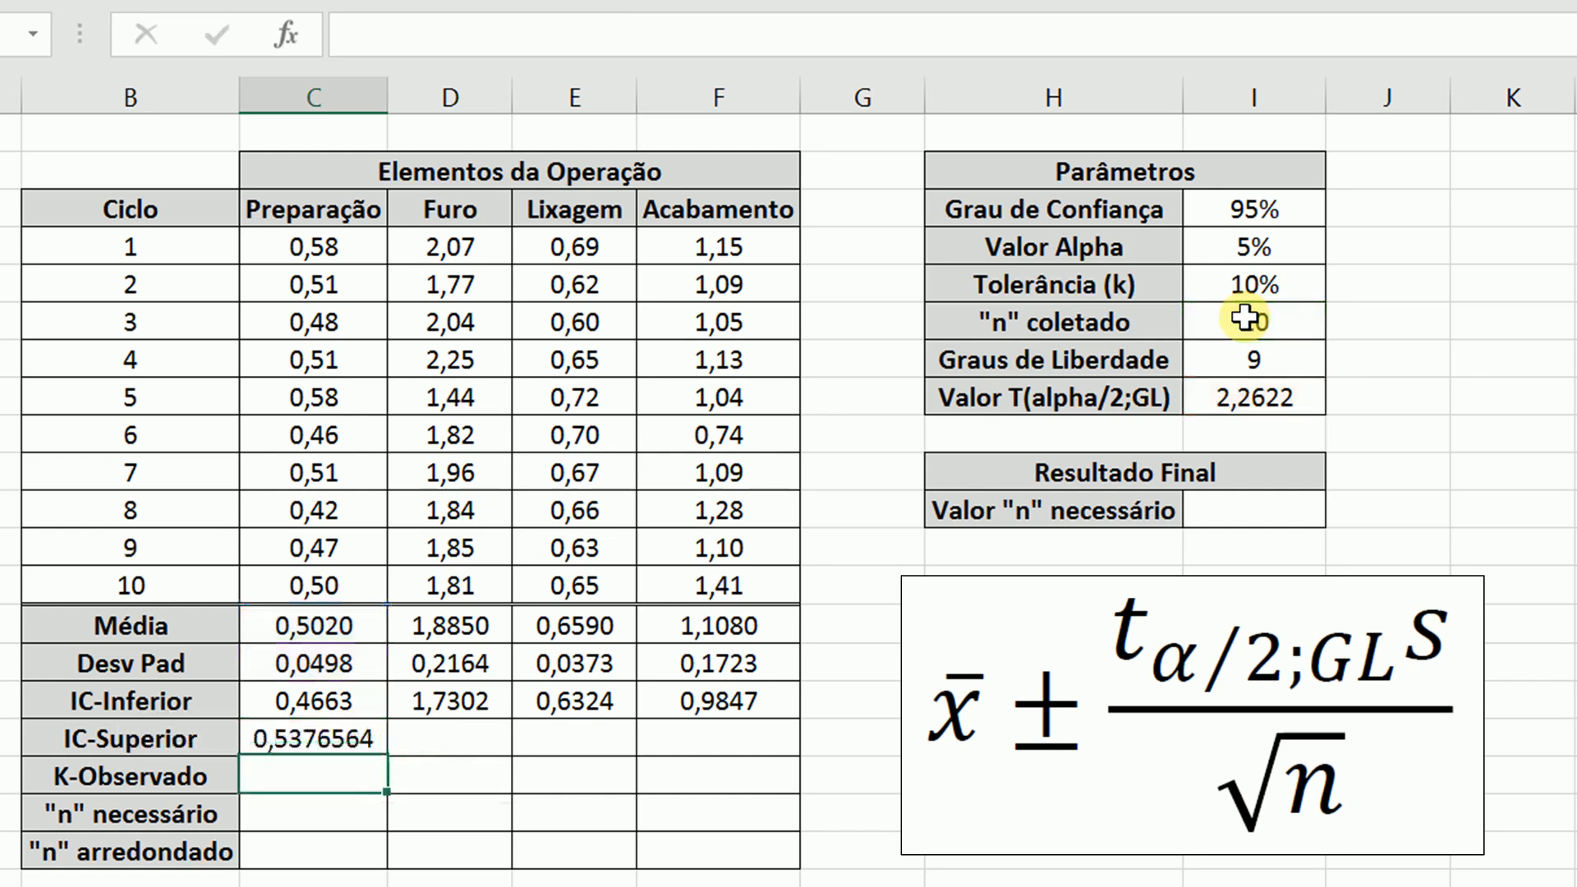
Format the IC-Superior value in C17 to four decimal places and make its references absolute, giving =C14+($I$8*C15)/RAIZ($I$6).
left_click(321, 736)
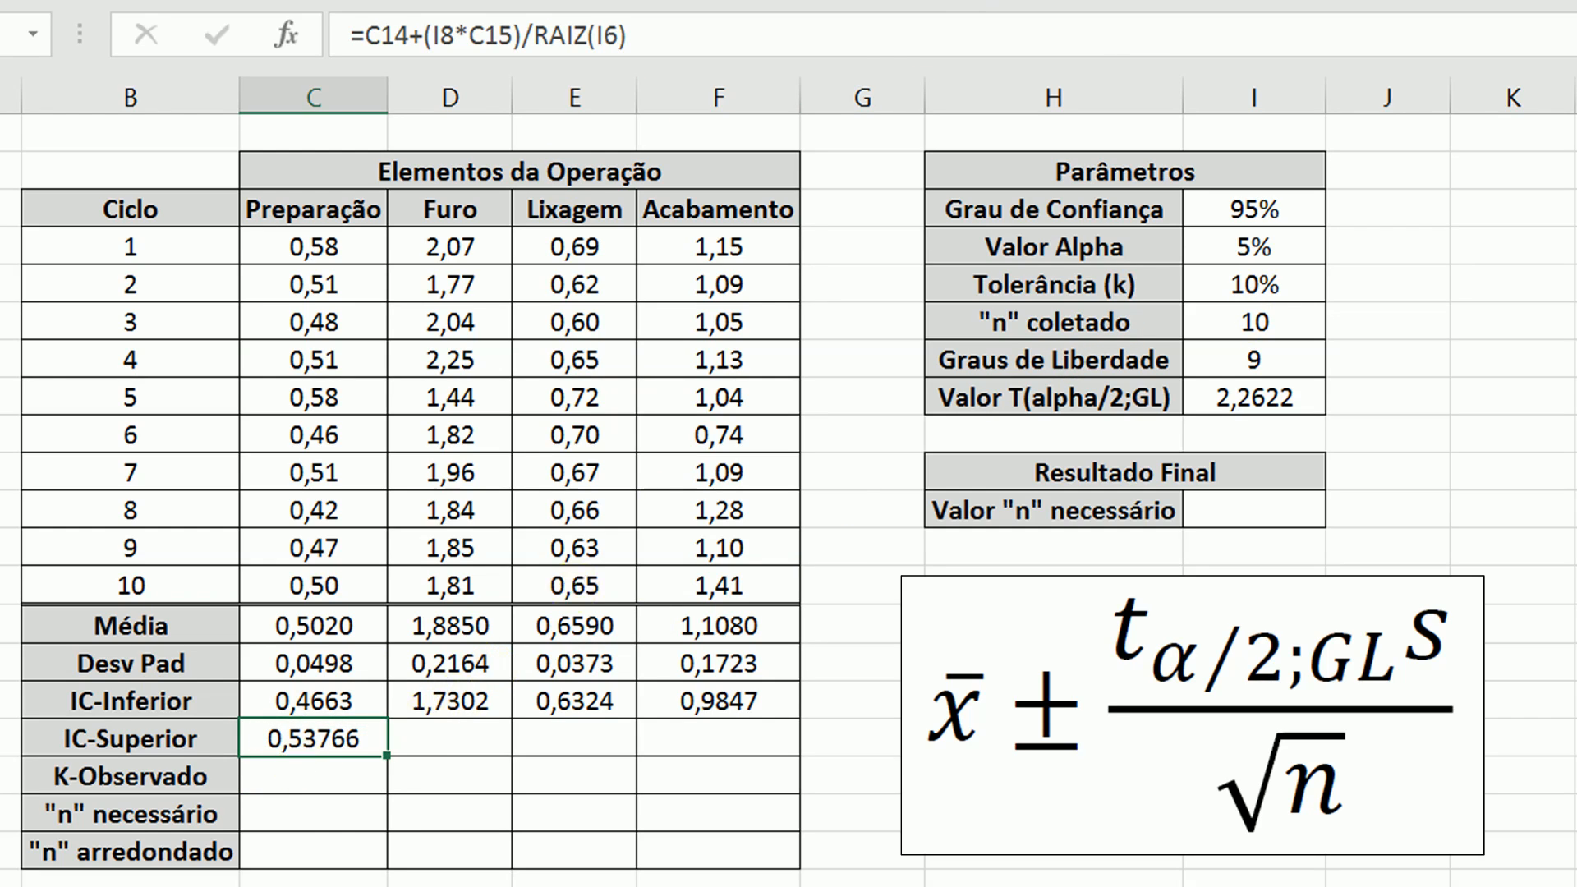
double_click(321, 734)
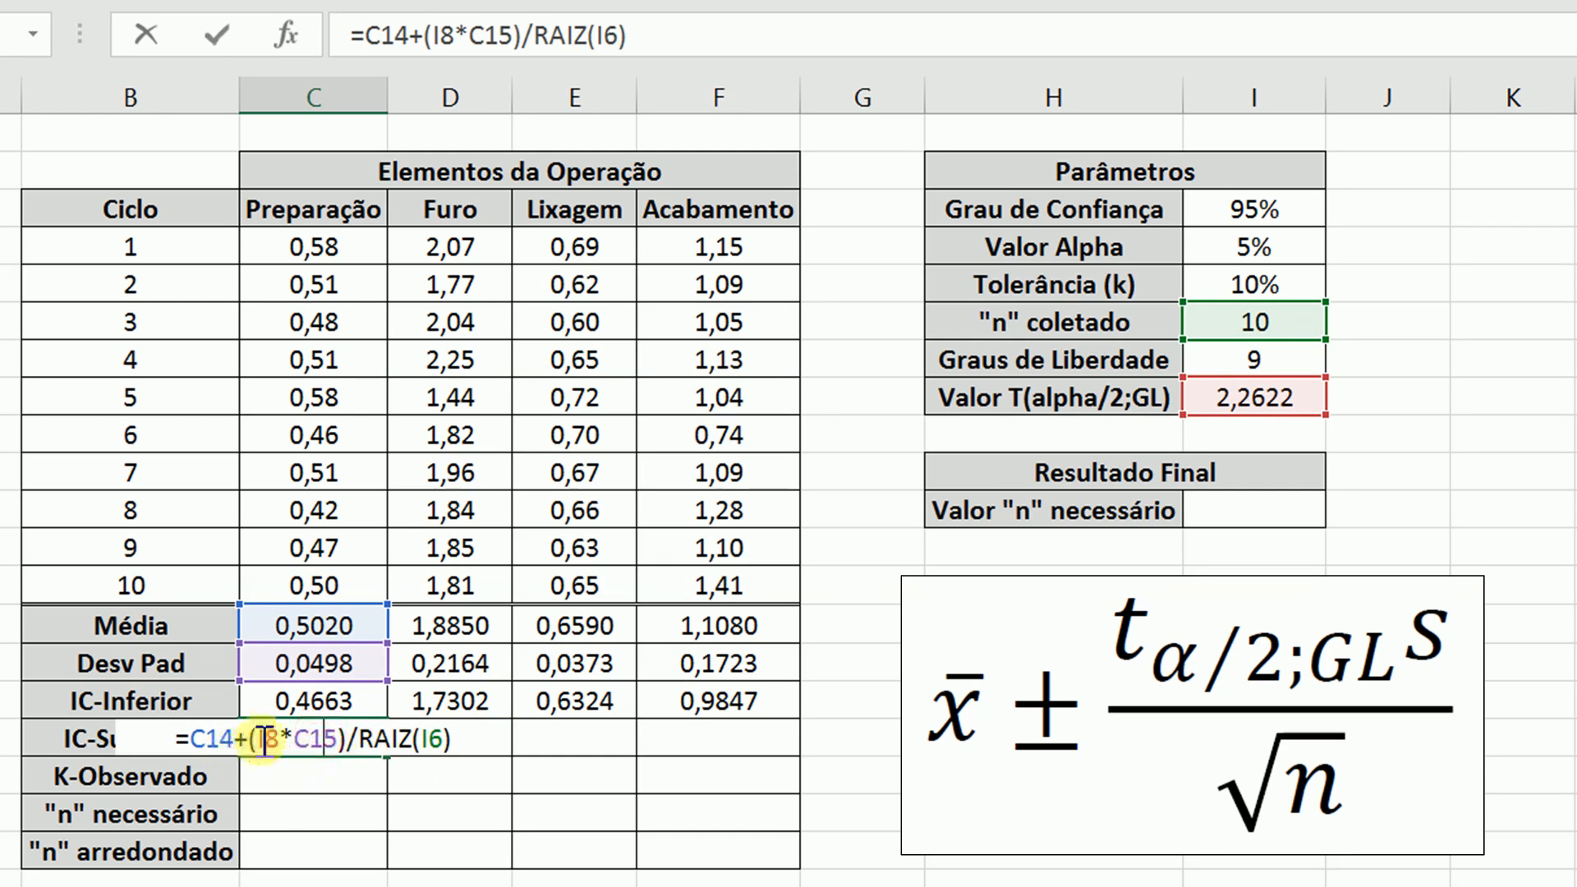
key("F4")
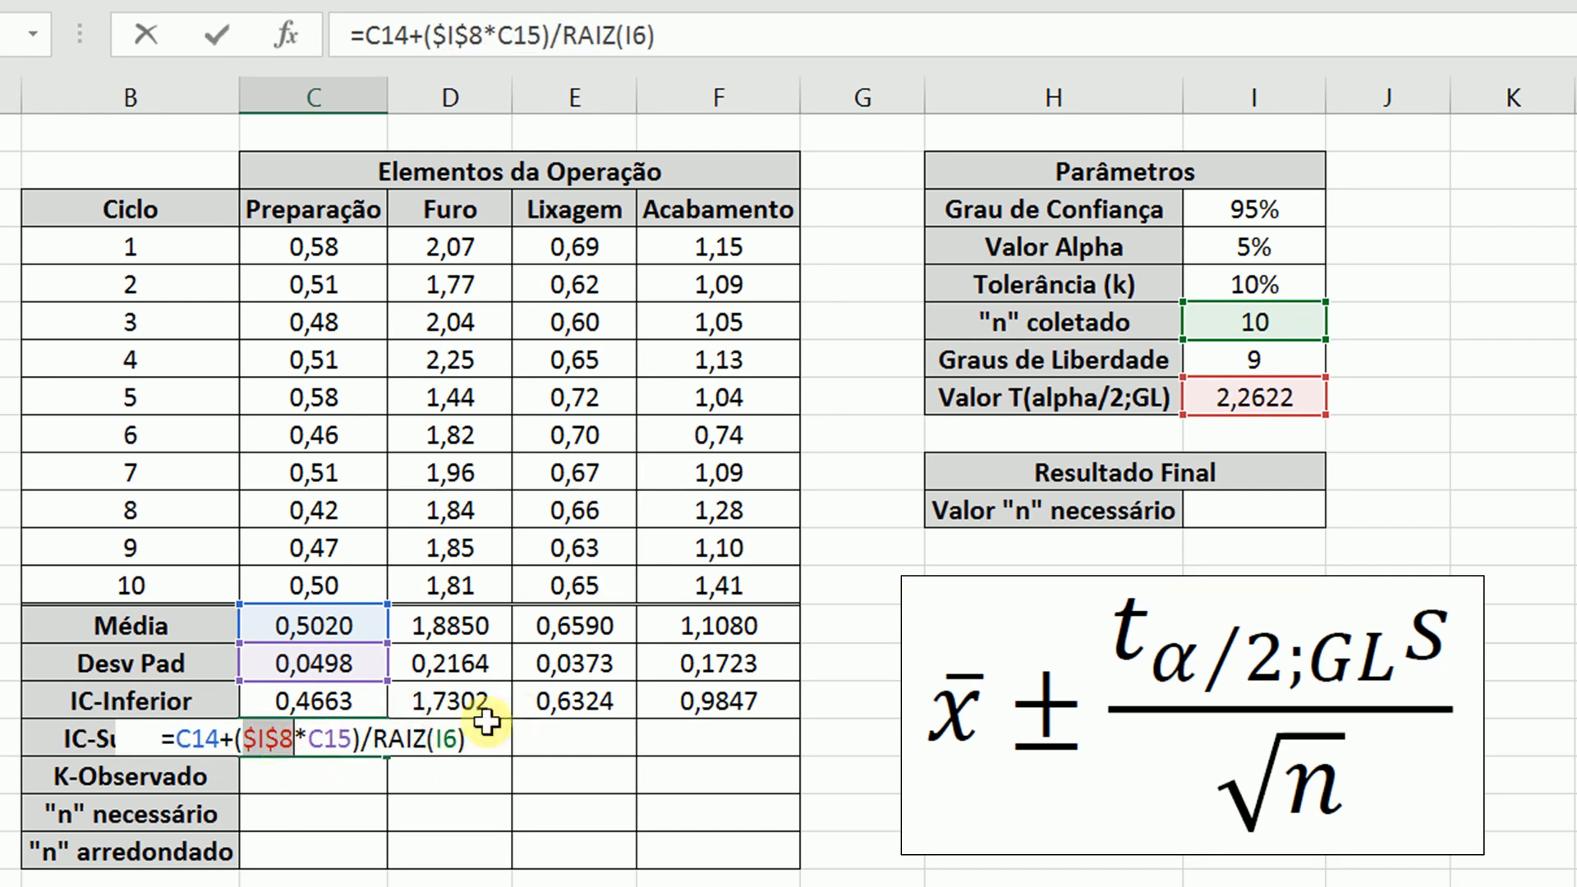
left_click(435, 738)
key("F4")
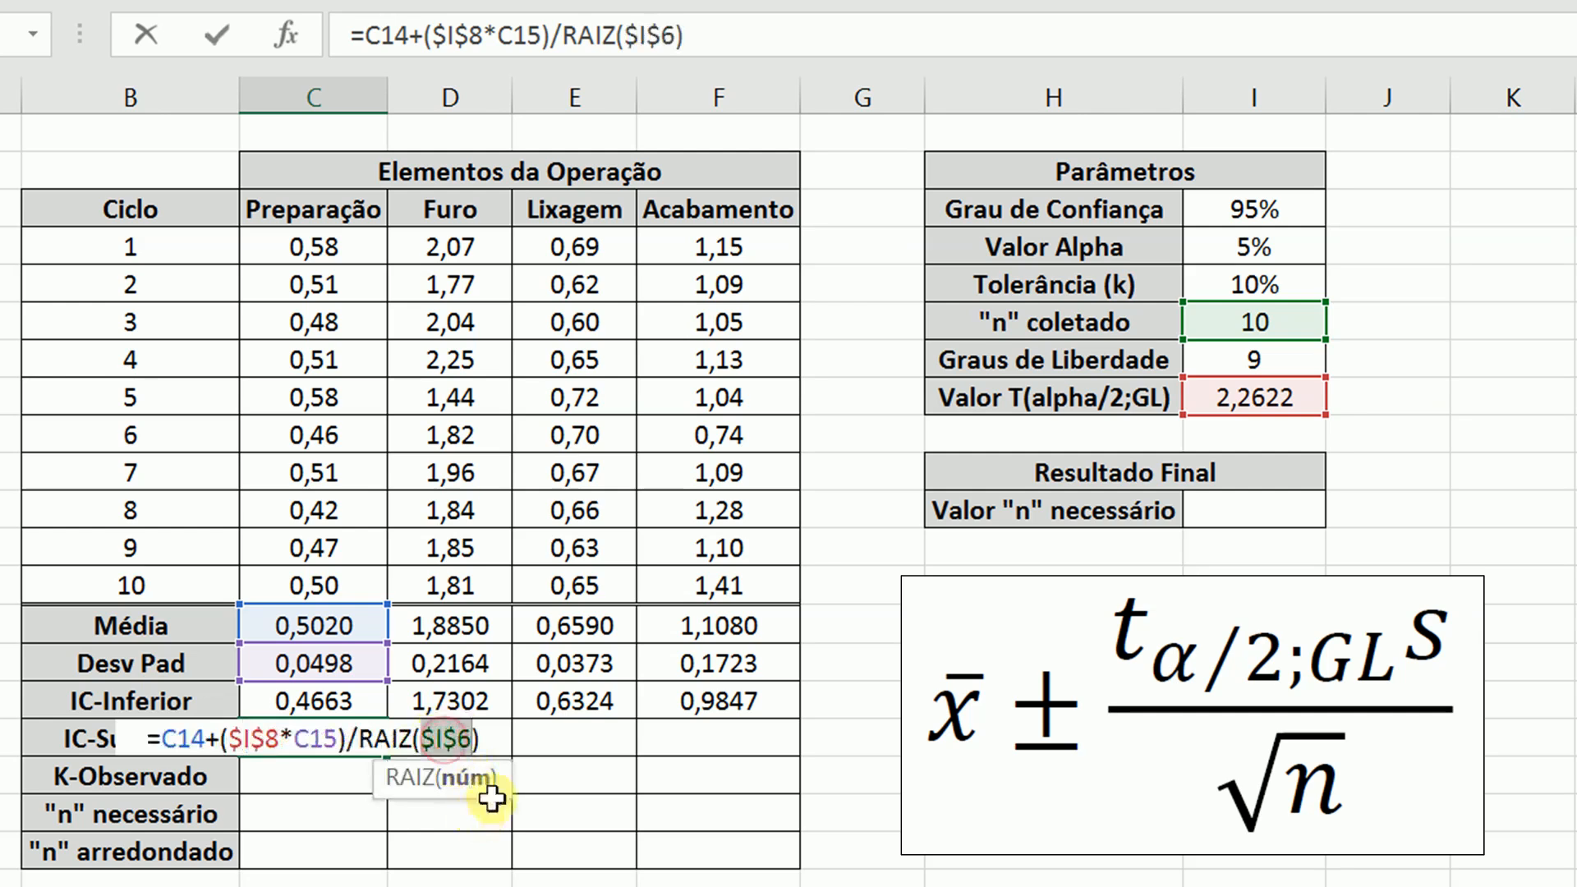
key("Return")
Copy the IC-Superior formula from C17 across to Acabamento in F17 and check the copied formula there.
left_click(337, 739)
left_click_drag(386, 755, 740, 740)
left_click(738, 724)
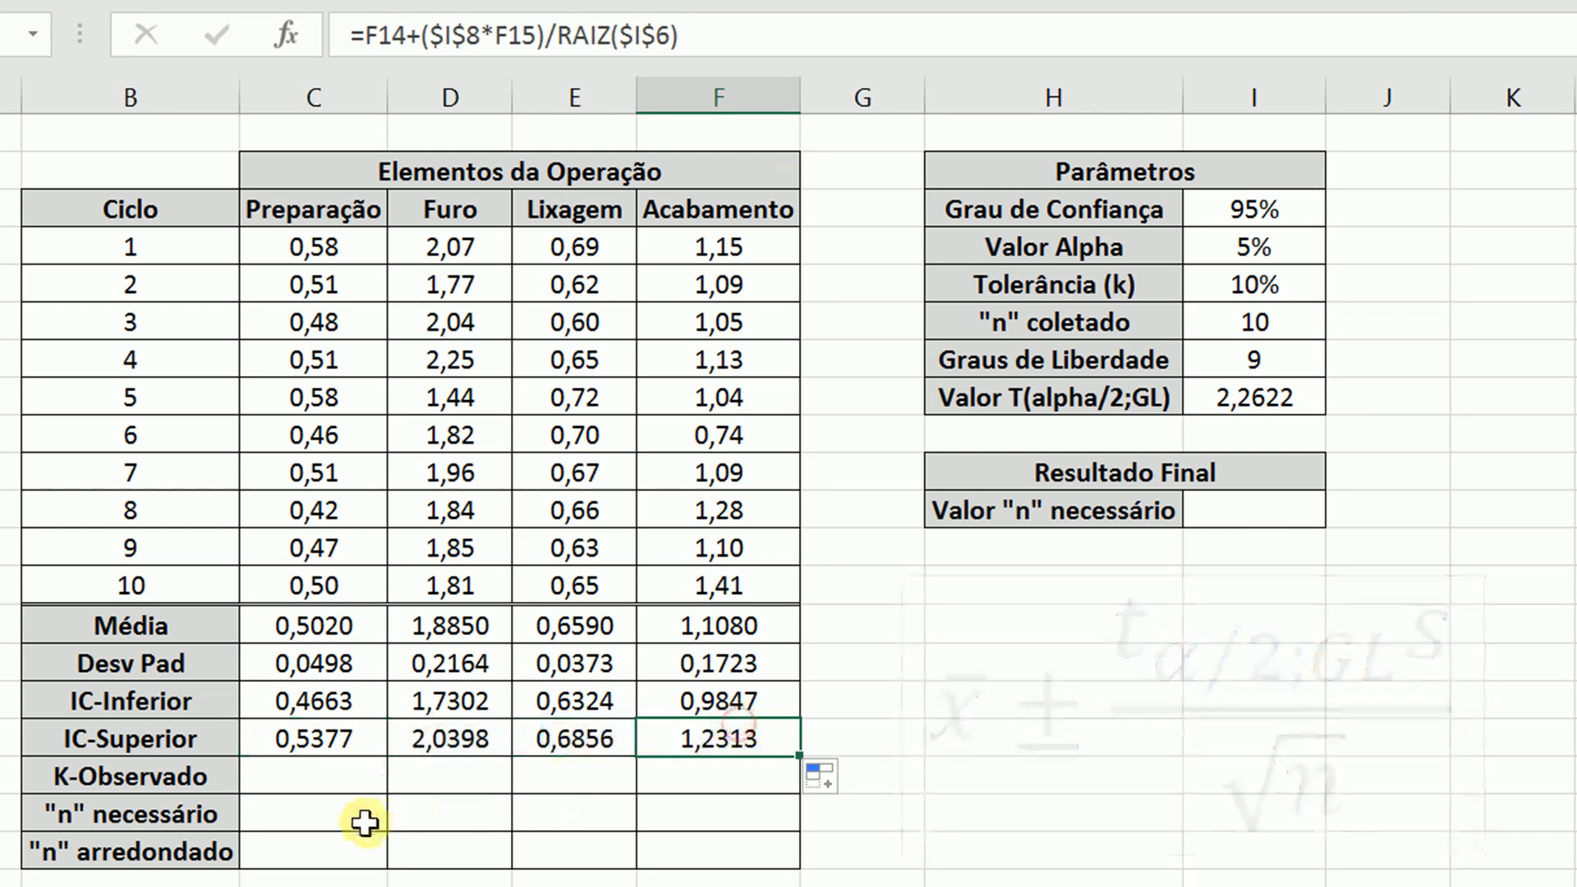
Examine the IC-Inferior and IC-Superior limits of Preparação in C16:C17 in relation to its mean in C14.
left_click(331, 775)
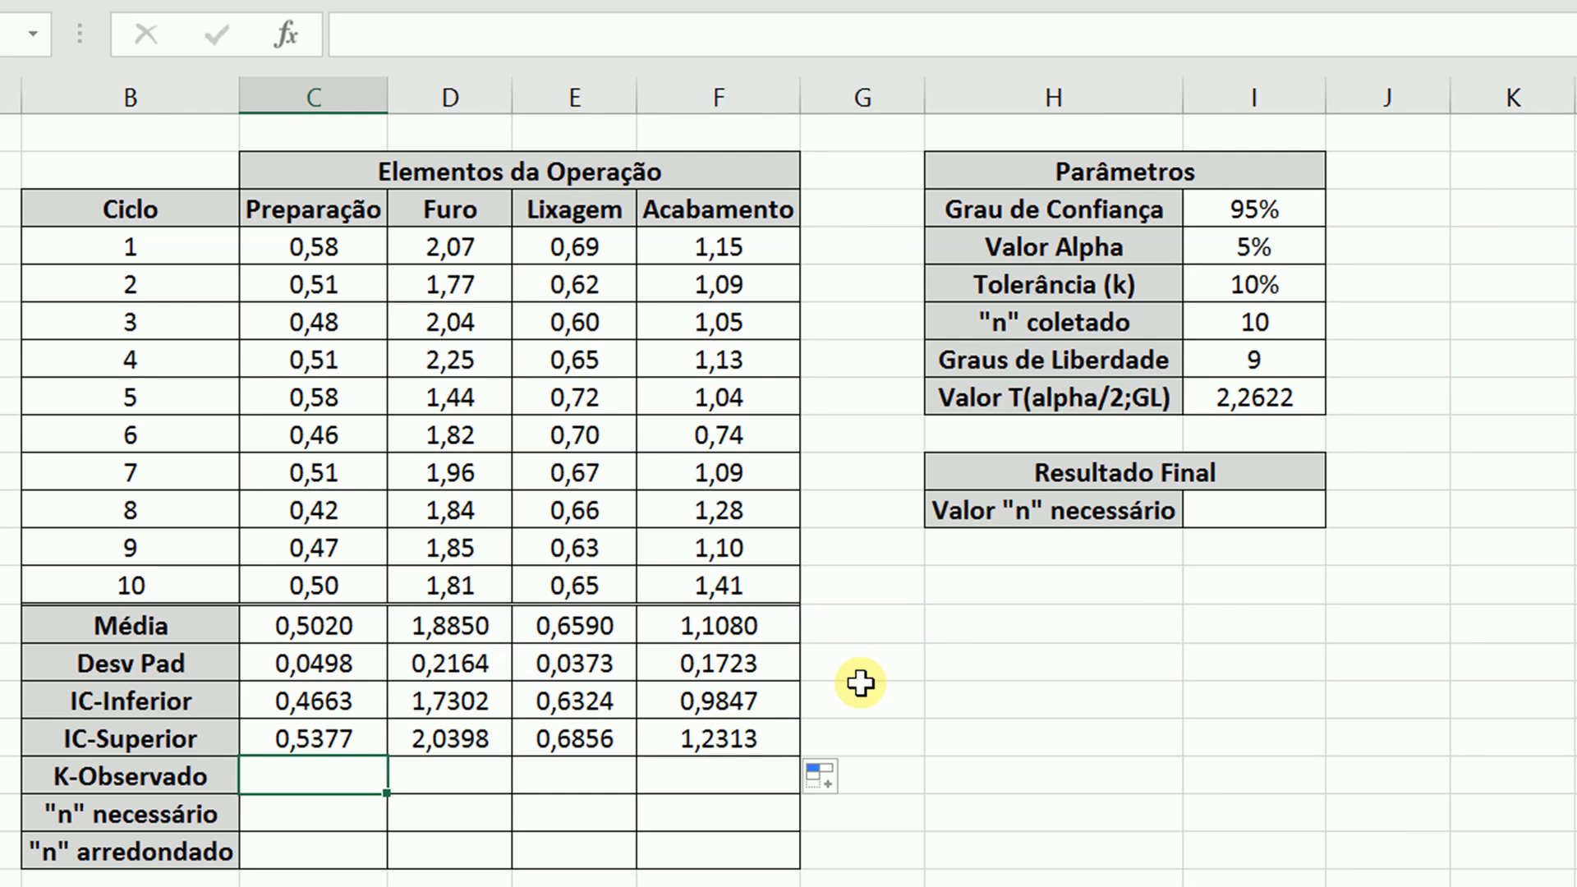
mouse_move(374, 706)
left_mouse_down()
mouse_move(323, 737)
mouse_move(352, 728)
mouse_move(355, 700)
left_mouse_up()
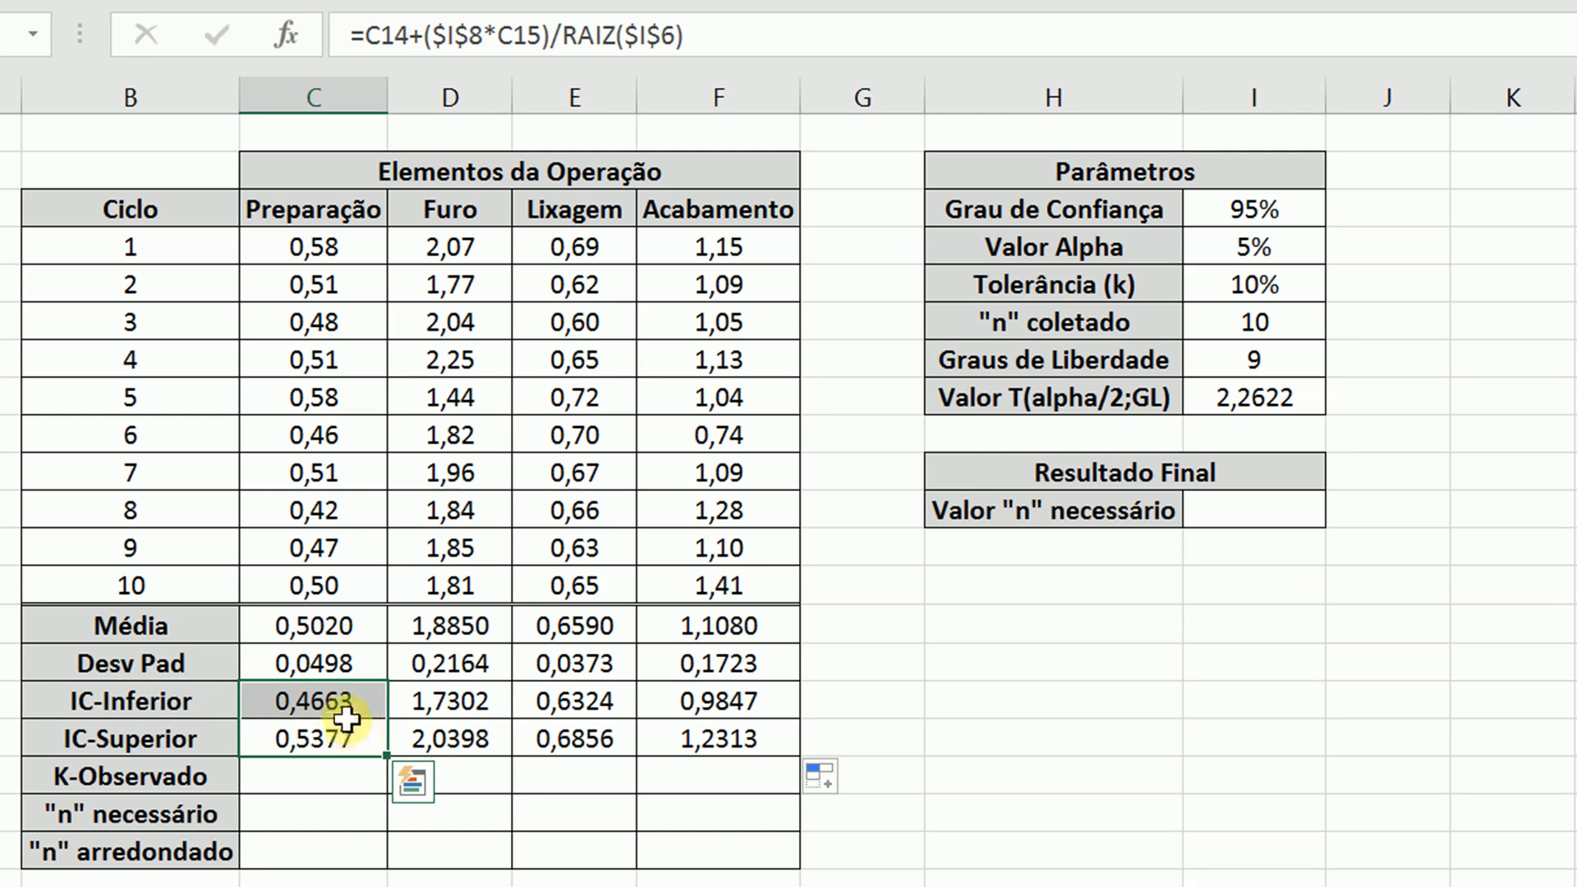
left_click(345, 713)
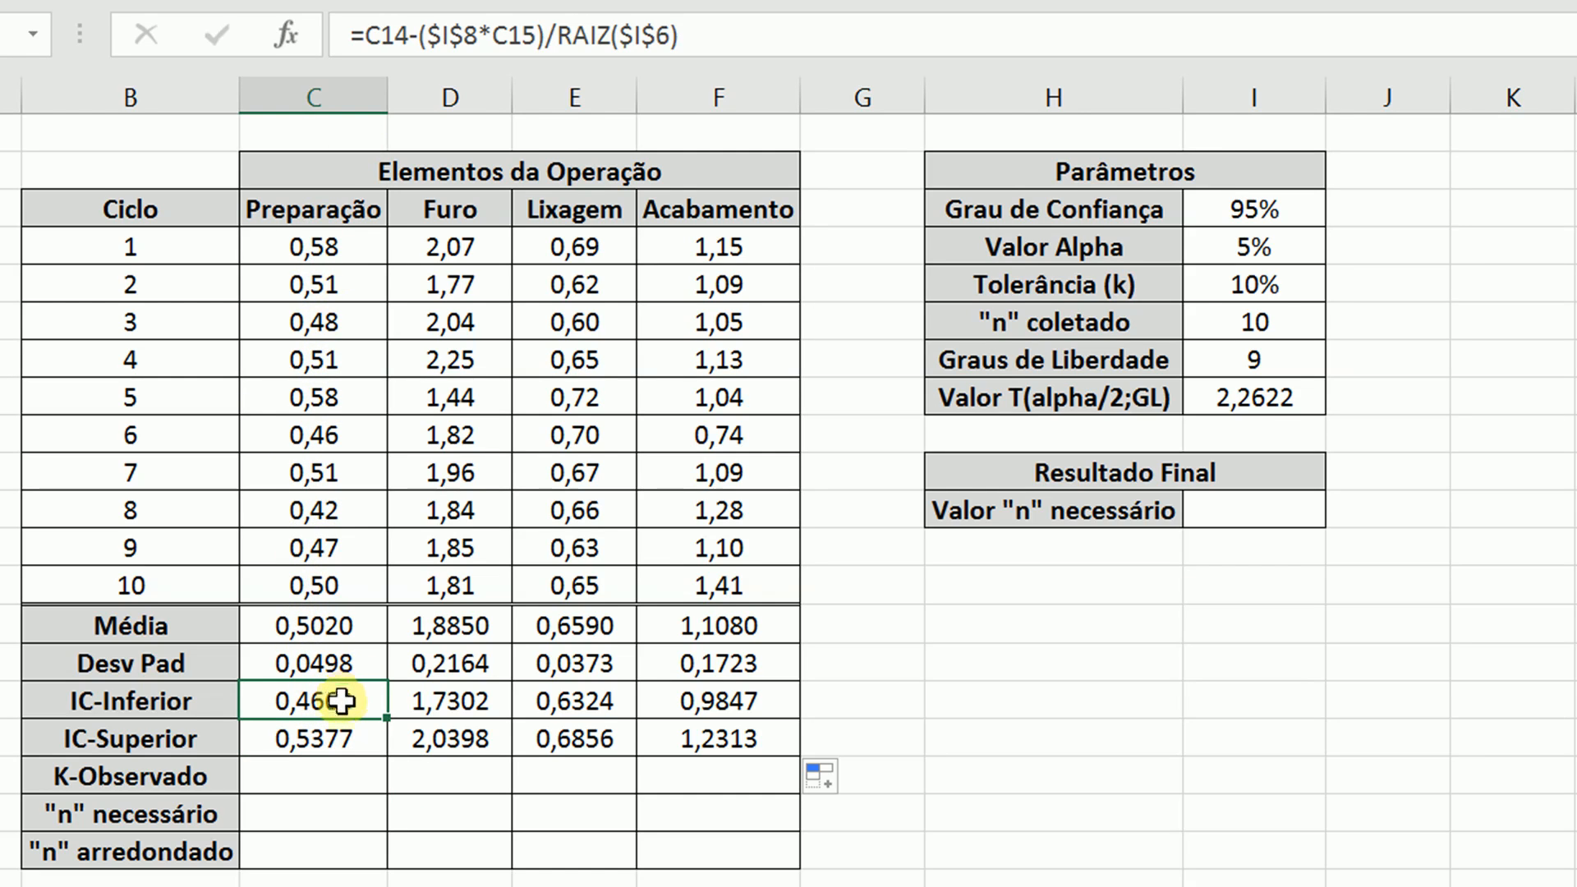
left_click_drag(337, 714, 330, 738)
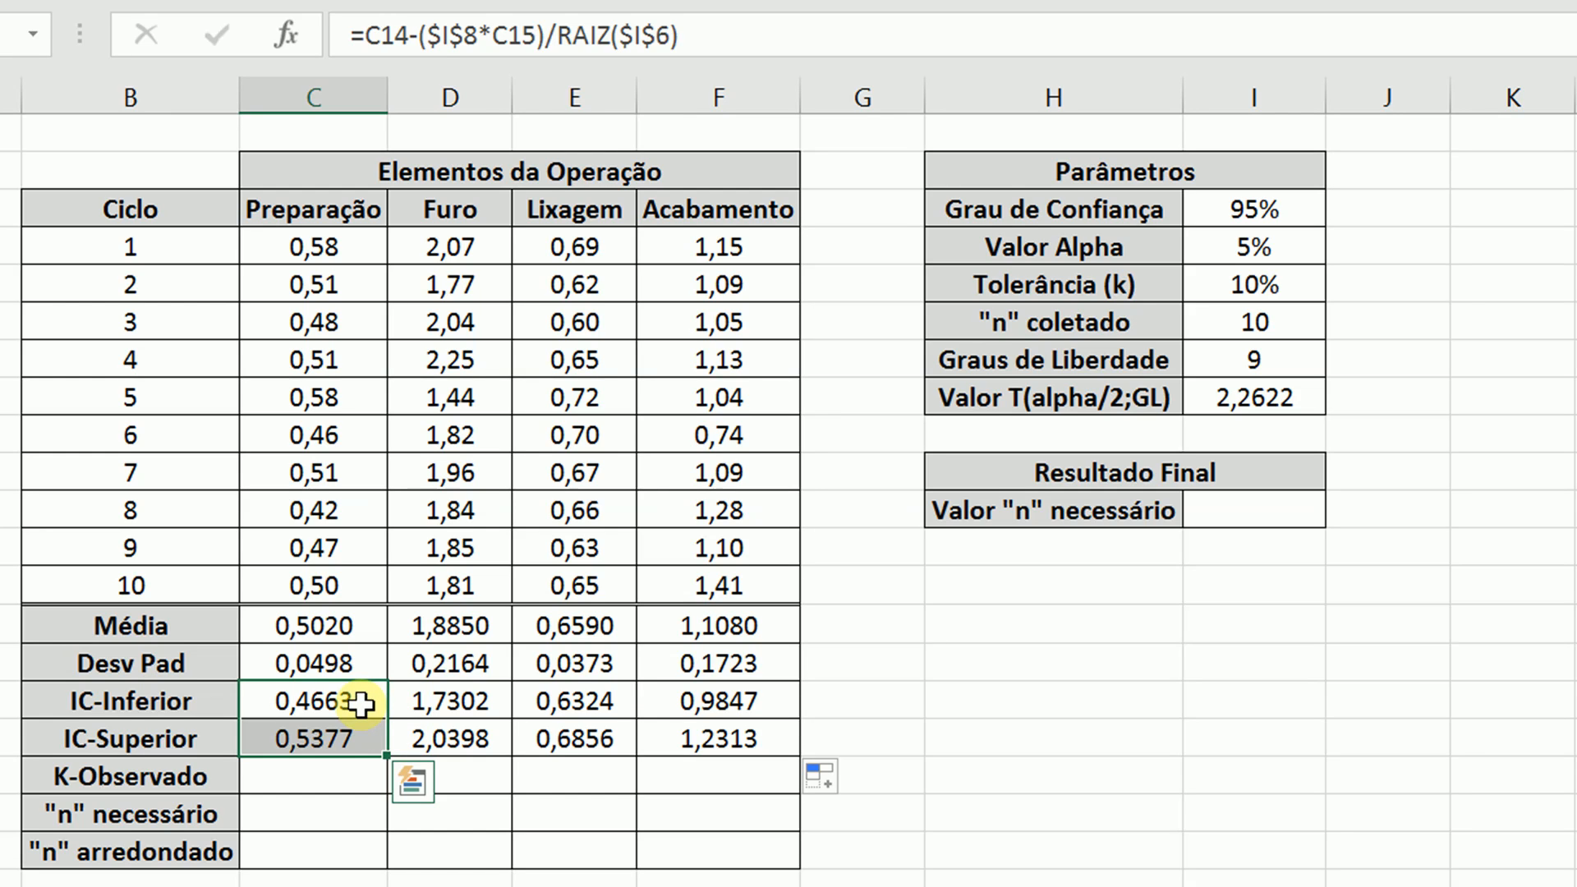
left_click(322, 626)
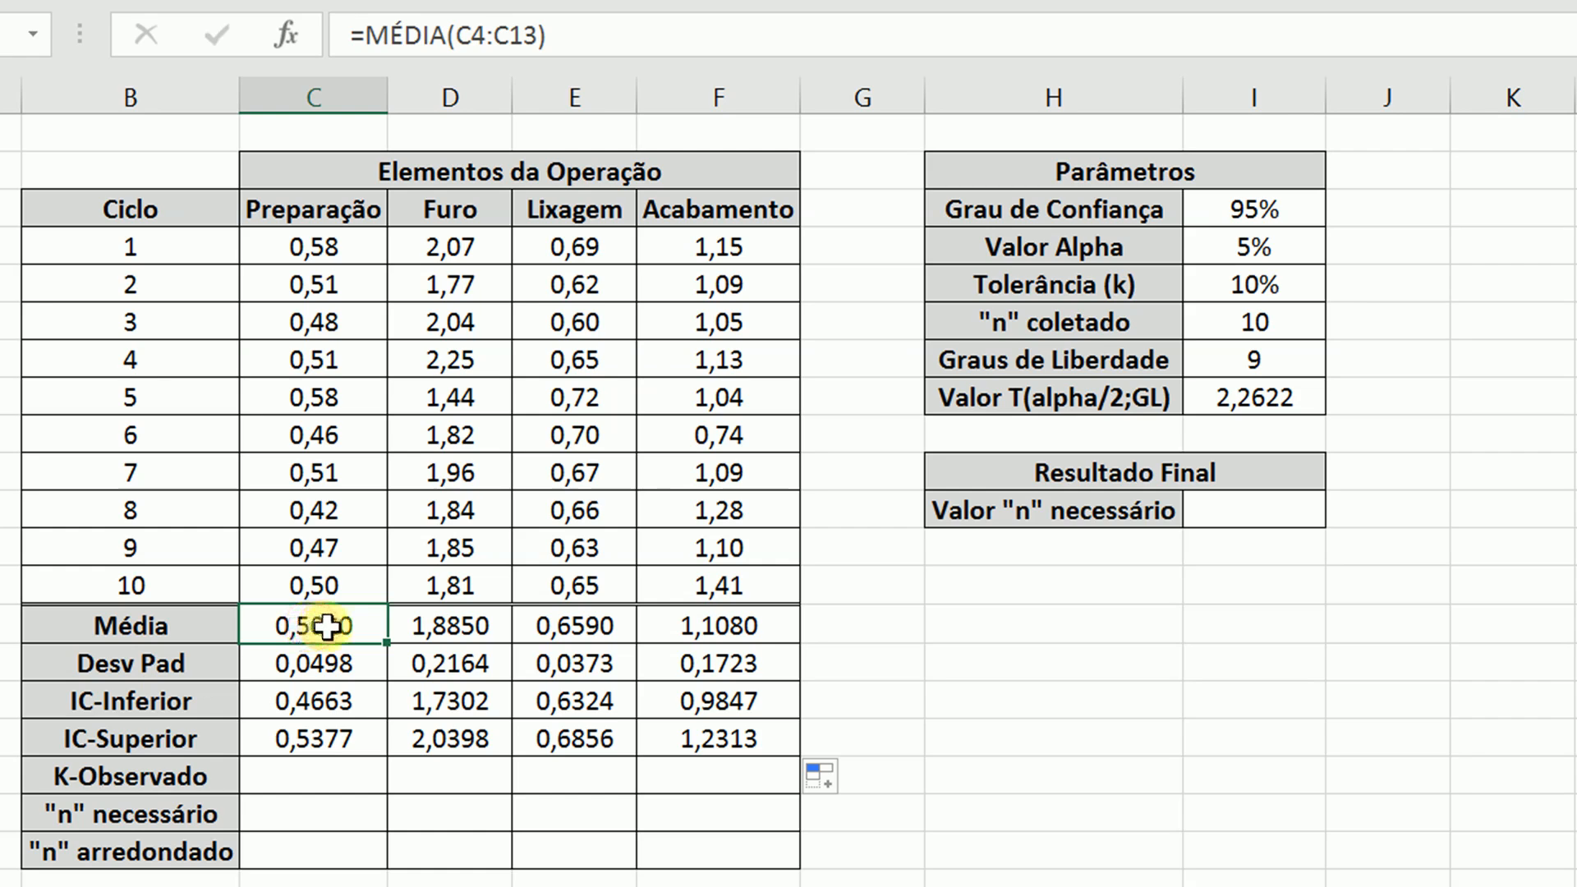
left_click(331, 703)
Calculate the K-Observado of Preparação in C18 with =(C17-C16)/C14.
left_click(297, 783)
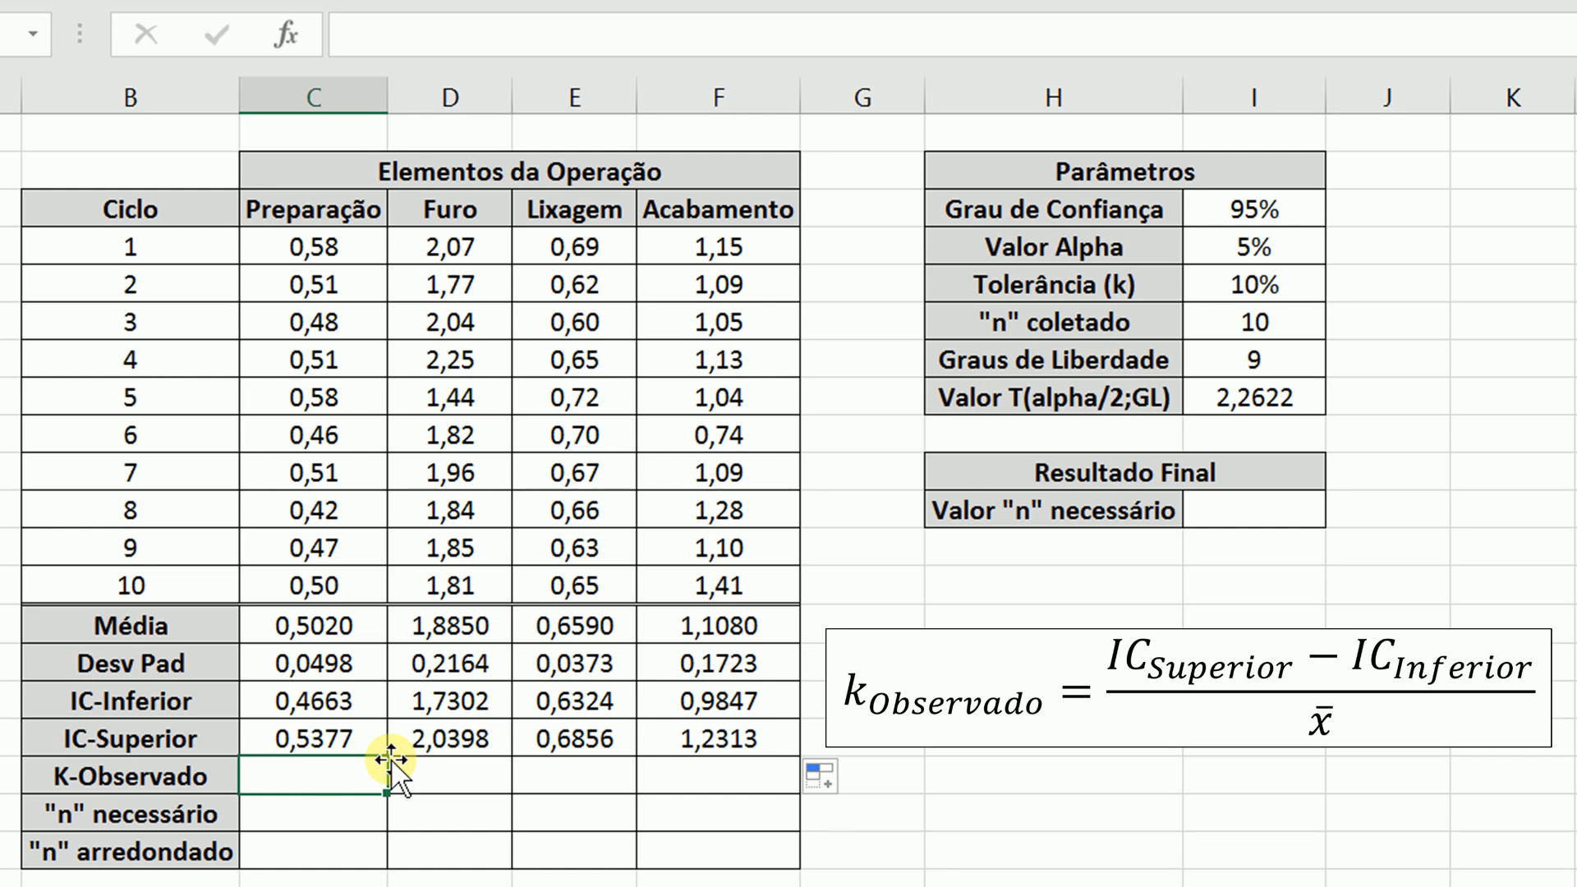
type("=(")
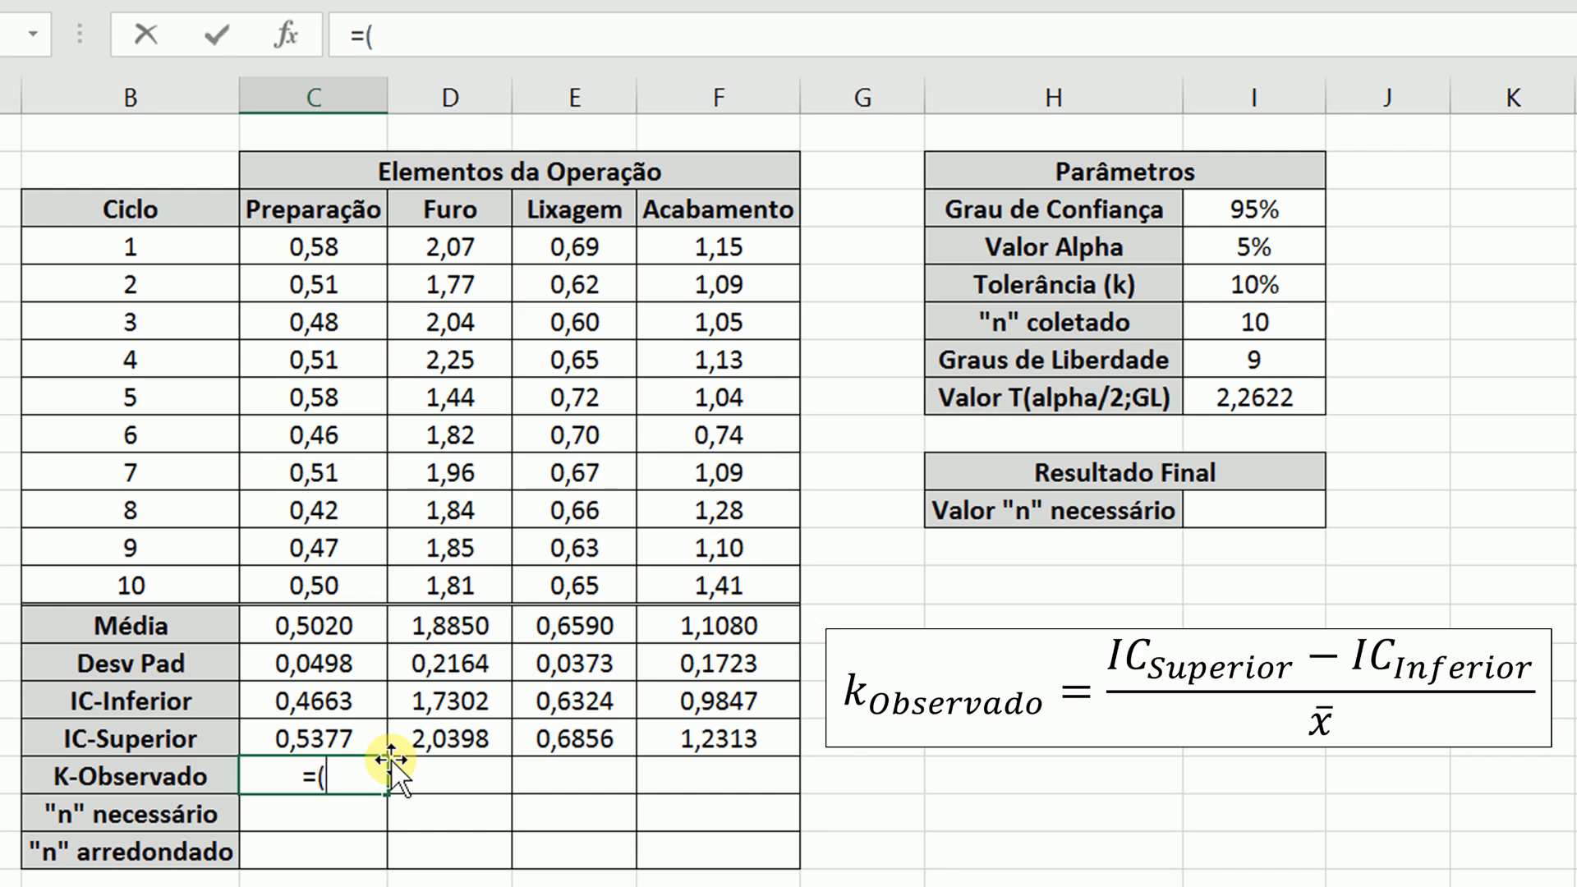
left_click(288, 737)
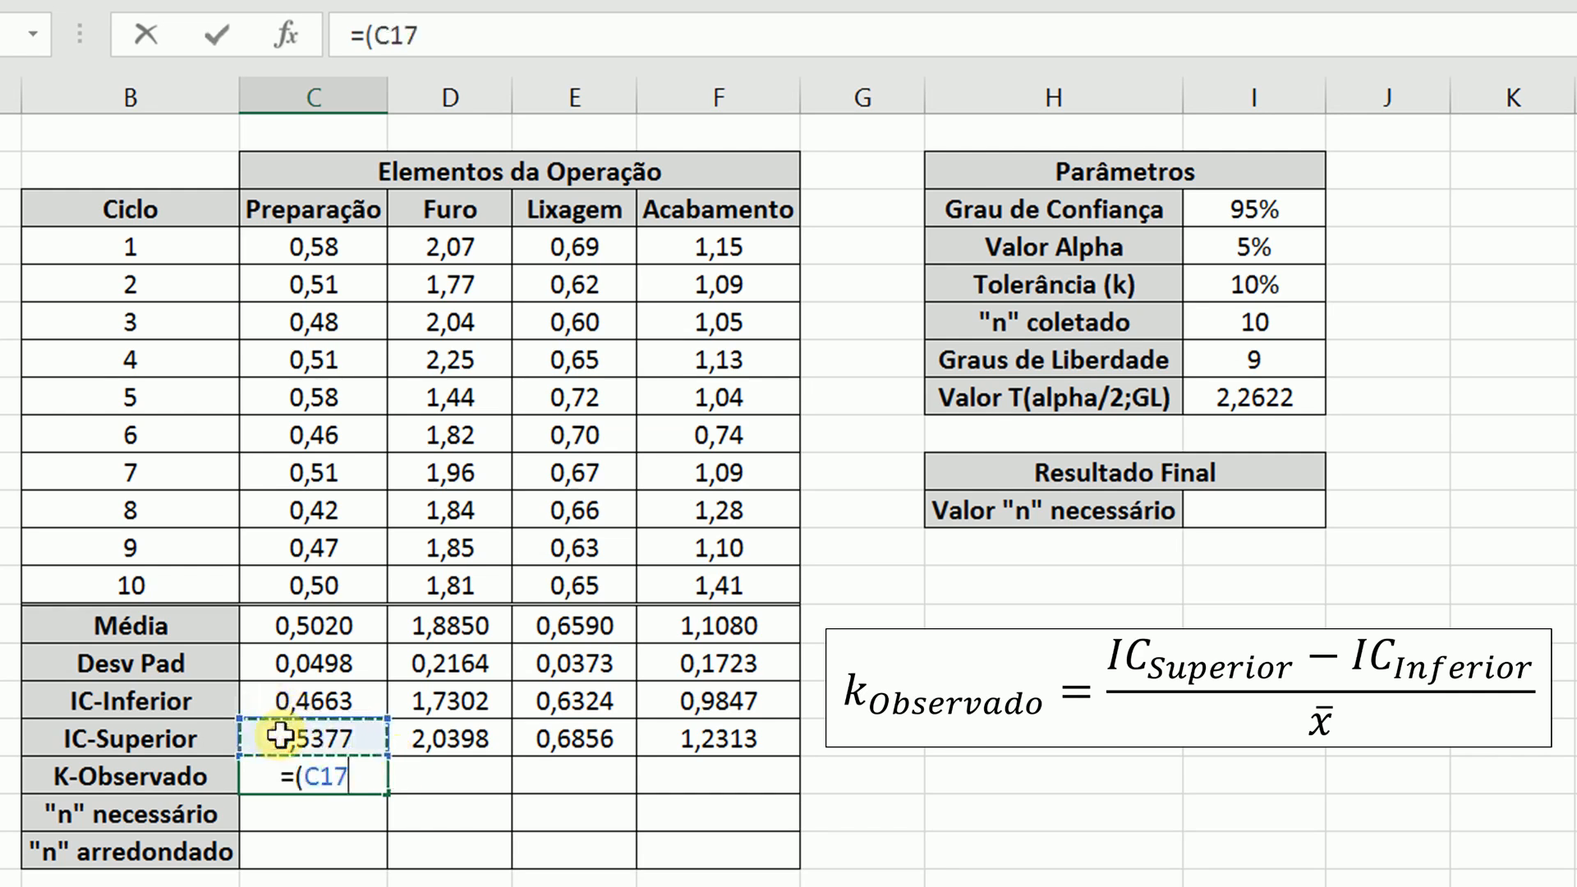
type("-")
left_click(314, 695)
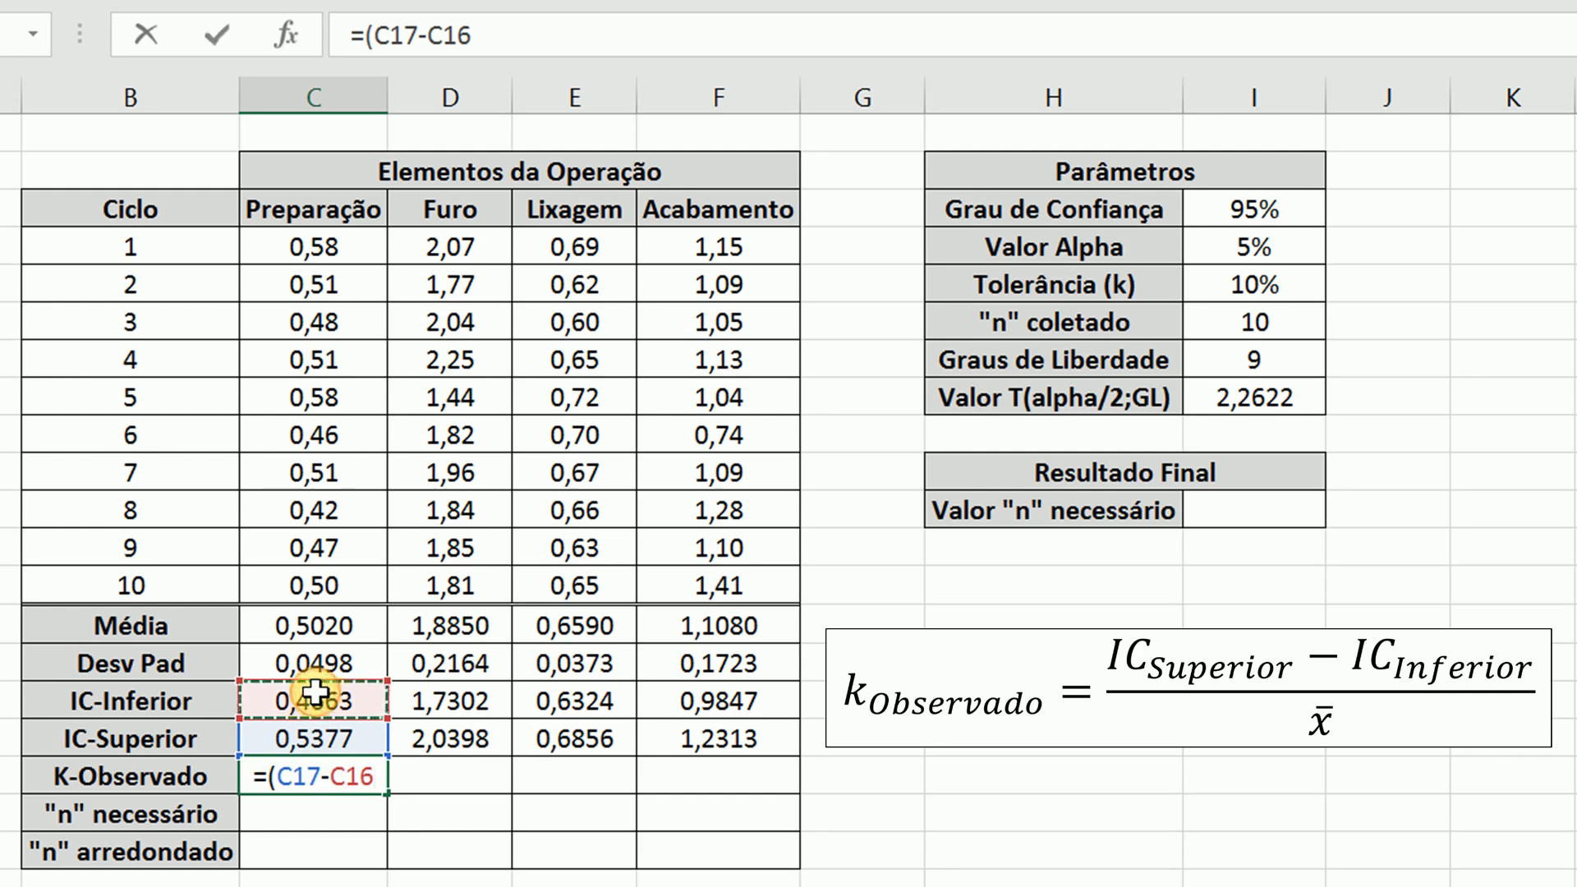
type(")/")
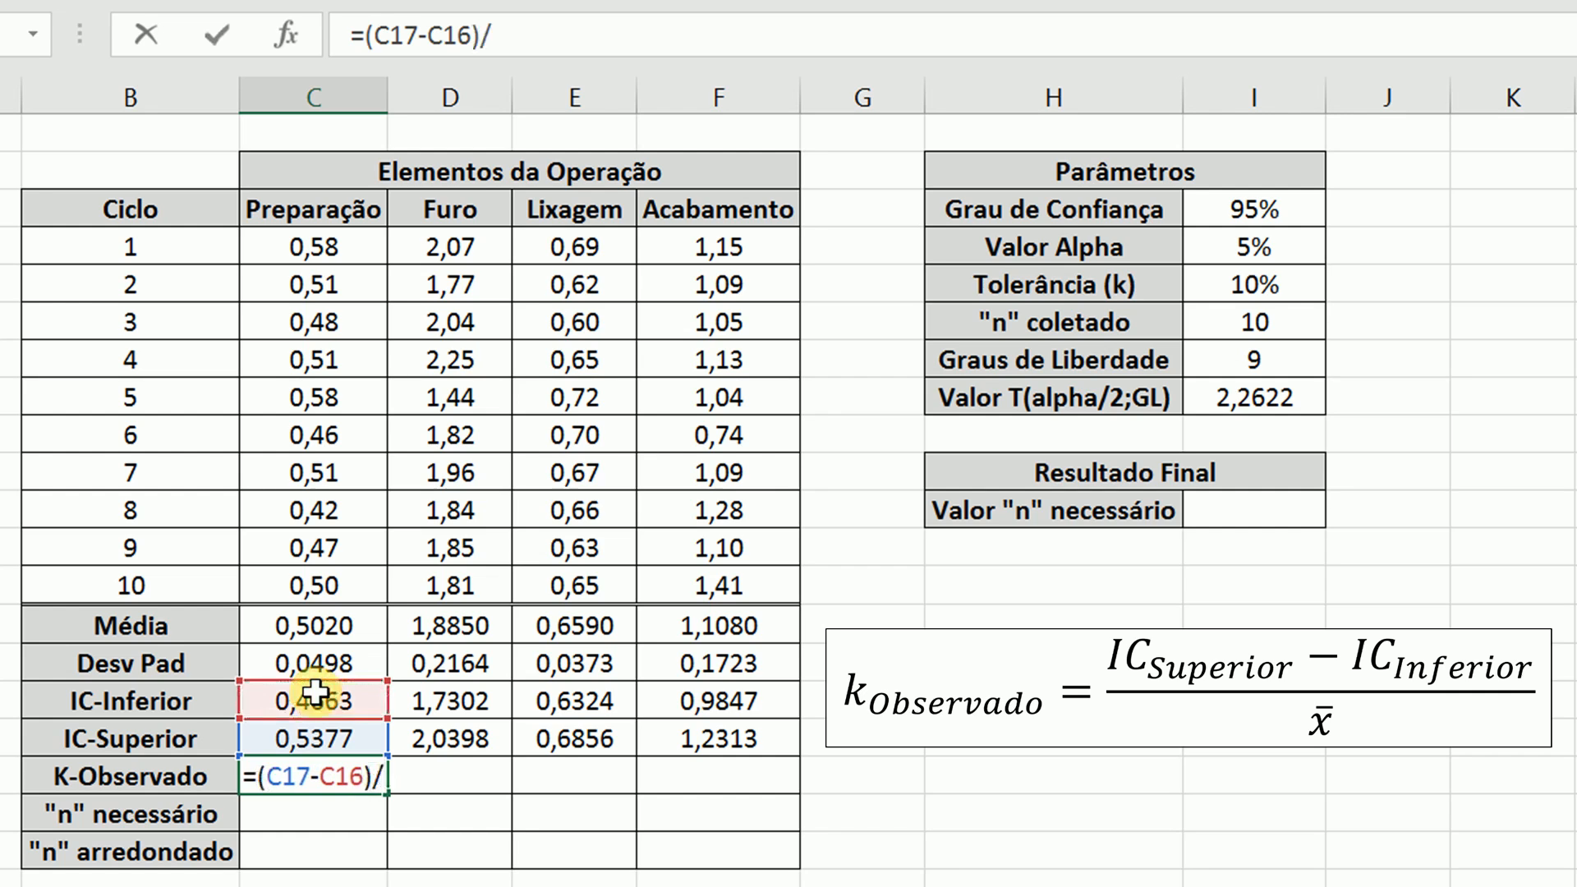
left_click(316, 624)
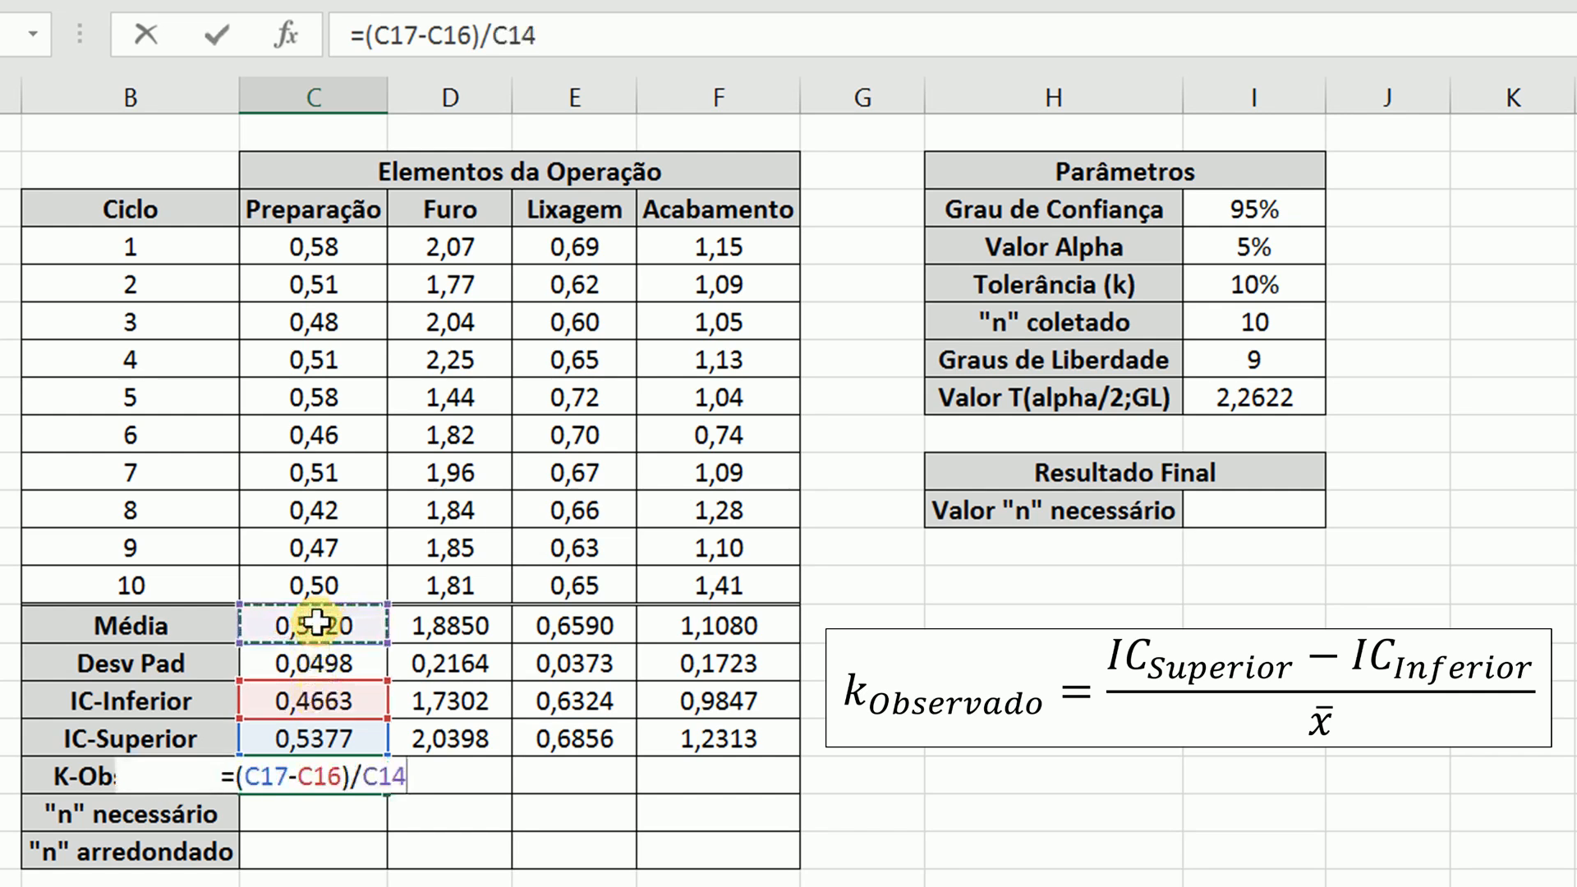
key("Return")
Format C18 as a percentage with two decimal places and copy its K-Observado formula across to Acabamento in F18.
left_click(351, 776)
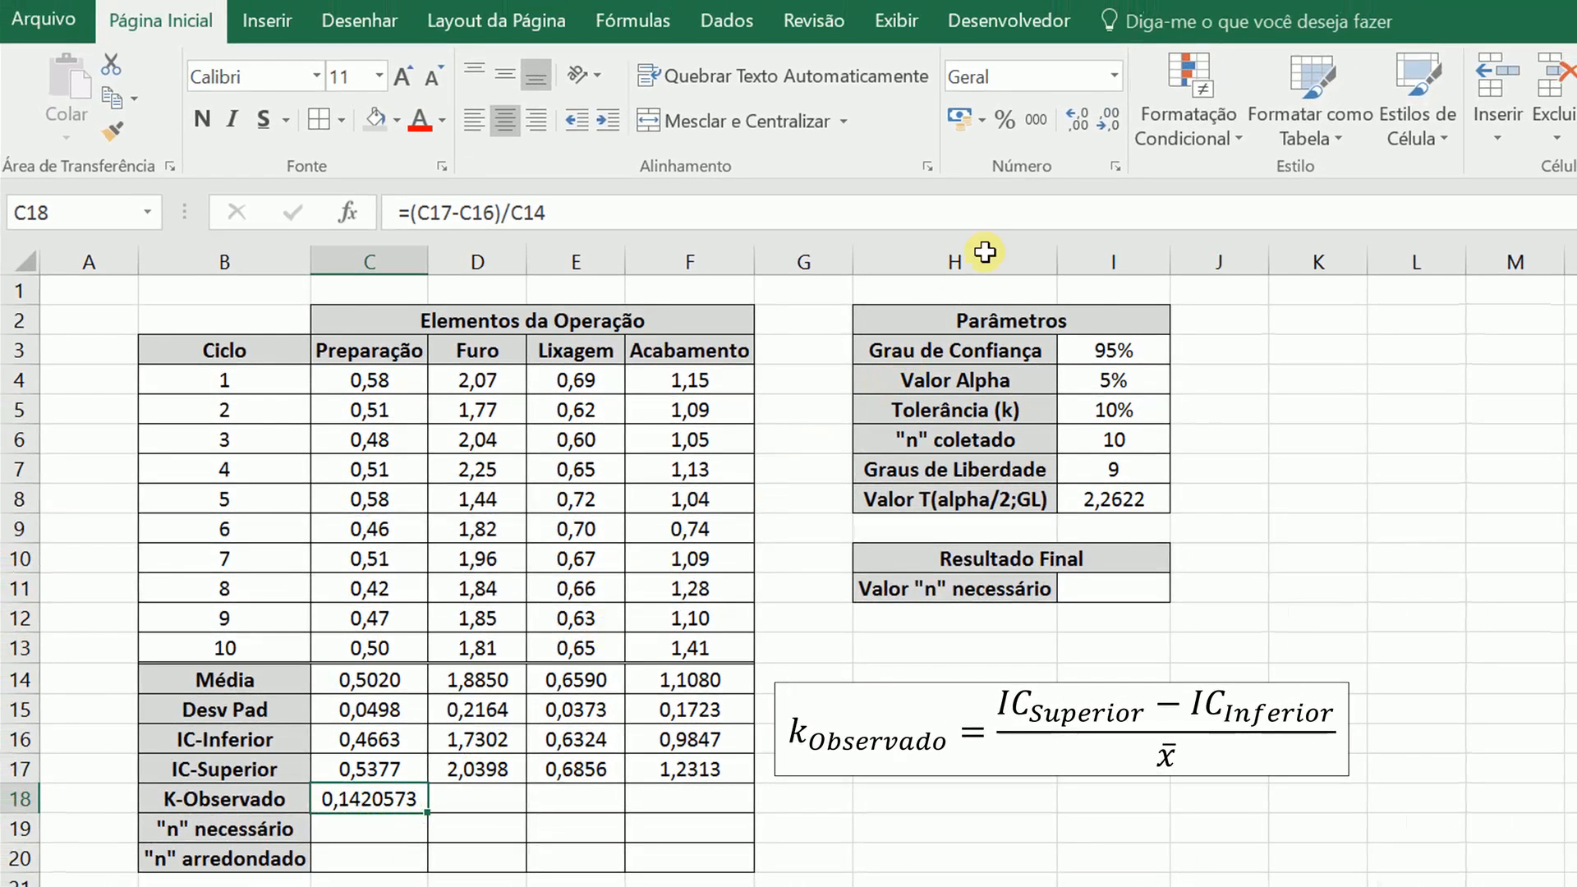
left_click(1004, 119)
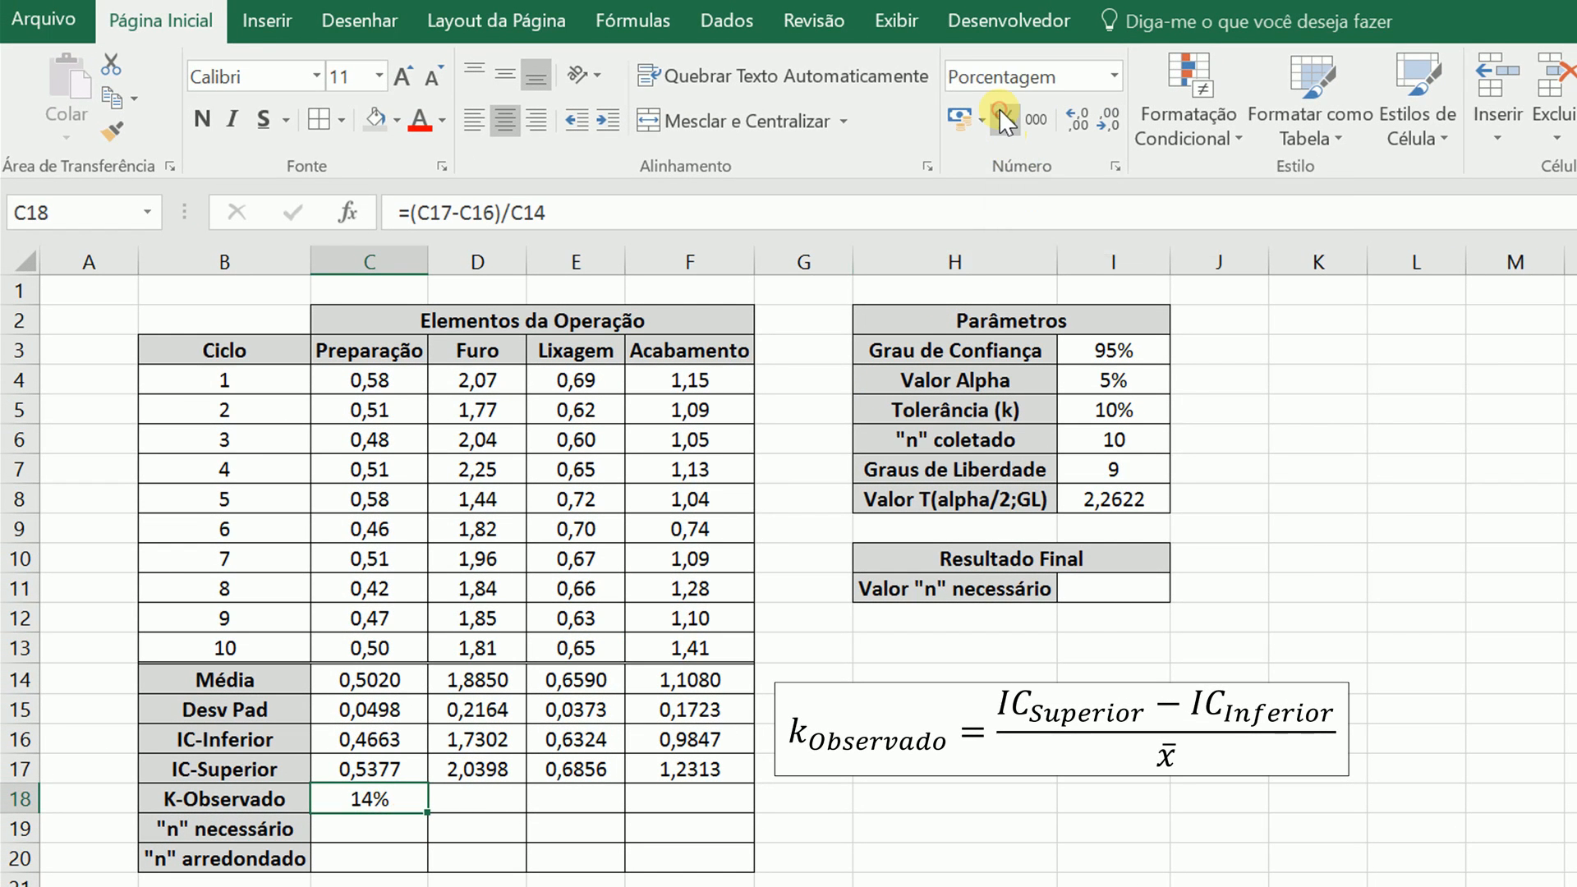
left_click(1076, 123)
left_click(1076, 123)
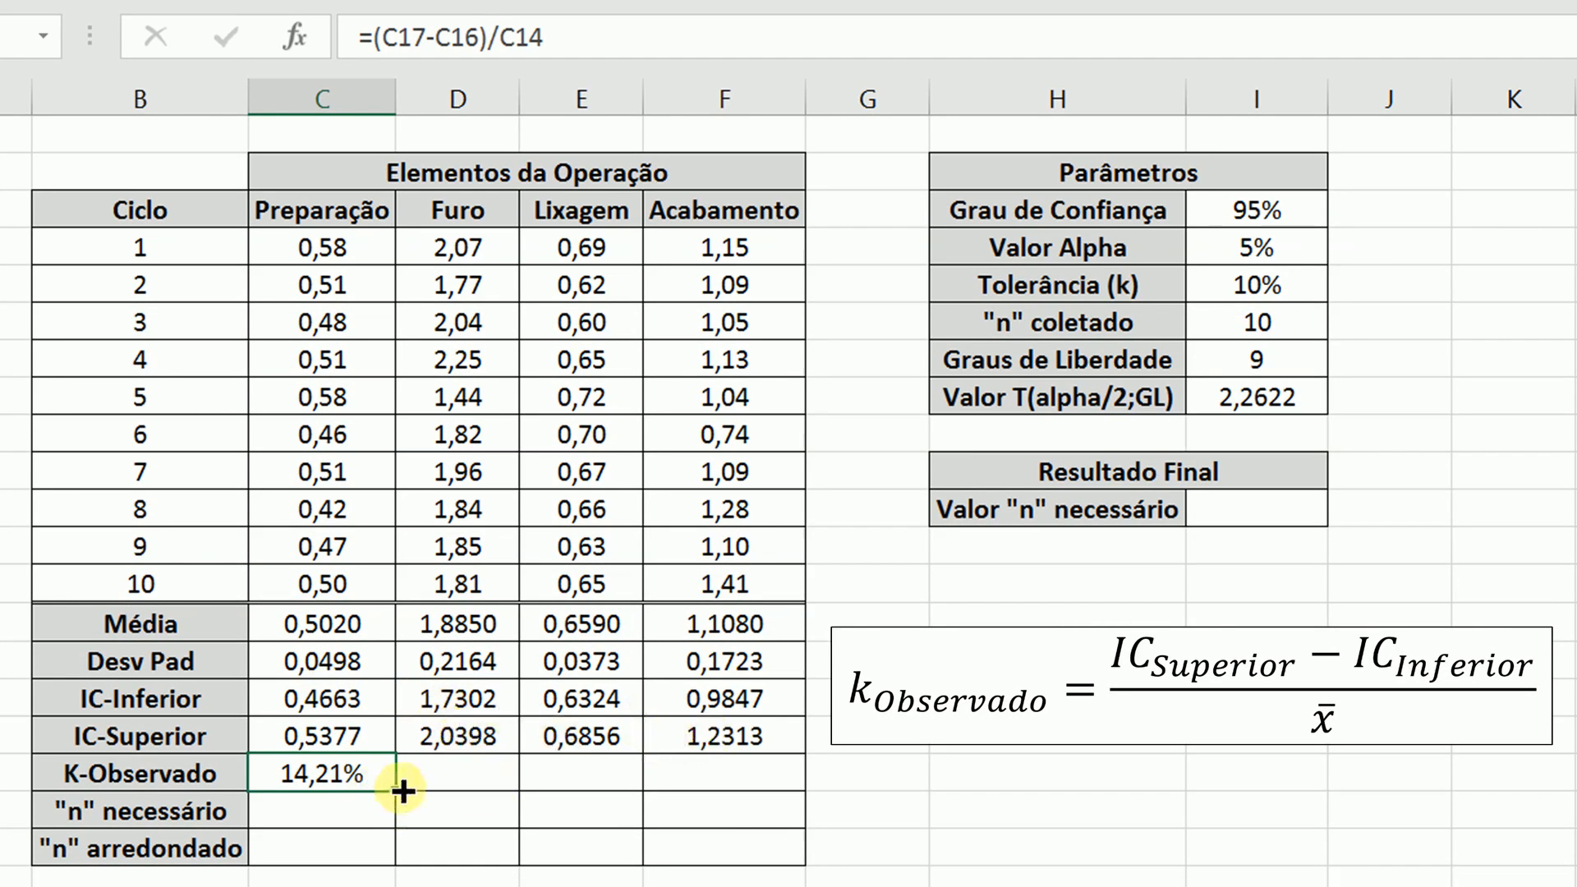
left_click_drag(398, 790, 753, 773)
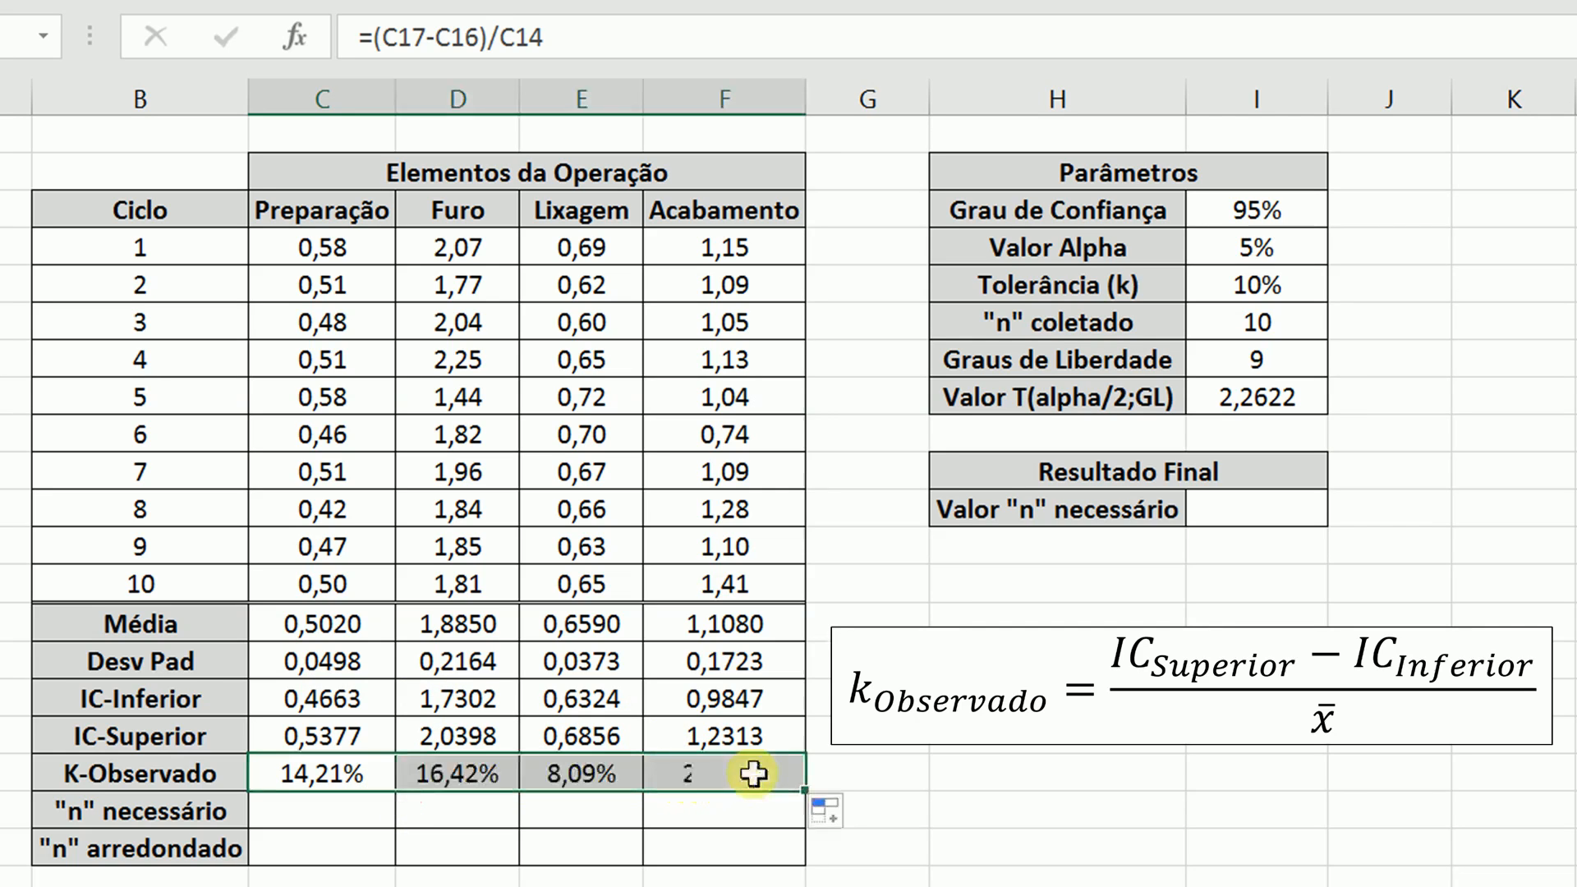
left_click(756, 774)
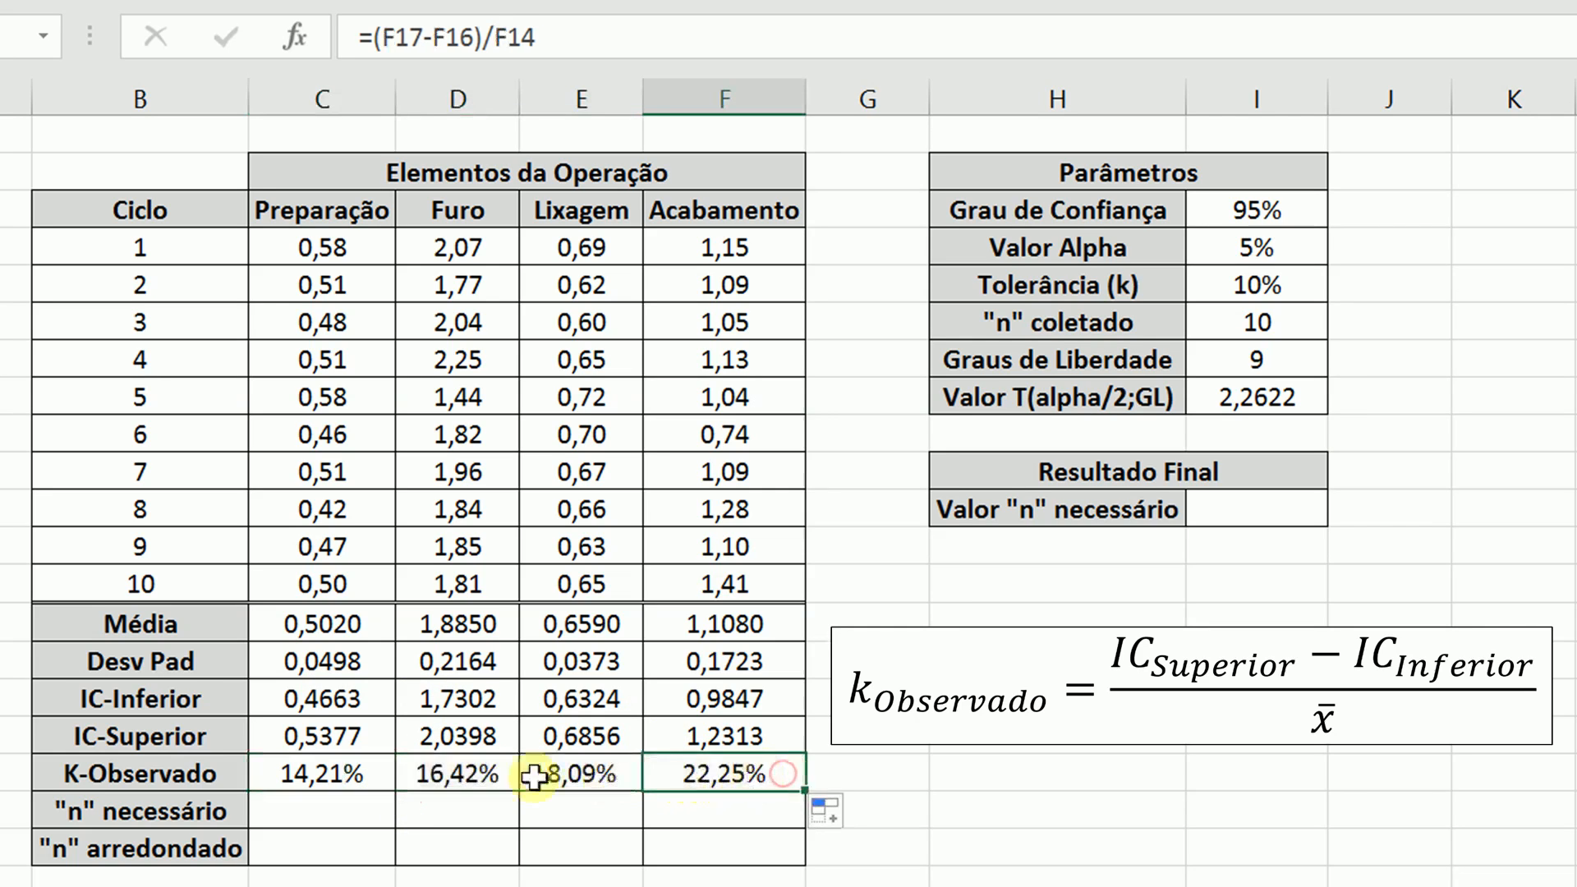
Compare the K-Observado values of the four elements in C18:F18 with the Tolerância (k) in I5.
left_click(306, 774)
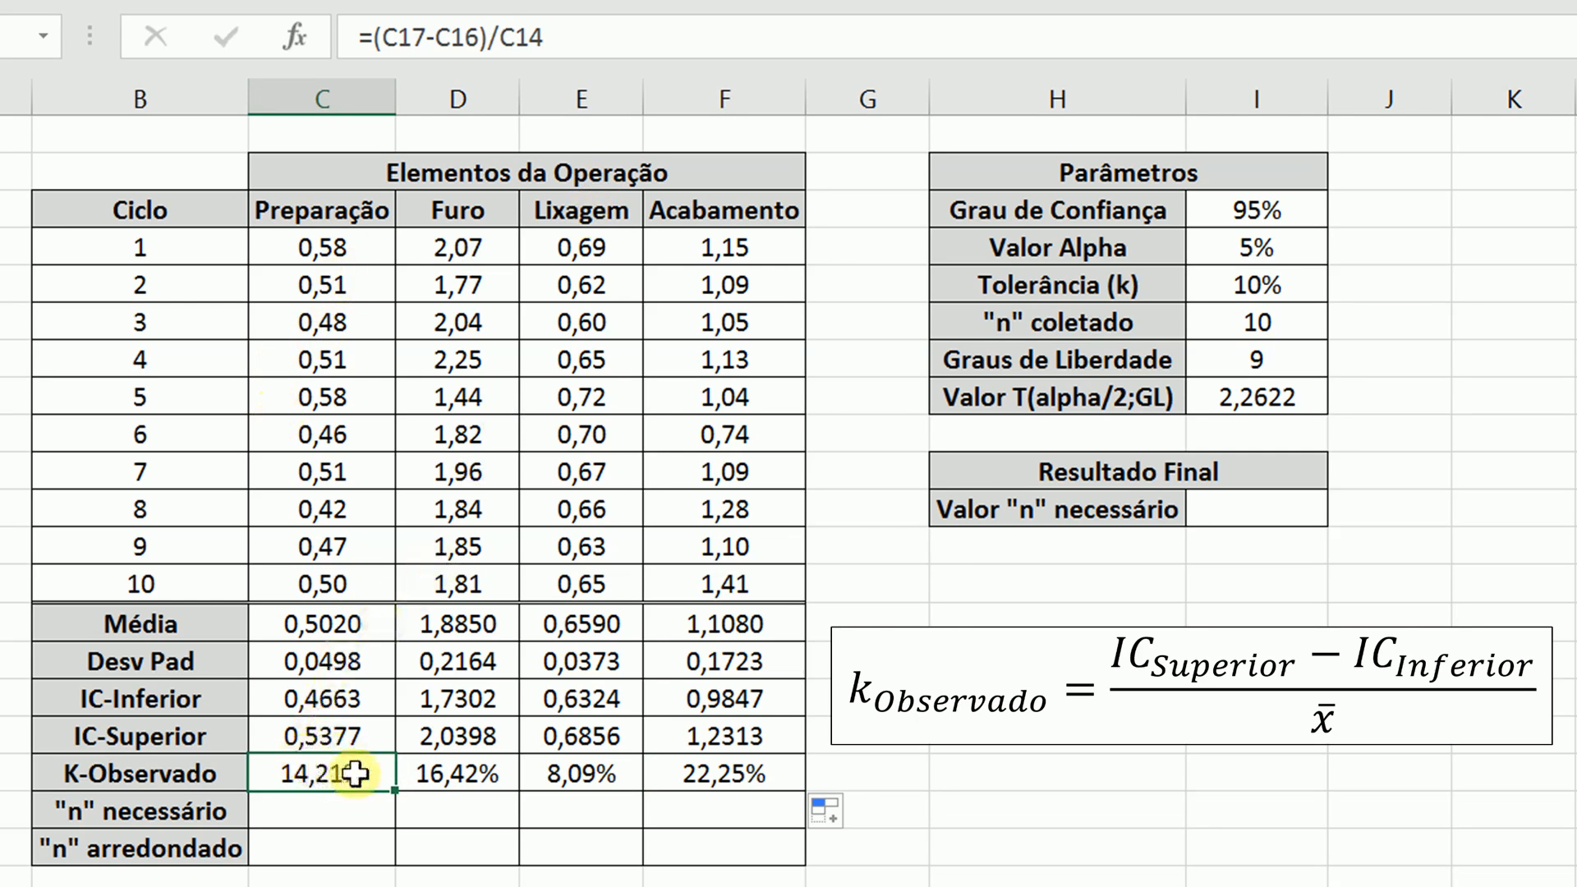
left_click(349, 621)
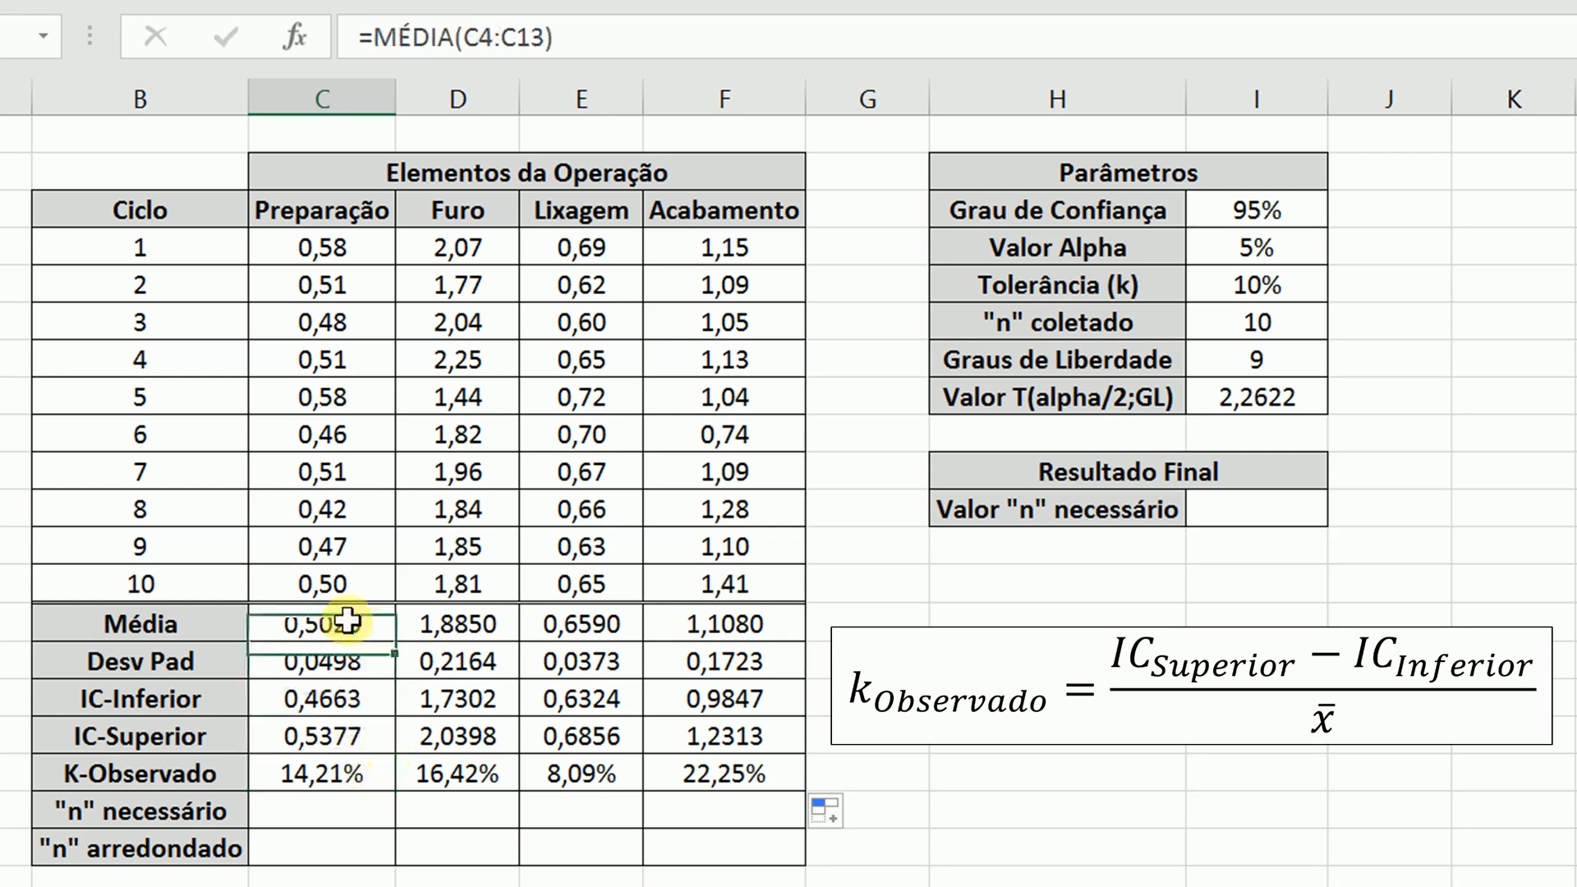
left_click(467, 778)
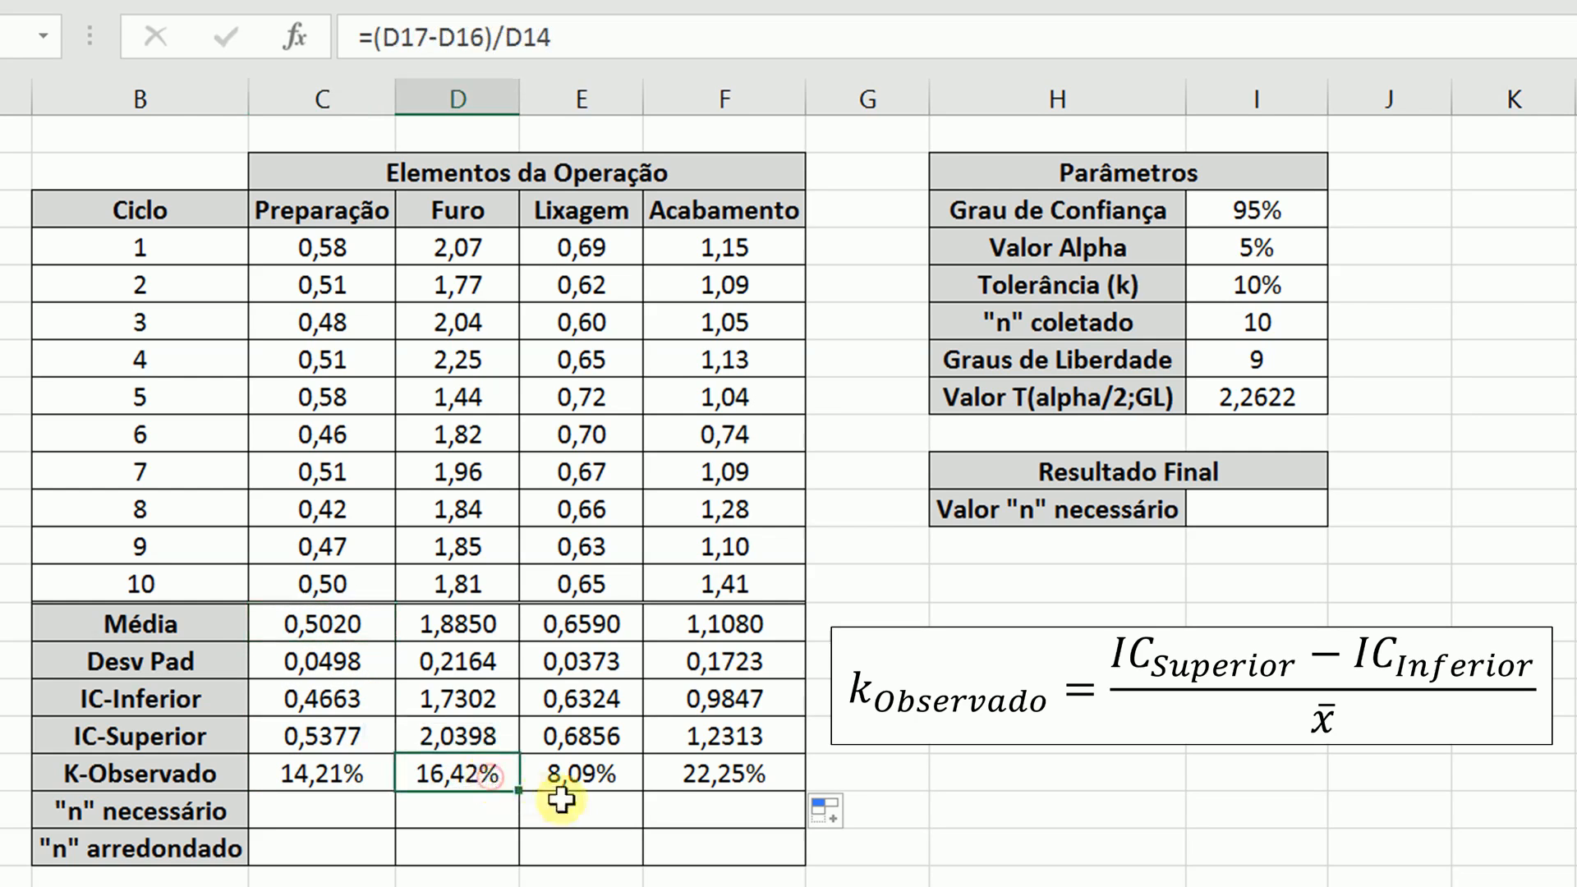
left_click(614, 766)
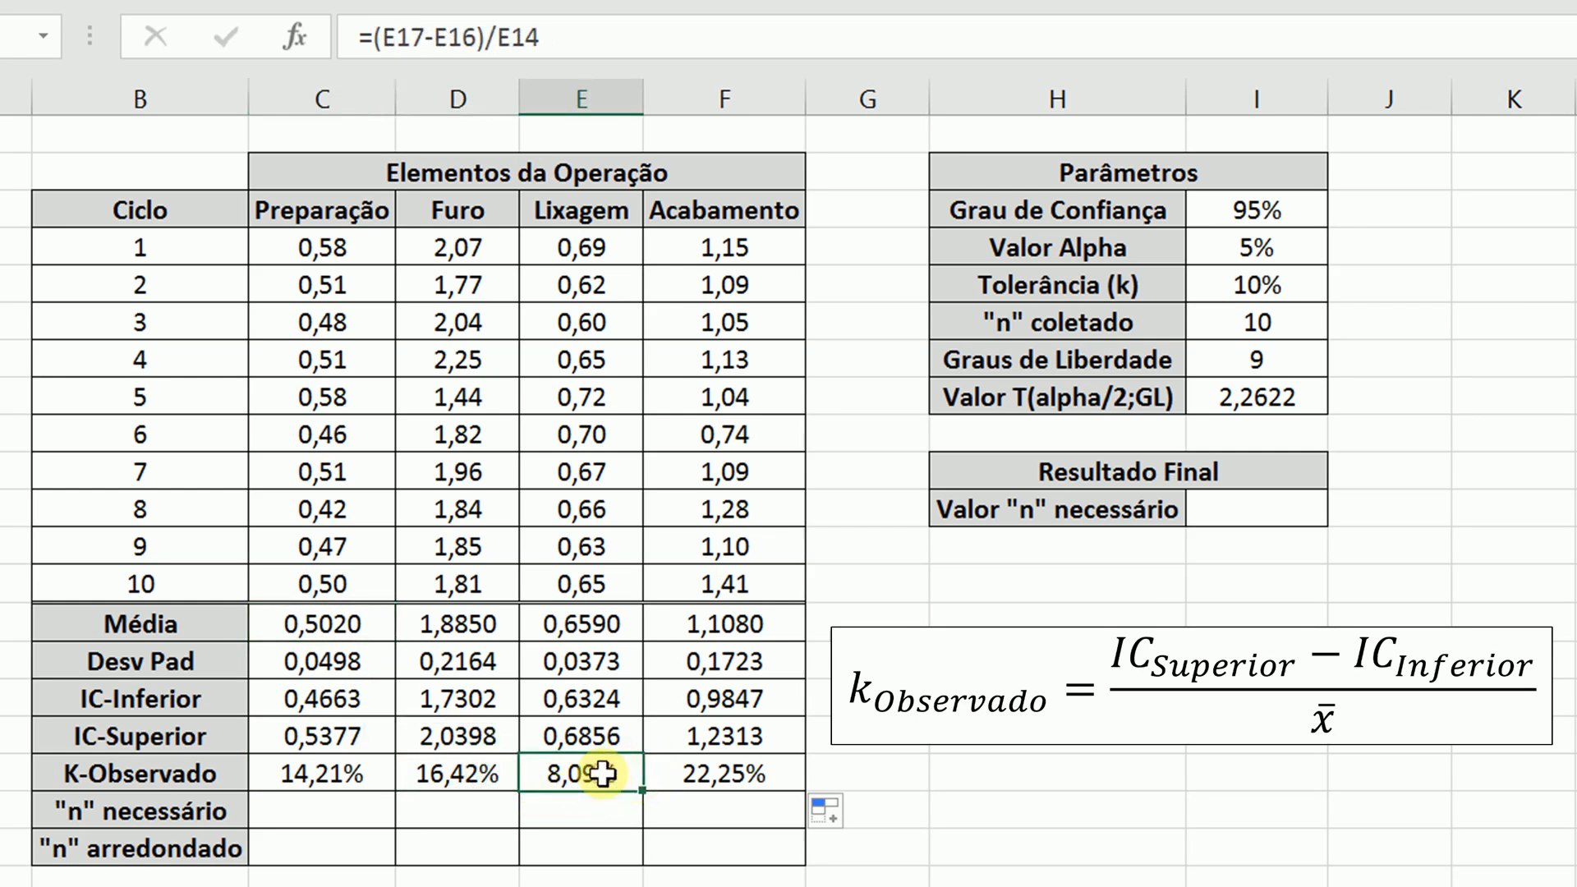
left_click(727, 779)
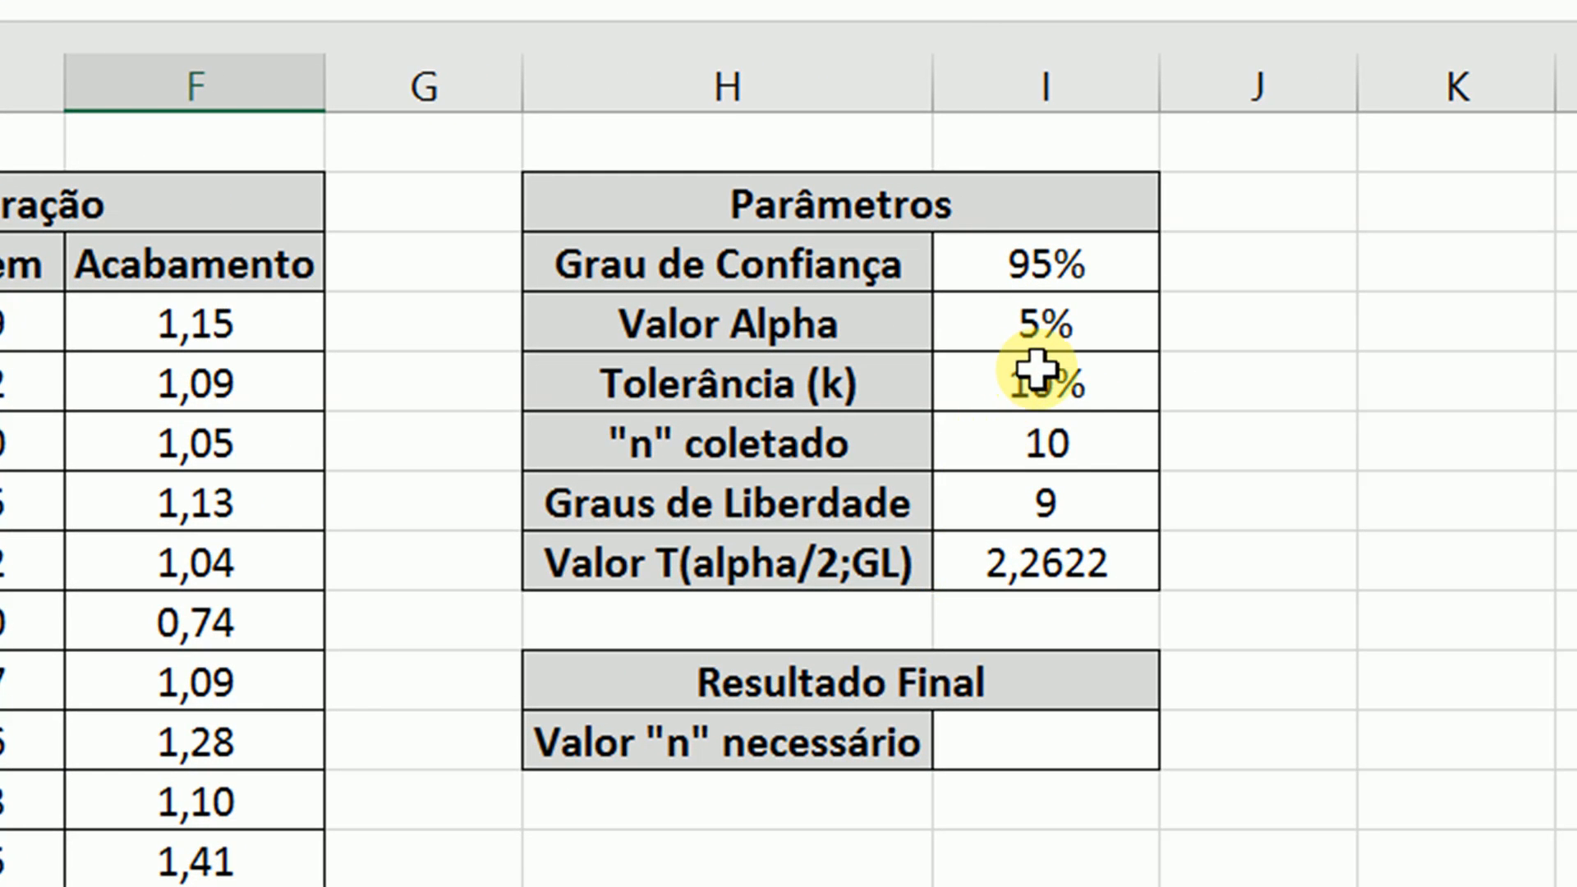
left_click(1037, 371)
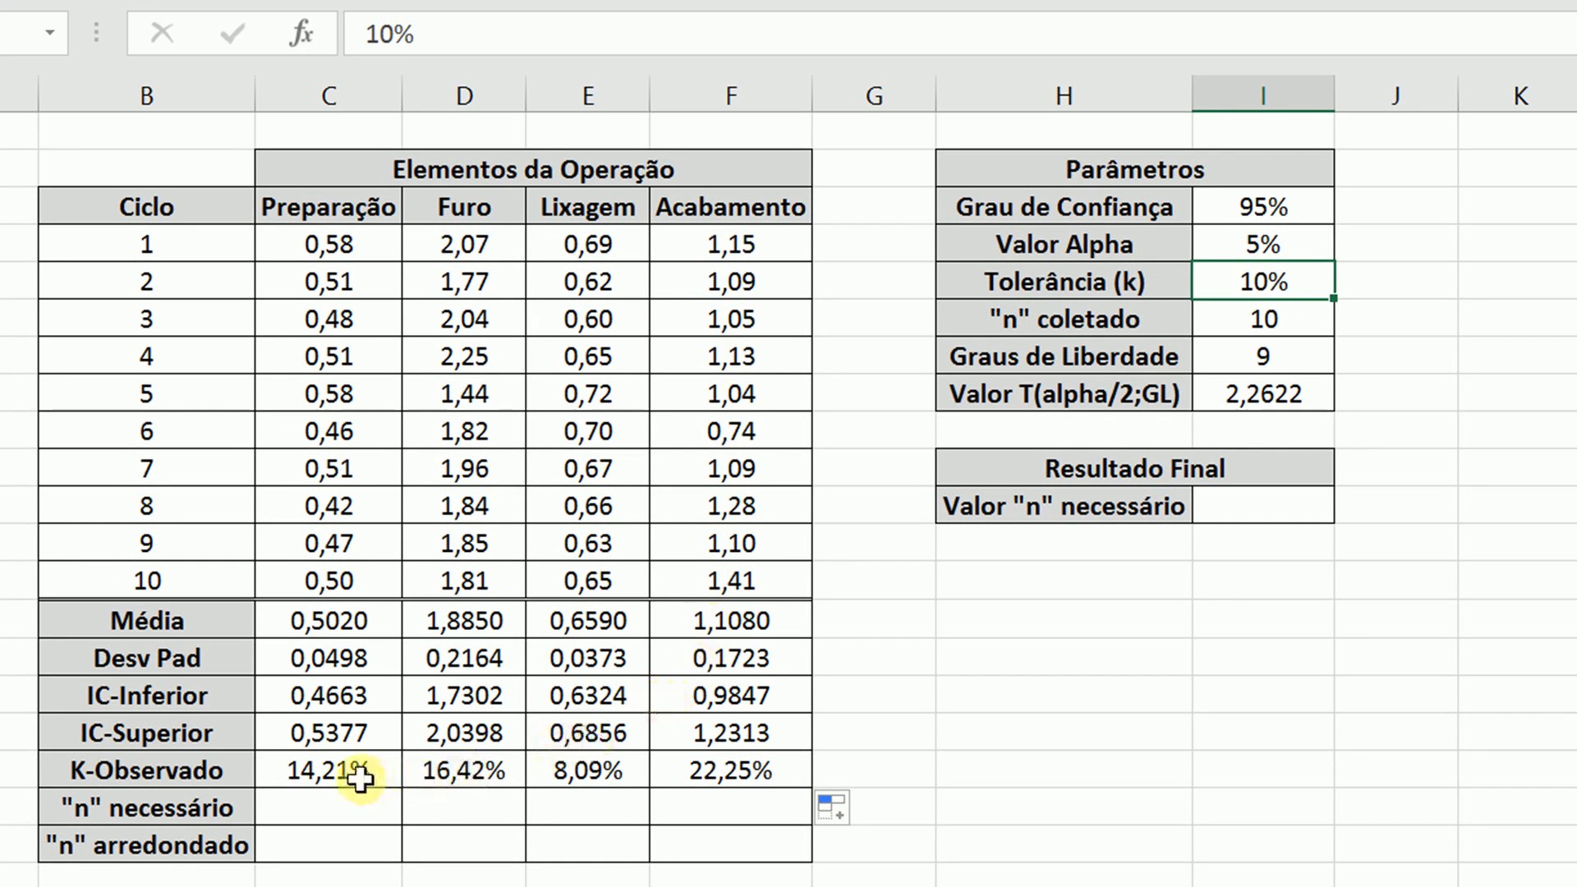
left_click_drag(394, 773, 739, 785)
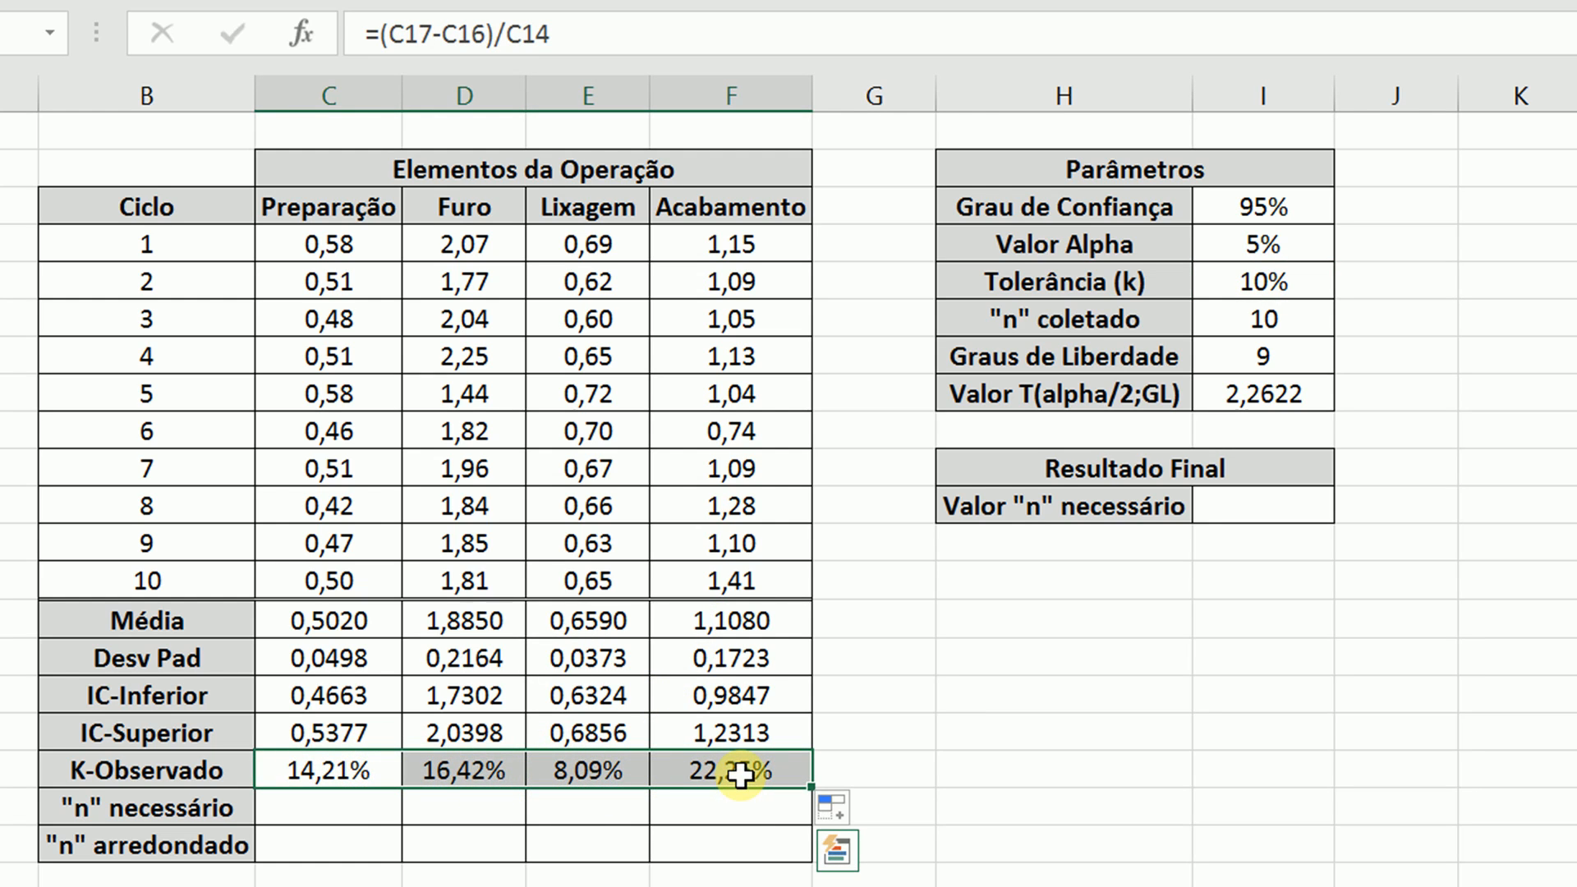
Calculate the "n" necessário of Preparação in C19 with =((2*I8*C15)/(I5*C14))^2.
key("Down")
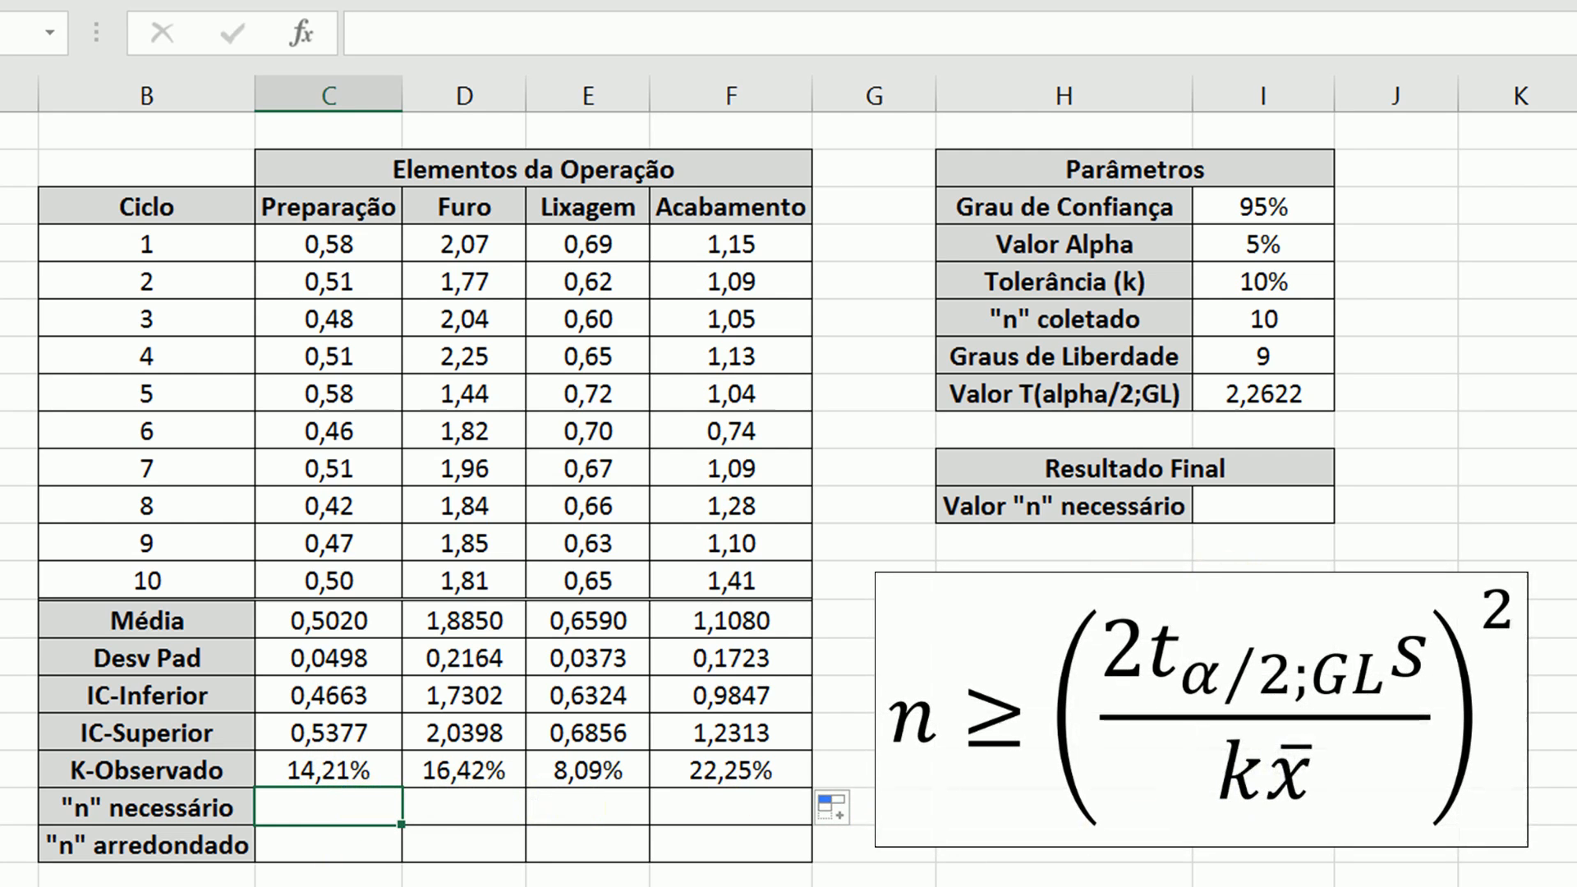
left_click(1064, 659)
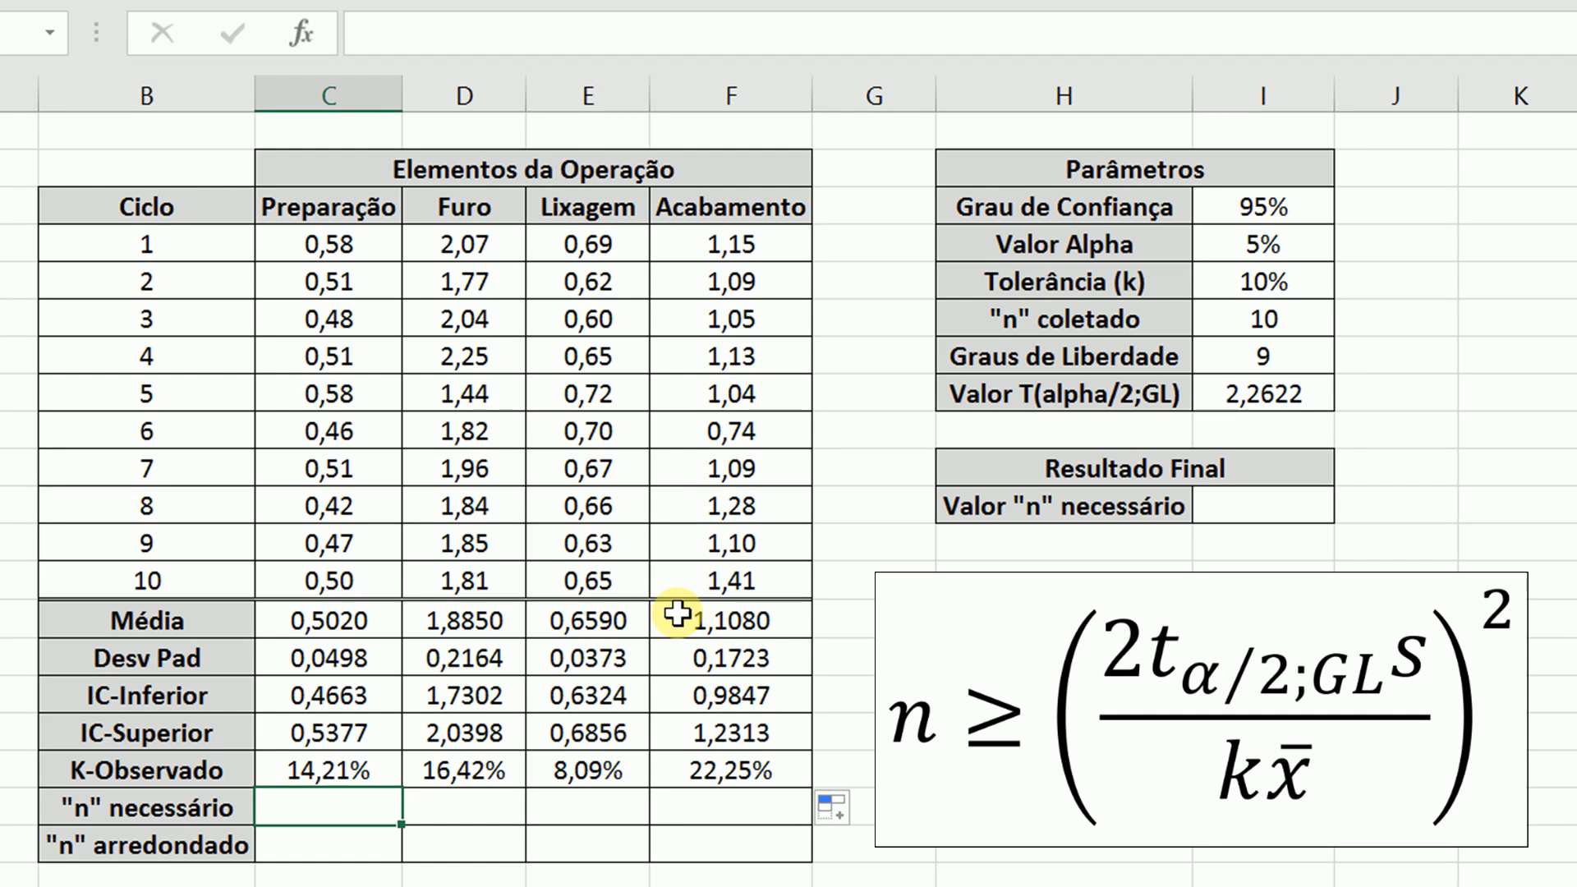
type("=")
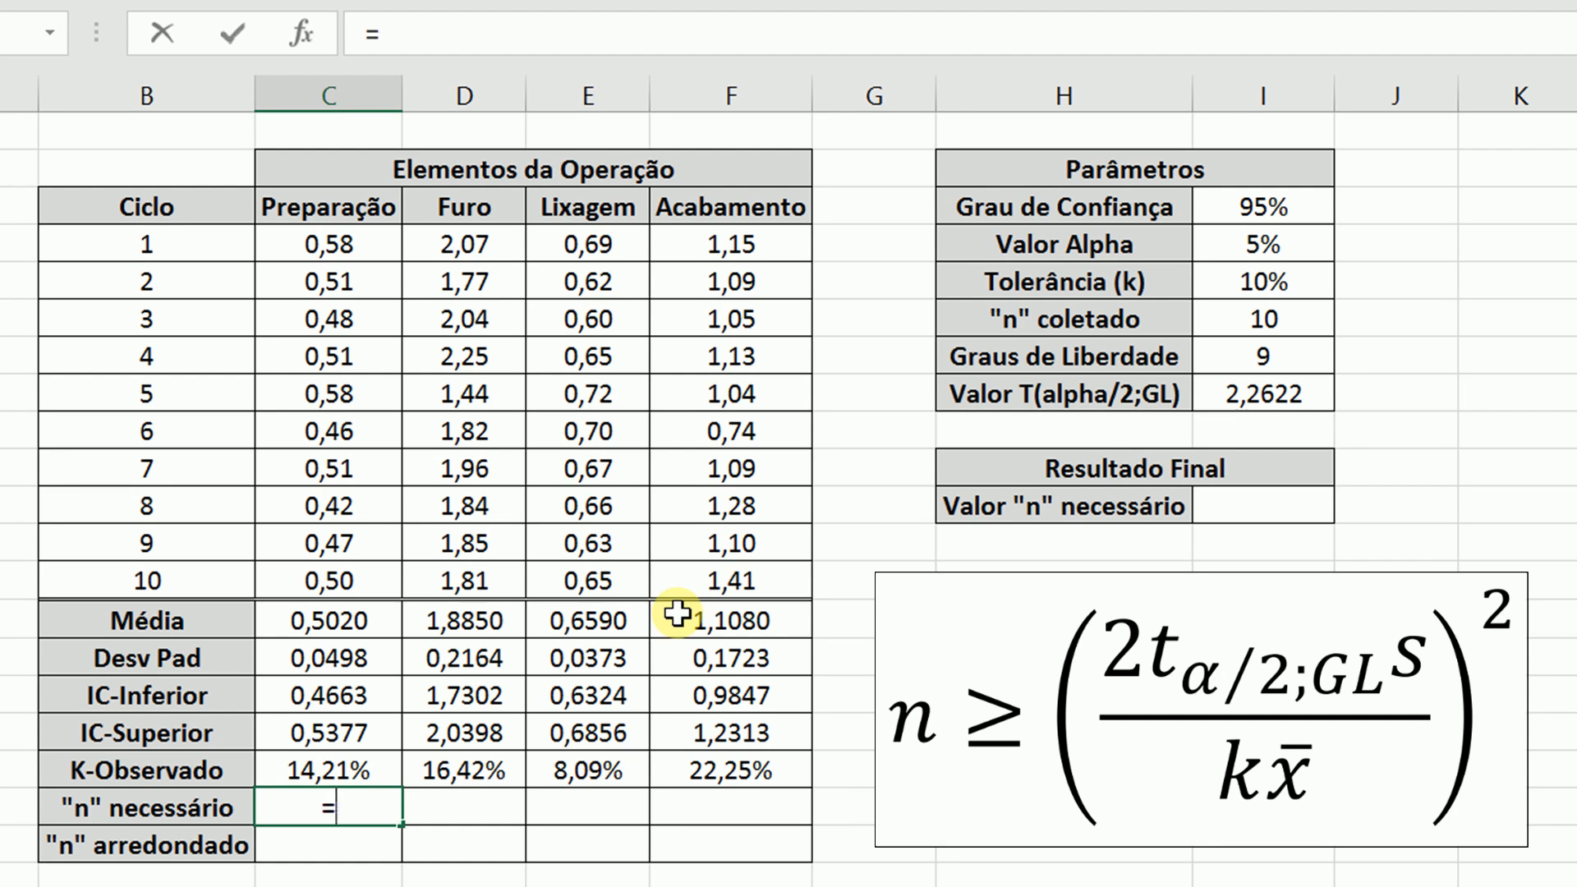
type("((")
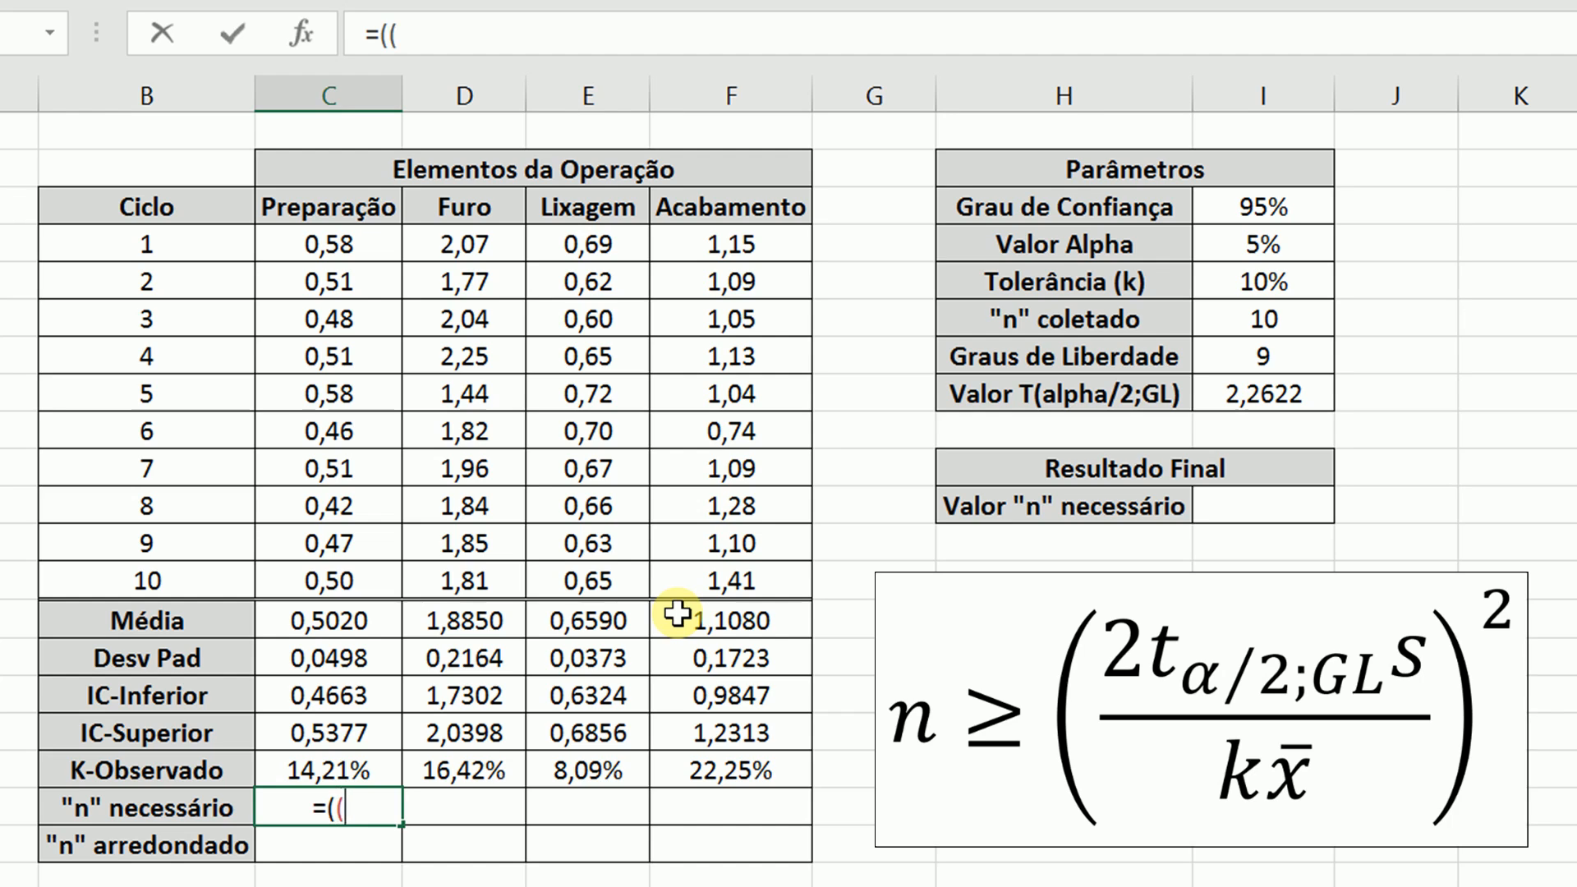
type("2*")
left_click(1239, 400)
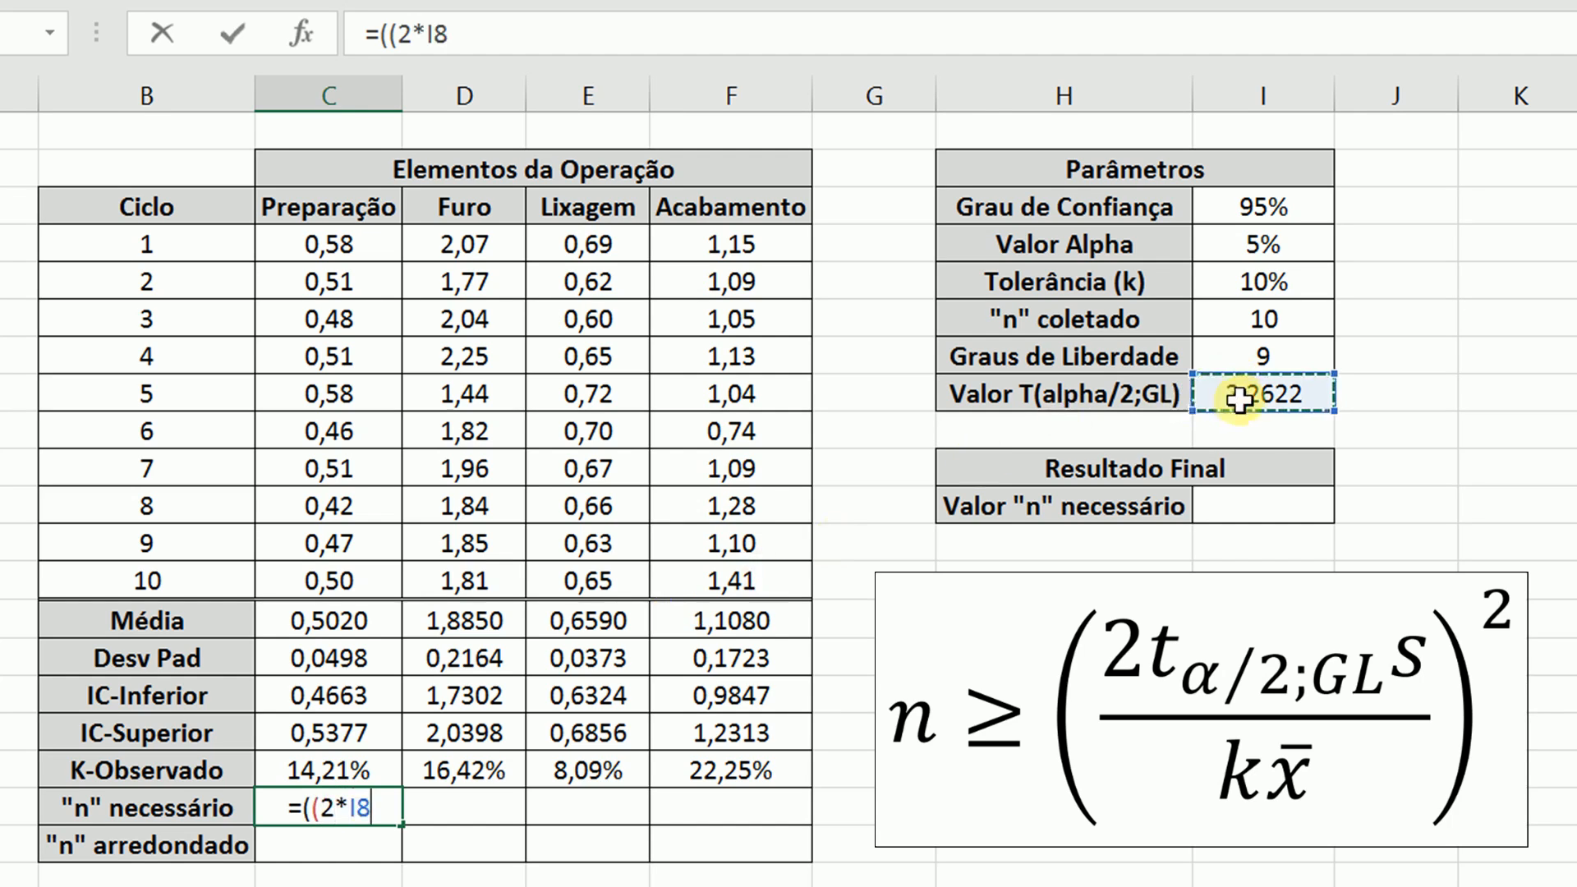
type("*")
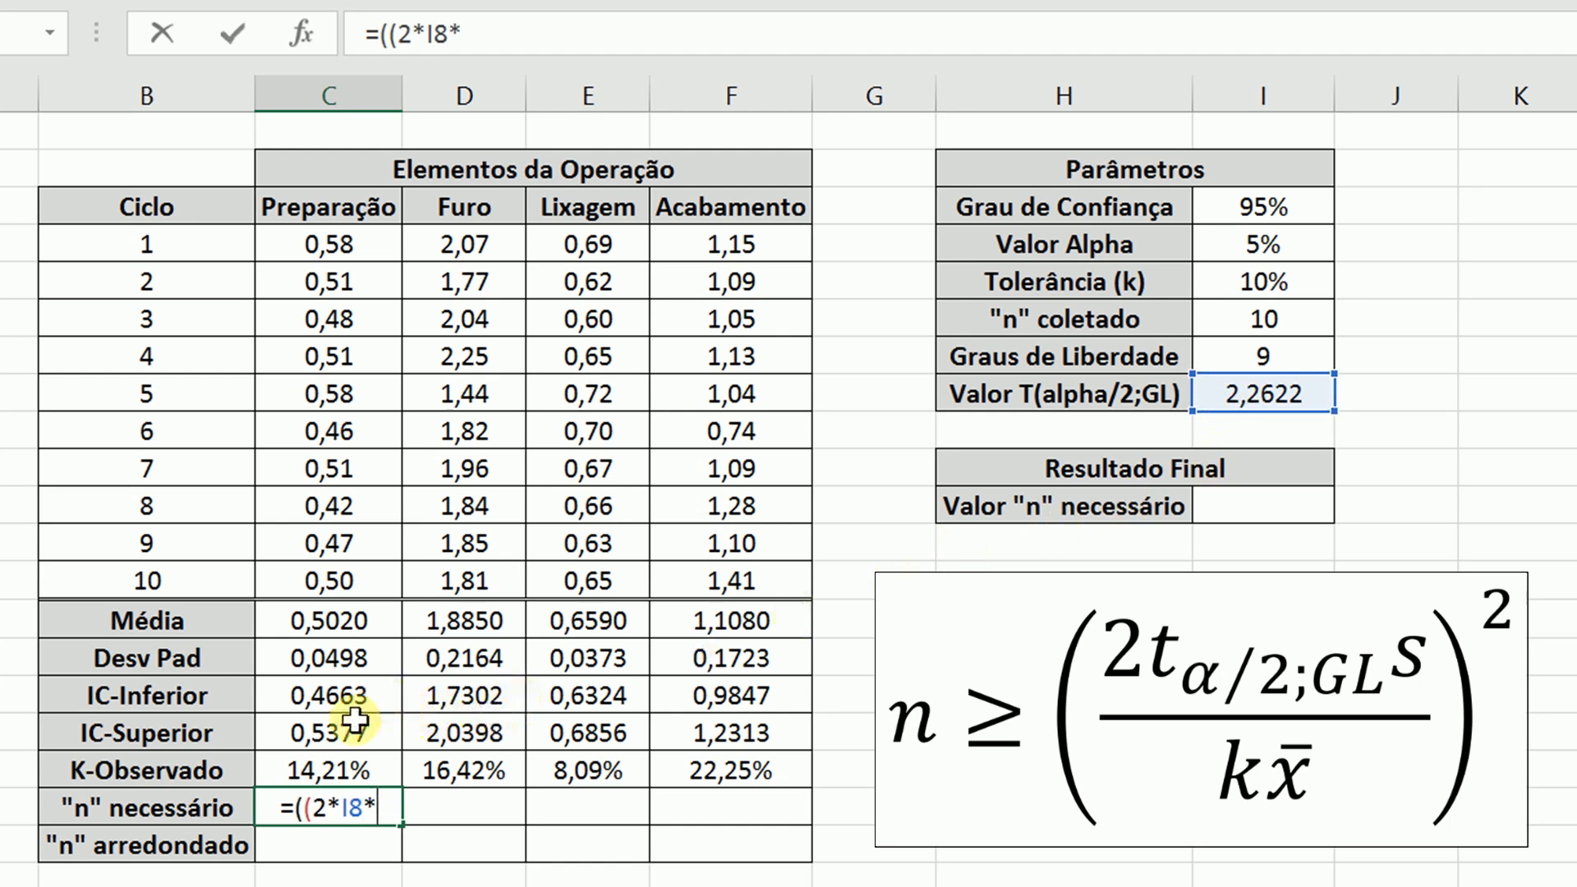
left_click(298, 658)
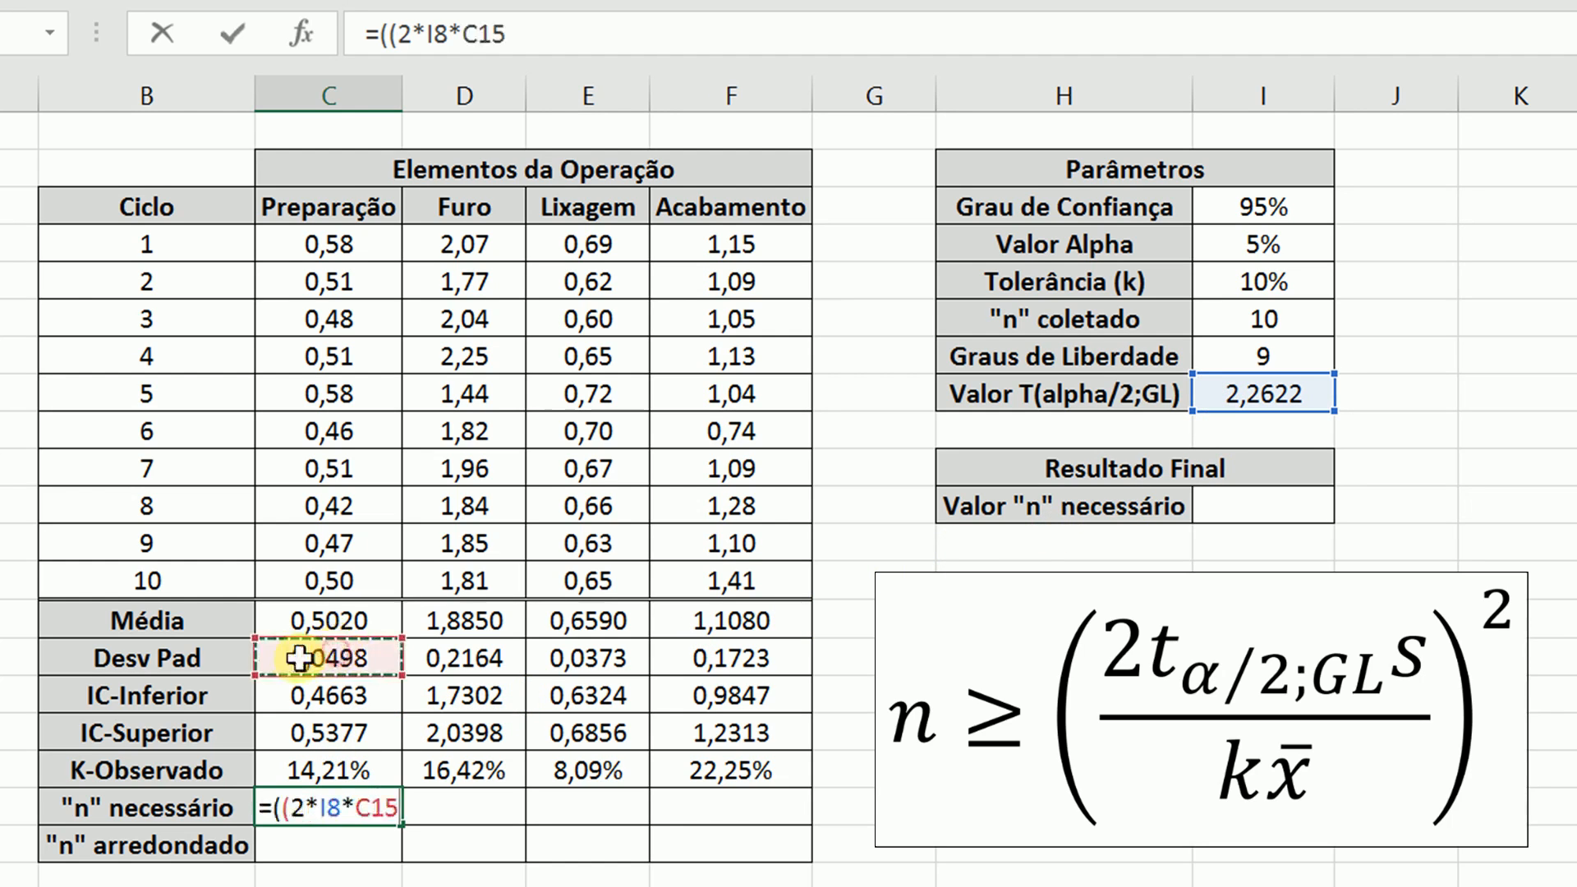
type(")")
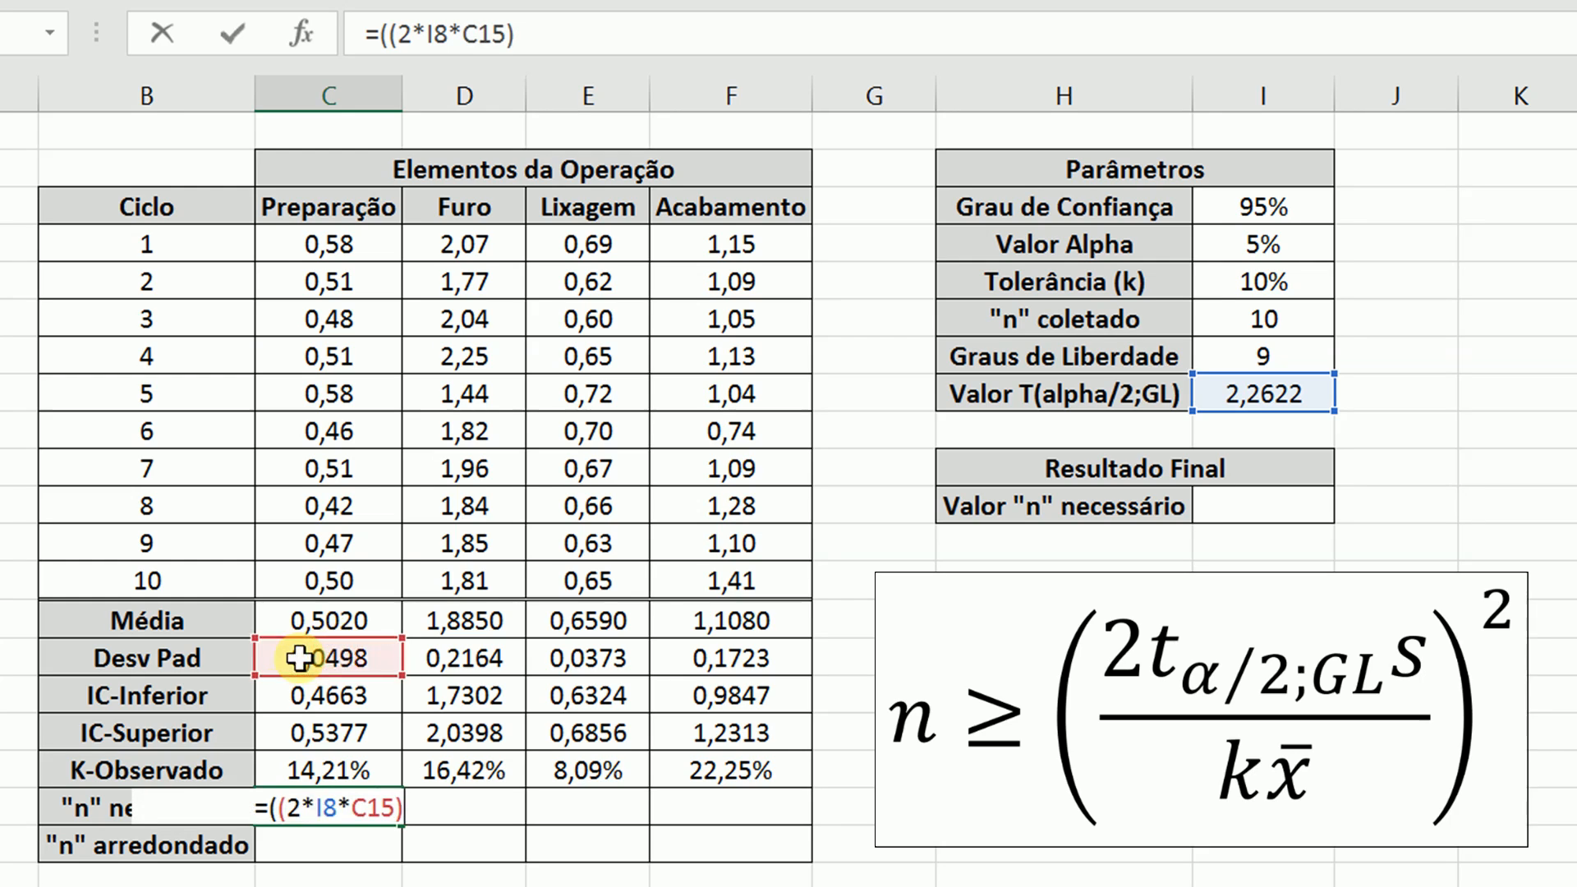
type("/(")
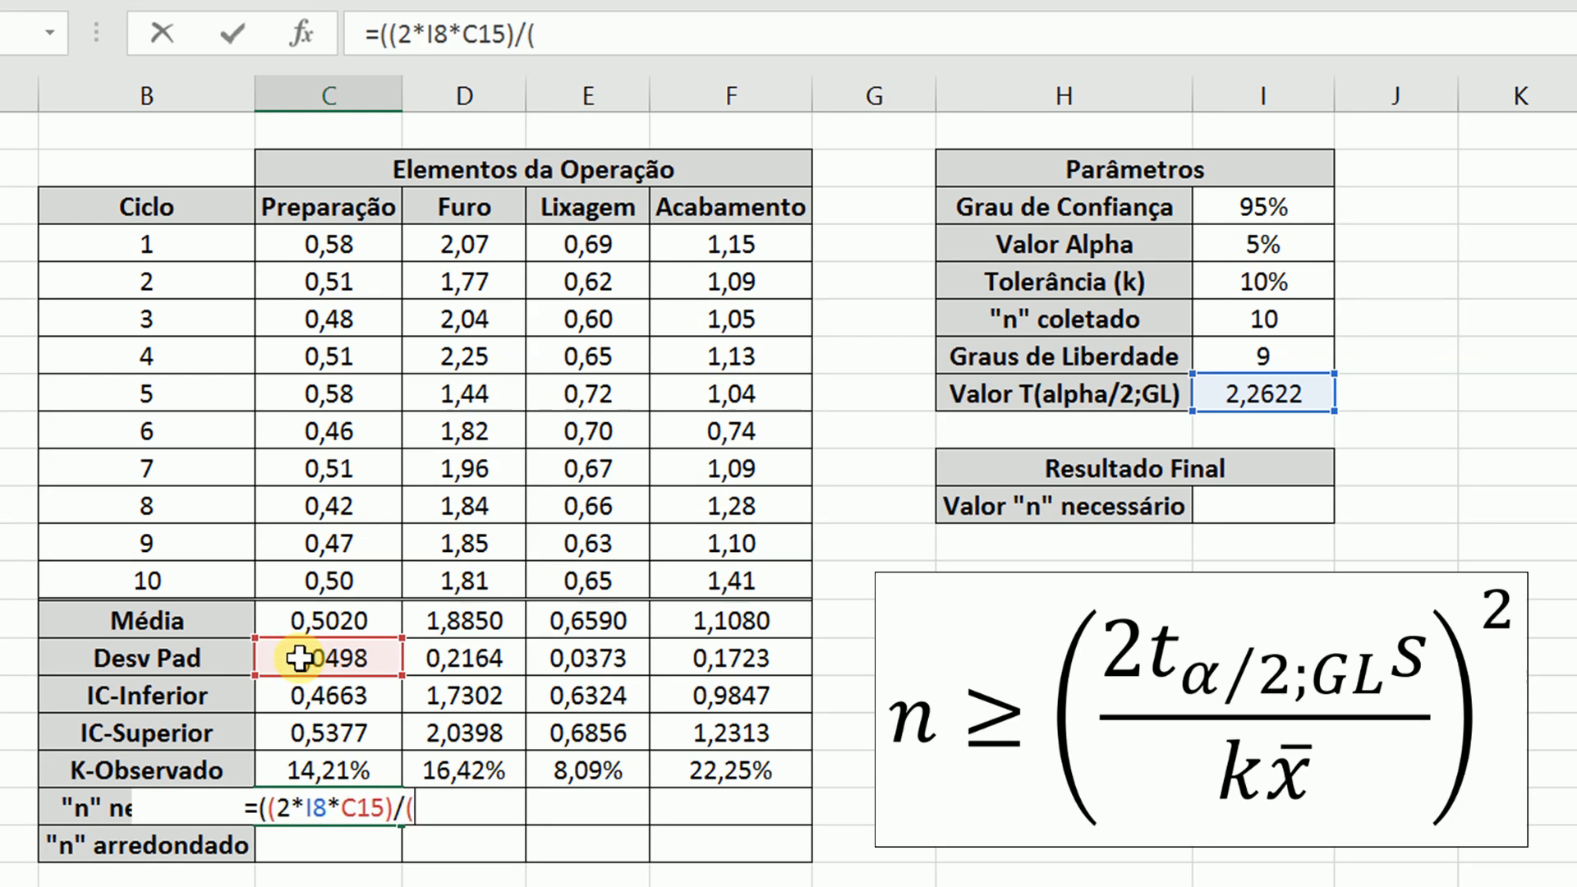
left_click(1292, 282)
type("*")
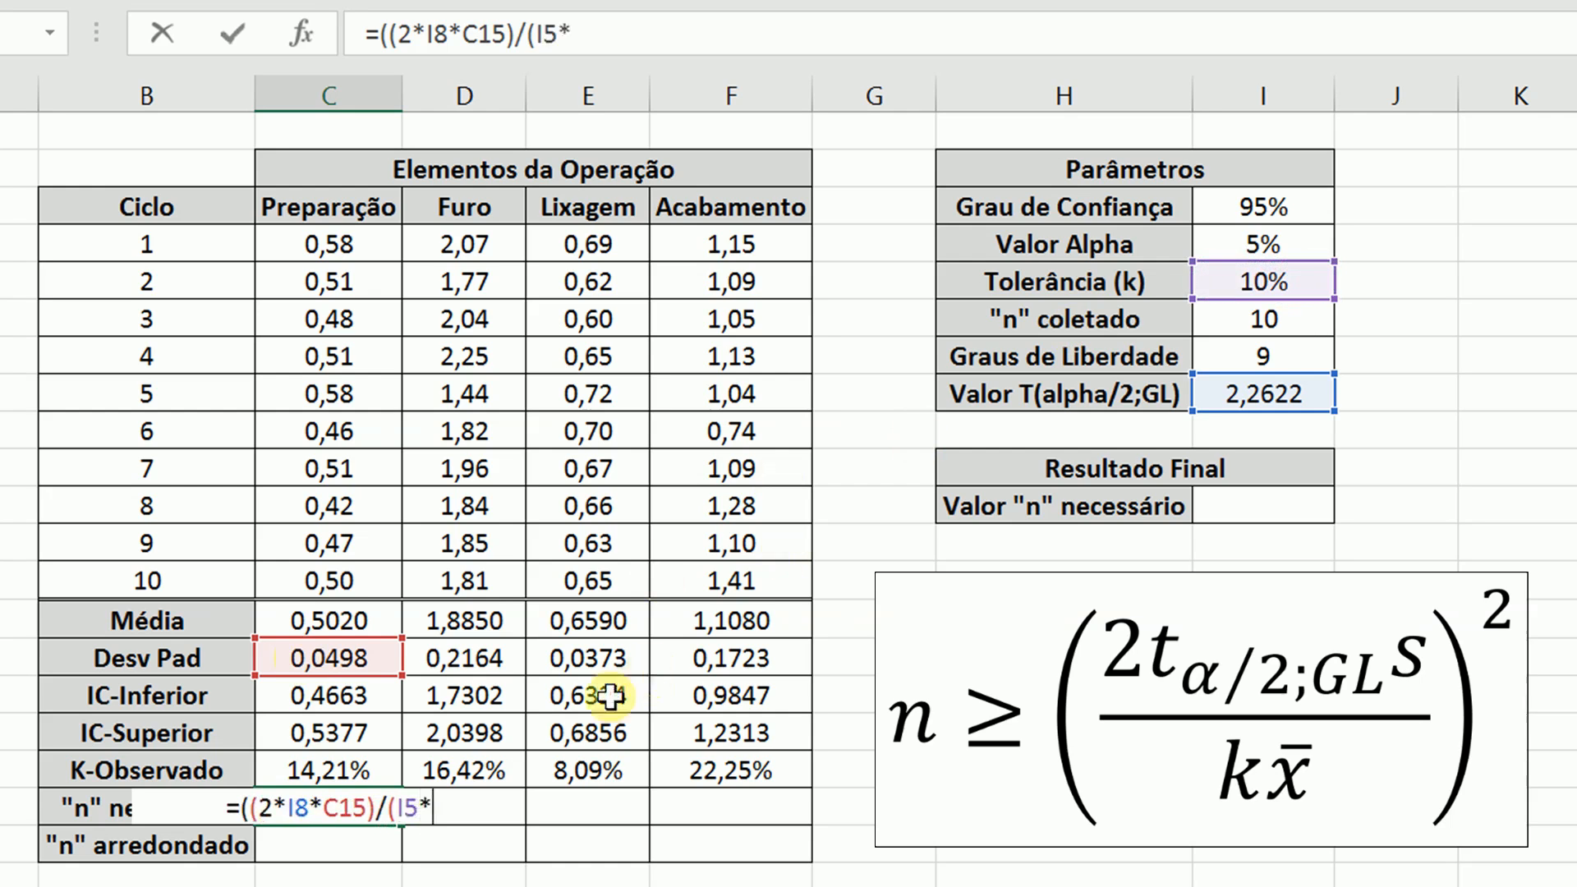
left_click(285, 620)
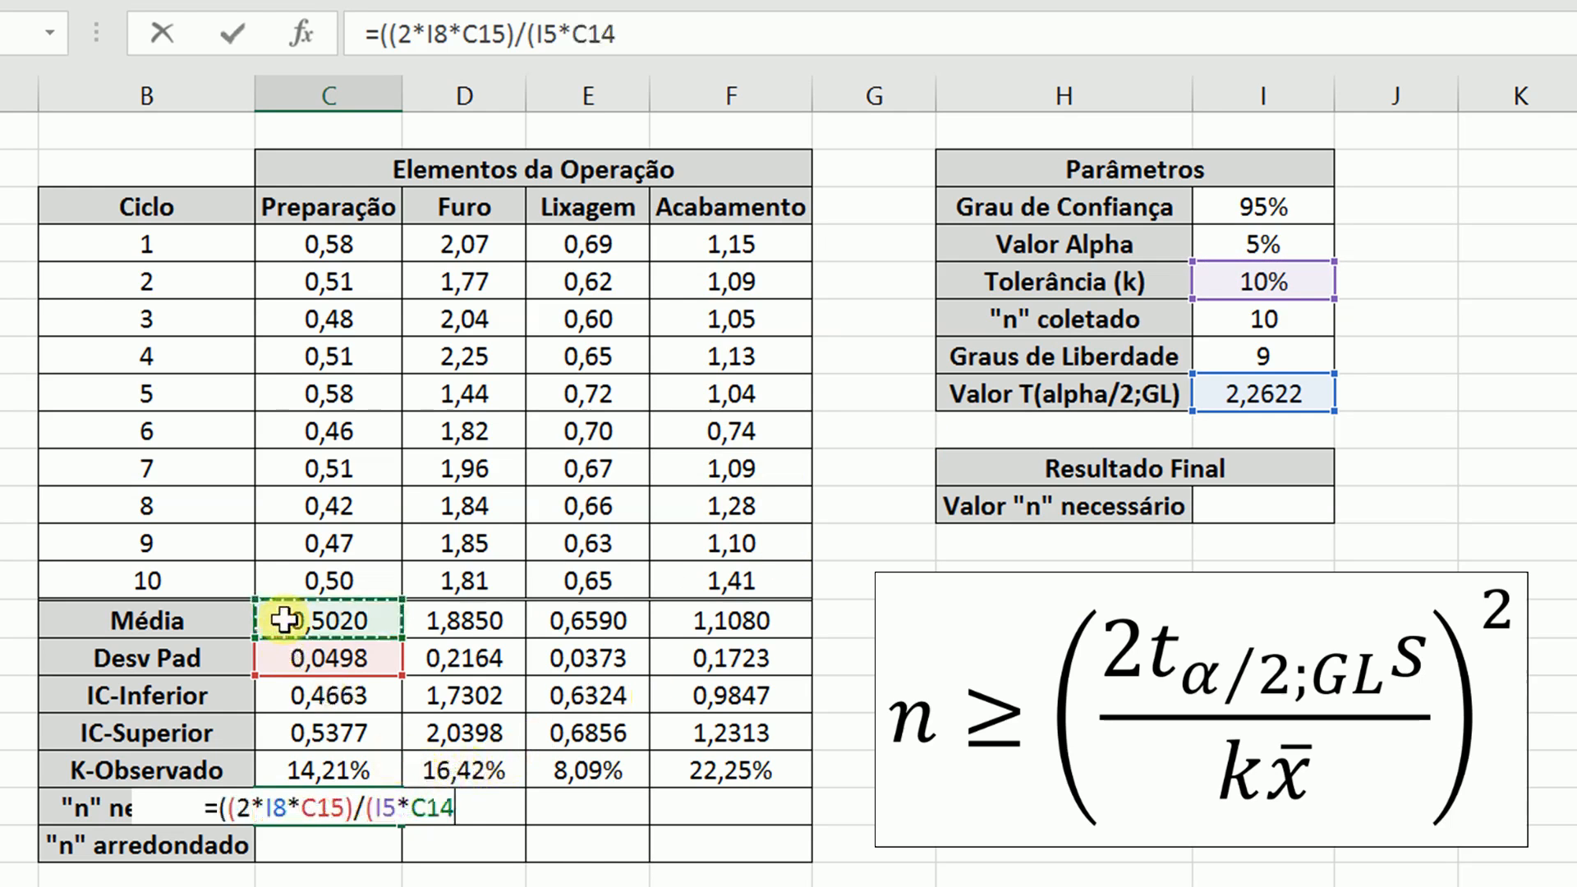
type("))")
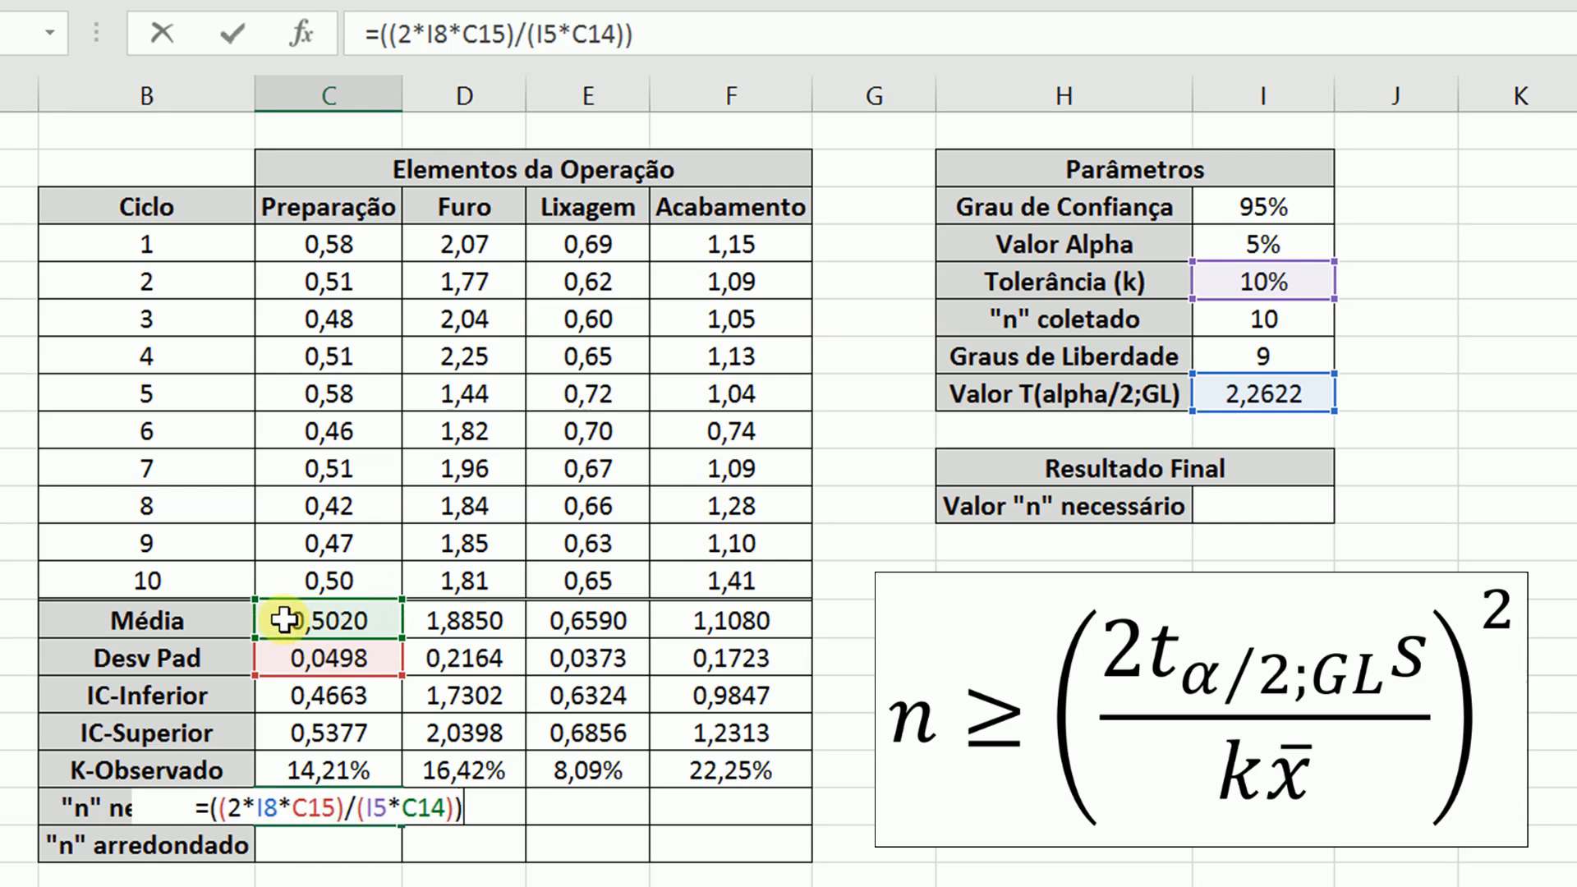
type("^2")
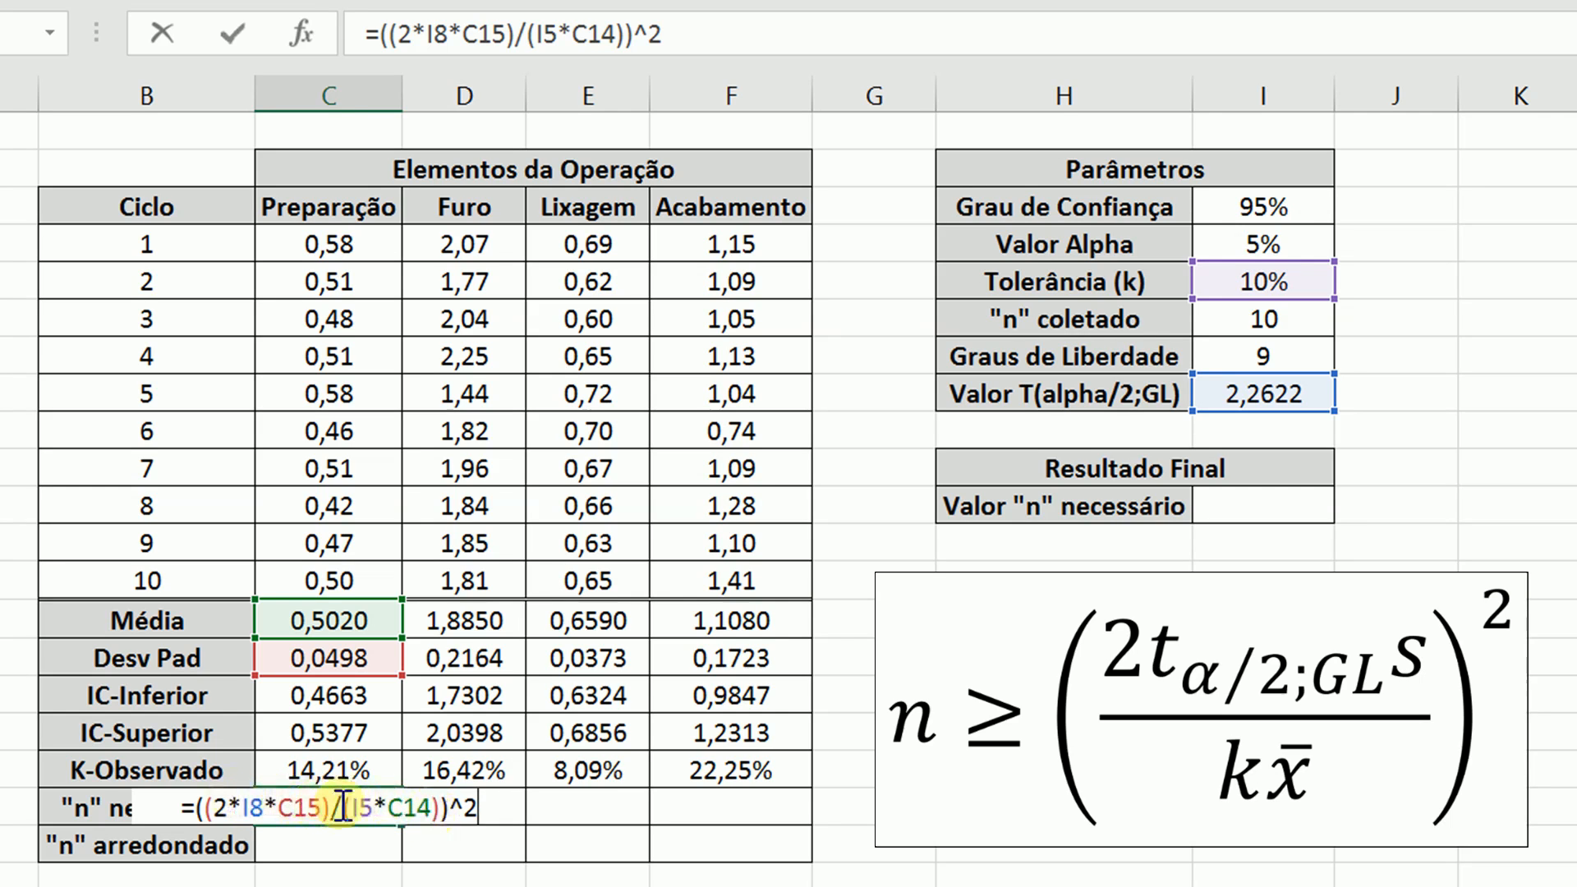
key("Return")
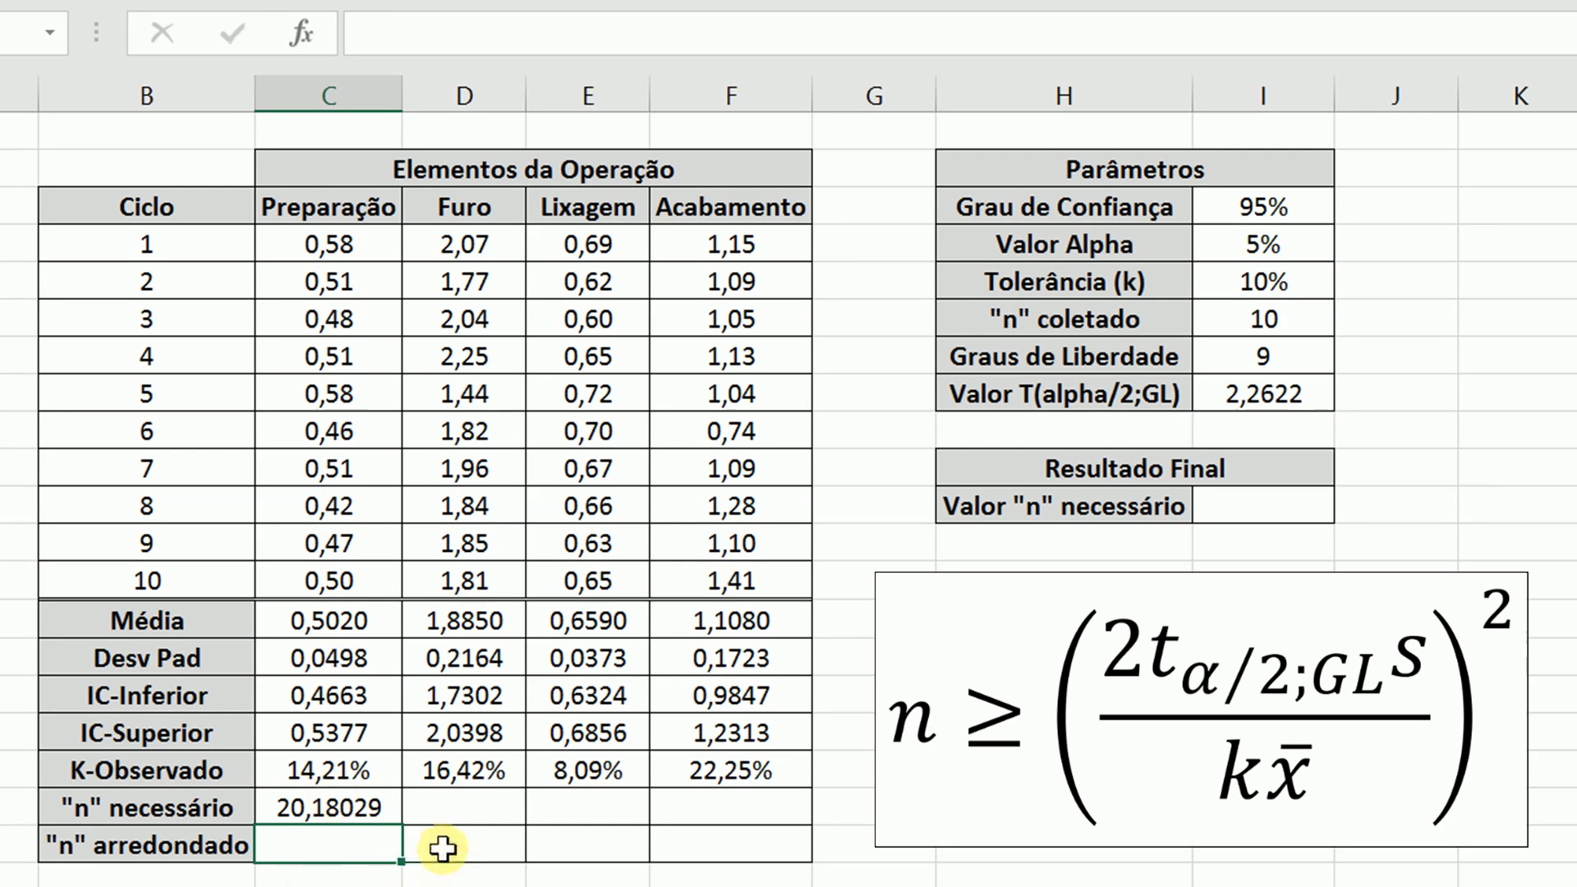
Make the references to I8 and I5 absolute in the C19 formula, giving =((2*$I$8*C15)/($I$5*C14))^2.
left_click(377, 806)
double_click(349, 807)
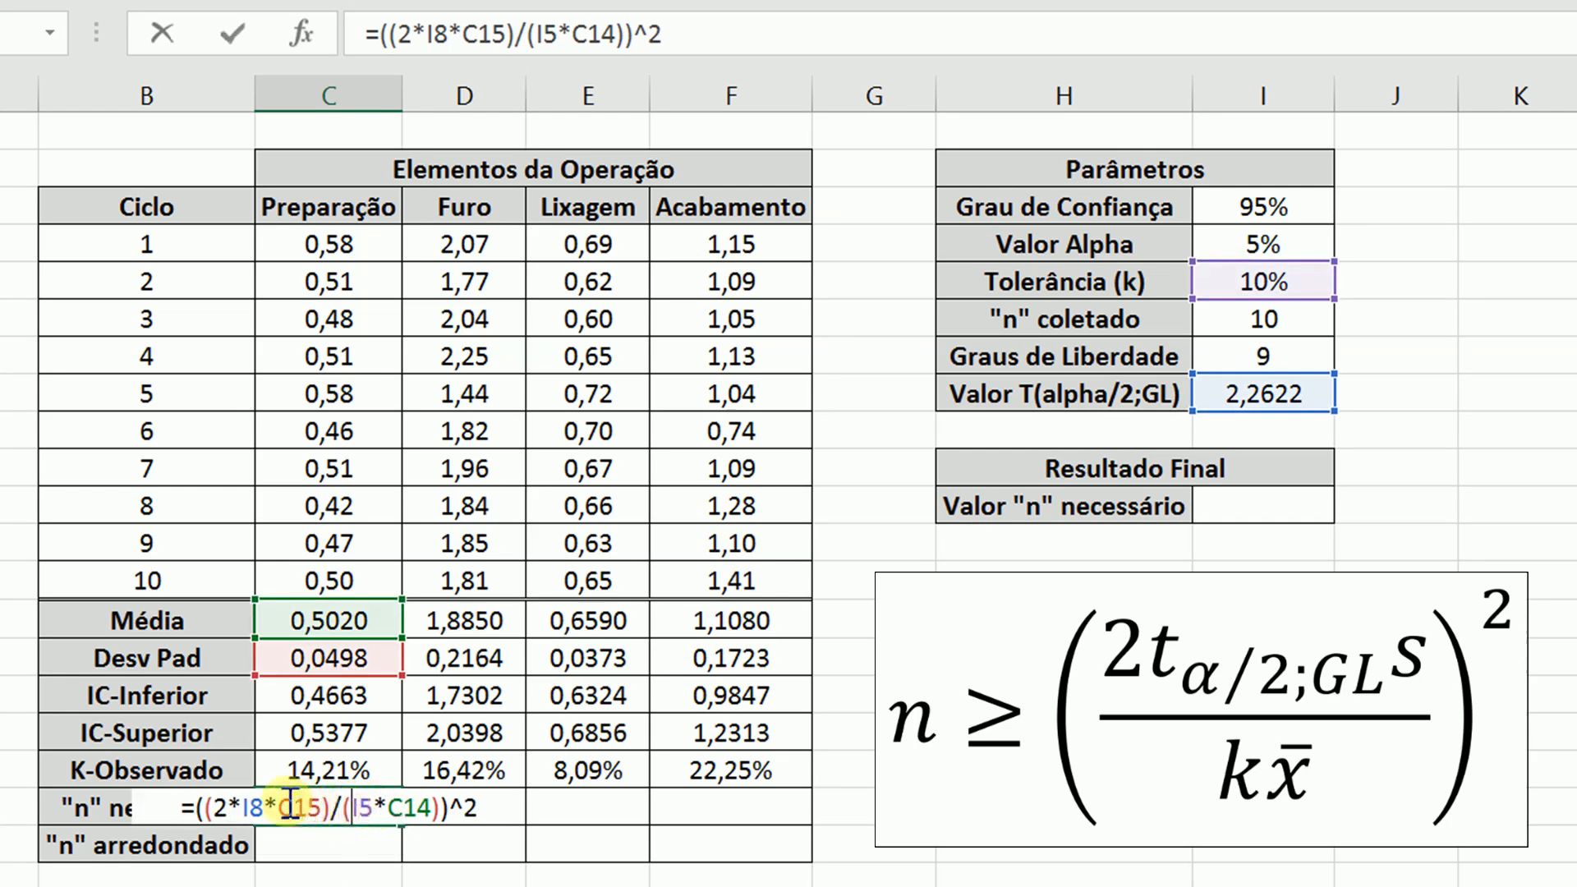
left_click(261, 807)
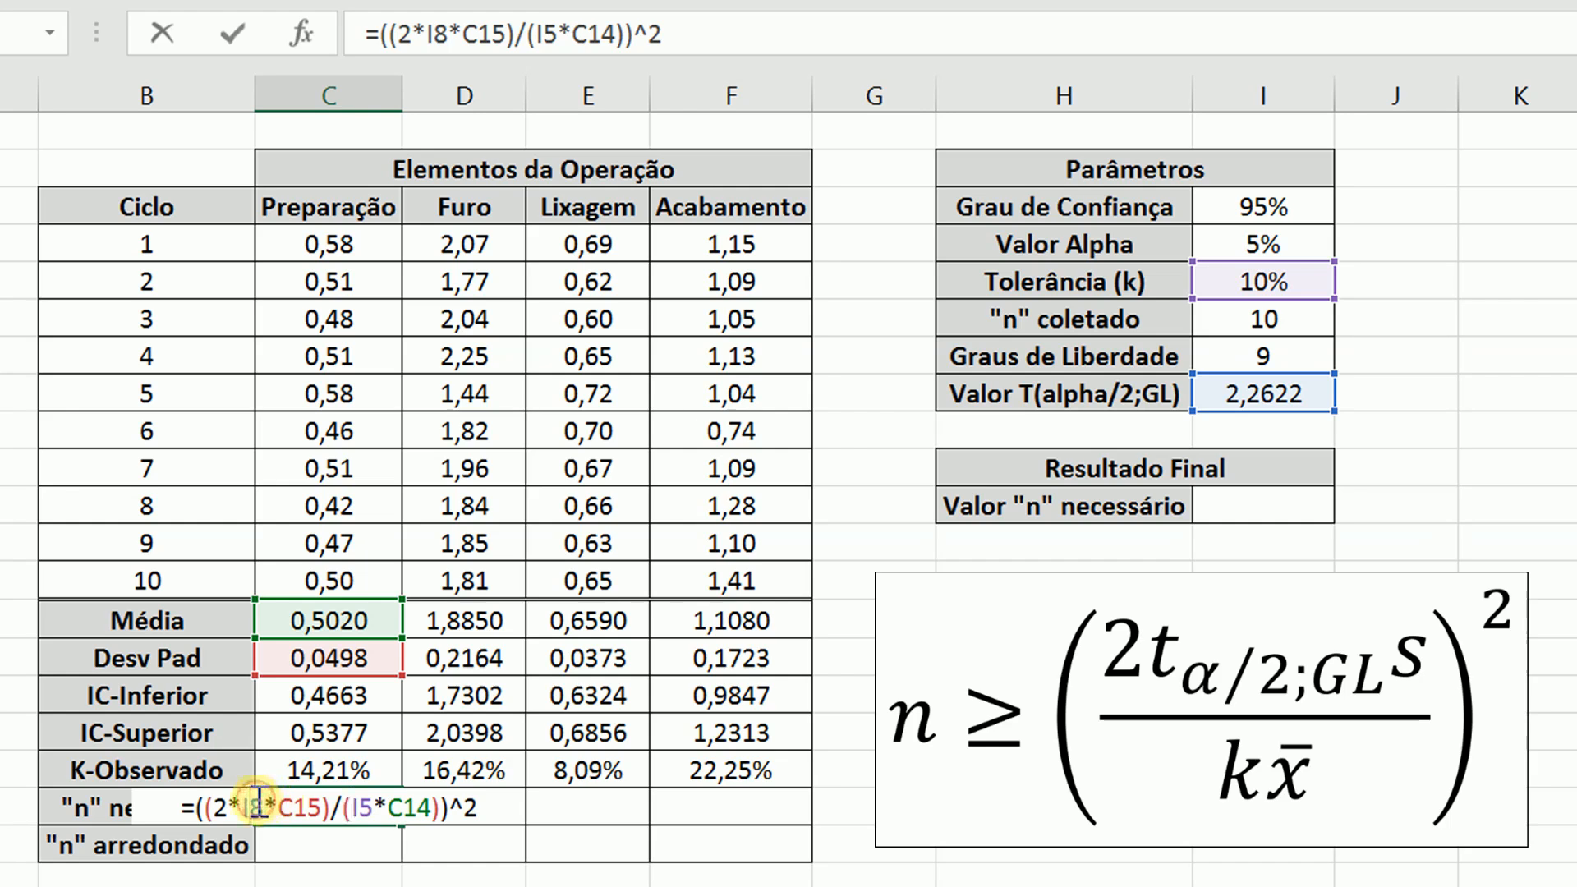
key("F4")
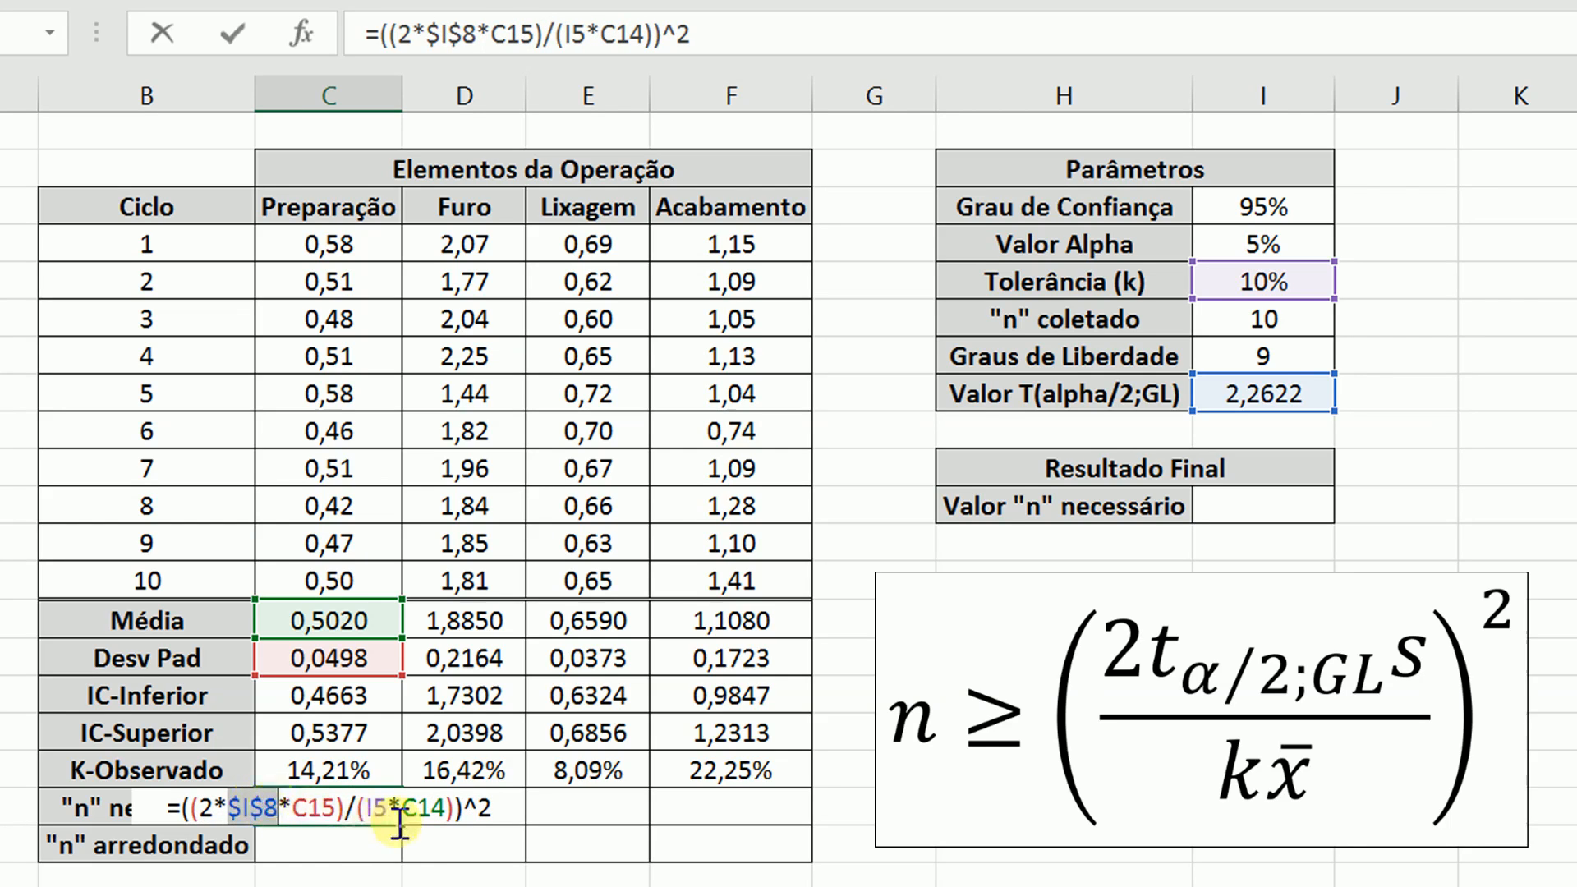
left_click(375, 807)
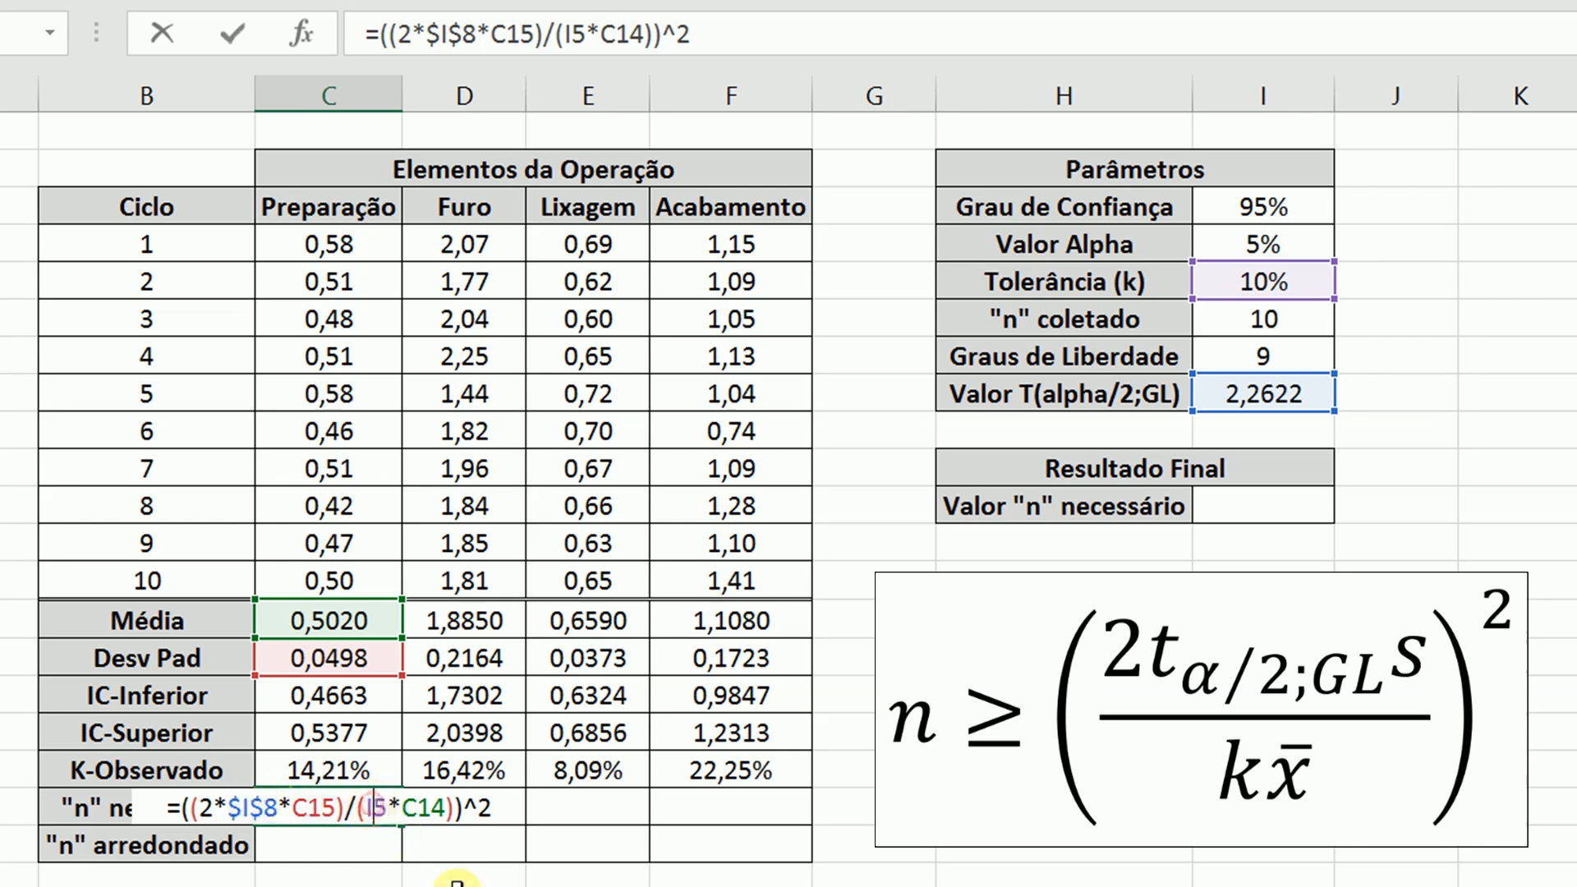
key("F4")
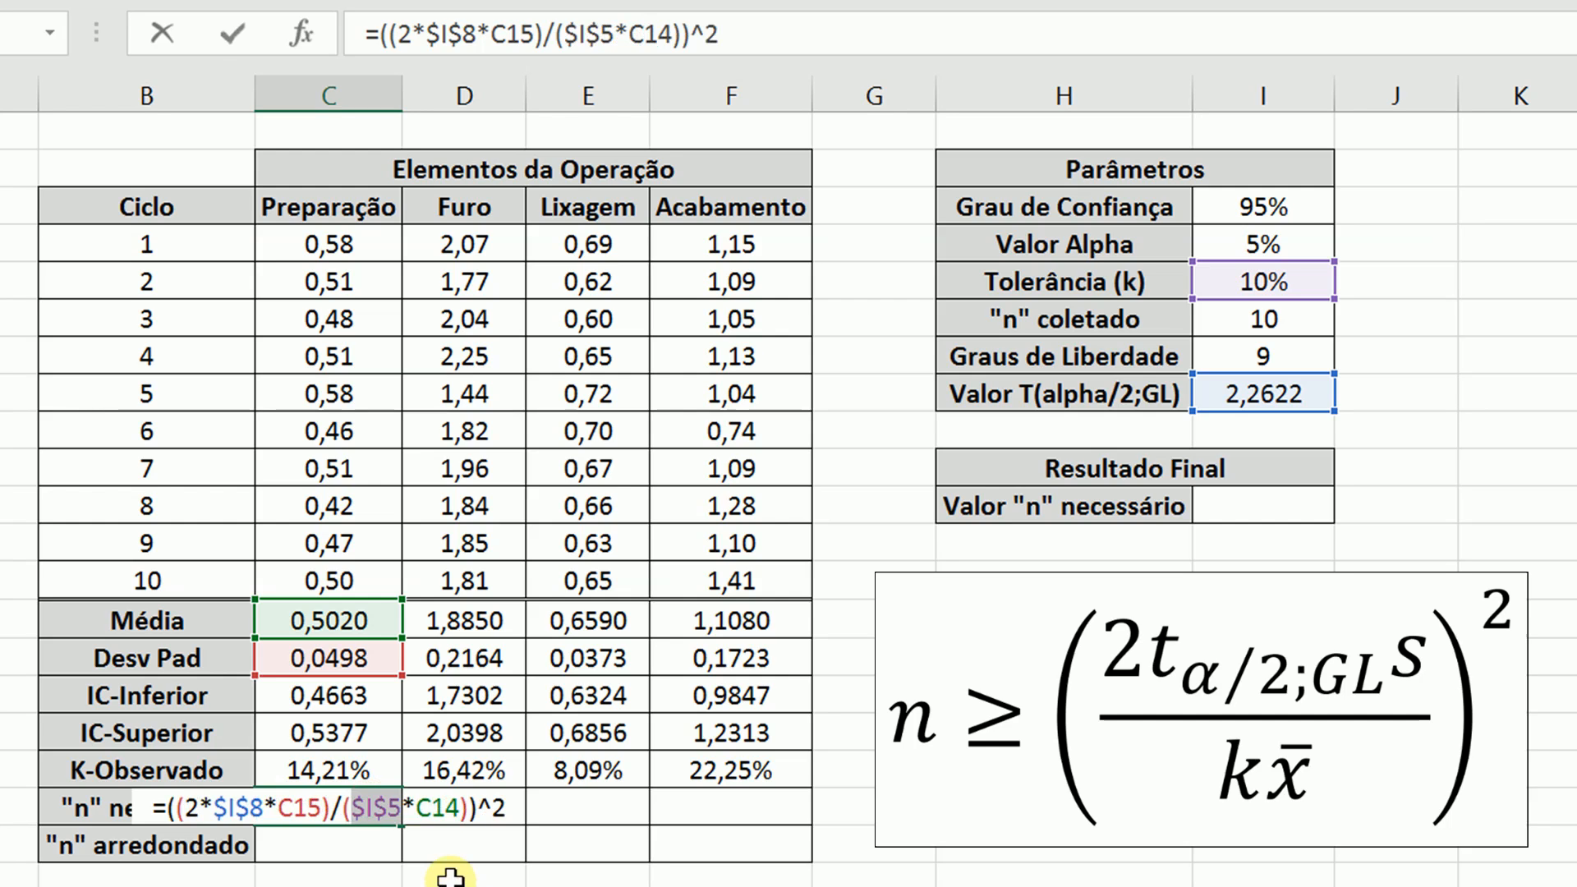
key("Return")
Copy the "n" necessário formula from C19 across to Acabamento in F19 and show C19:F19 with two decimal places.
left_click(337, 808)
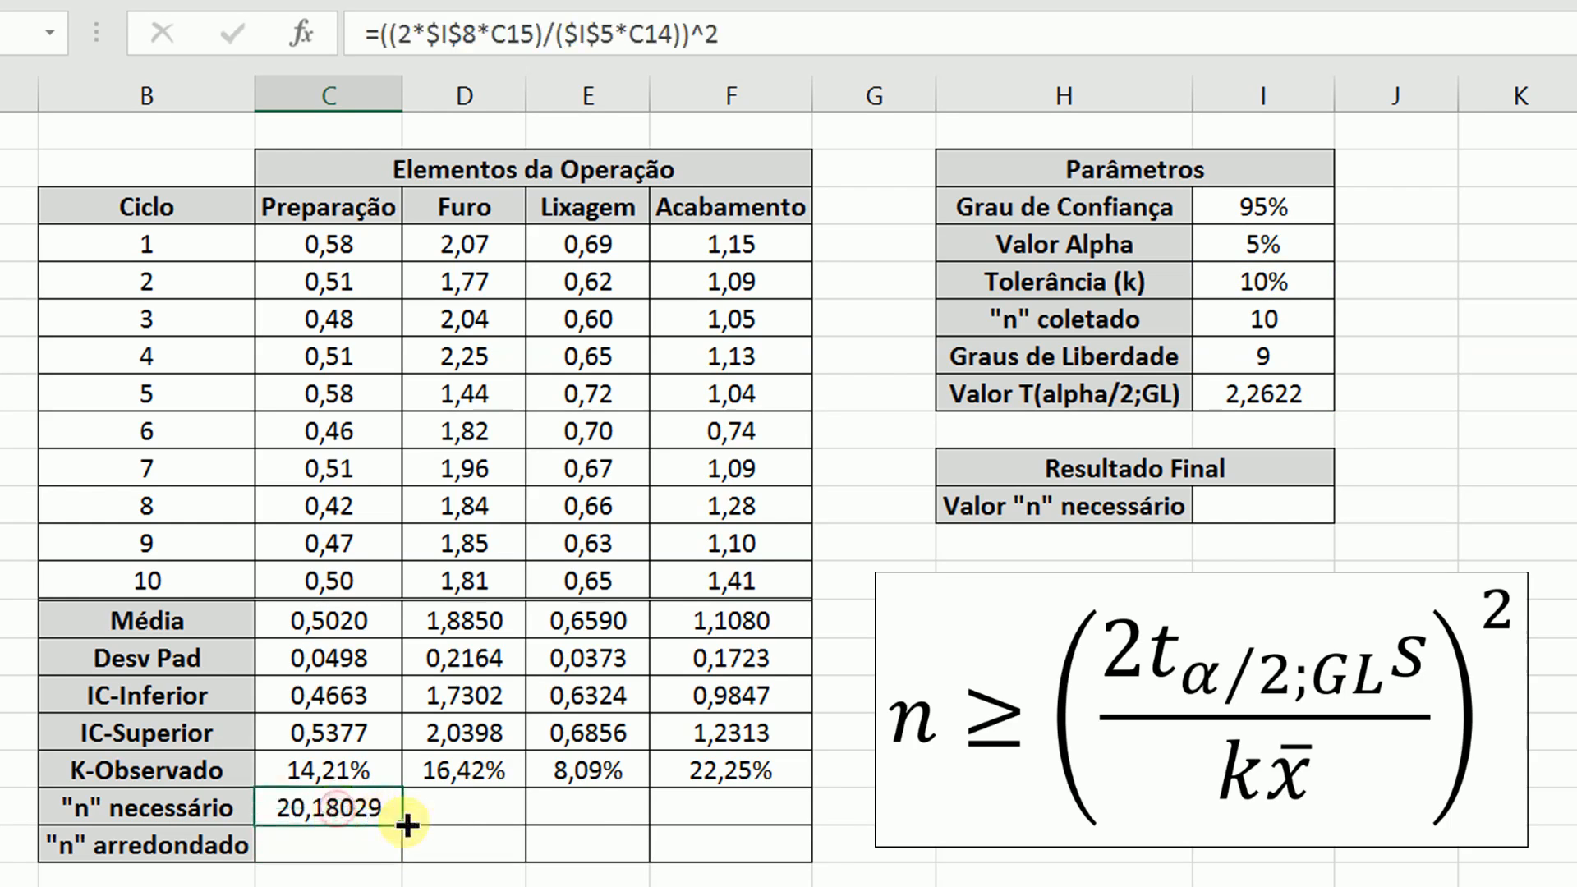
left_click_drag(407, 825, 733, 809)
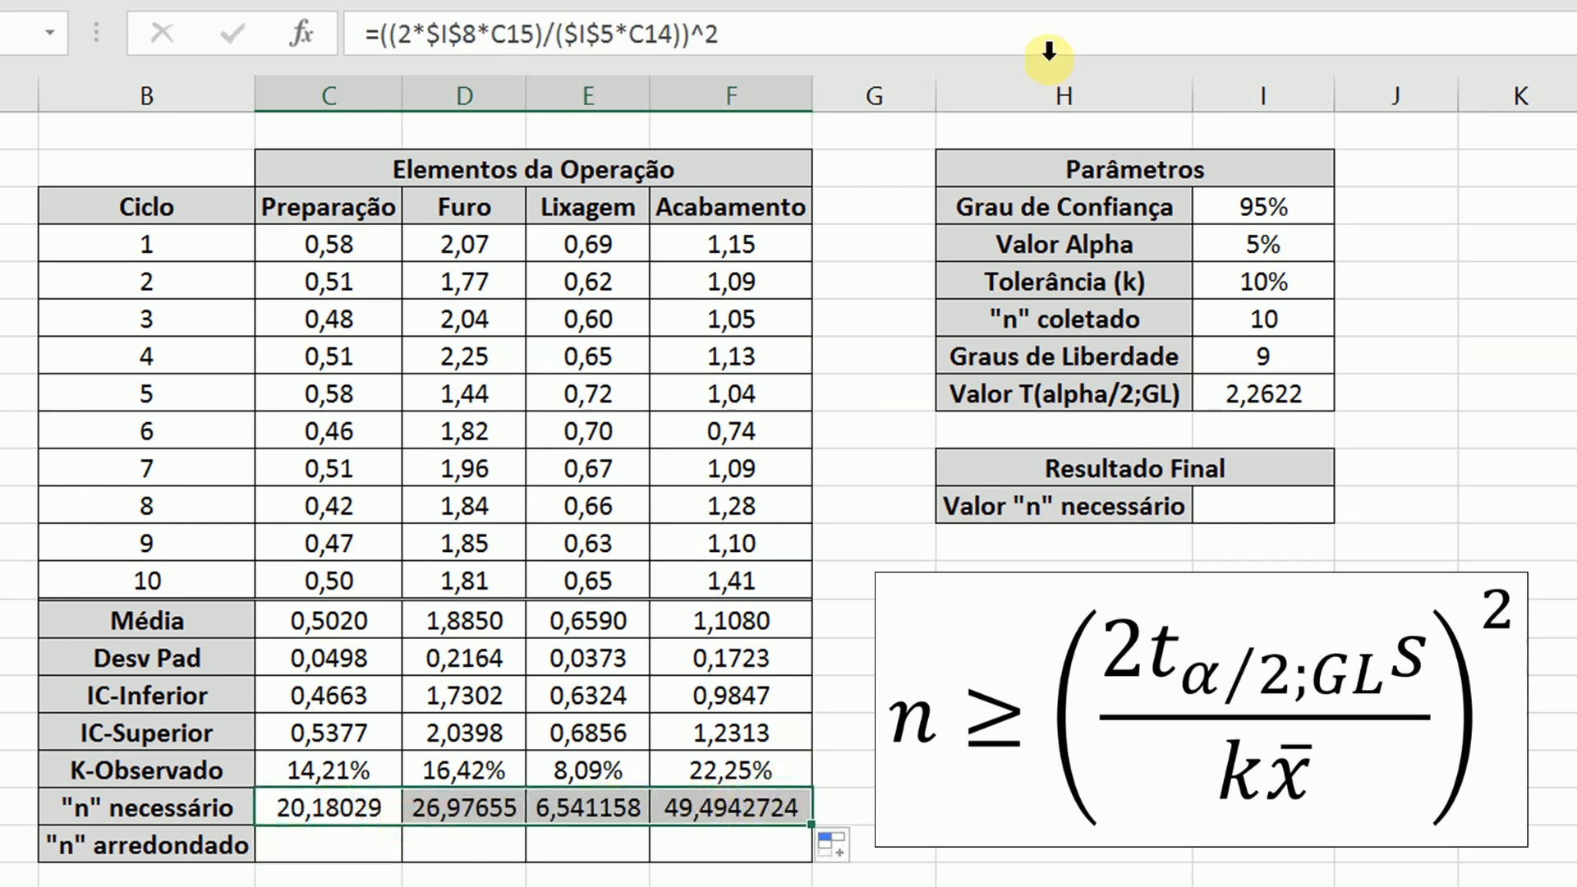
key("alt+h")
key("9")
key("alt+h")
key("9")
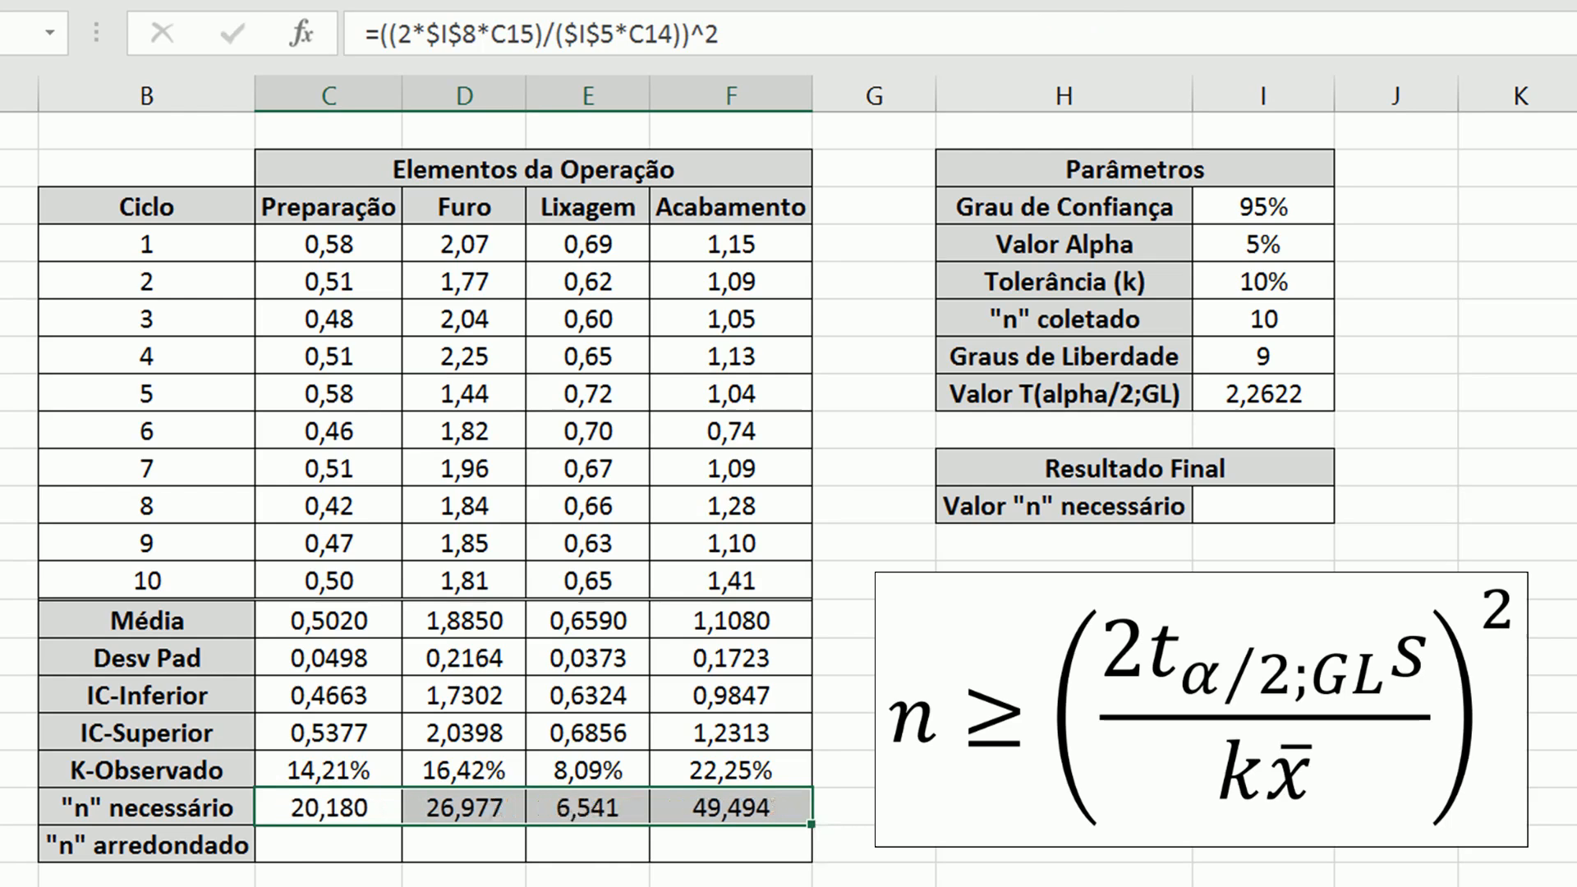
key("alt+h")
key("0")
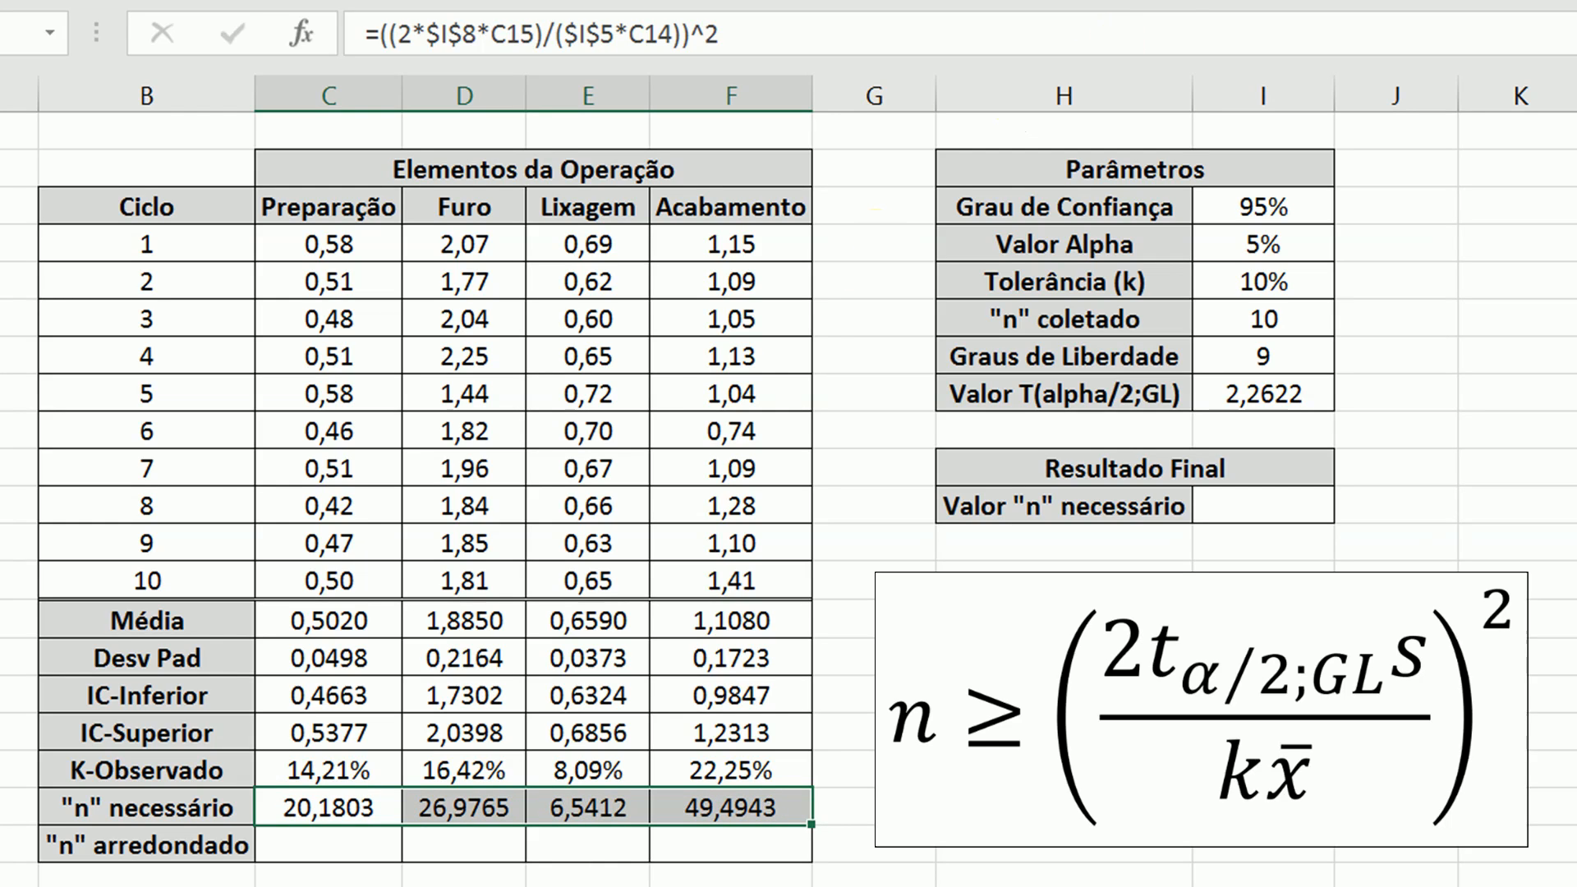
key("alt+h")
key("9")
key("alt+h")
key("9")
Round the "n" necessário of Preparação up to a whole number in C20 with =ARREDONDAR.PARA.CIMA(C19;0).
left_click(346, 836)
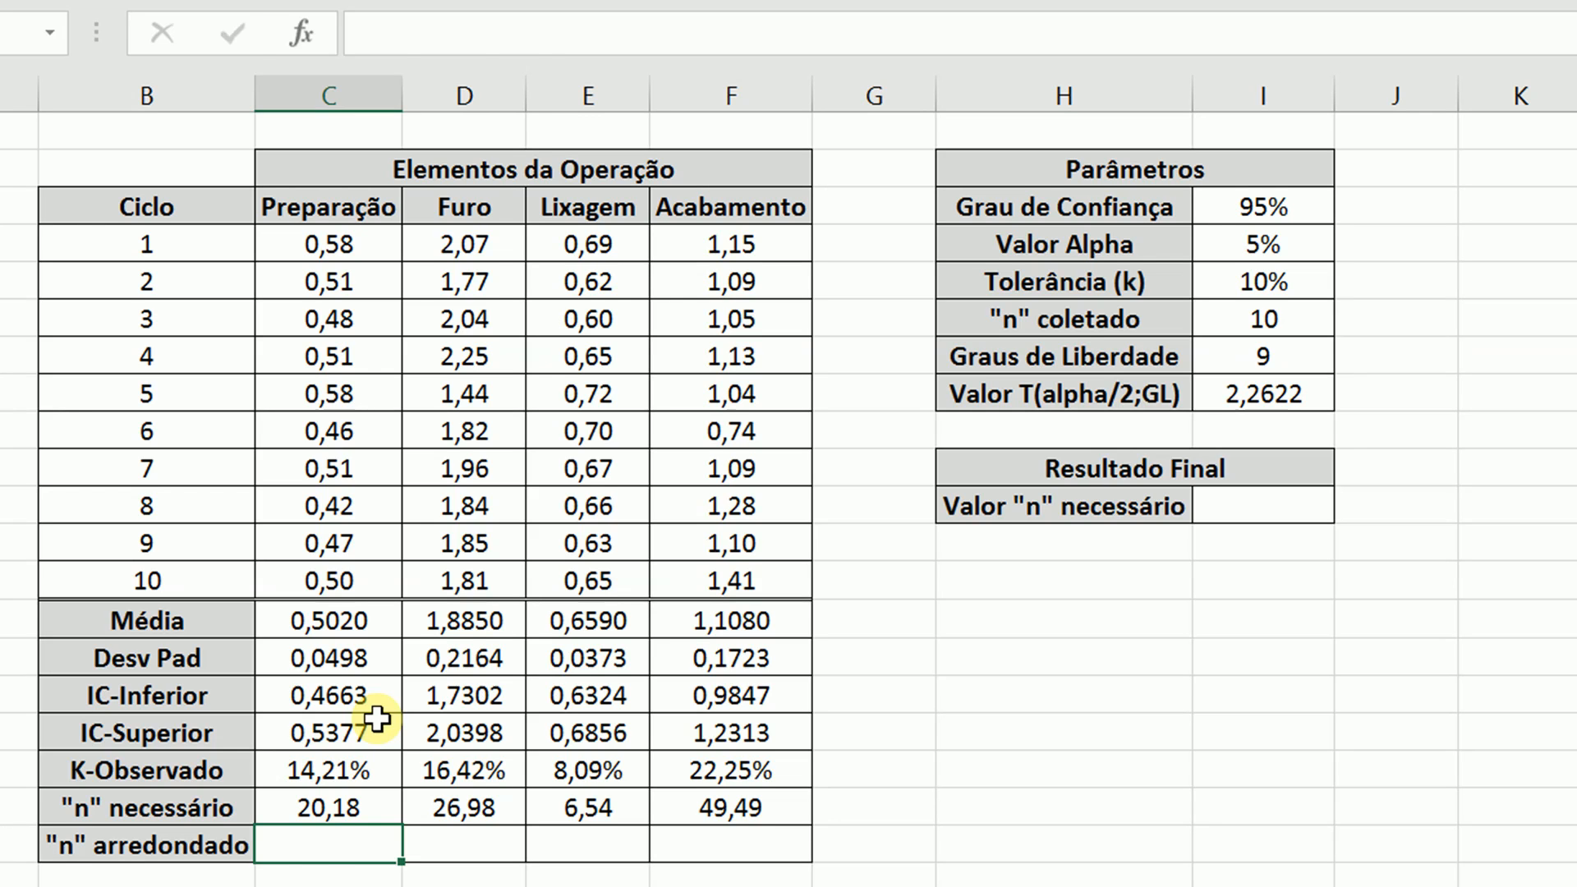
key("Left")
key("Right")
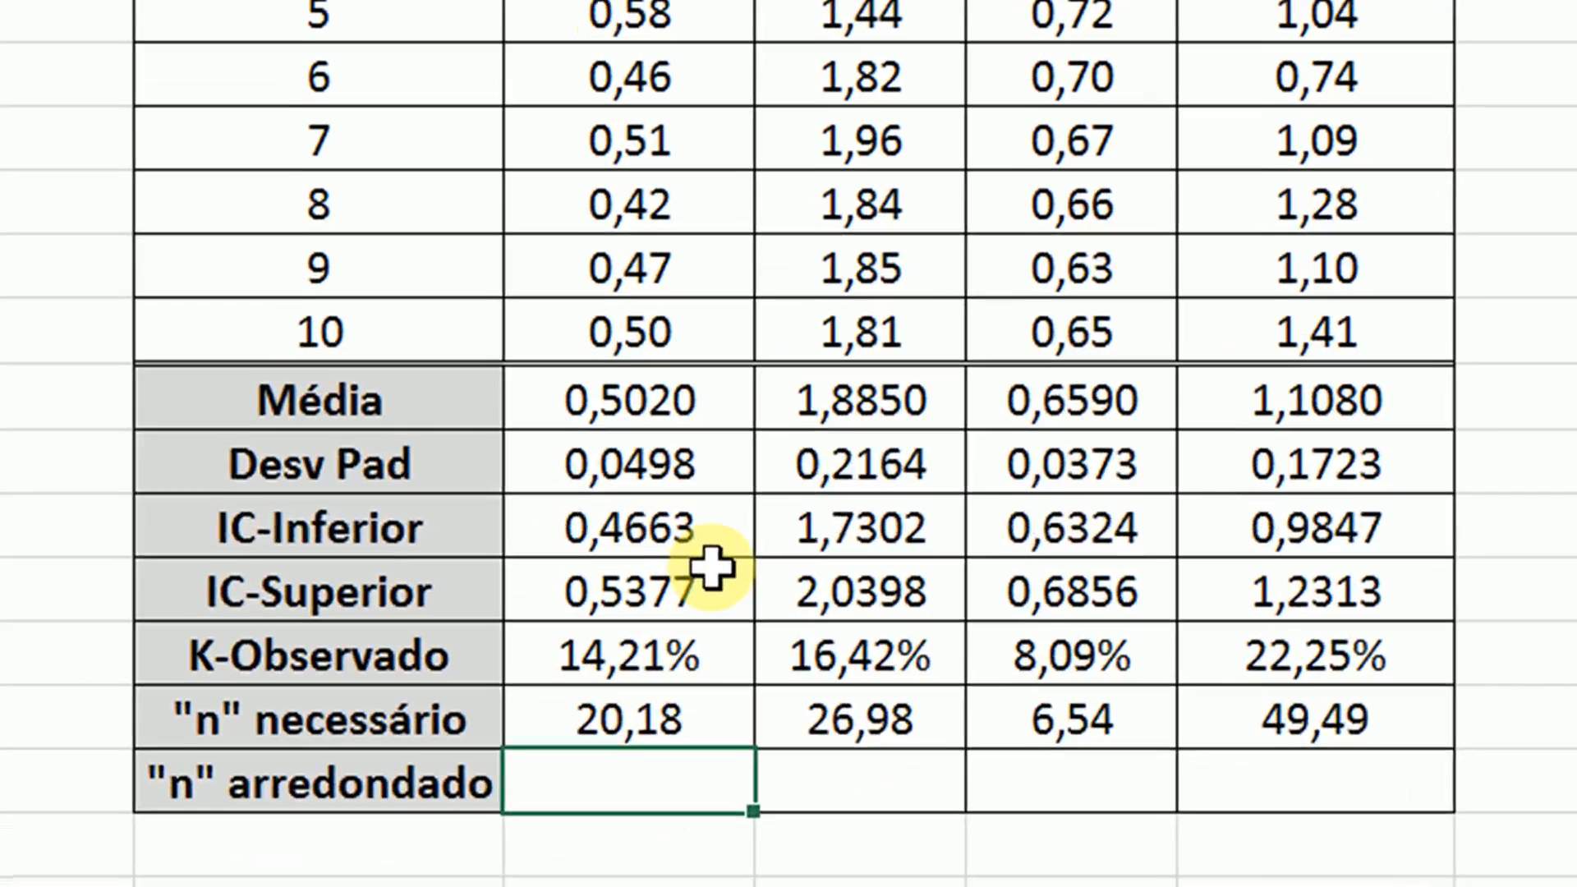
type("=ar")
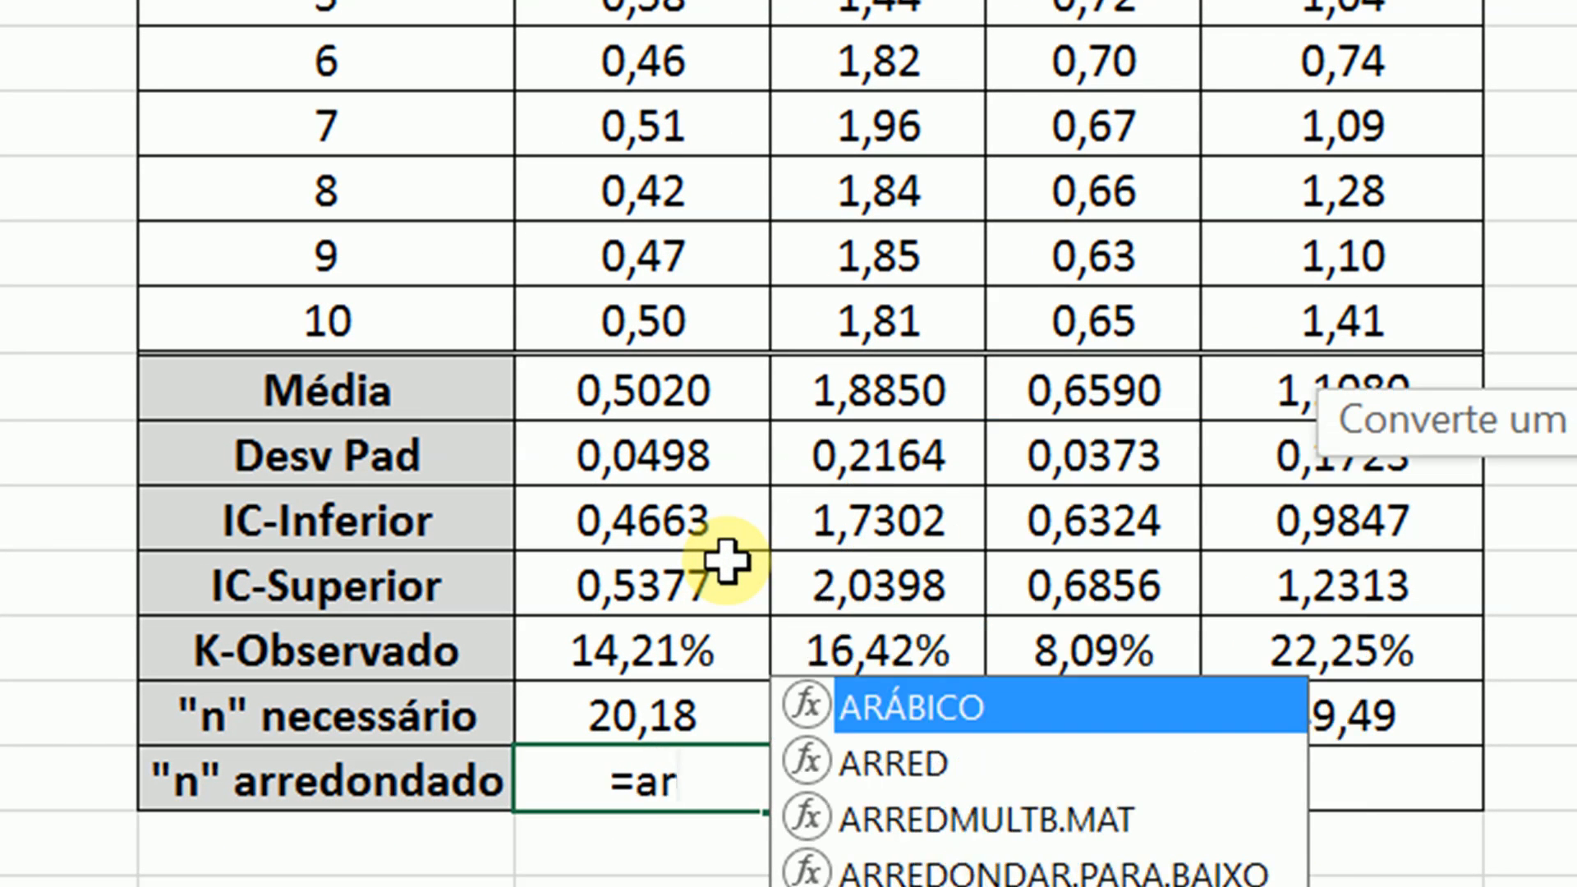
type("r")
key("Down")
key("Down")
key("Down")
key("Tab")
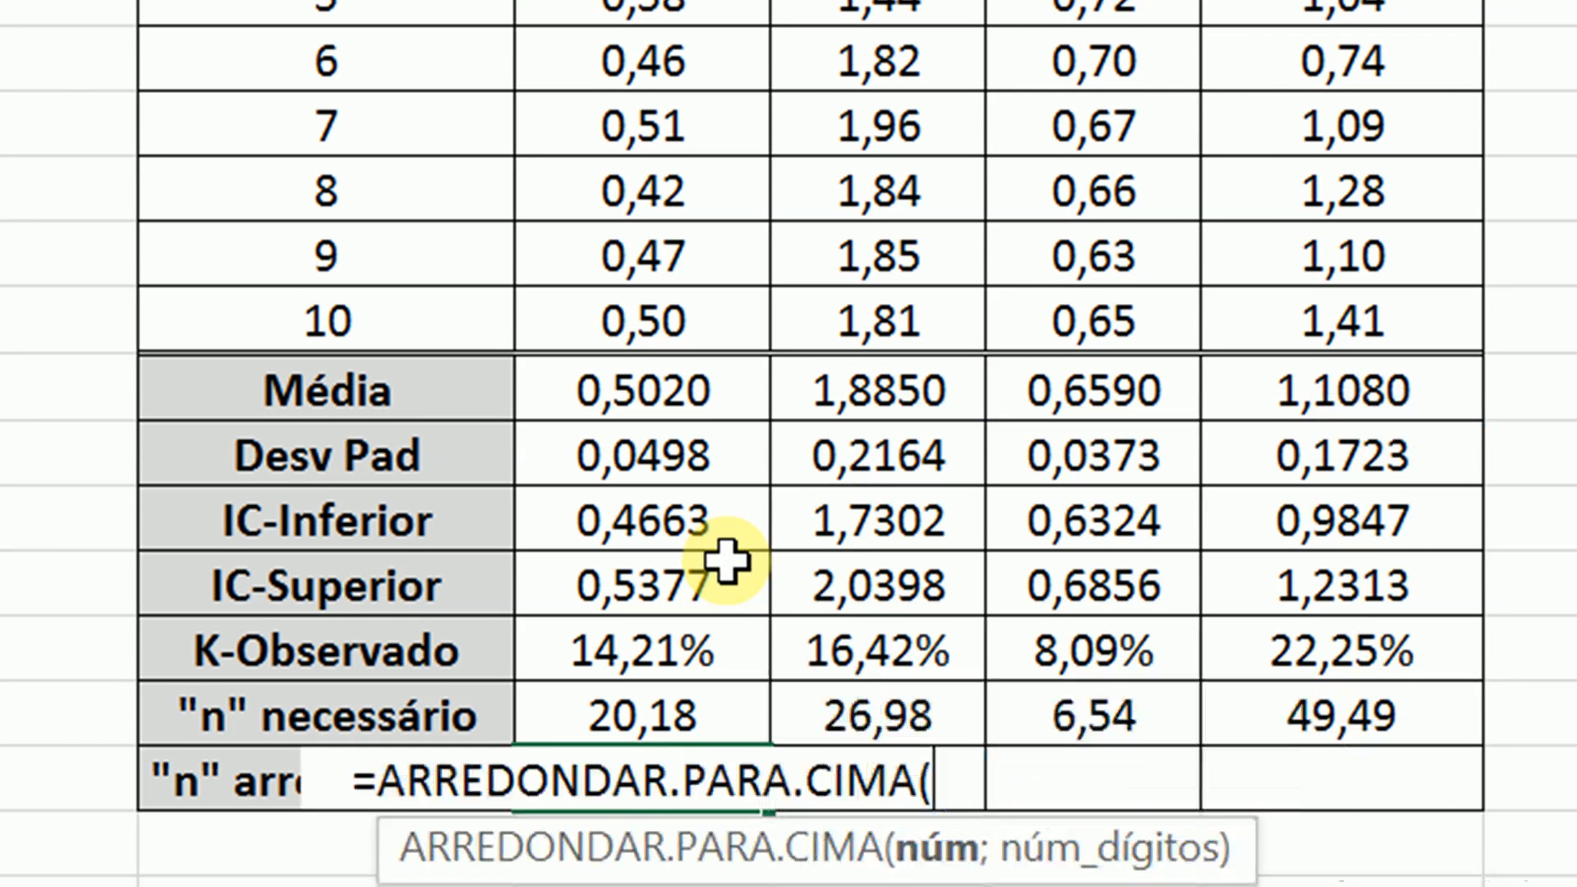
key("Up")
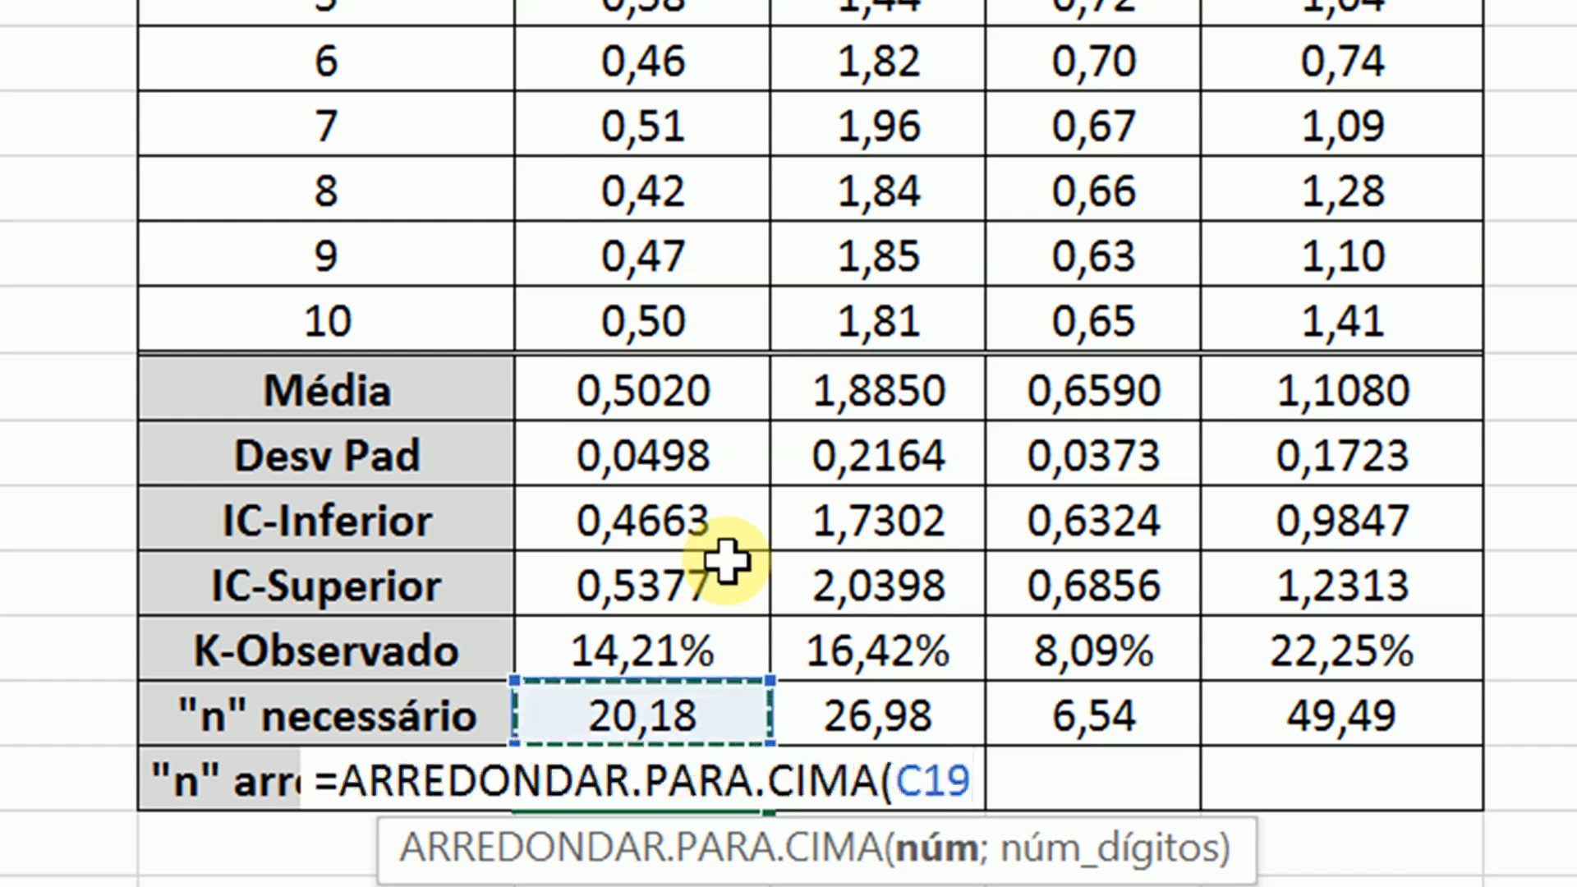
type(";0")
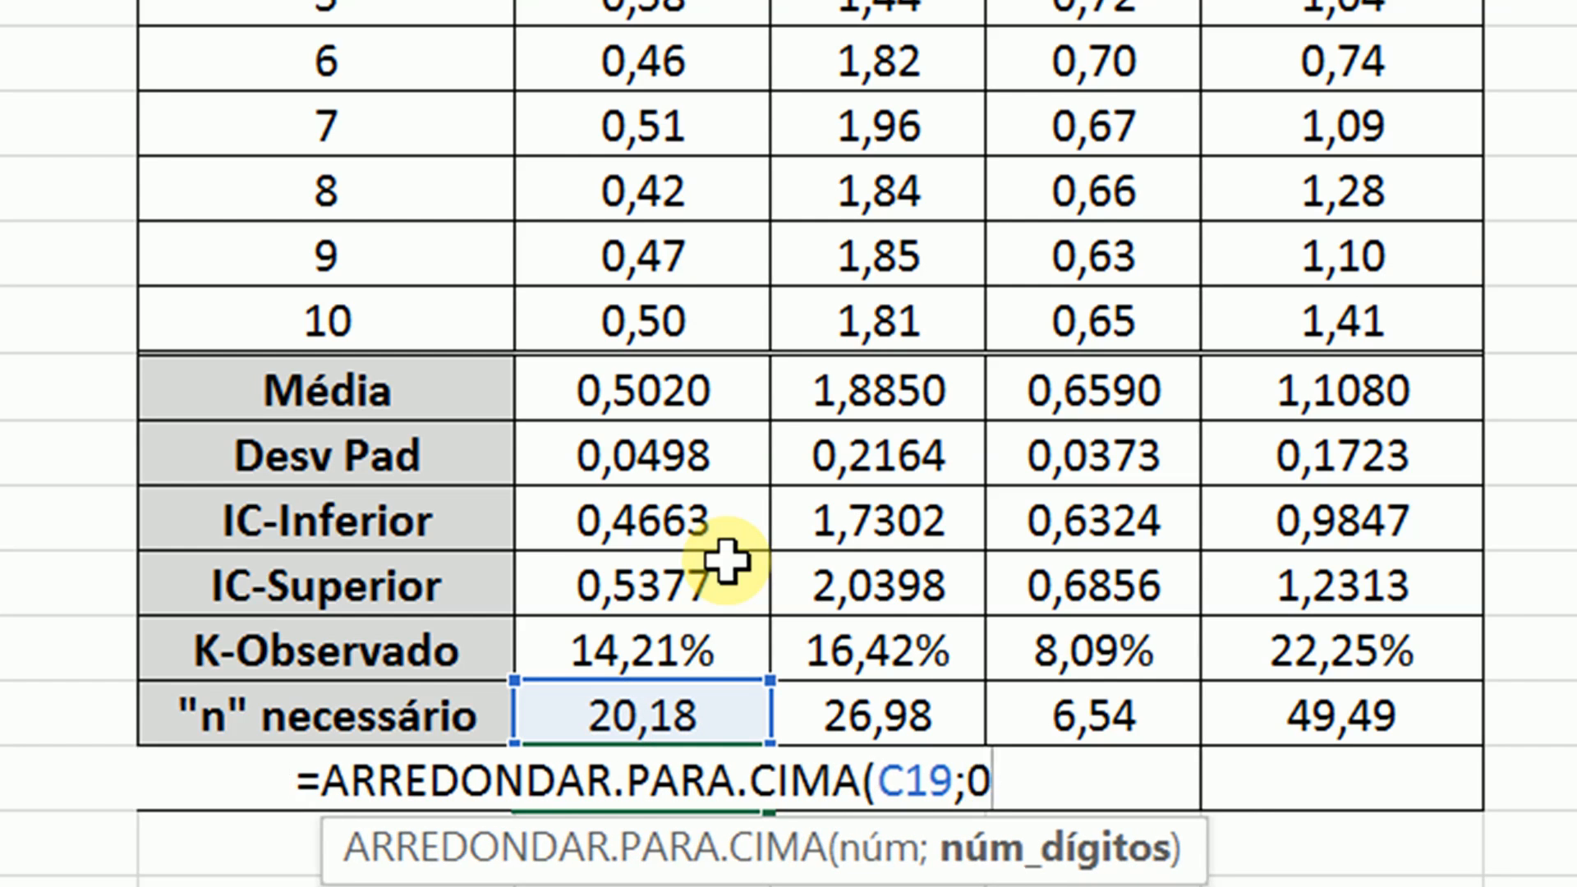
type(")")
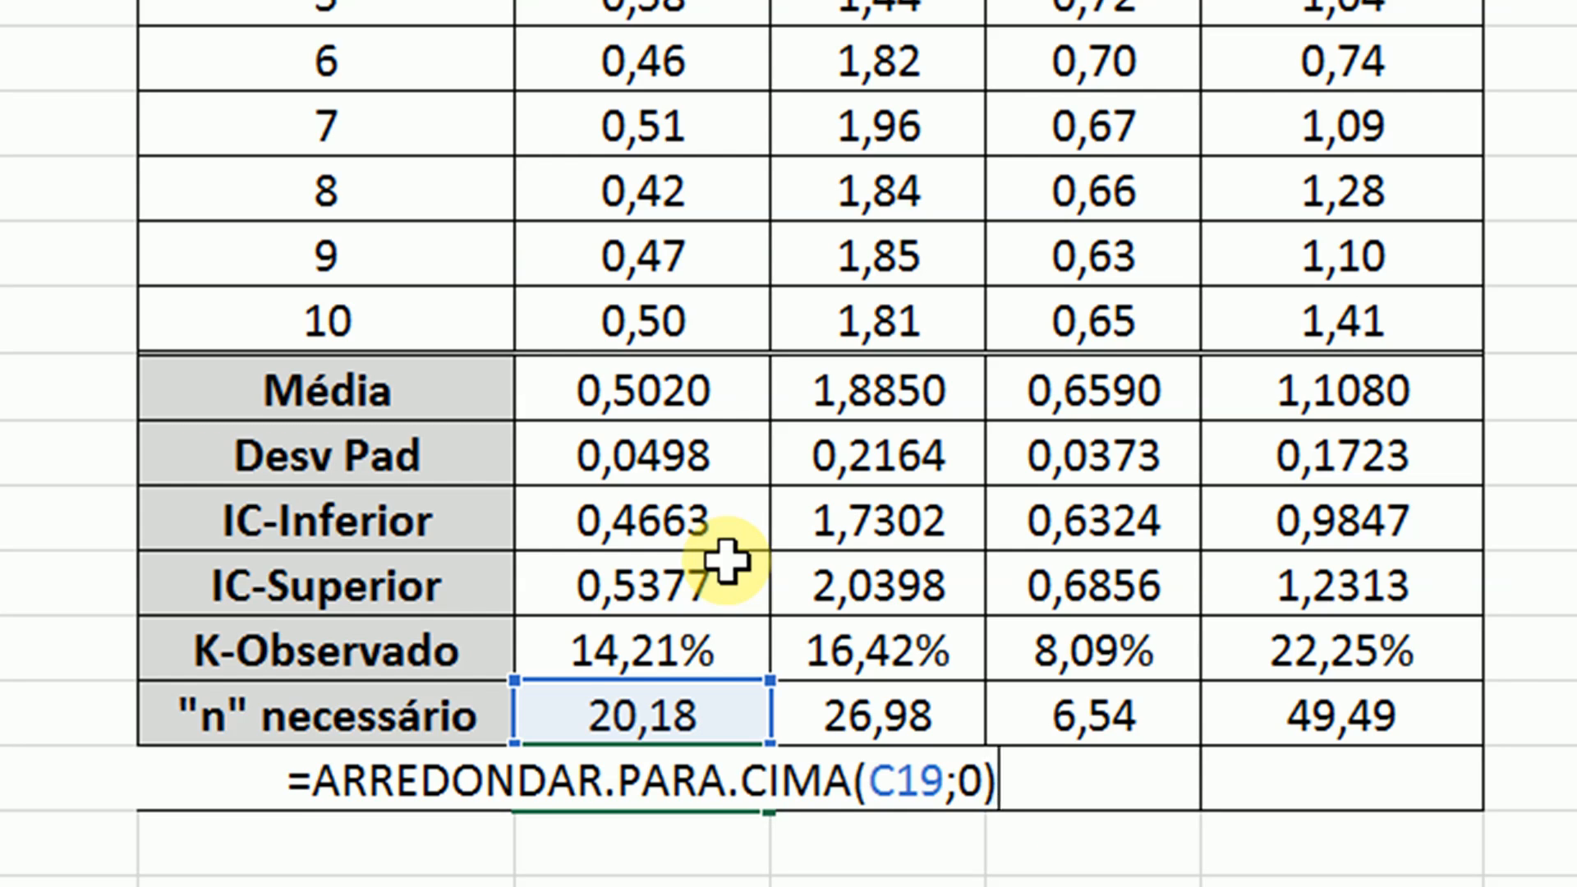
key("Return")
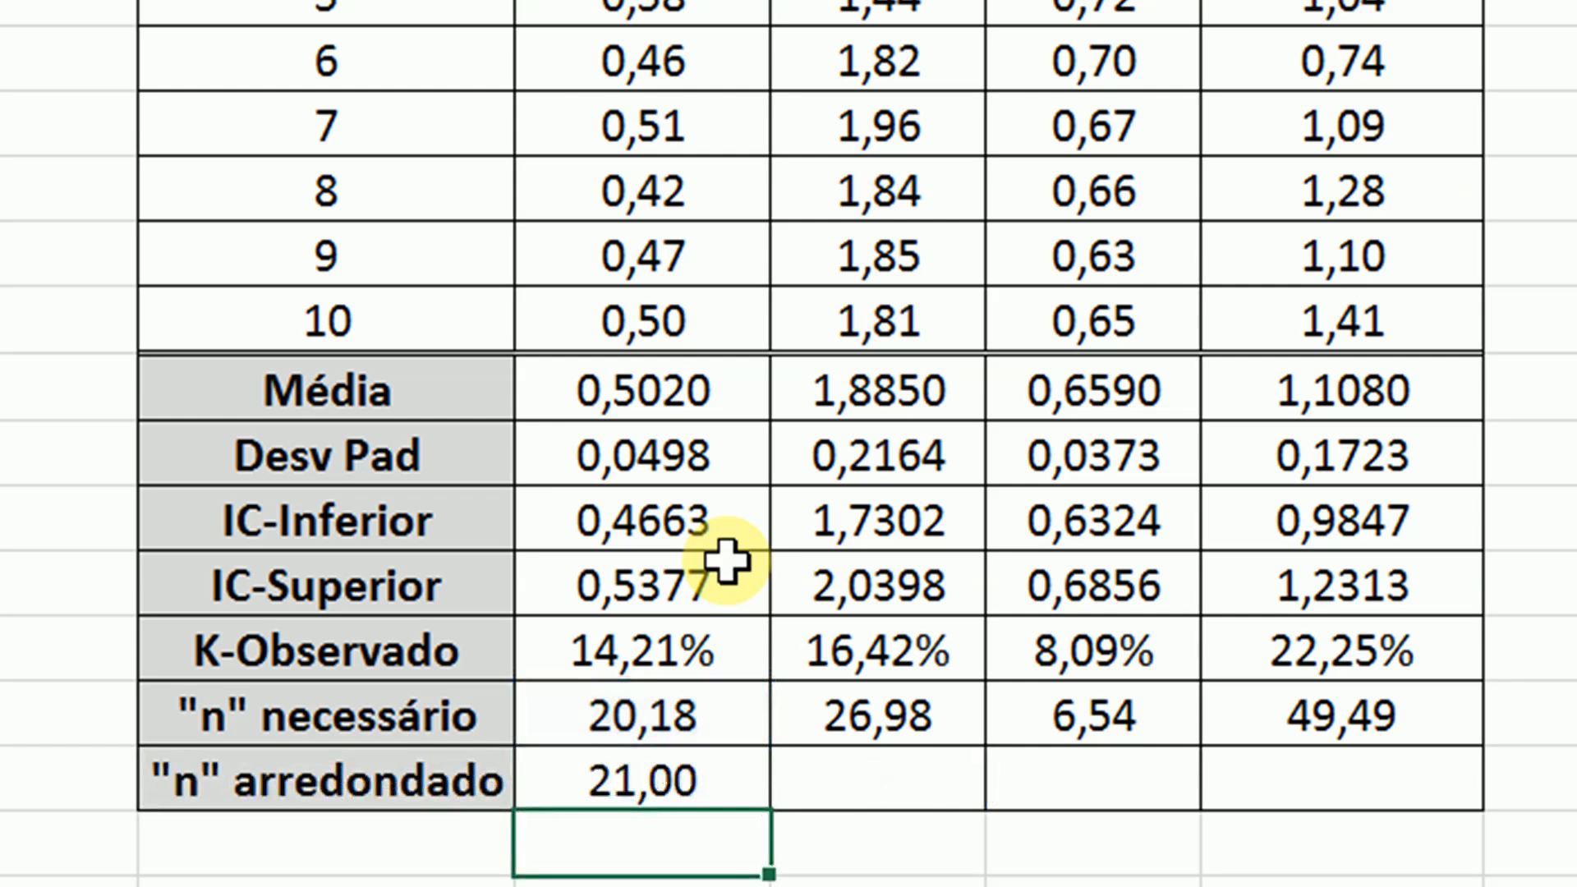
Copy the "n" arredondado formula from C20 across to Acabamento in F20 and show C20:F20 without decimal places.
key("Up")
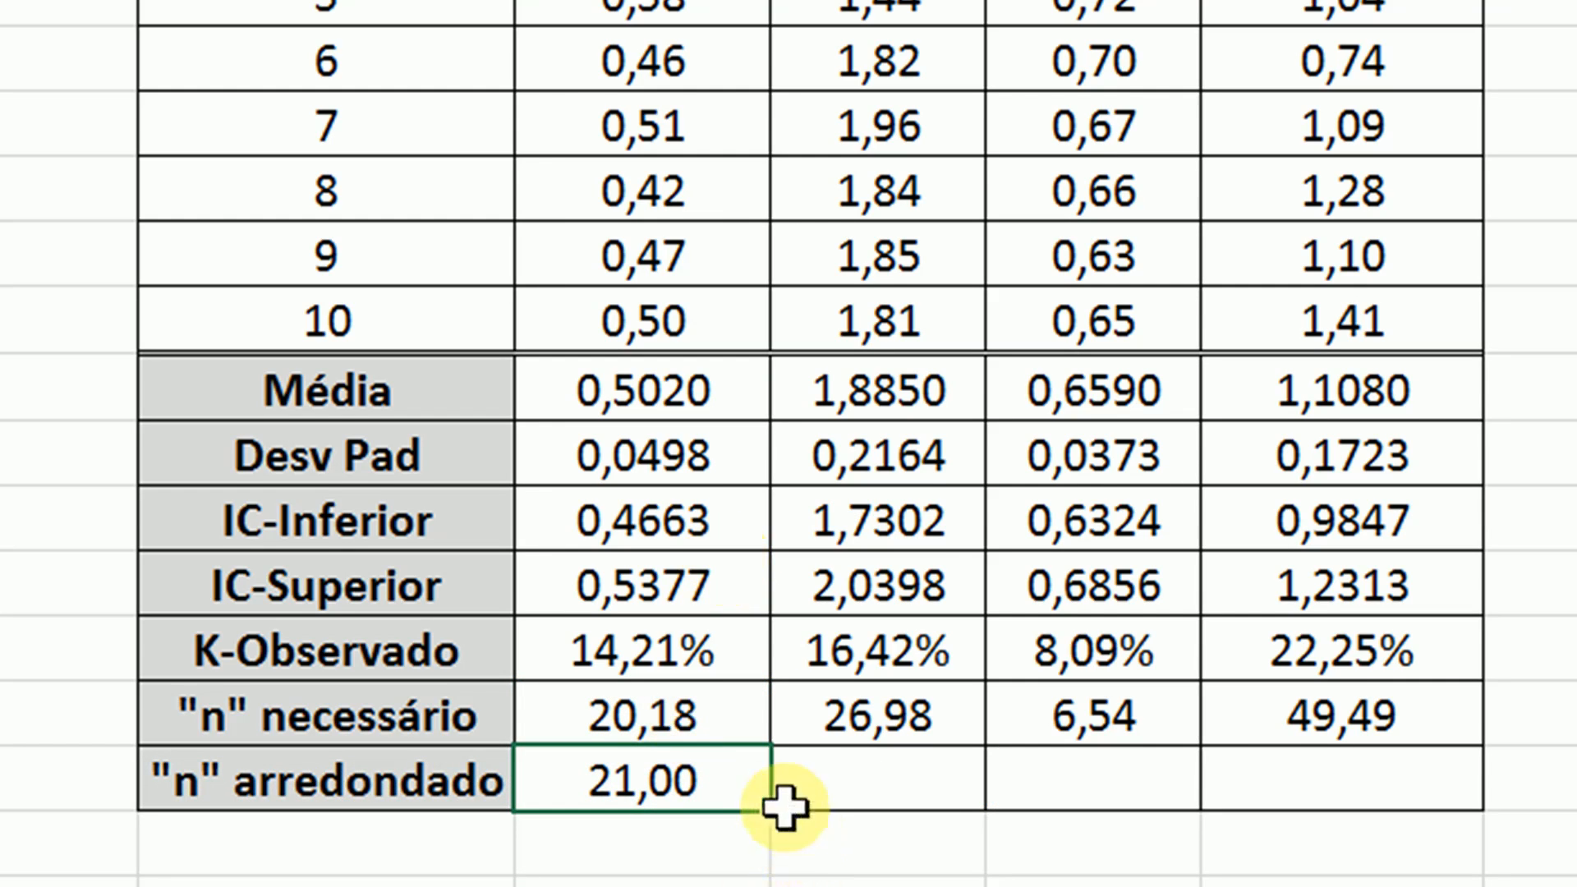
left_click_drag(772, 811, 1448, 778)
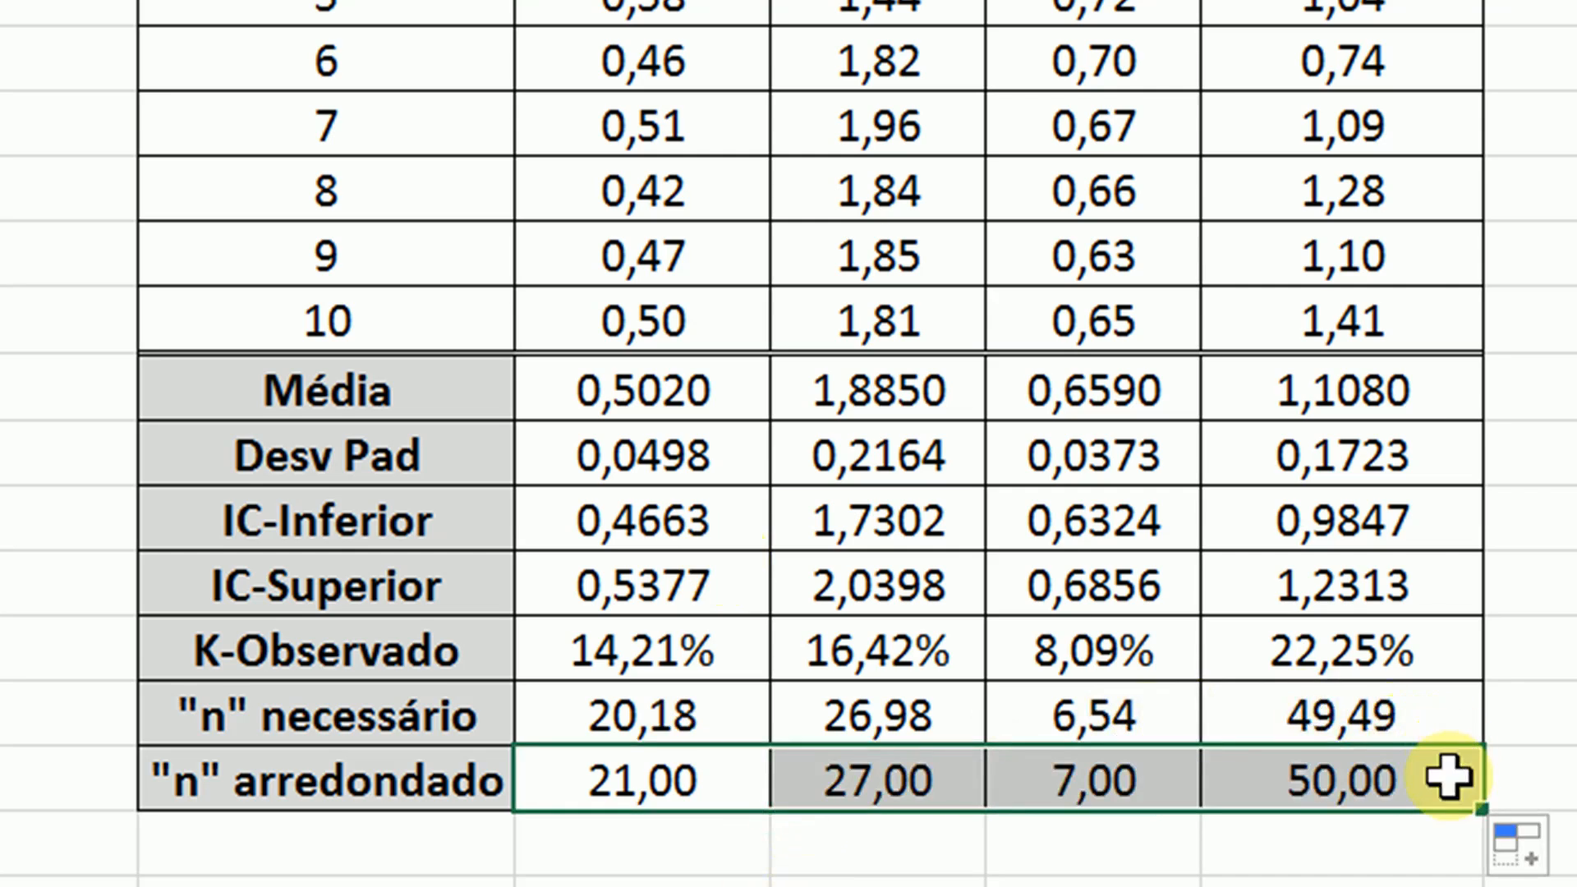
left_click(1561, 4)
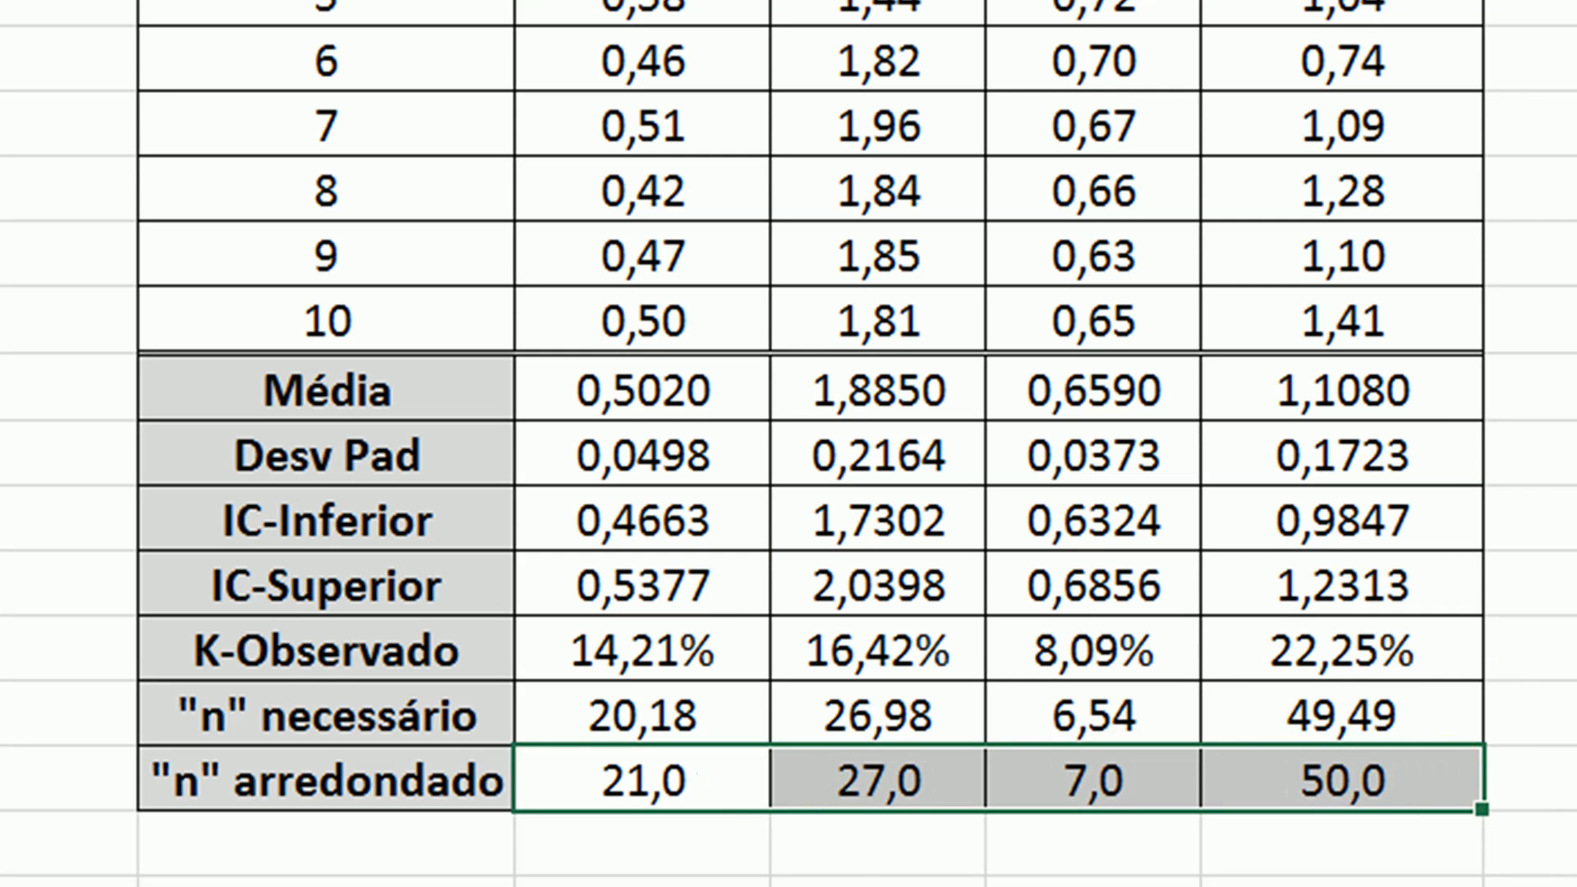
left_click(1560, 4)
left_click(1294, 654)
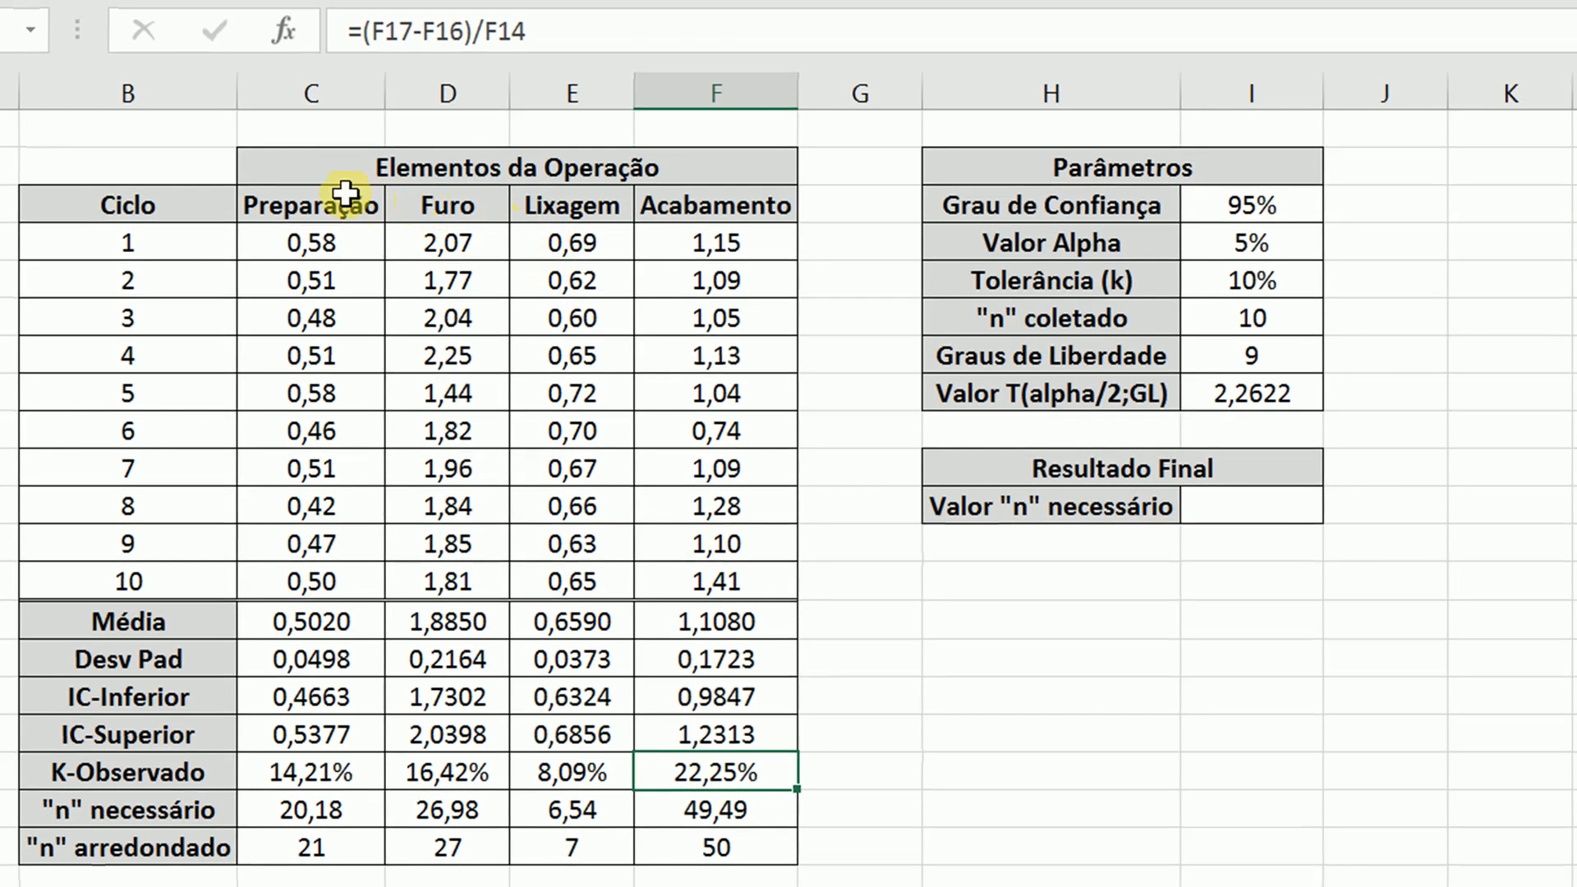
Examine the "n" arredondado values of Preparação, Lixagem and Acabamento in row 20 alongside the Resultado Final cell.
left_click_drag(337, 201, 312, 810)
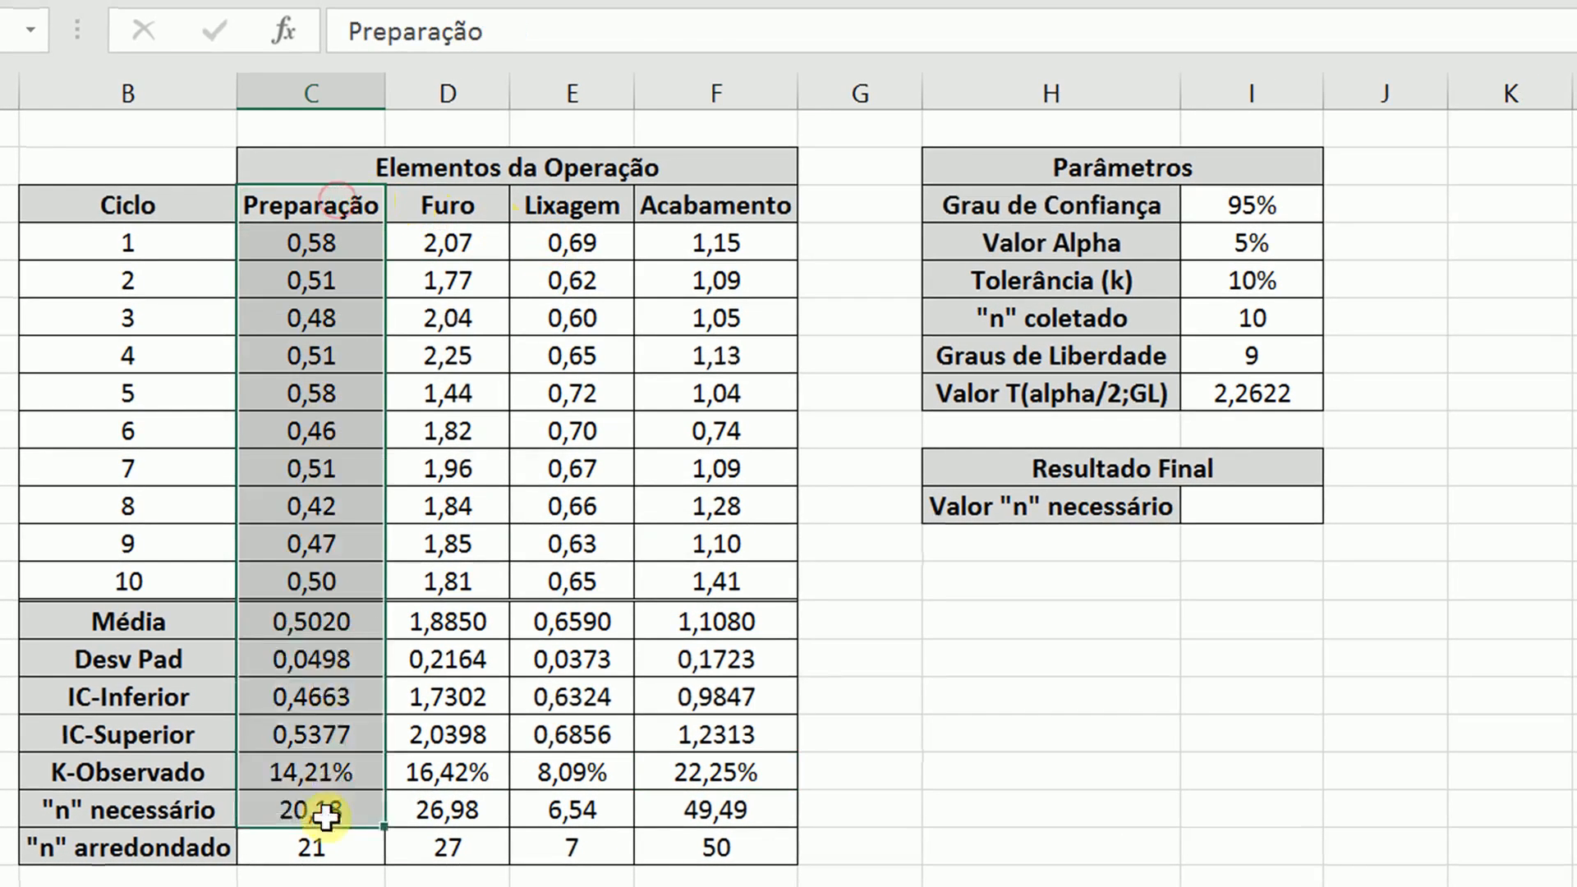
left_click(313, 848)
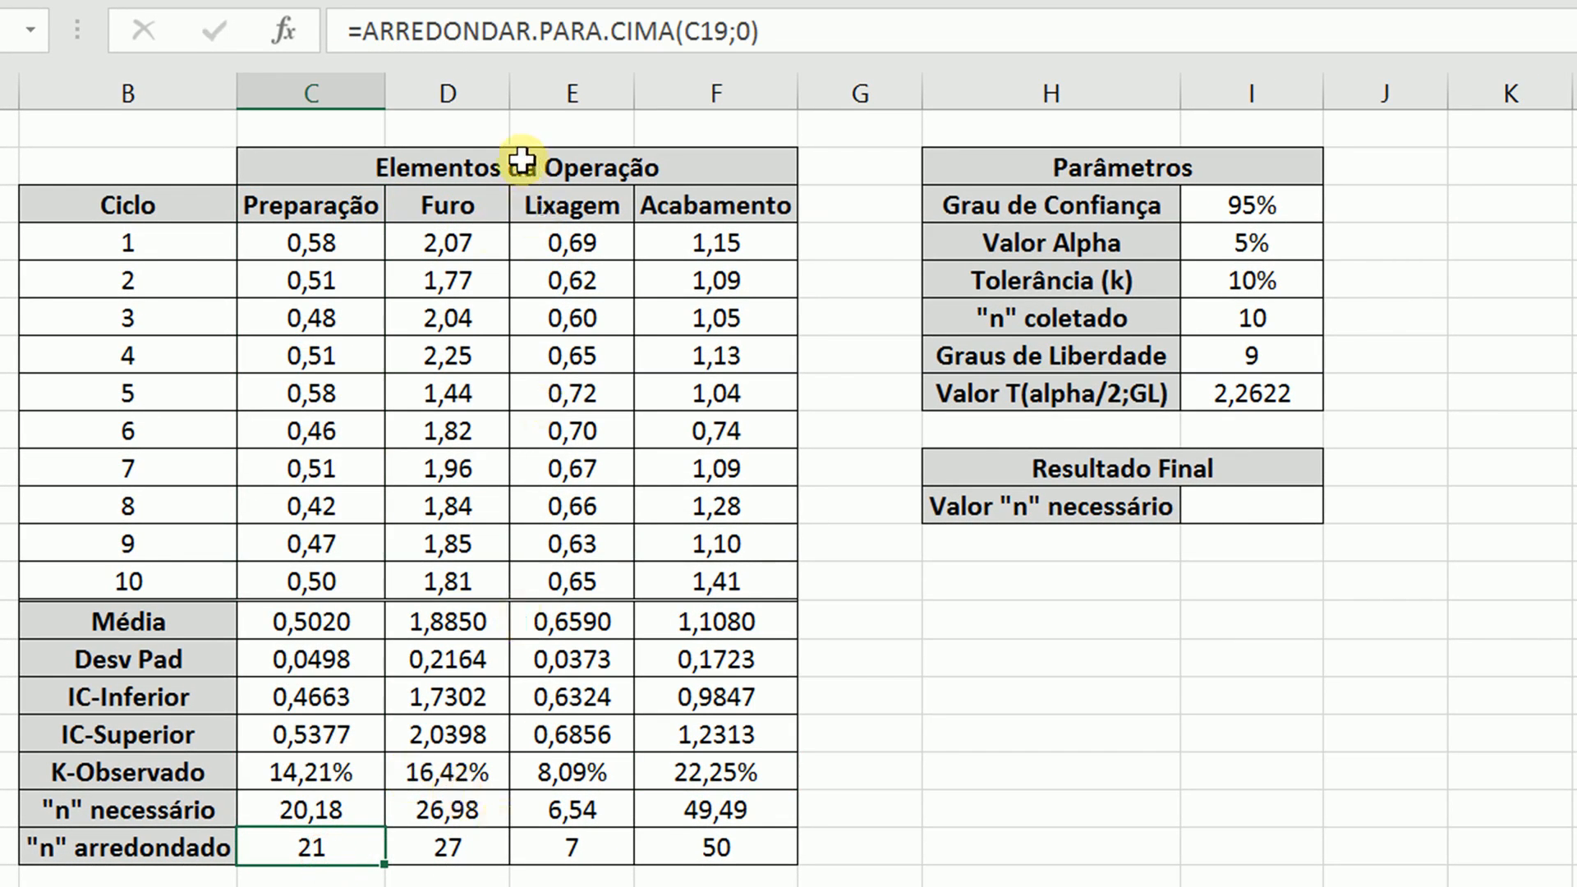
left_click(594, 852)
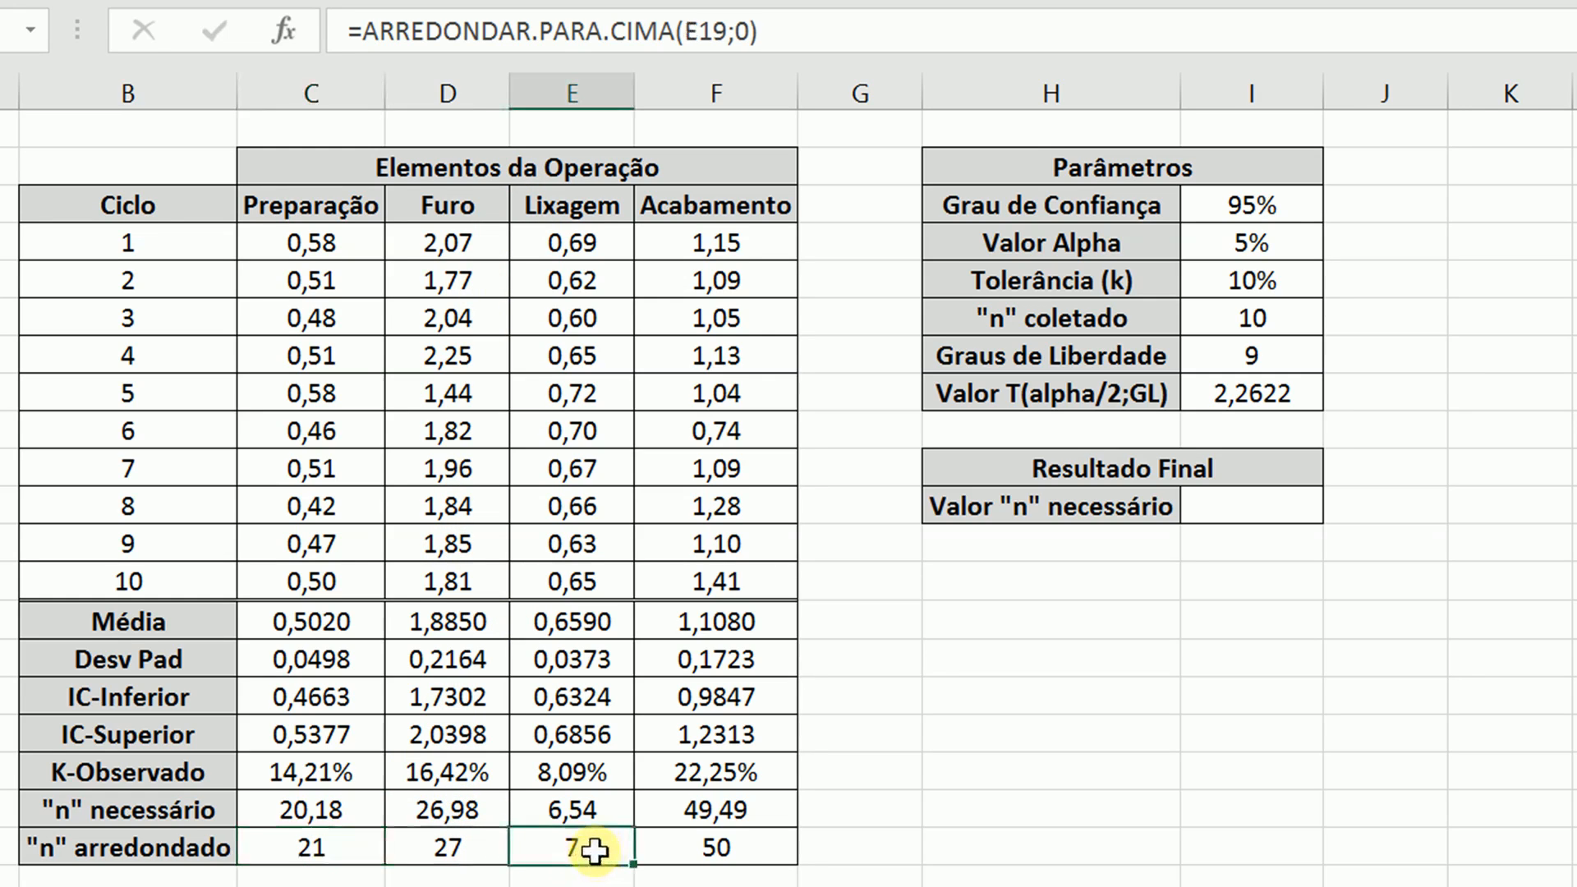
left_click(751, 849)
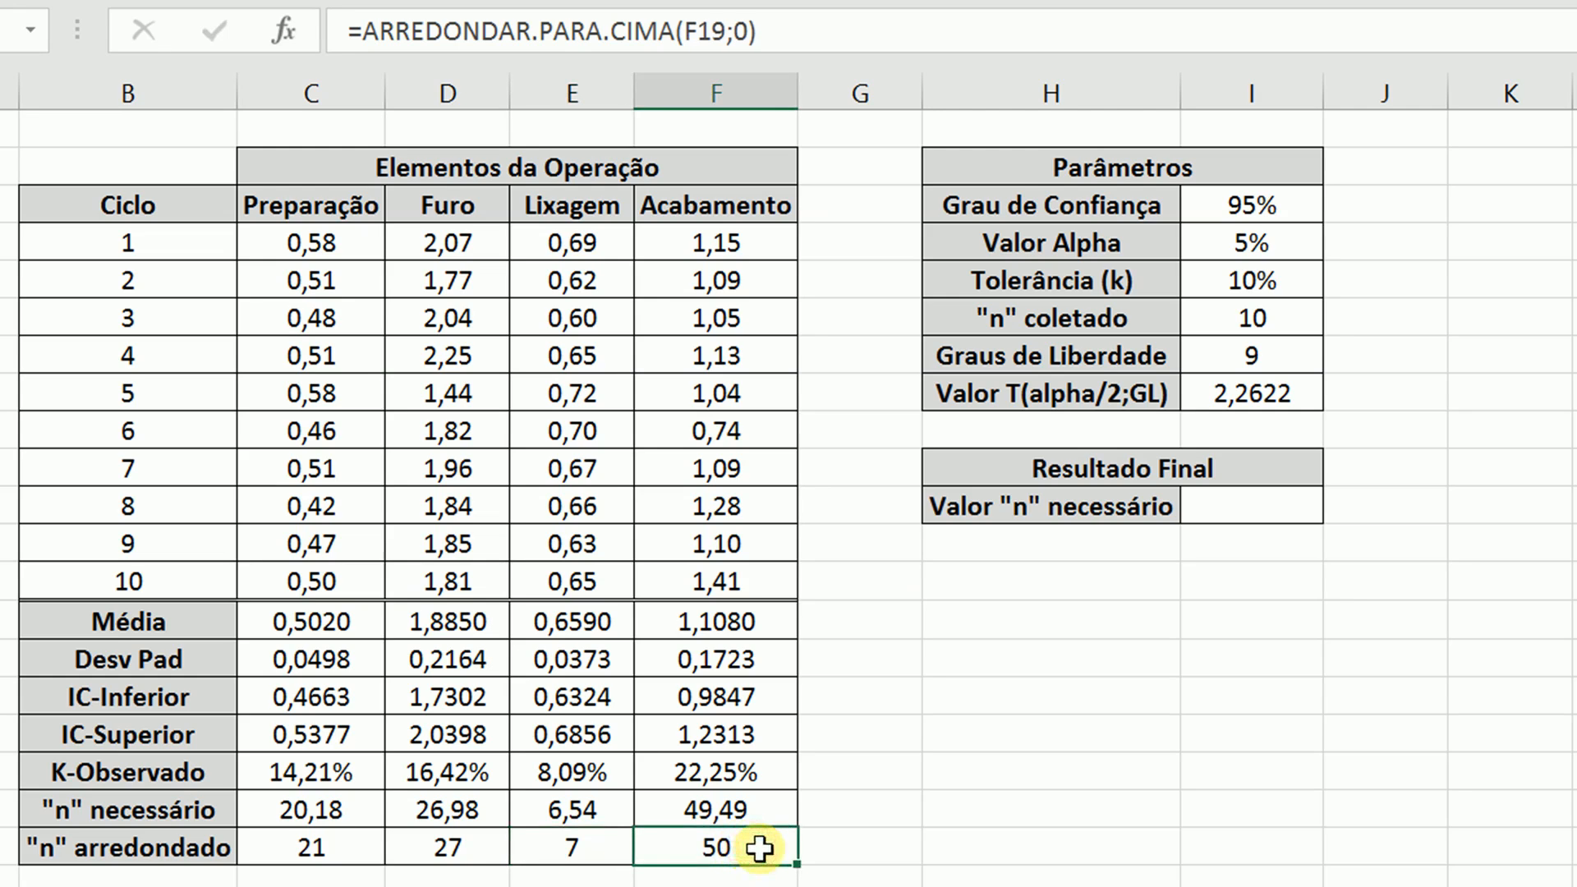
left_click(1216, 510)
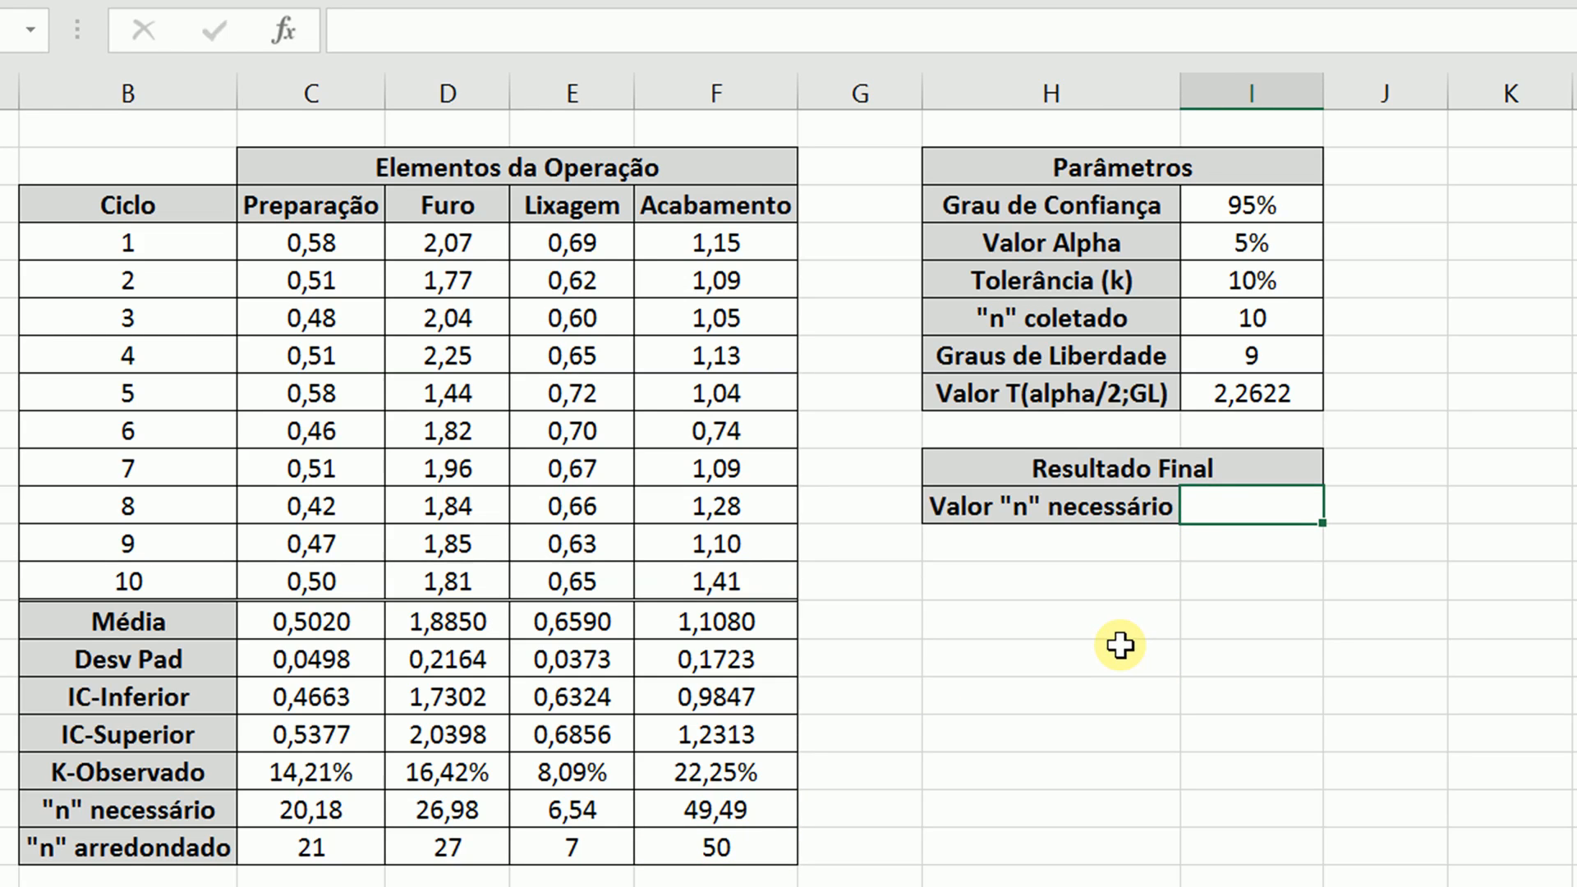
left_click(727, 838)
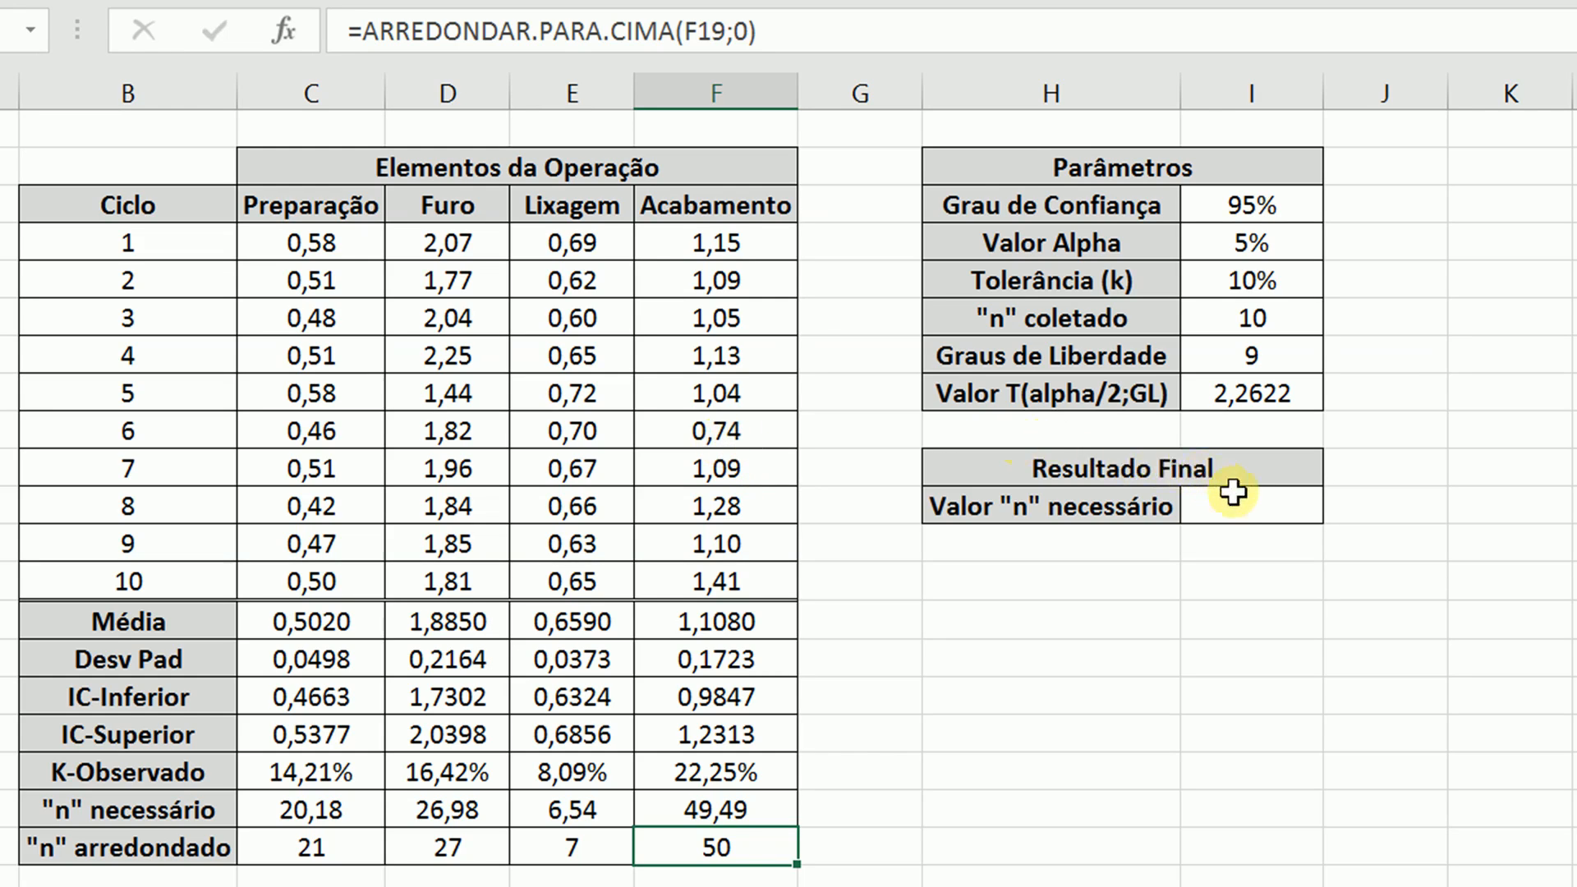
Calculate Valor "n" necessário in I11 as the largest rounded "n" with =MÁXIMO(C20:F20).
left_click(1235, 495)
type("=má")
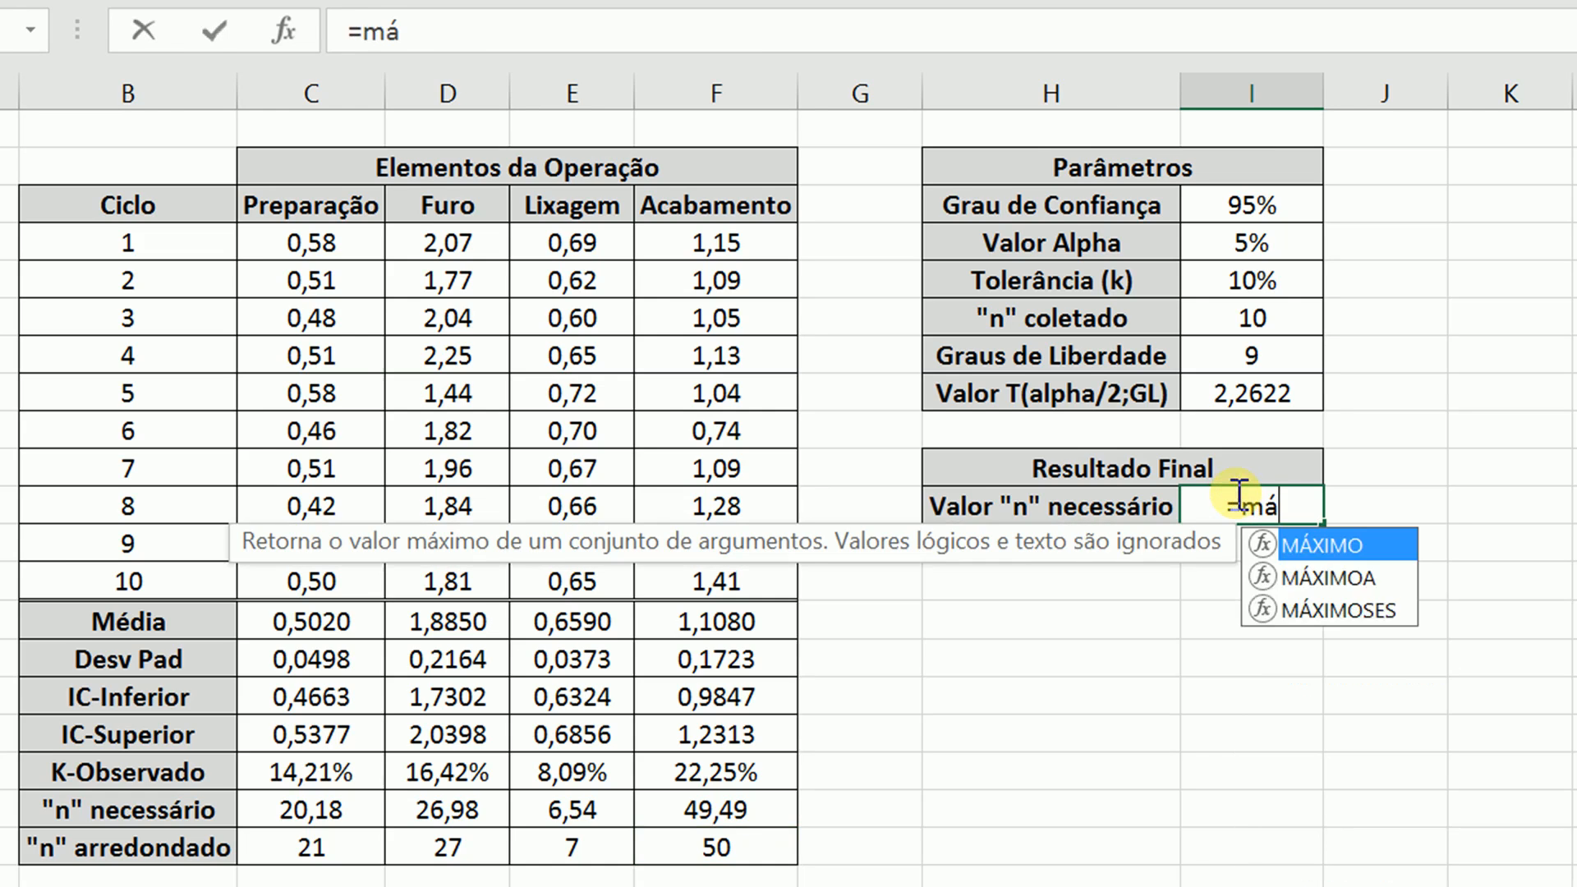
key("Tab")
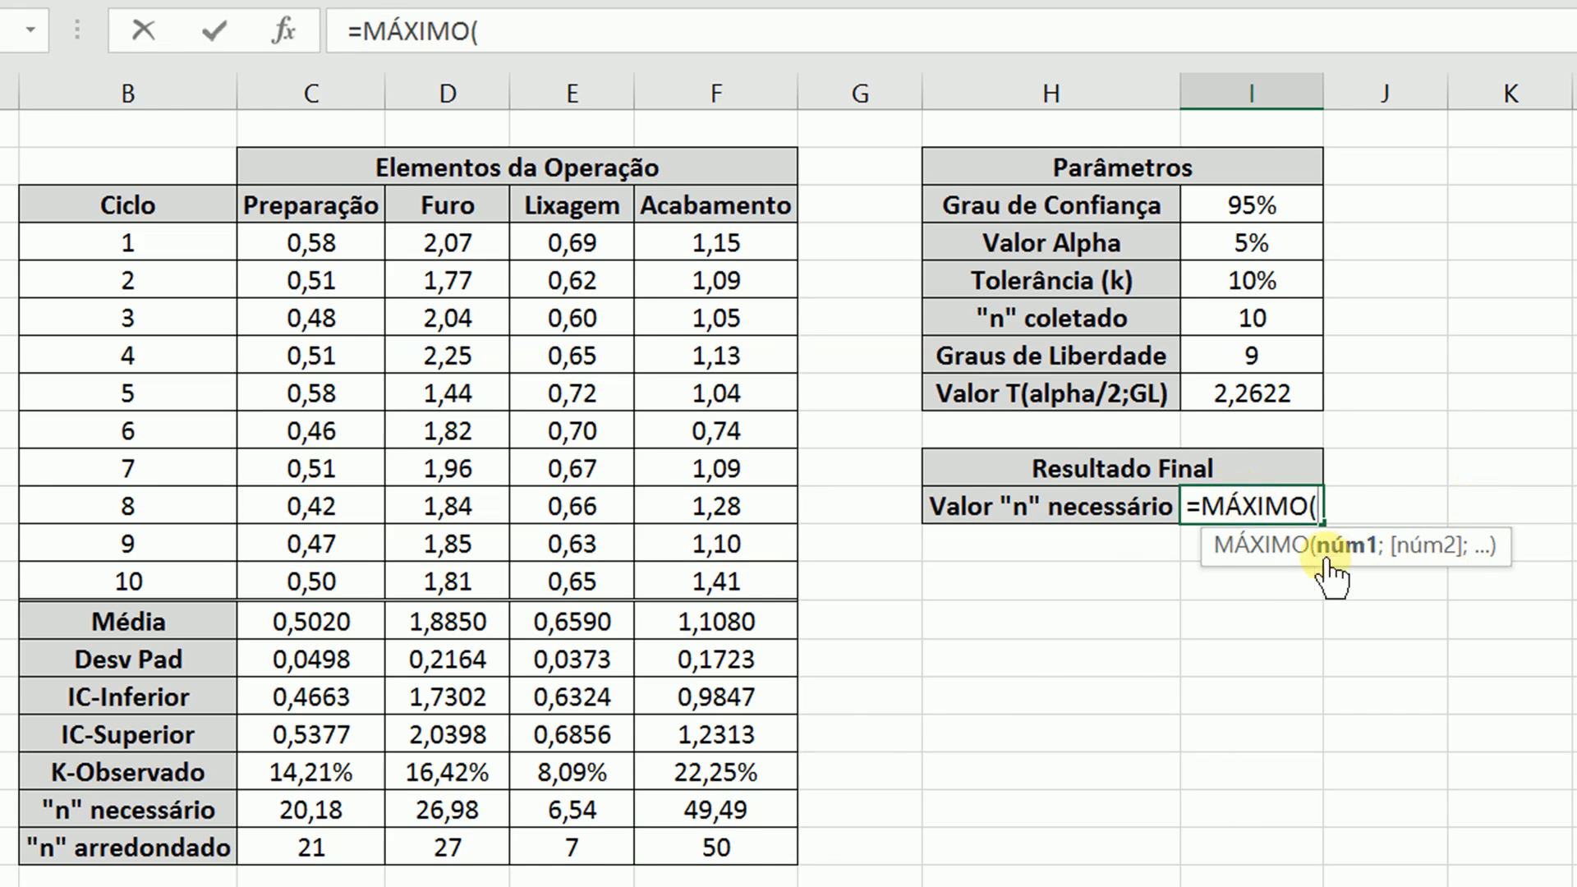
left_click_drag(371, 847, 695, 836)
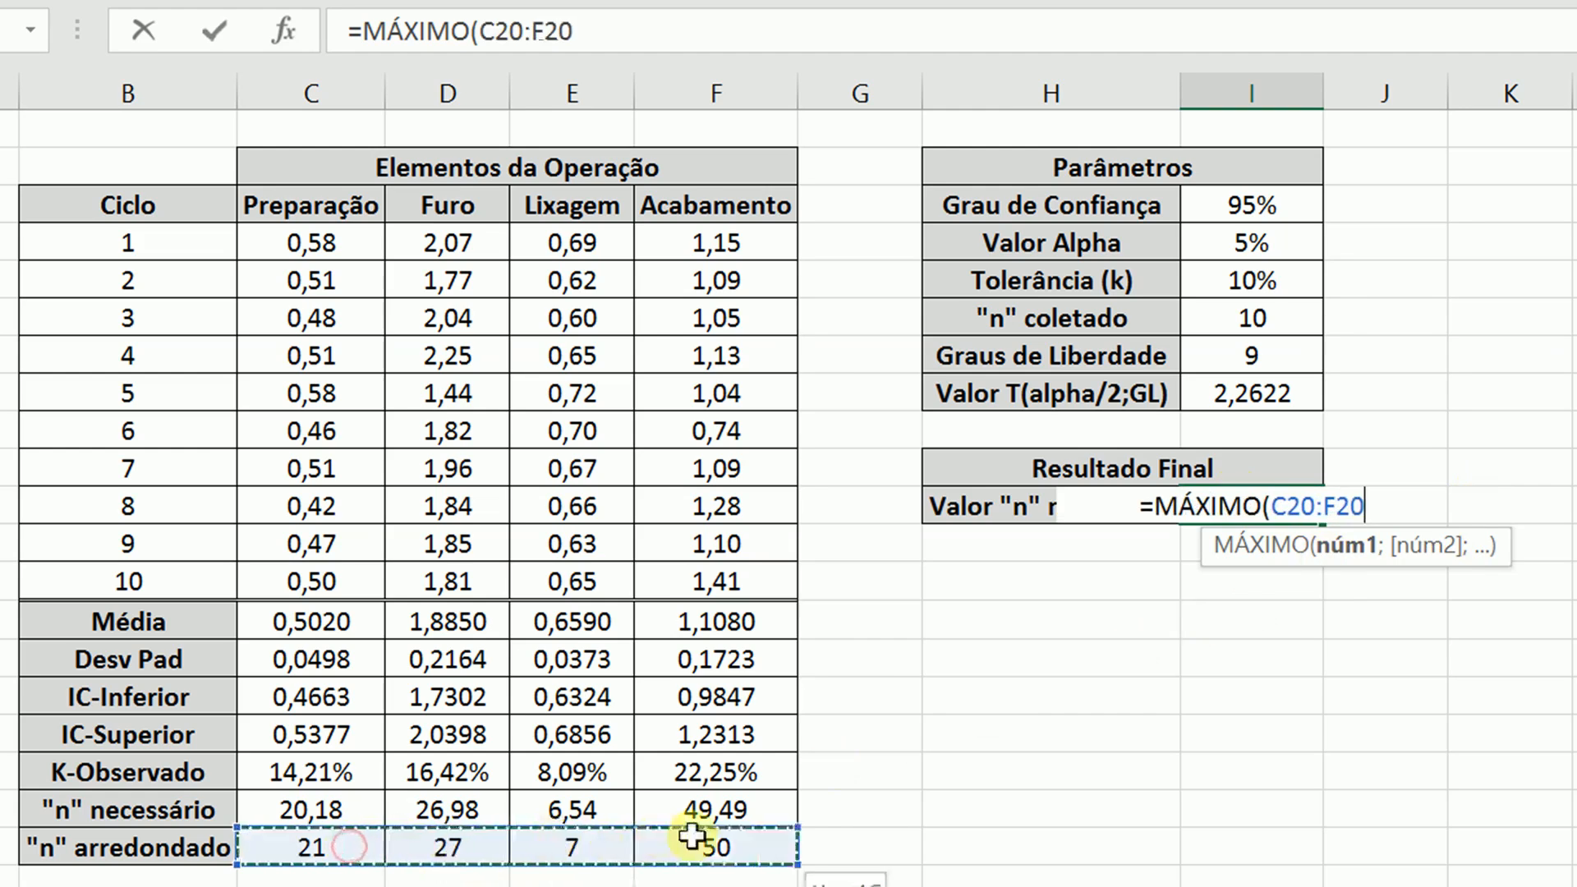
type(")")
key("Return")
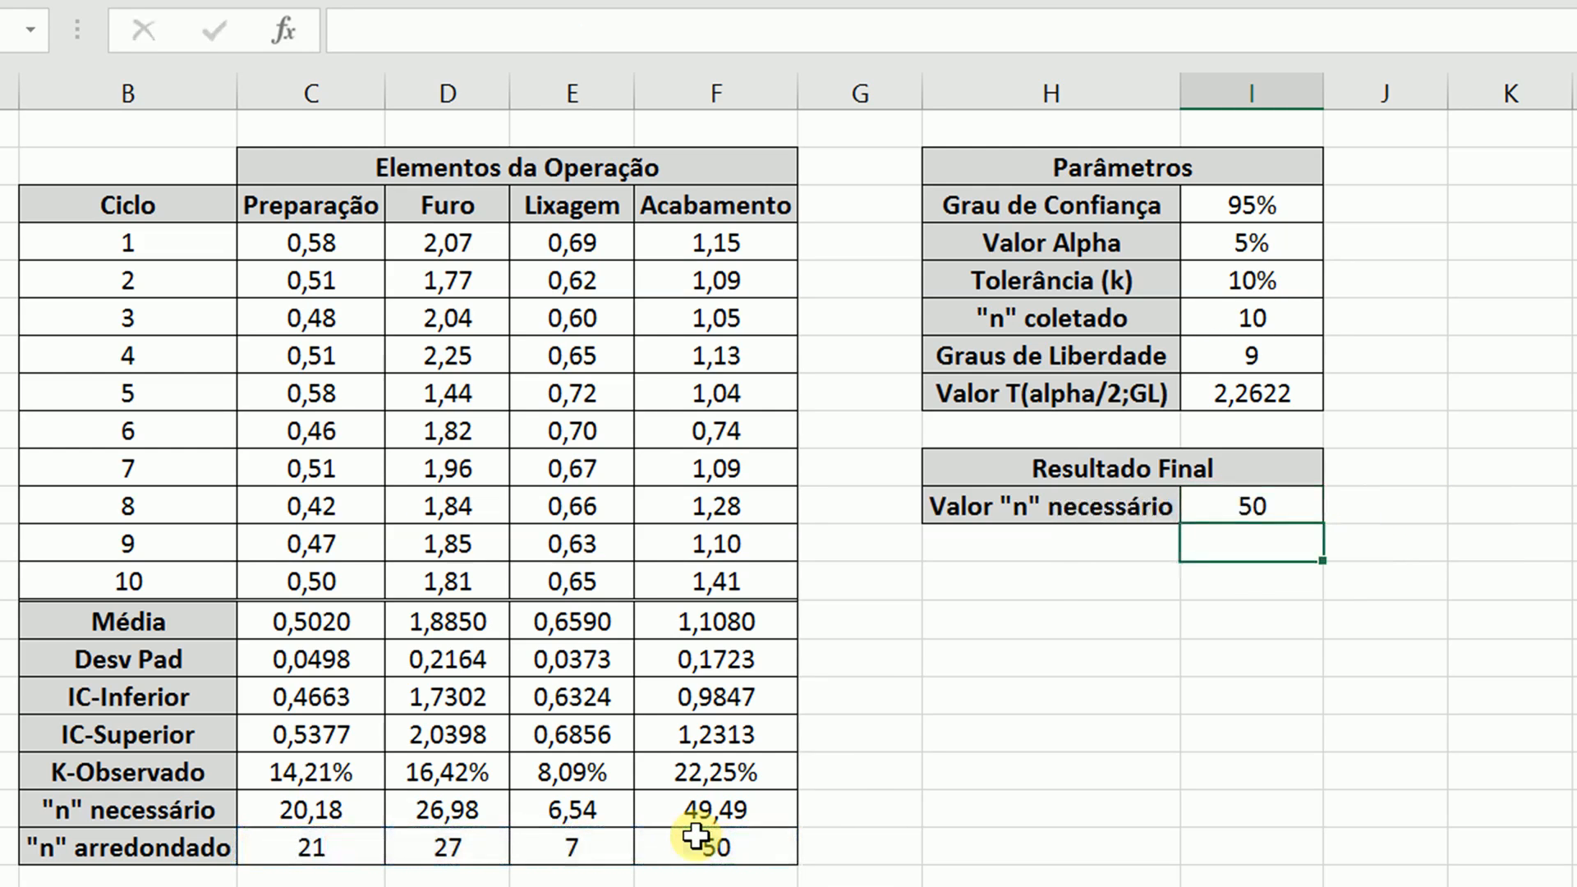
Check the formula behind Valor "n" necessário in I11.
left_click(1042, 553)
left_click(1054, 584)
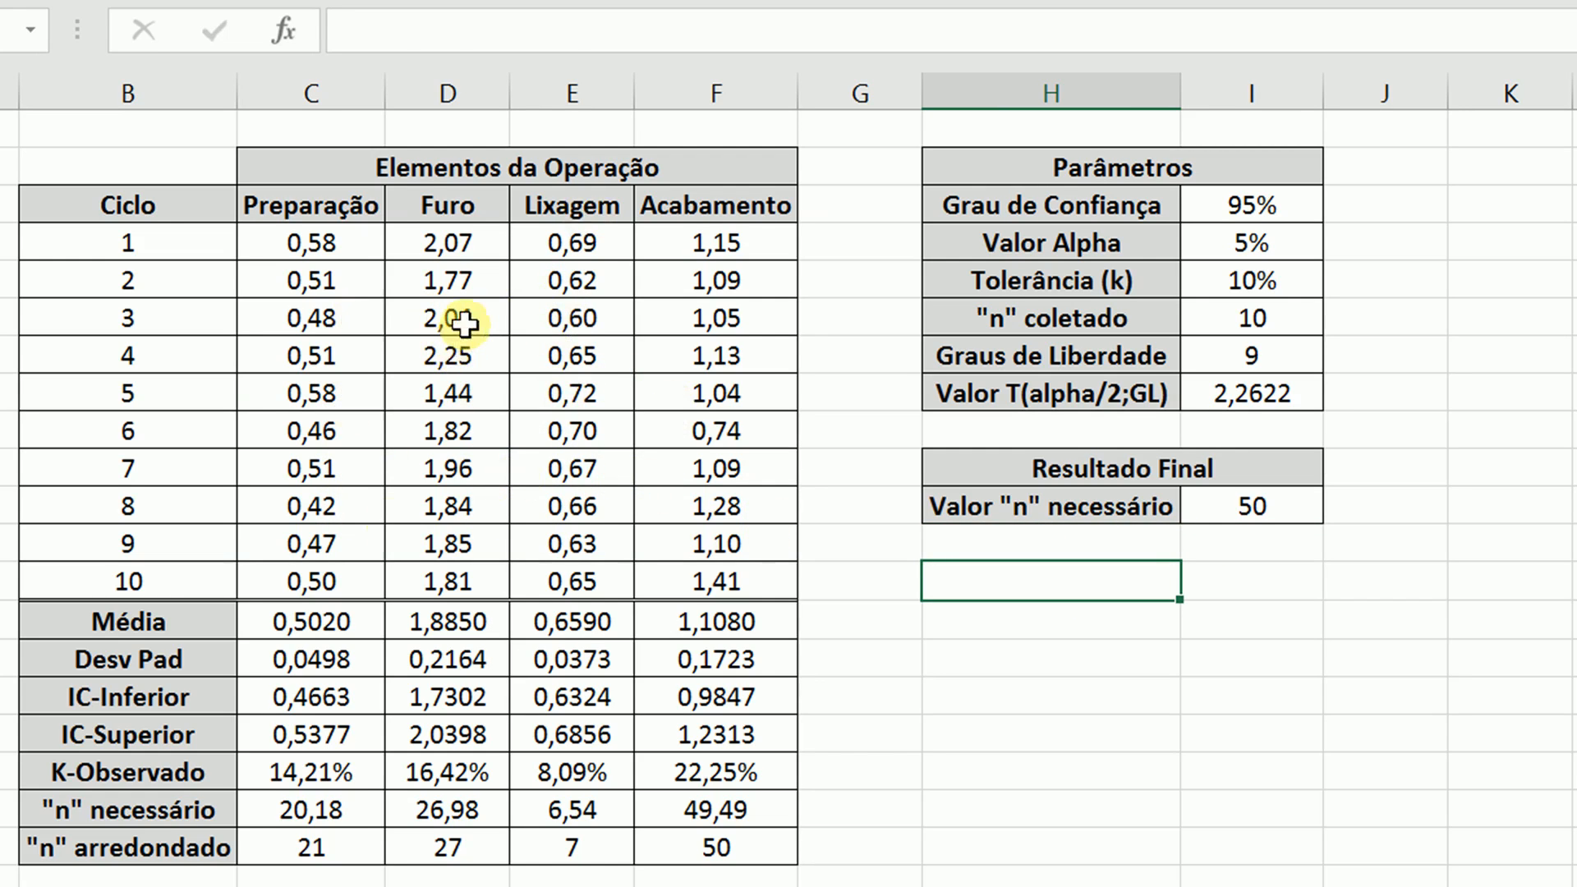
left_click(1278, 519)
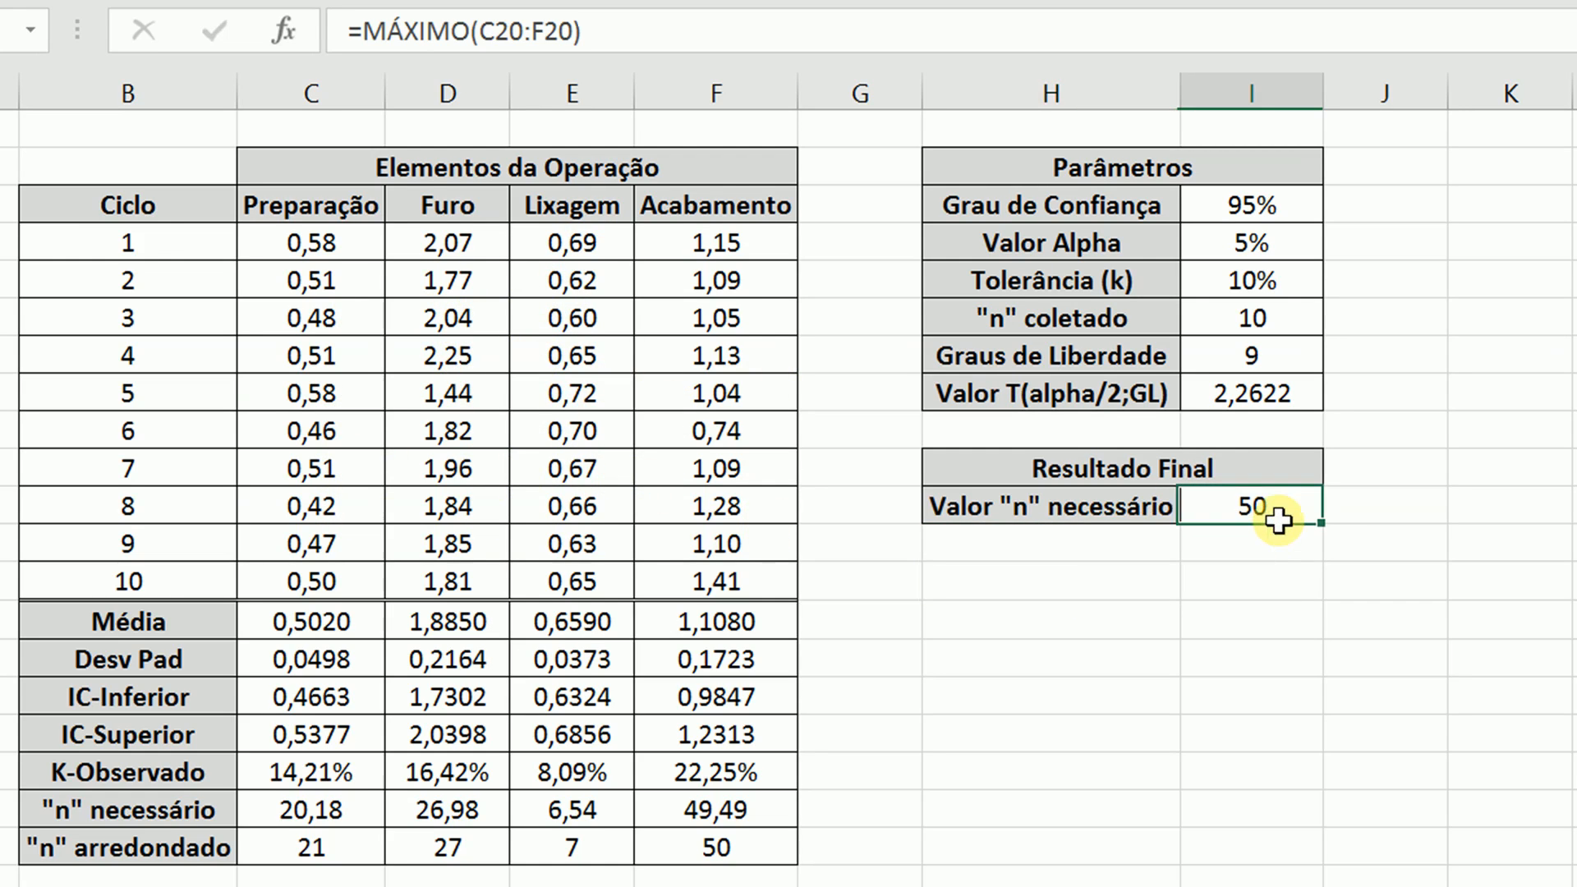
left_click(1243, 587)
left_click(1129, 583)
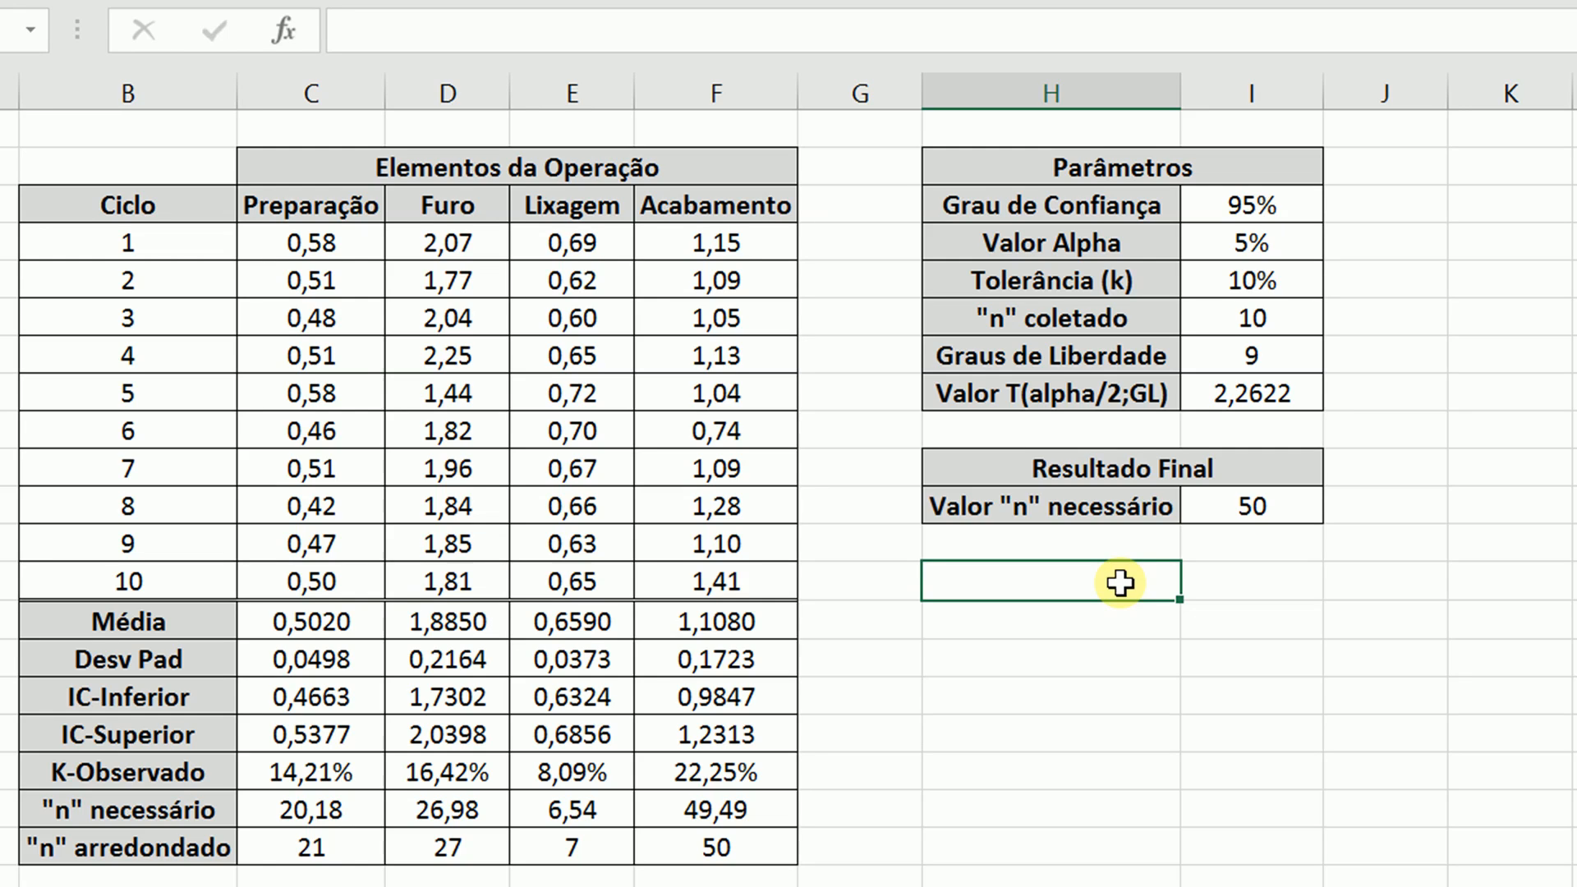
Set Tolerância (k) in I5 to 15%.
left_click(1226, 288)
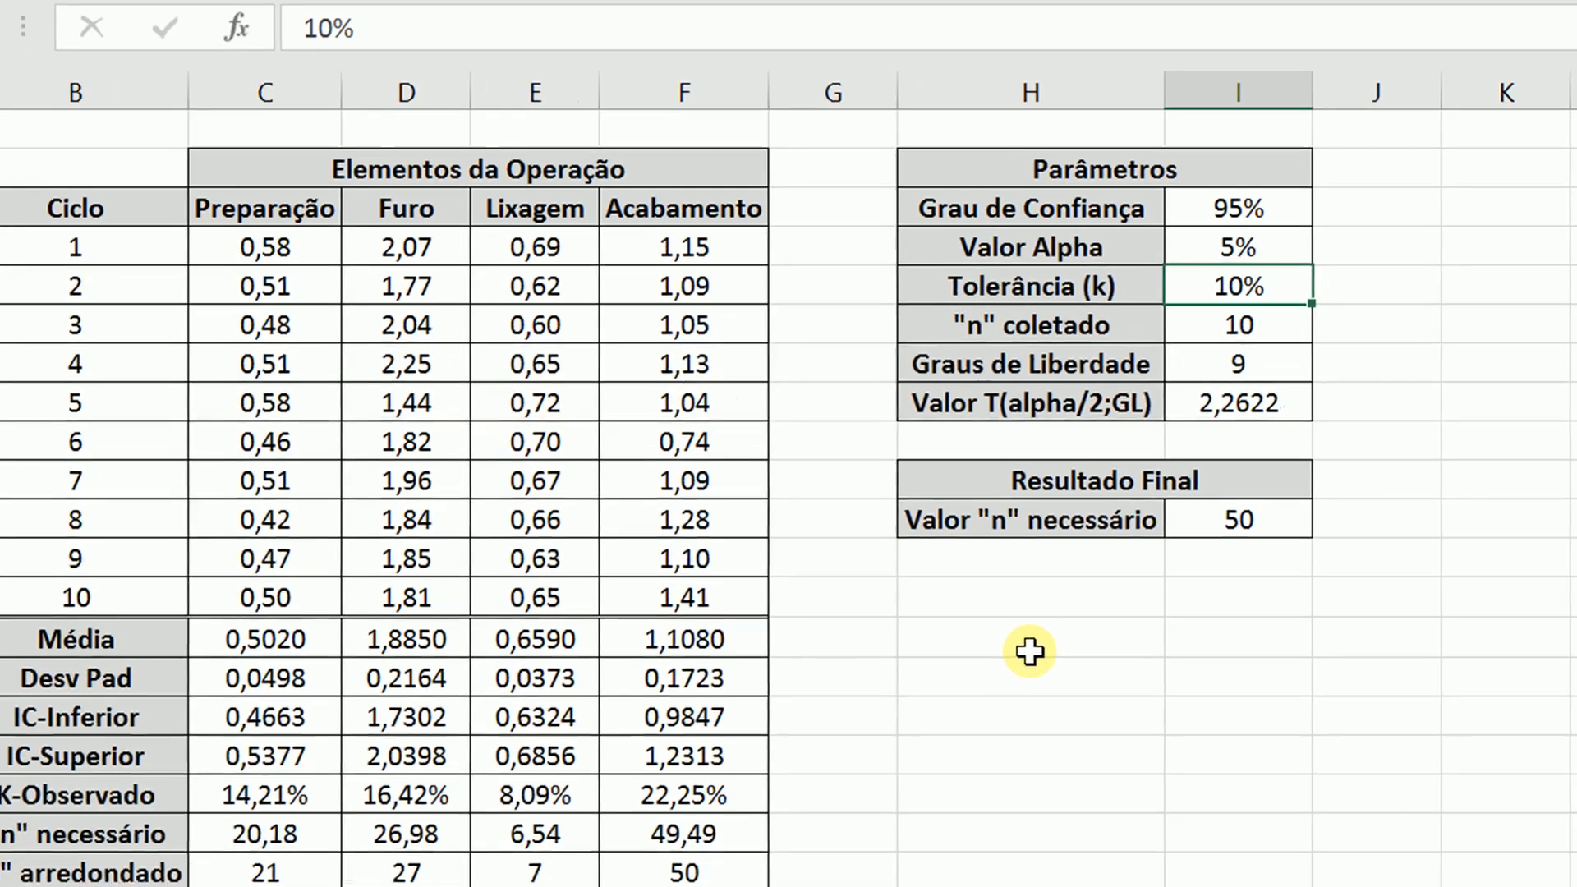
type("15")
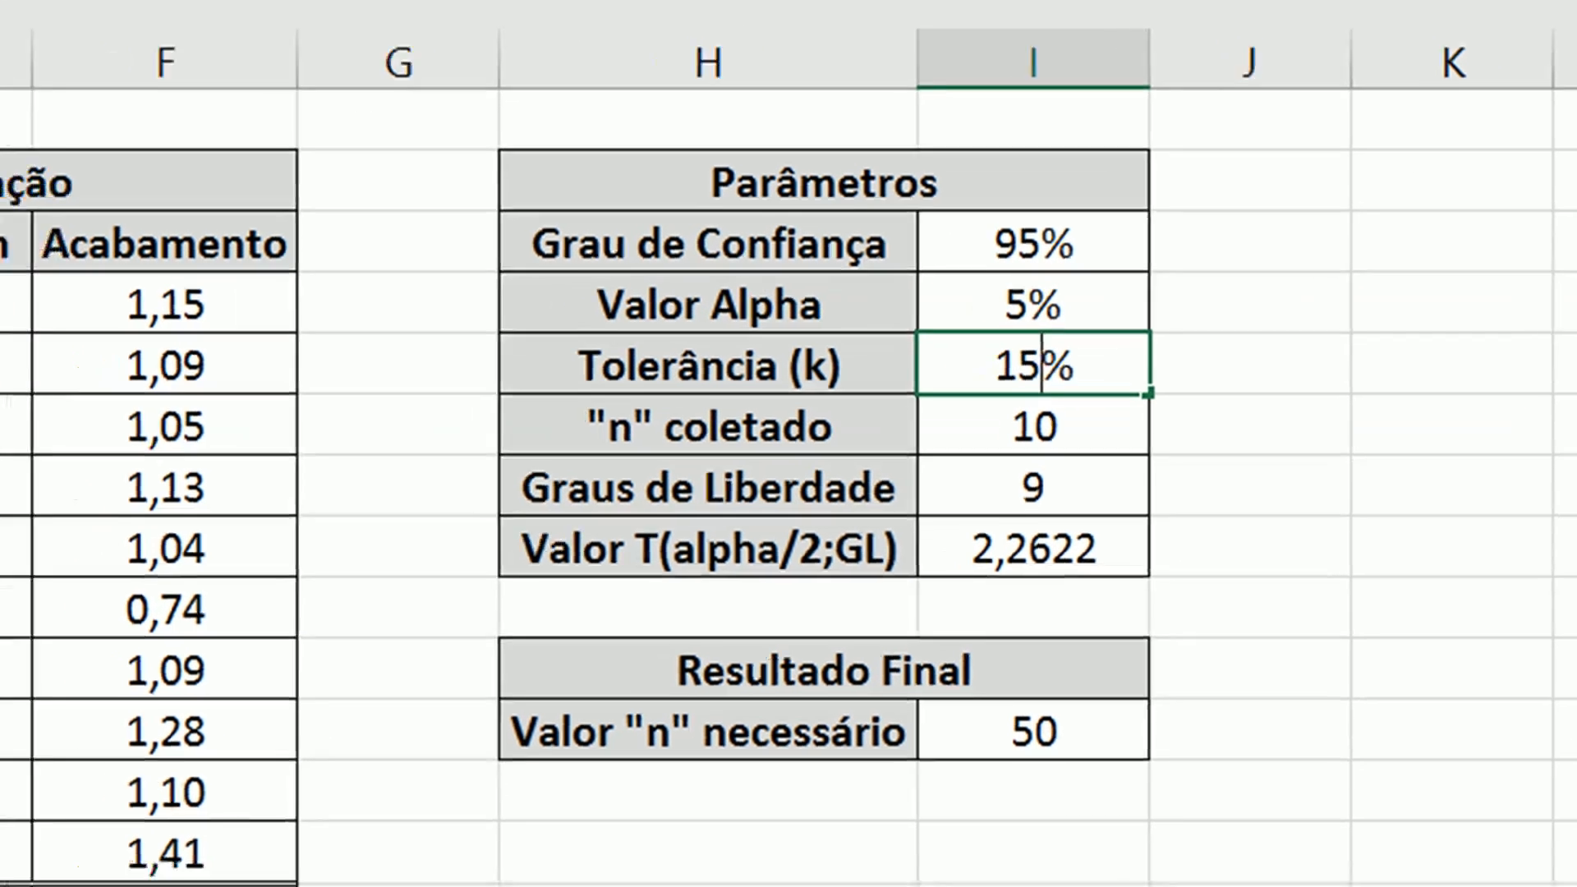
key("Return")
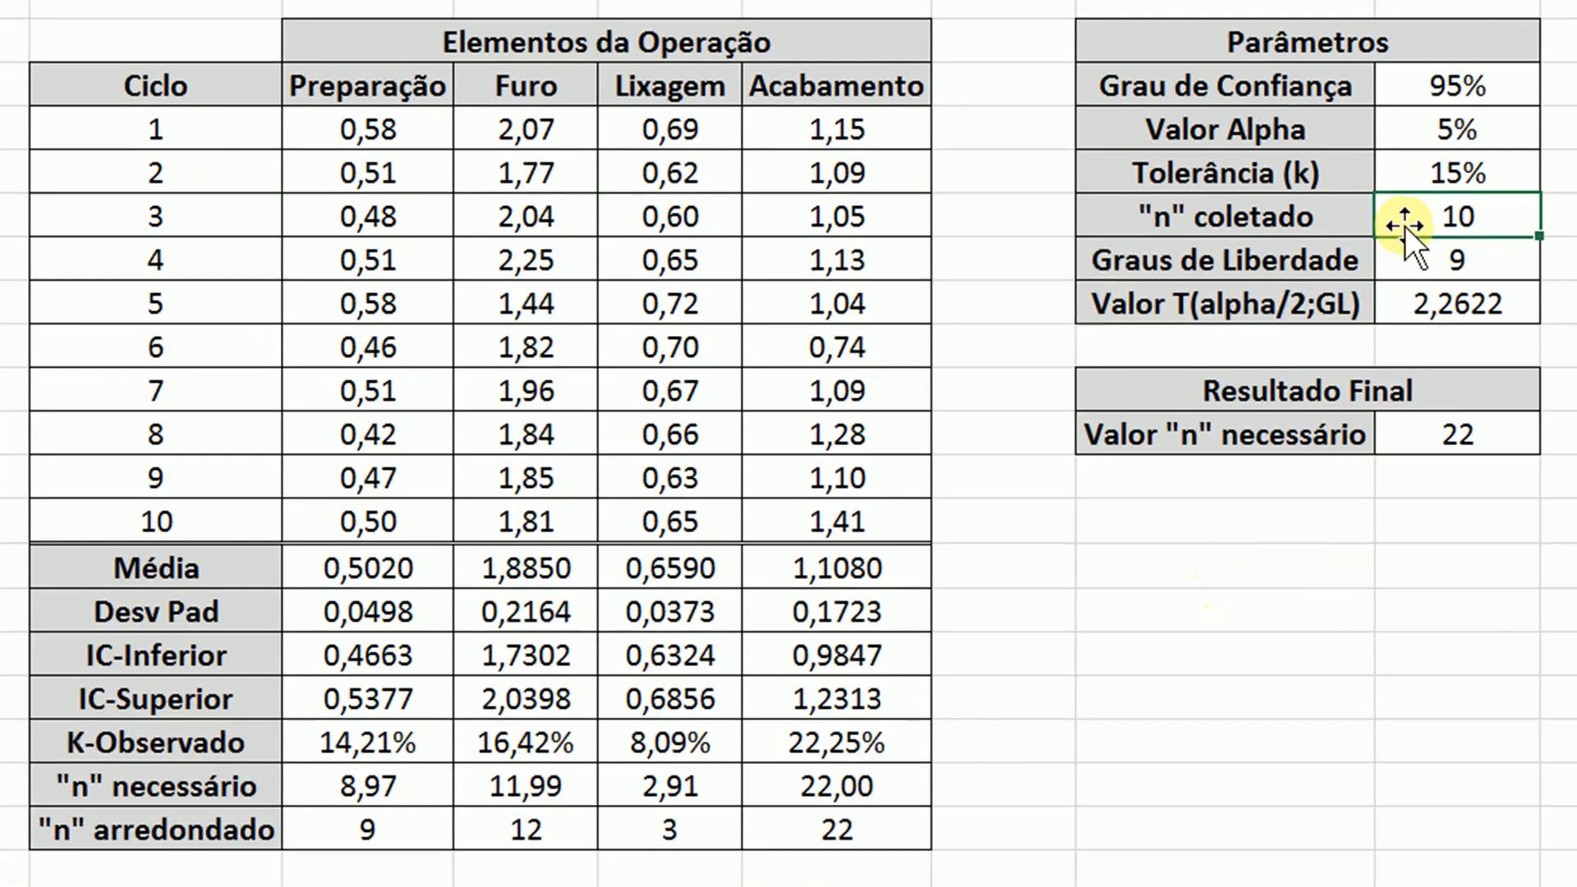
Examine each element's "n" arredondado in C20:F20 and Valor "n" necessário under the 15% tolerance.
left_click(1470, 171)
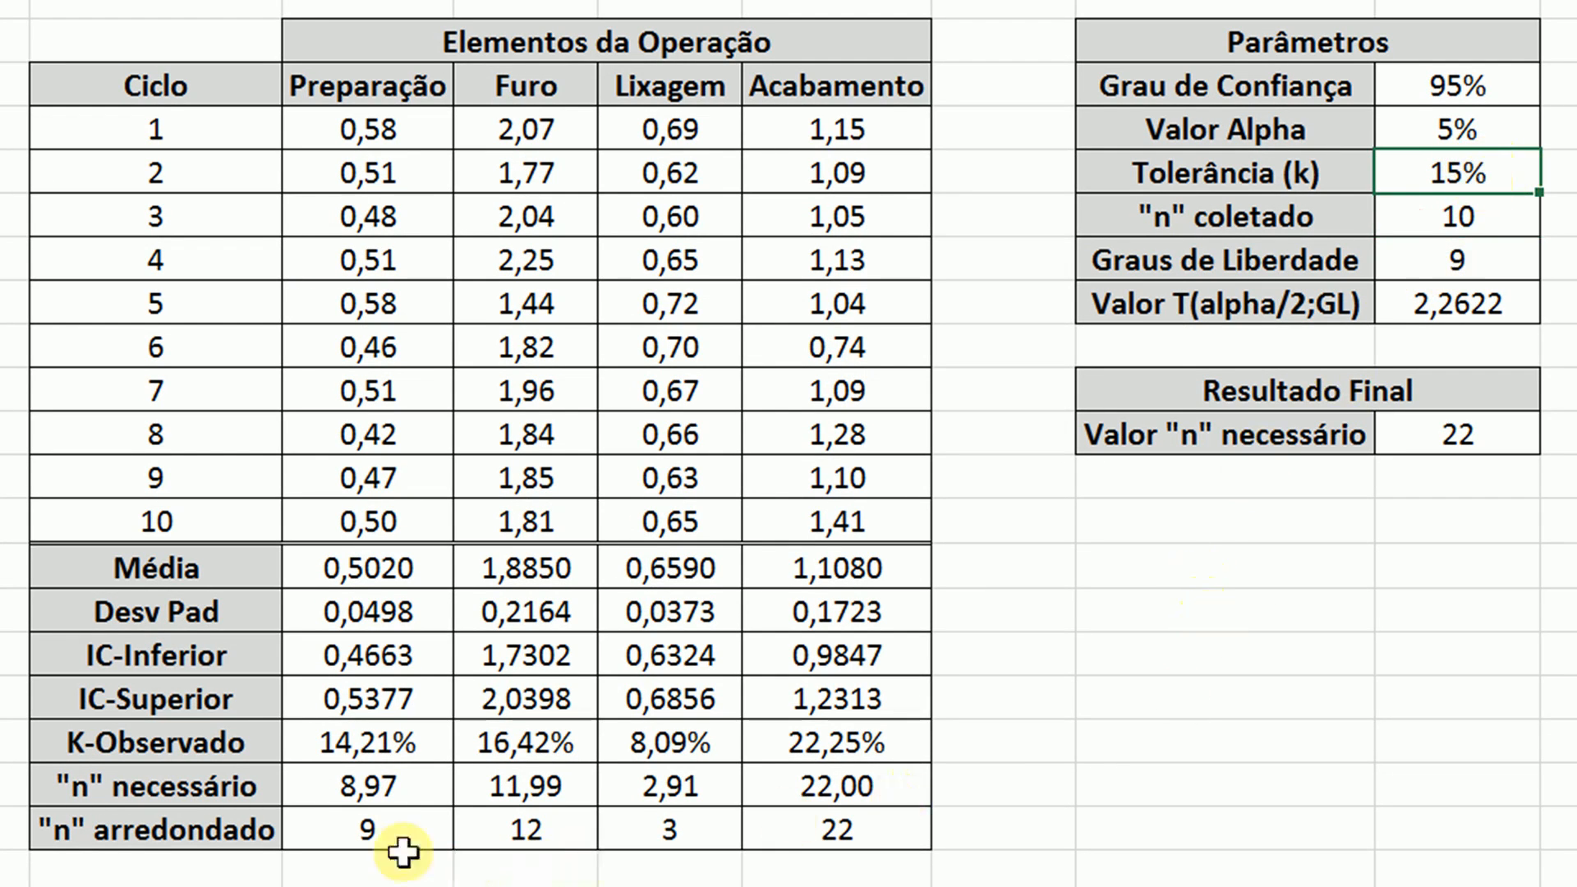
left_click(353, 830)
left_click(533, 828)
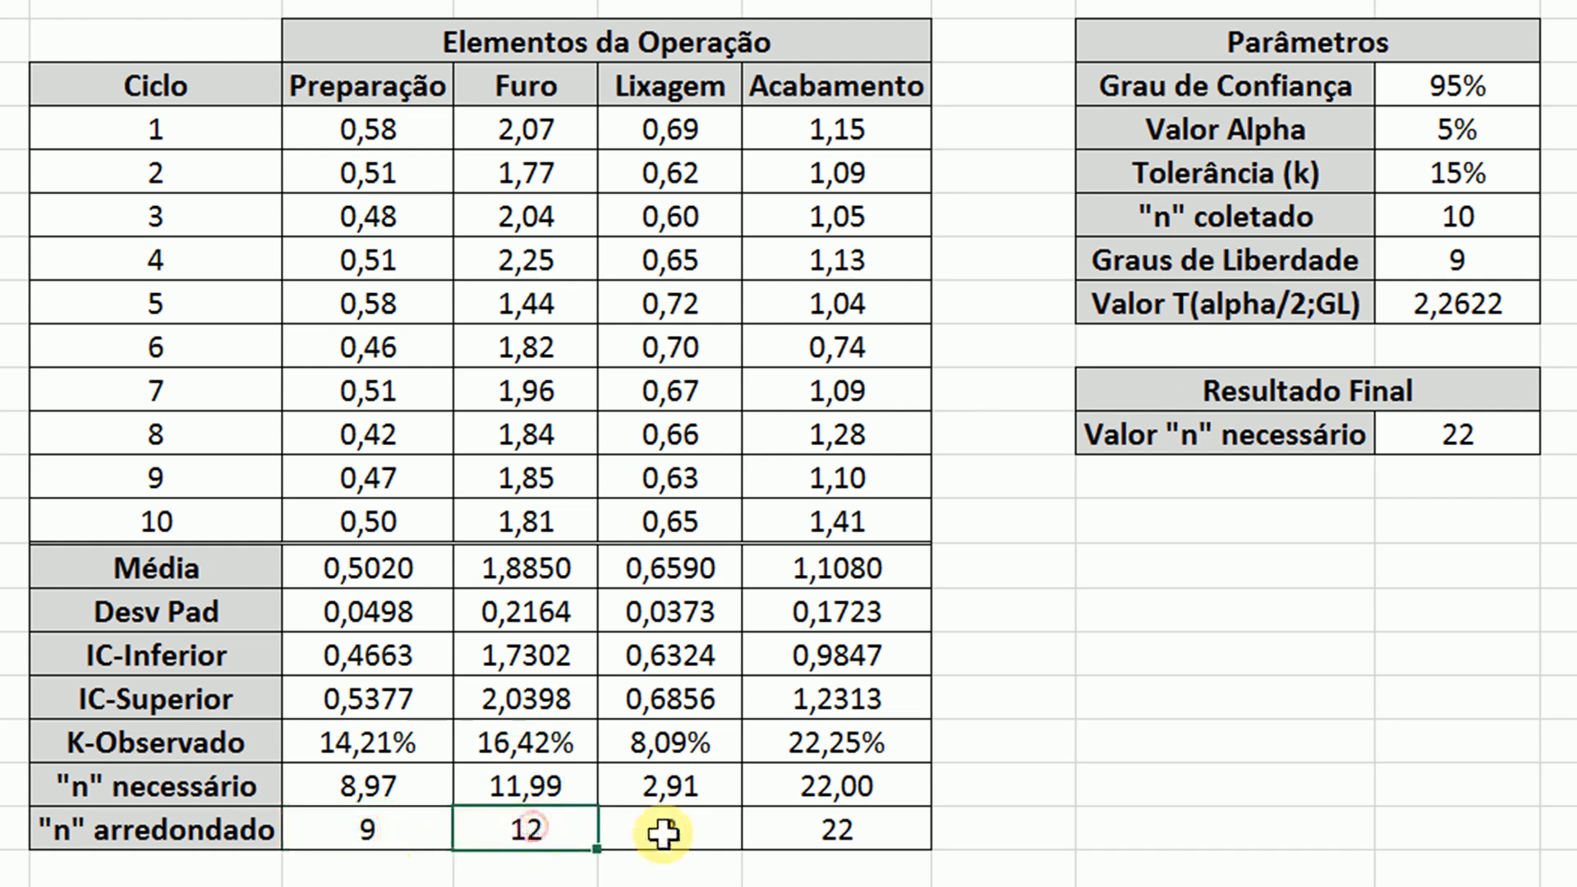
left_click(670, 828)
left_click(799, 825)
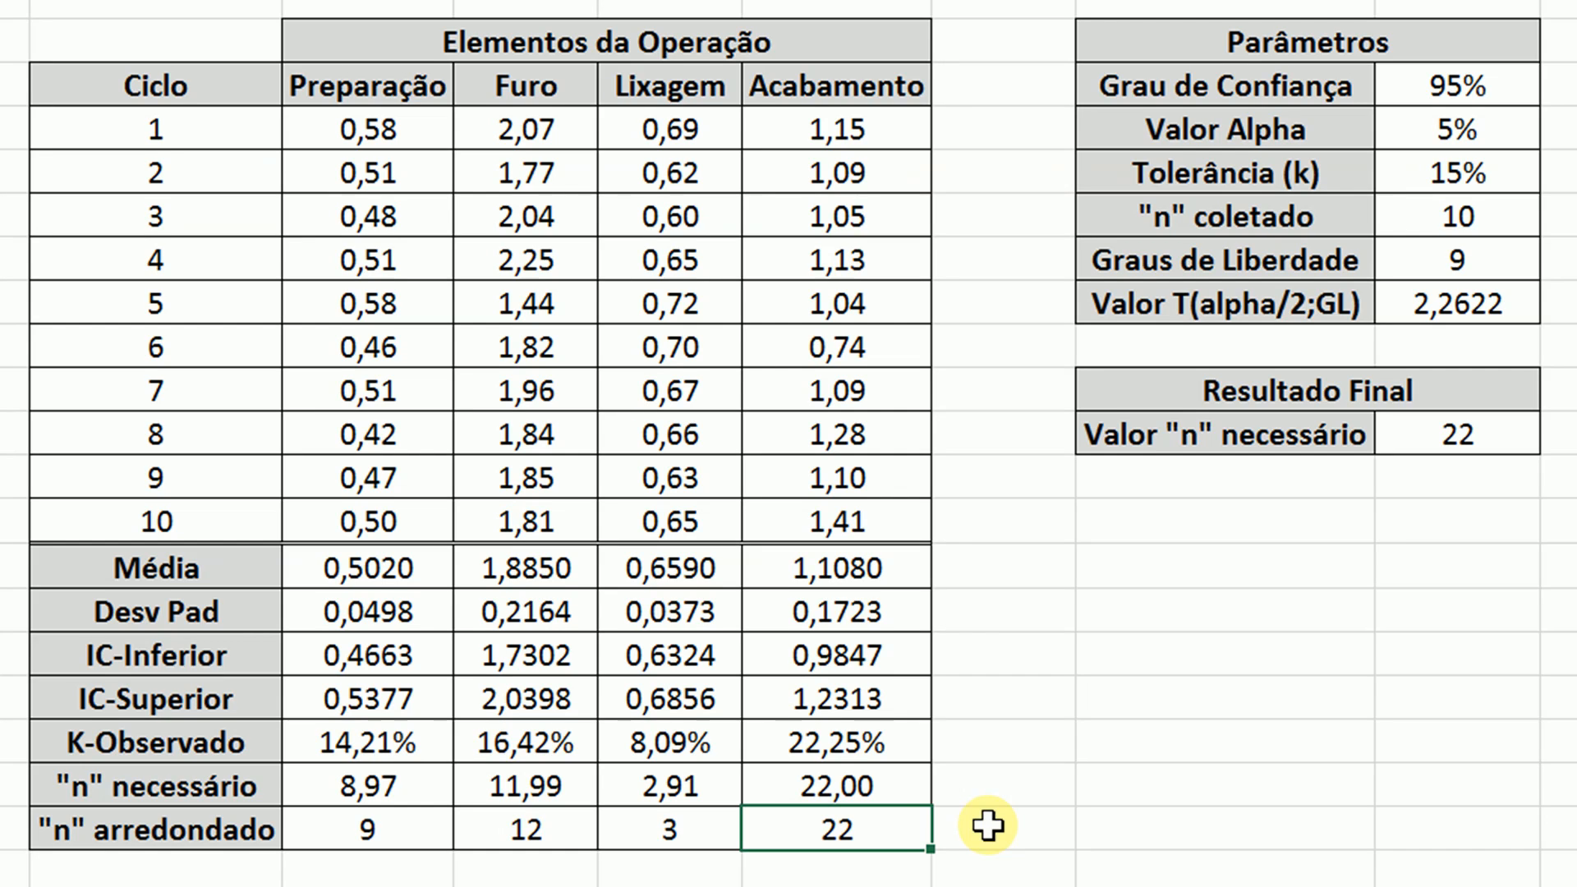
left_click_drag(846, 836, 381, 832)
left_click(383, 831)
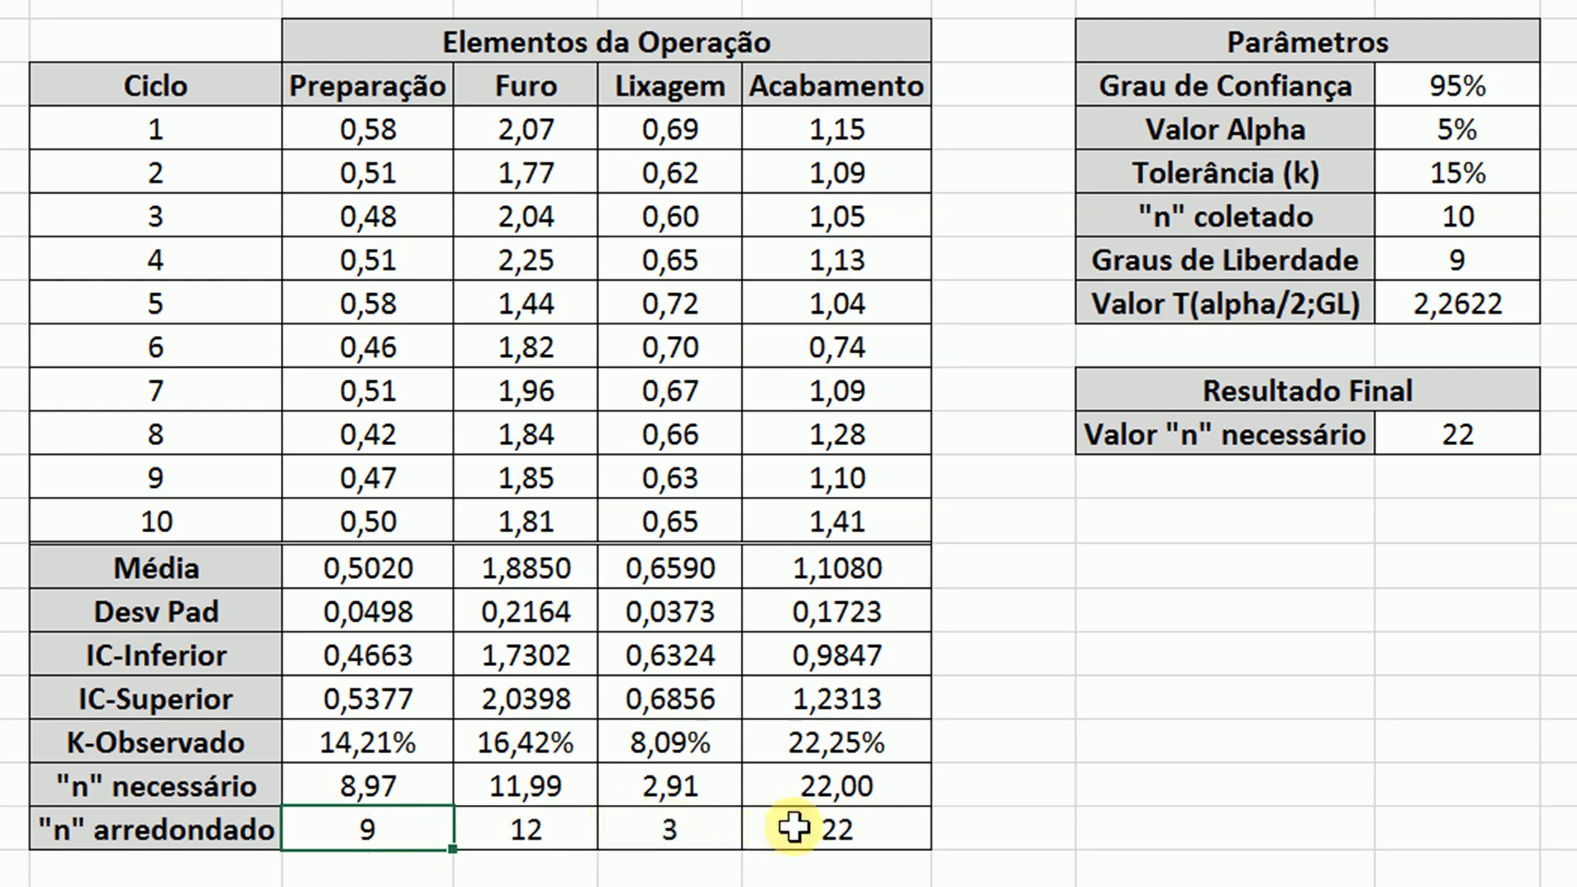
left_click(879, 830)
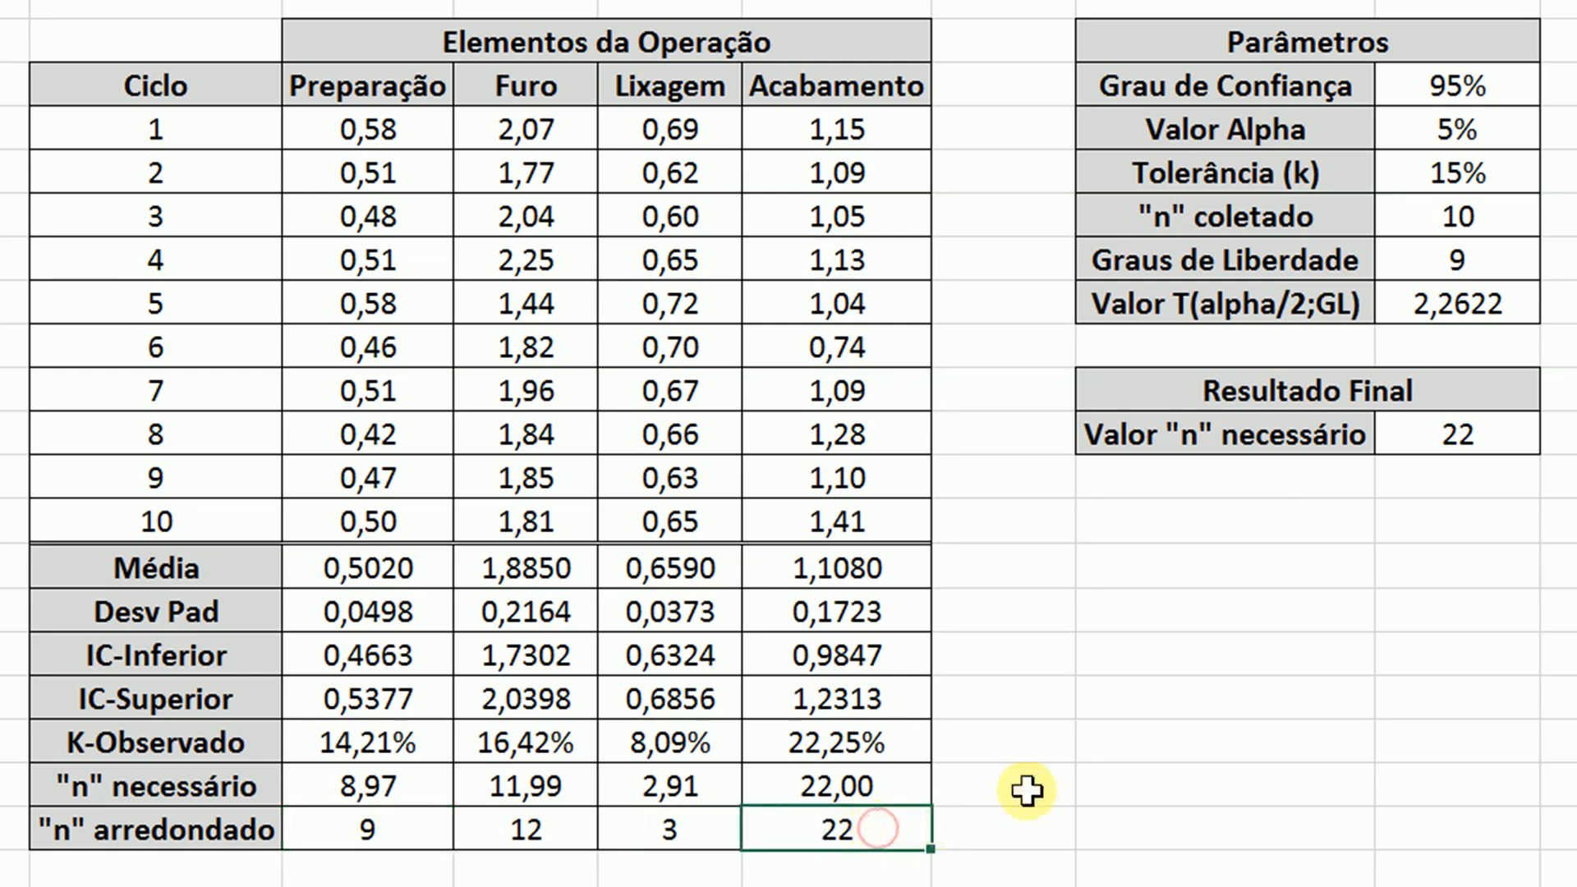
left_click(1456, 185)
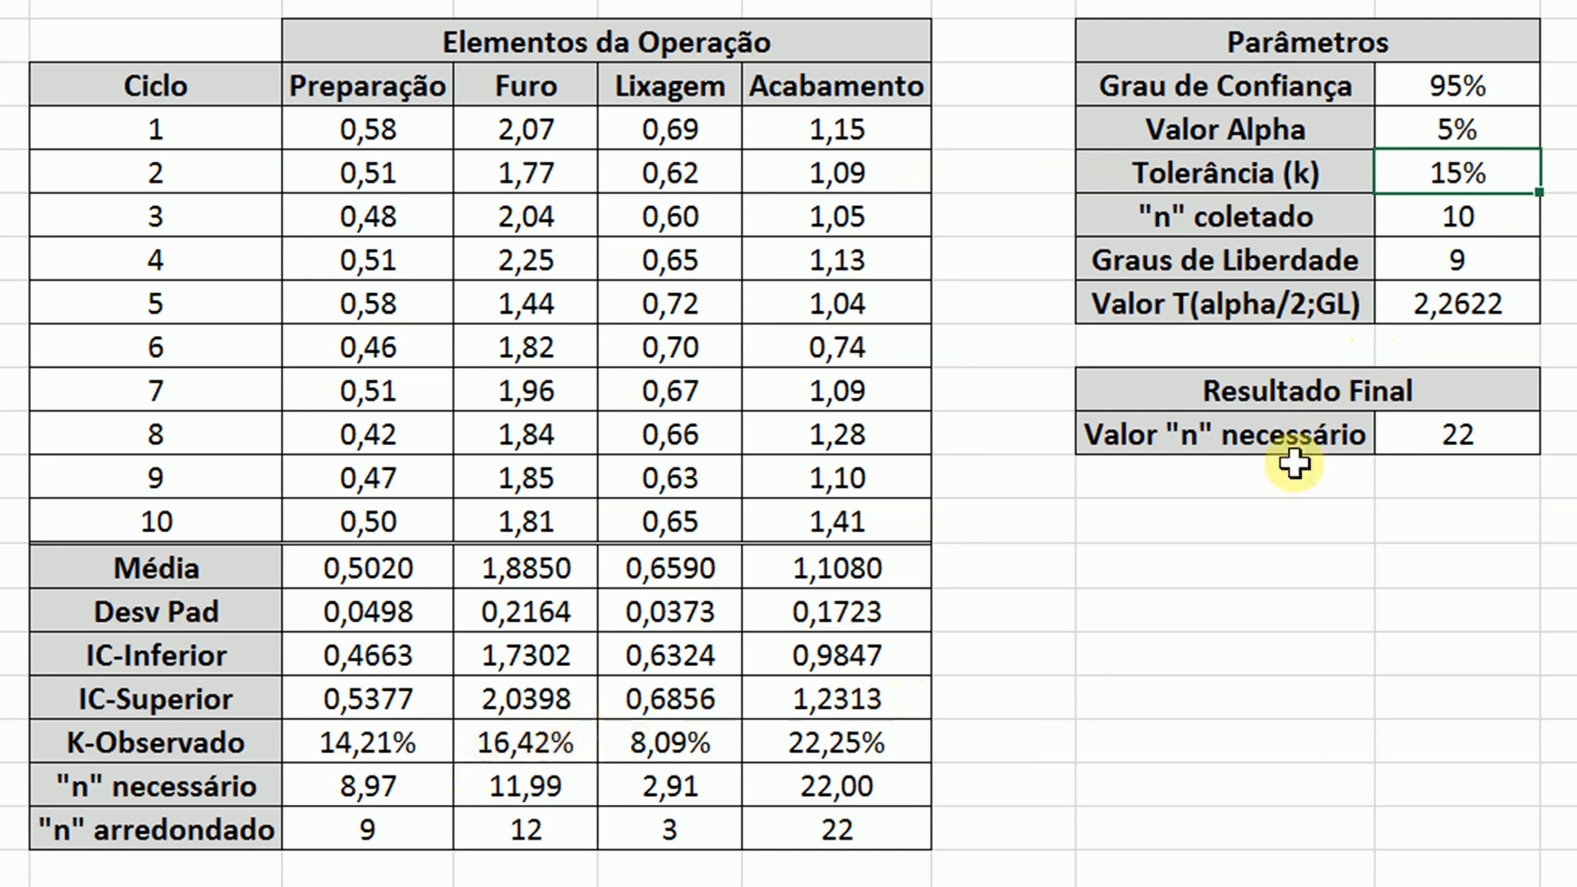
left_click(1478, 415)
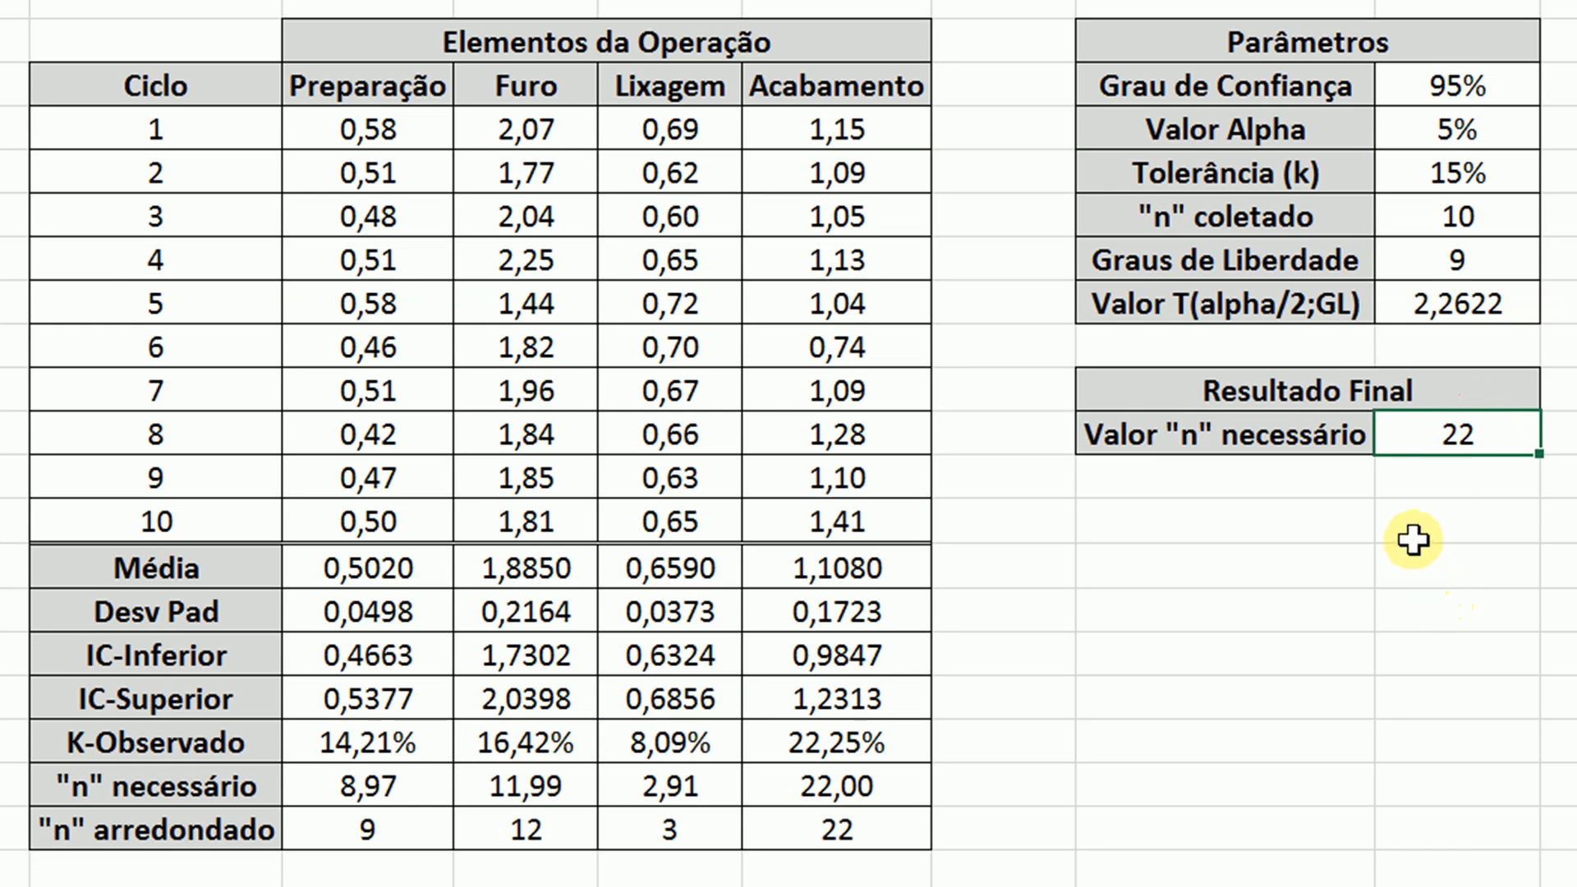
left_click(1413, 540)
Set Tolerância (k) in I5 back to 10%.
left_click(1450, 160)
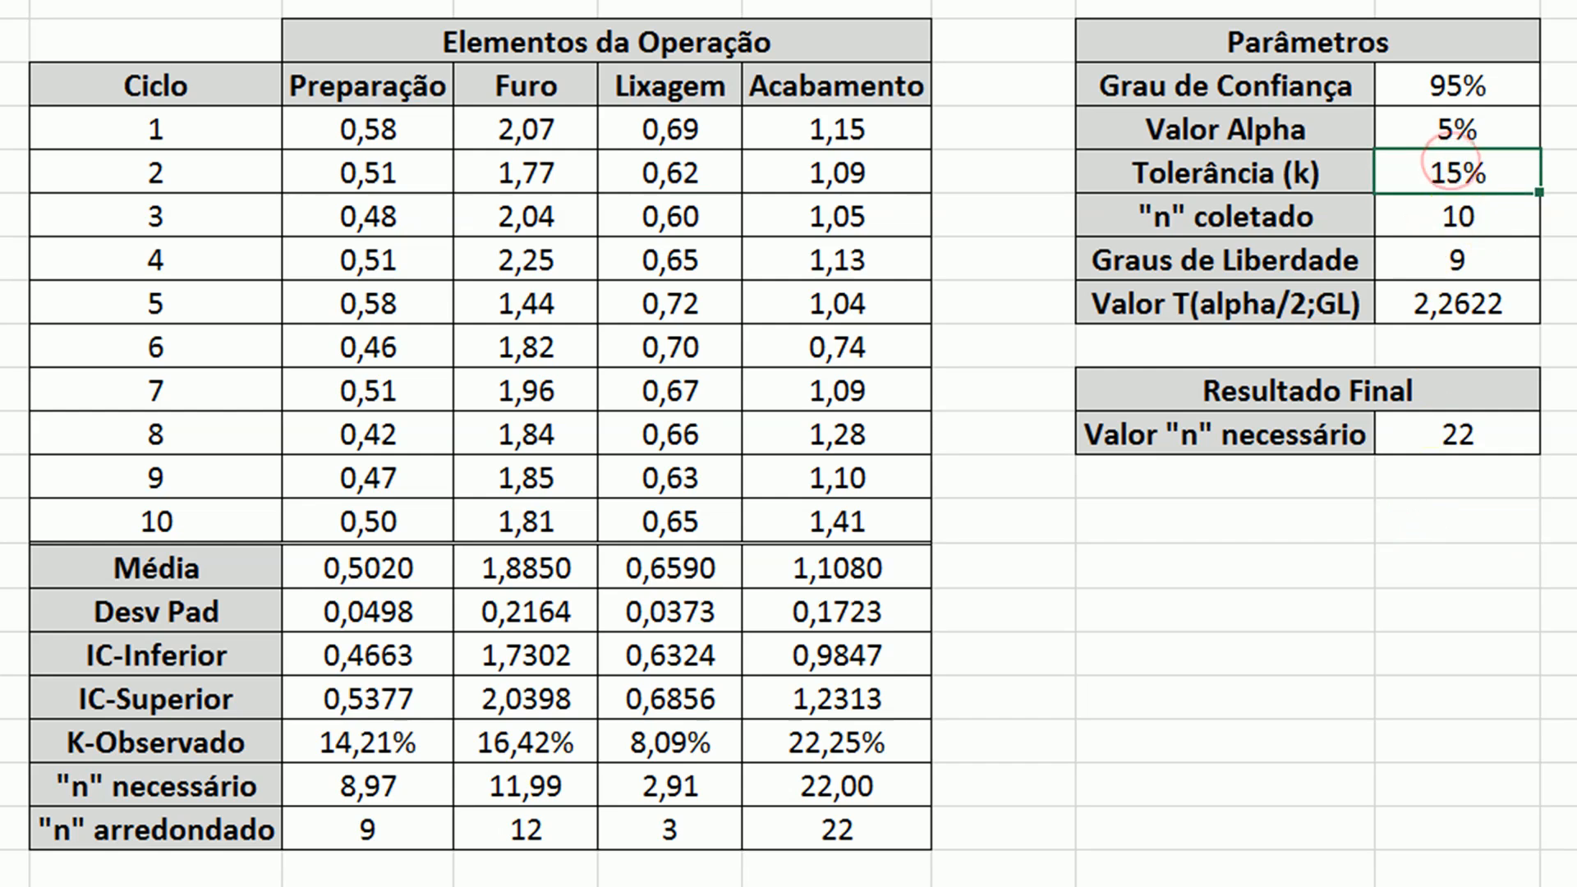
type("10")
key("Return")
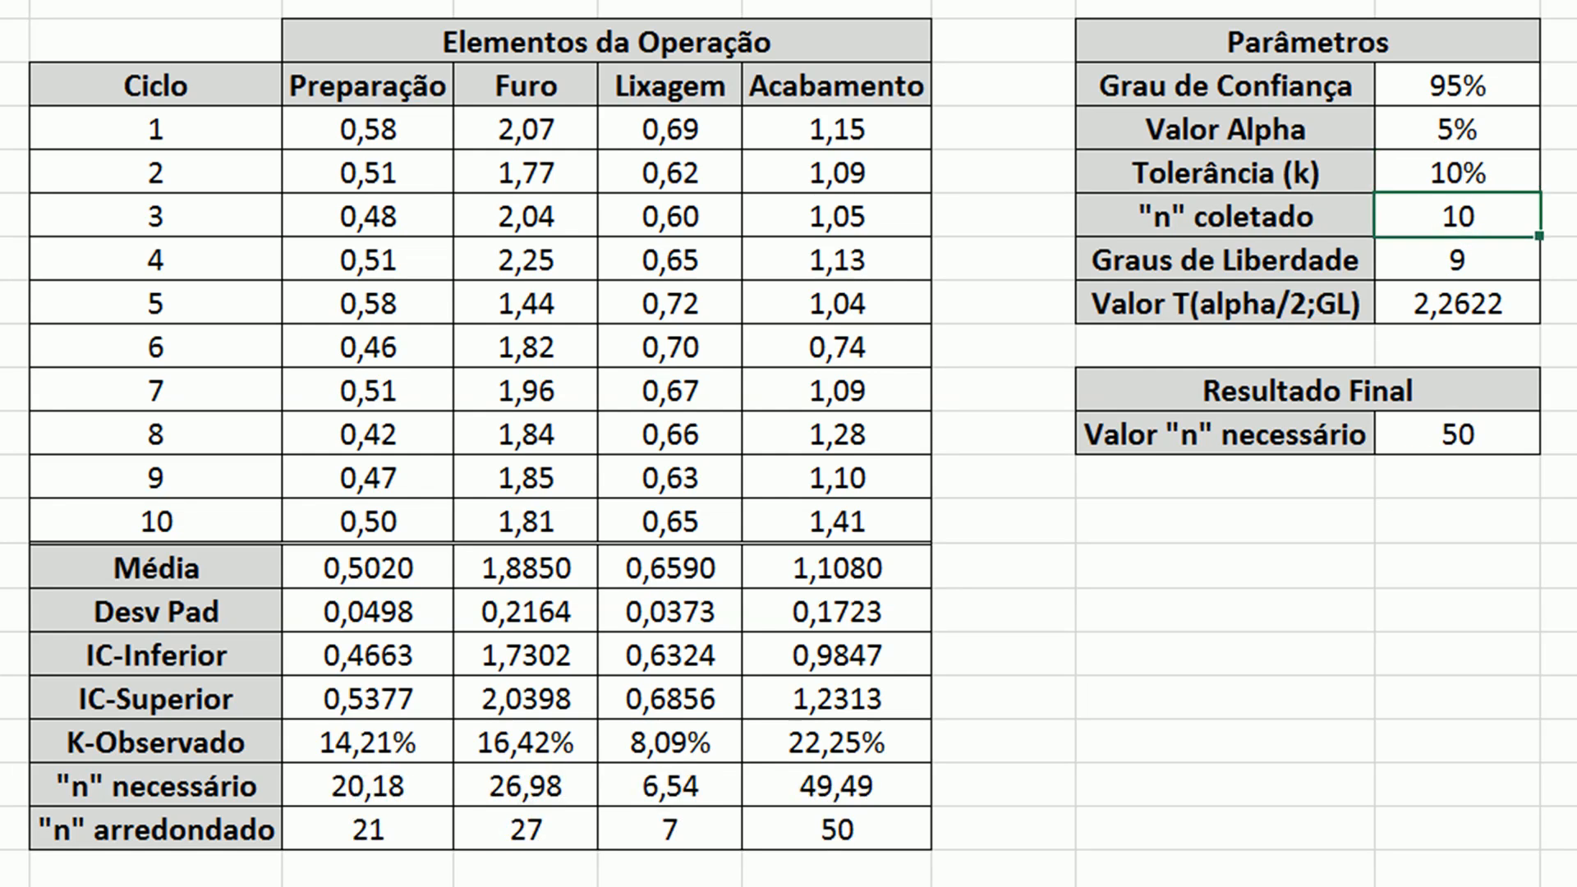
Review Valor "n" necessário, the Média row and the "n" arredondado row across the four elements at 10% tolerance.
left_click(1466, 425)
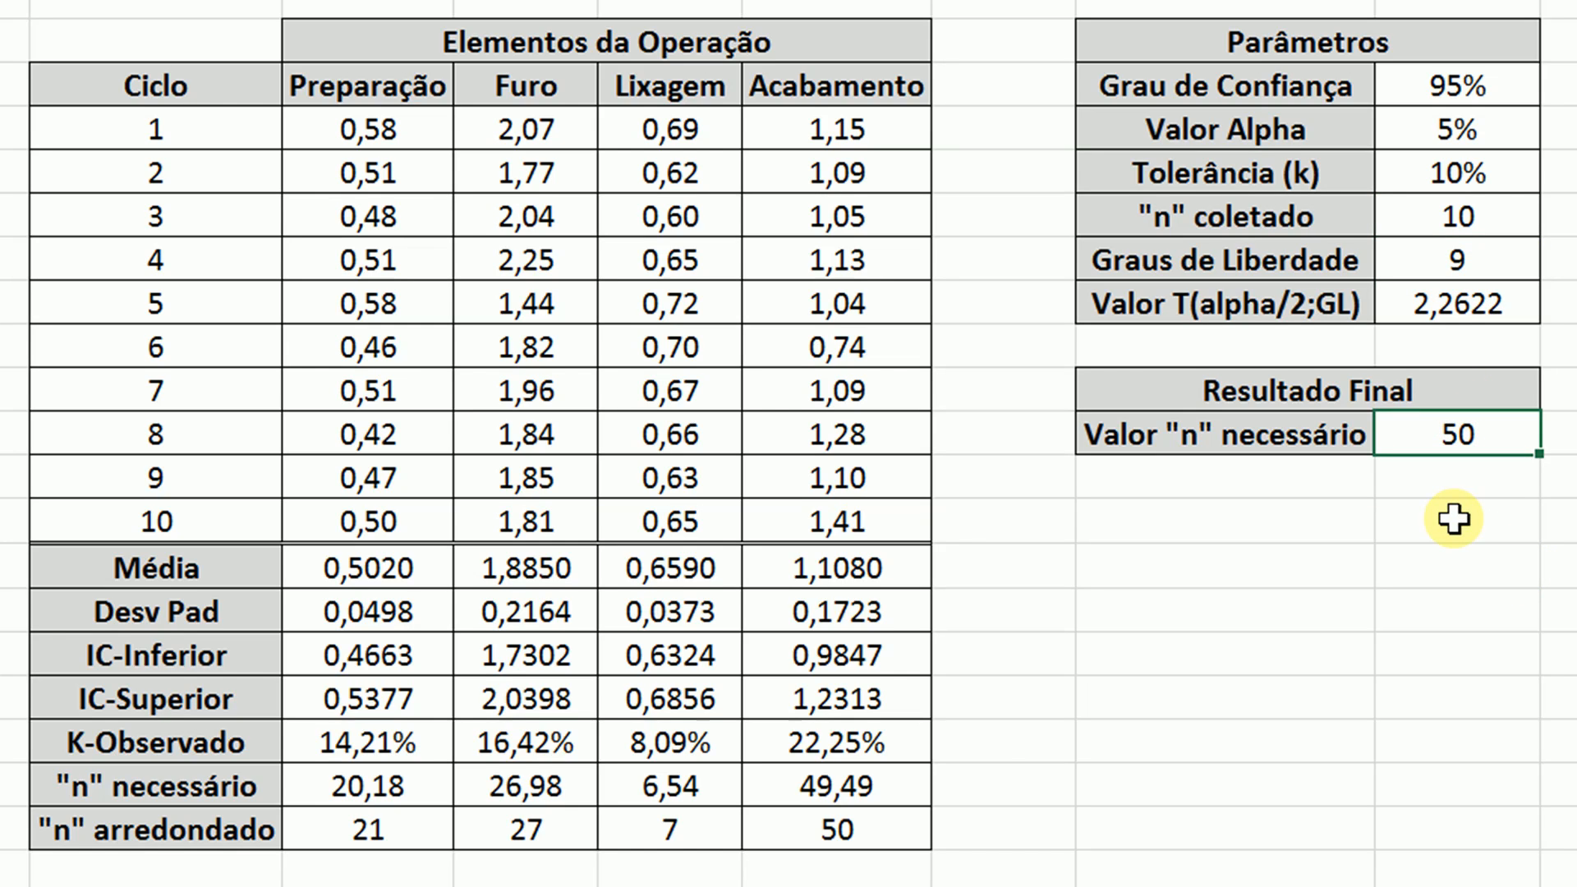
left_click(444, 567)
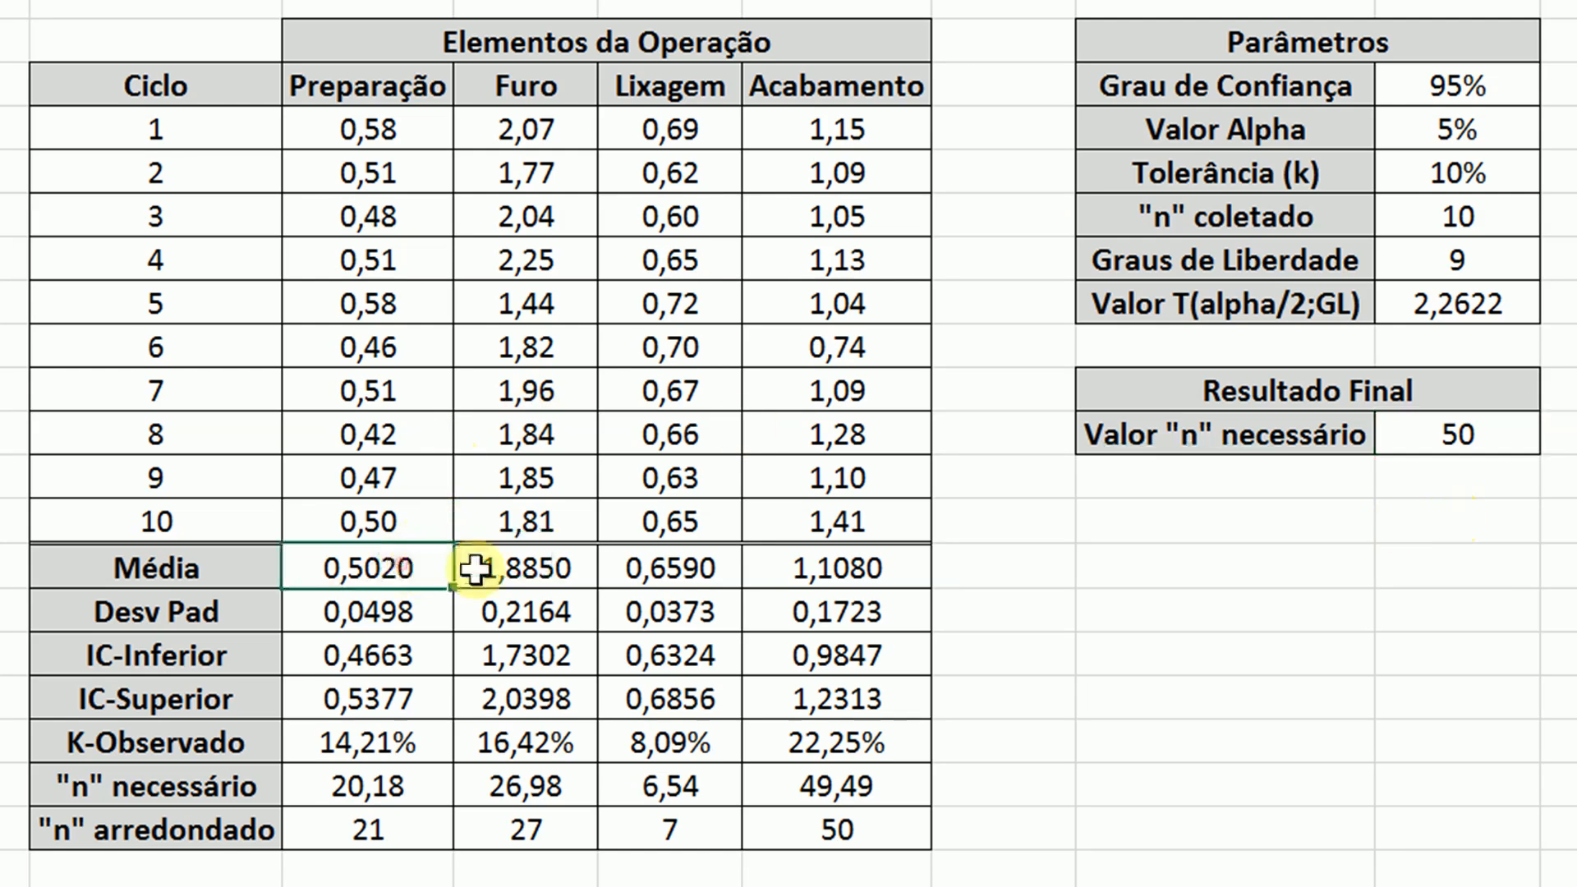
left_click_drag(473, 568, 910, 570)
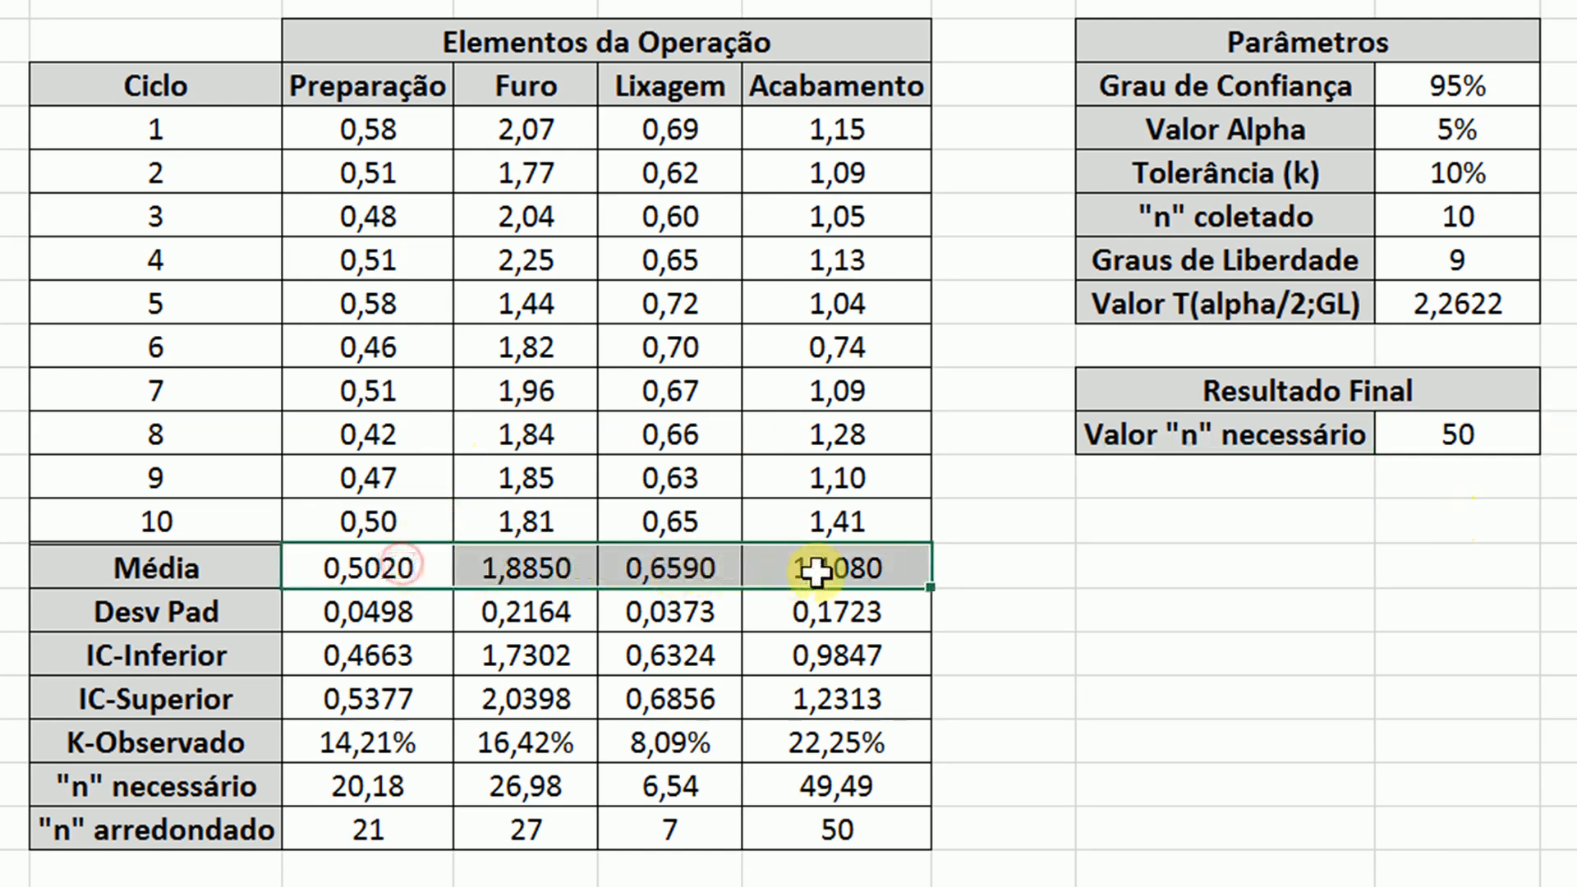
left_click(1302, 517)
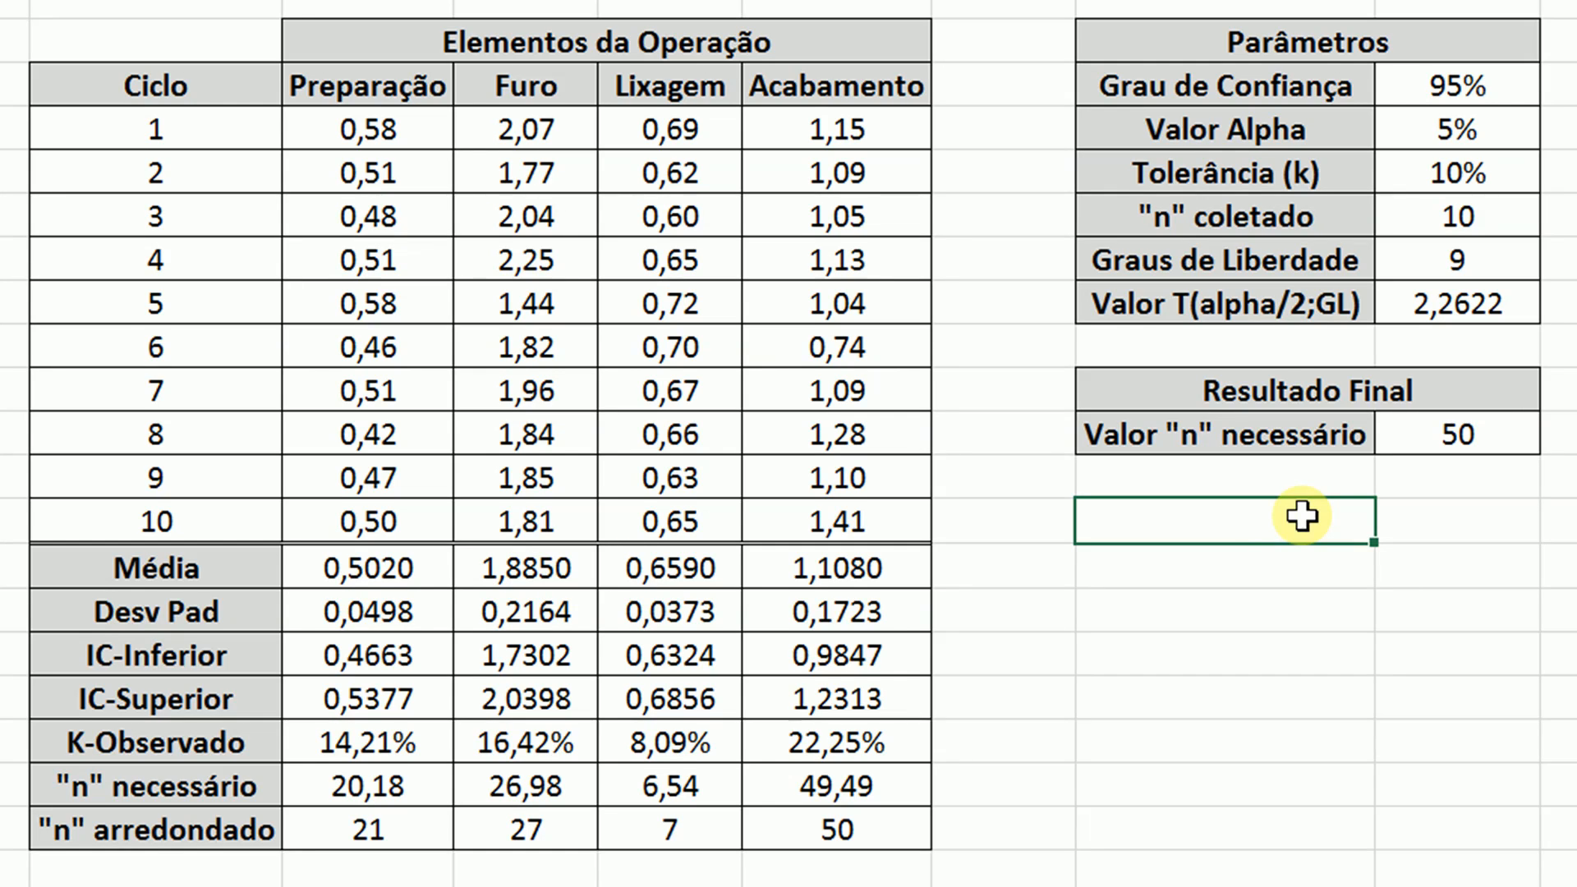
left_click_drag(368, 831, 770, 803)
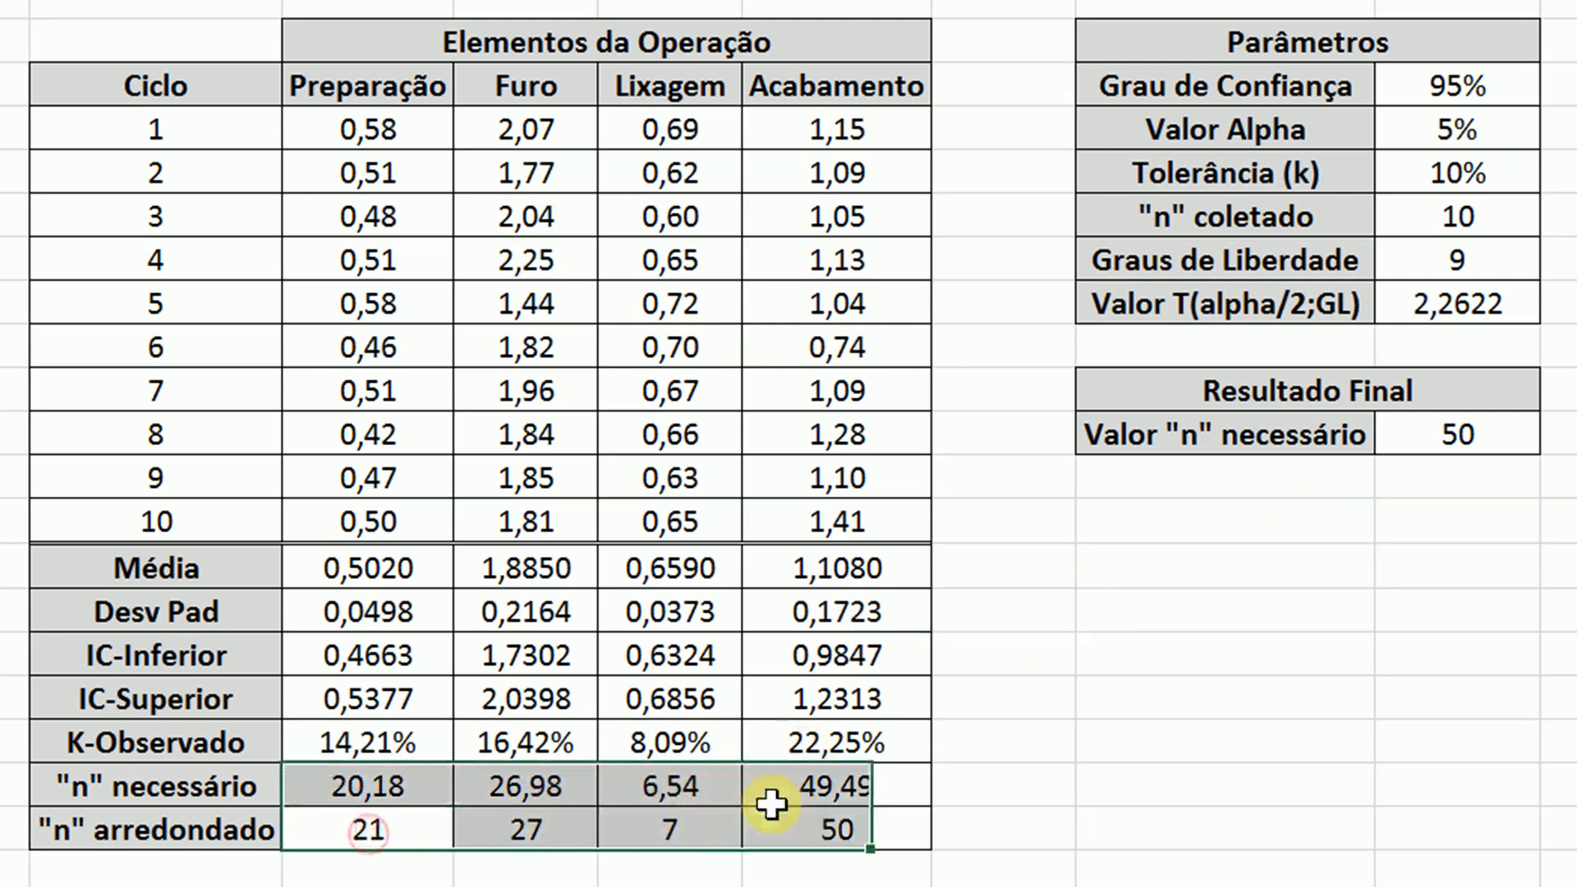
left_click(809, 830)
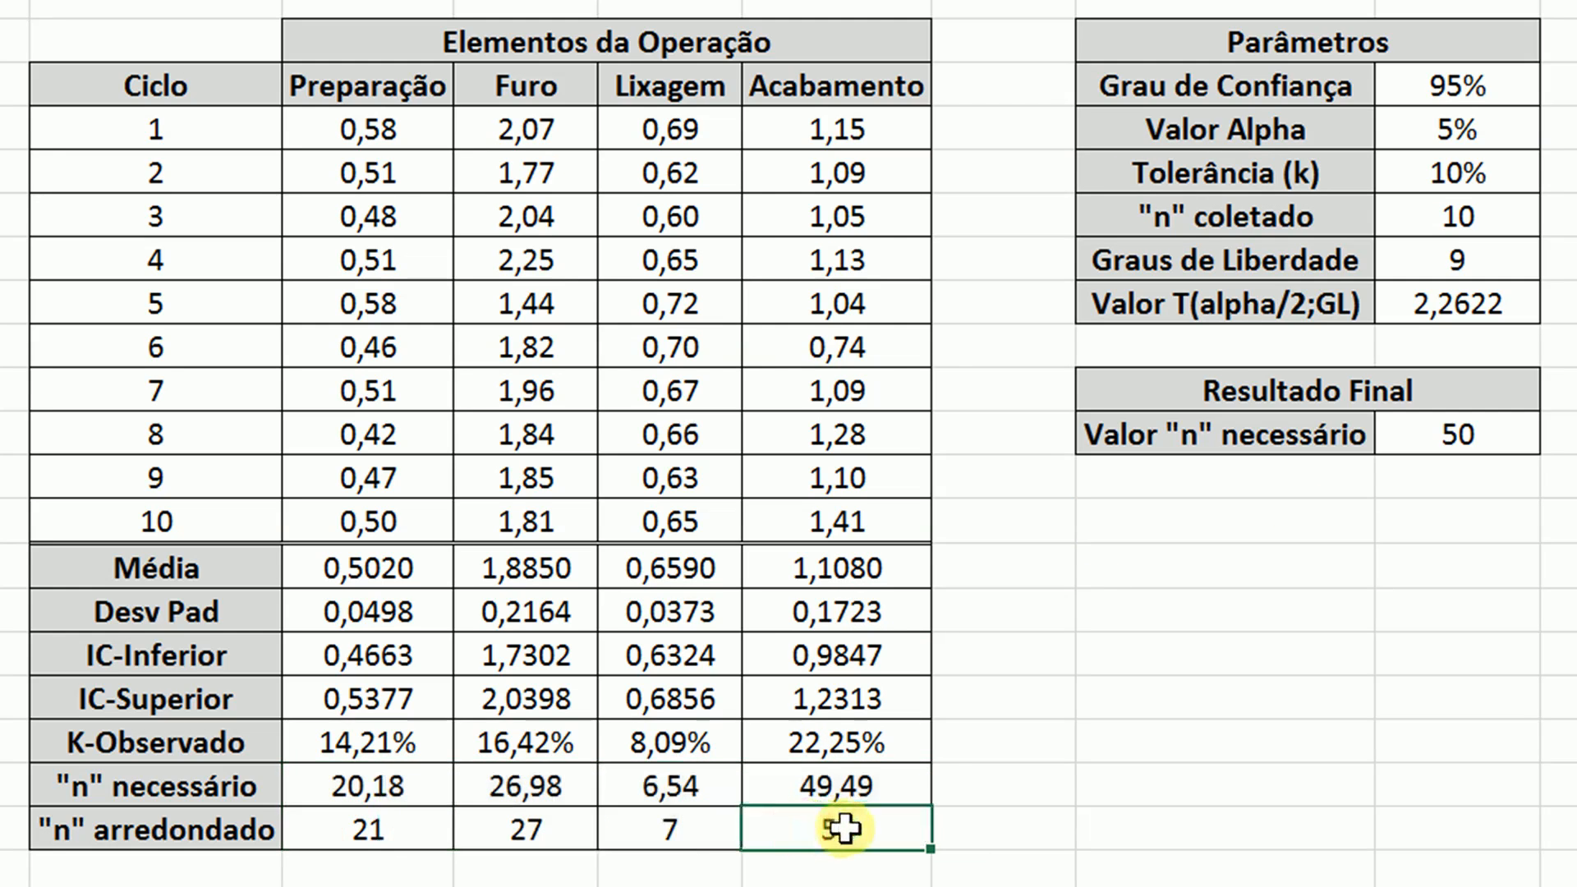
left_click(546, 831)
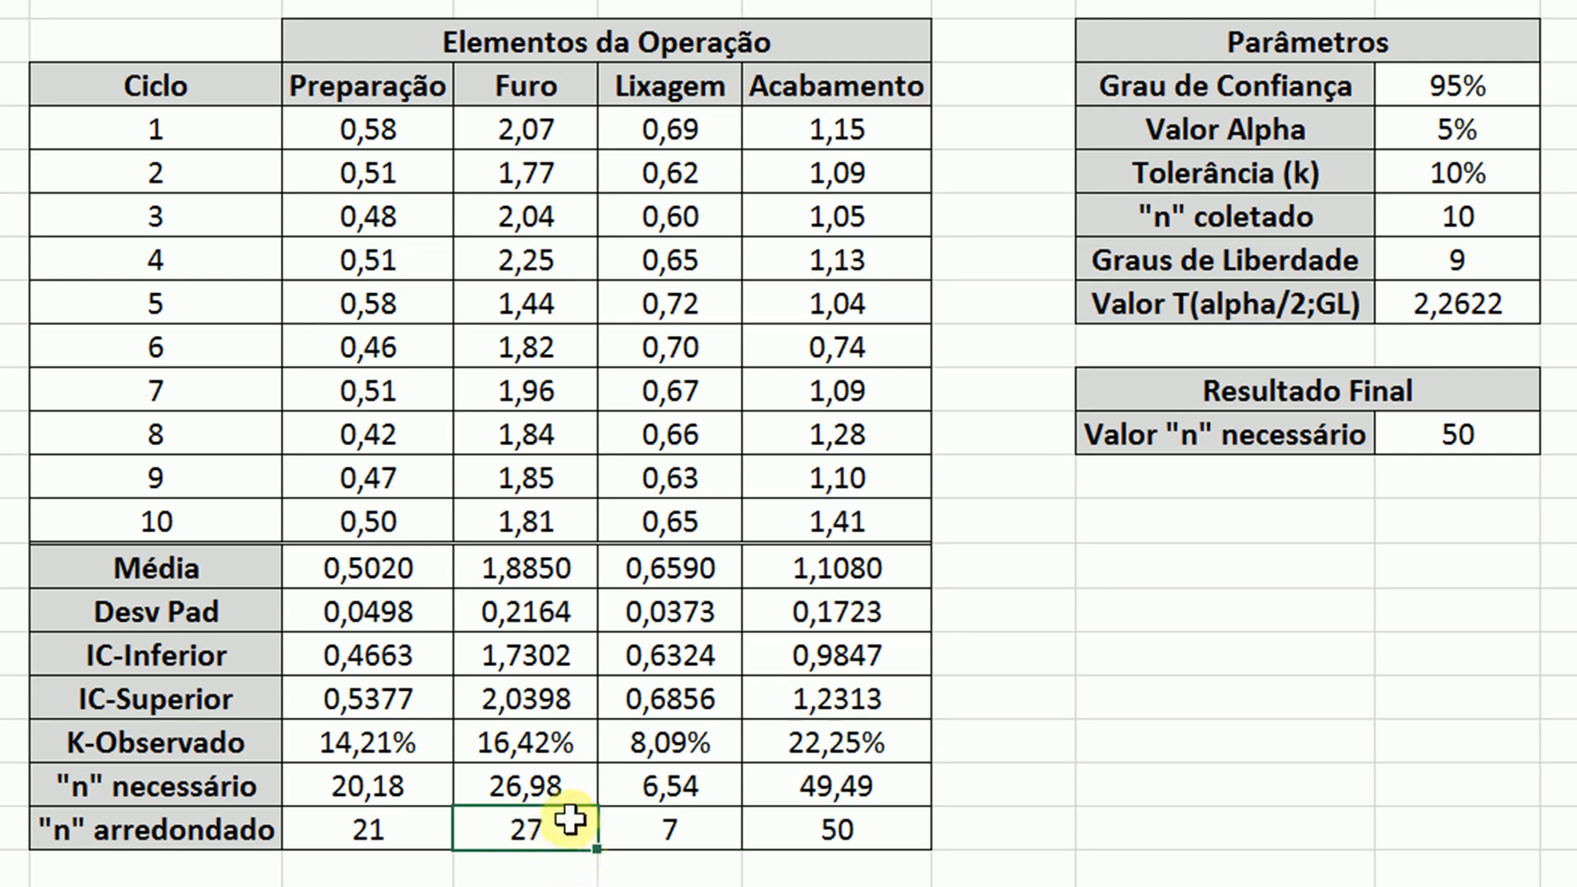
left_click_drag(665, 826, 424, 830)
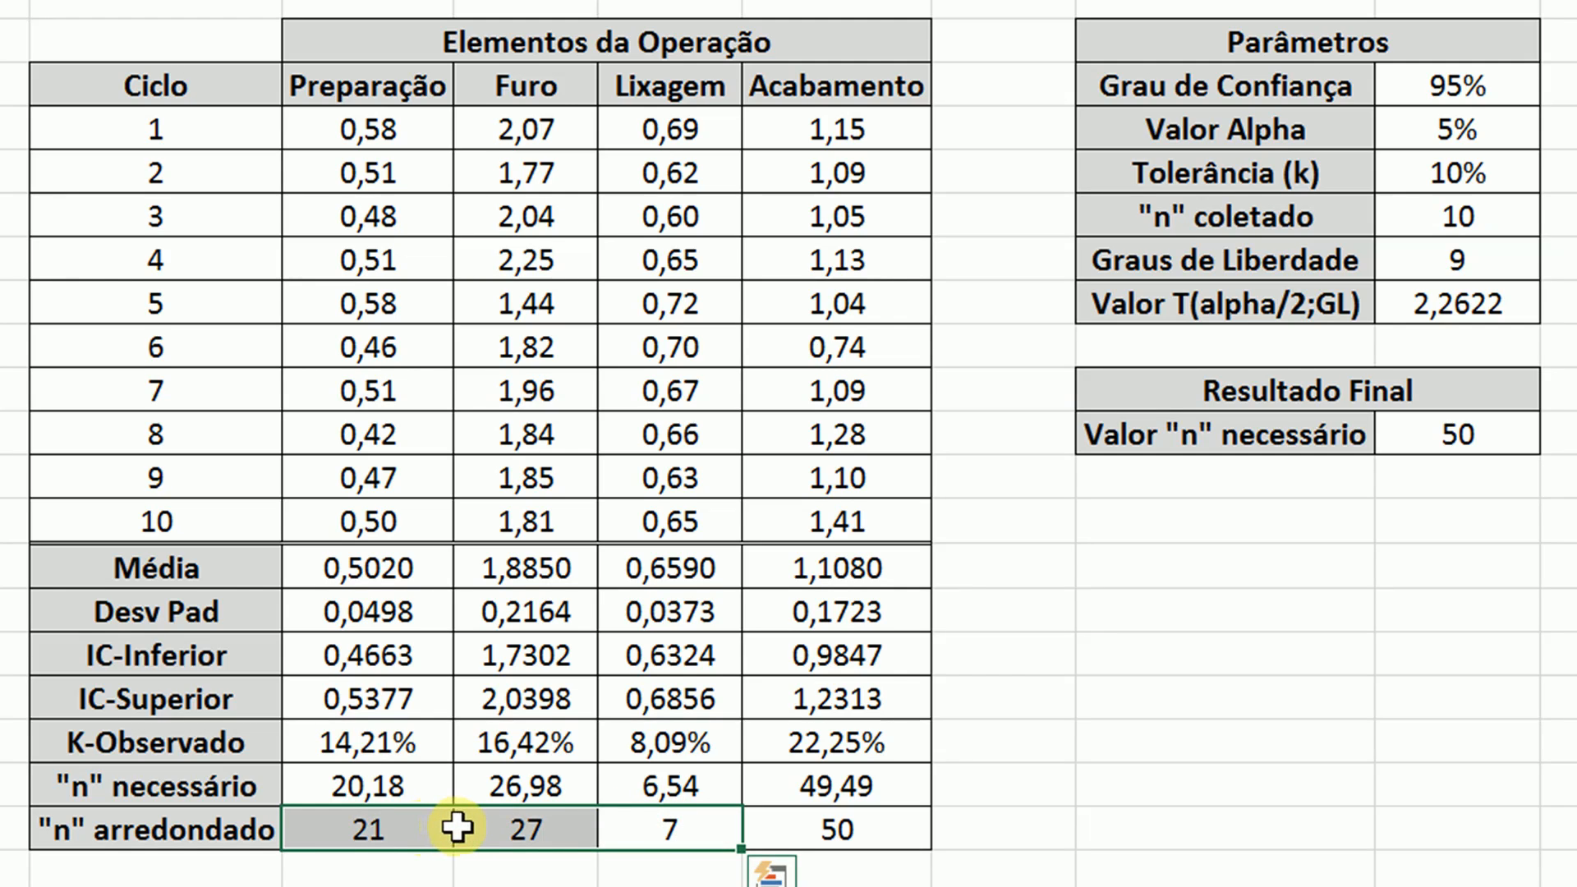
left_click(785, 828)
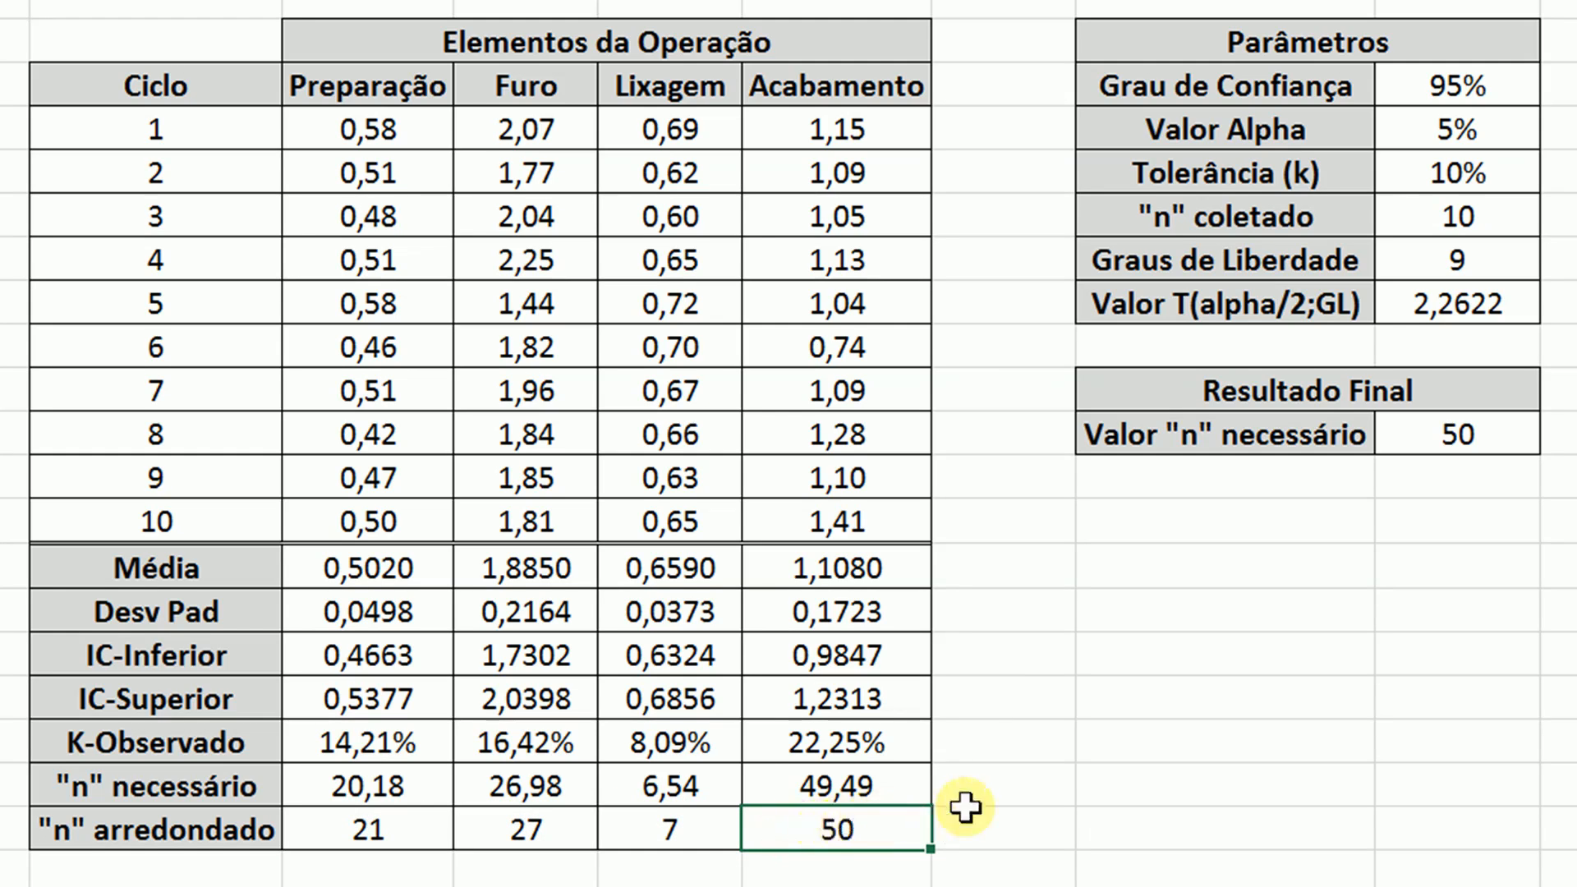
left_click(1201, 543)
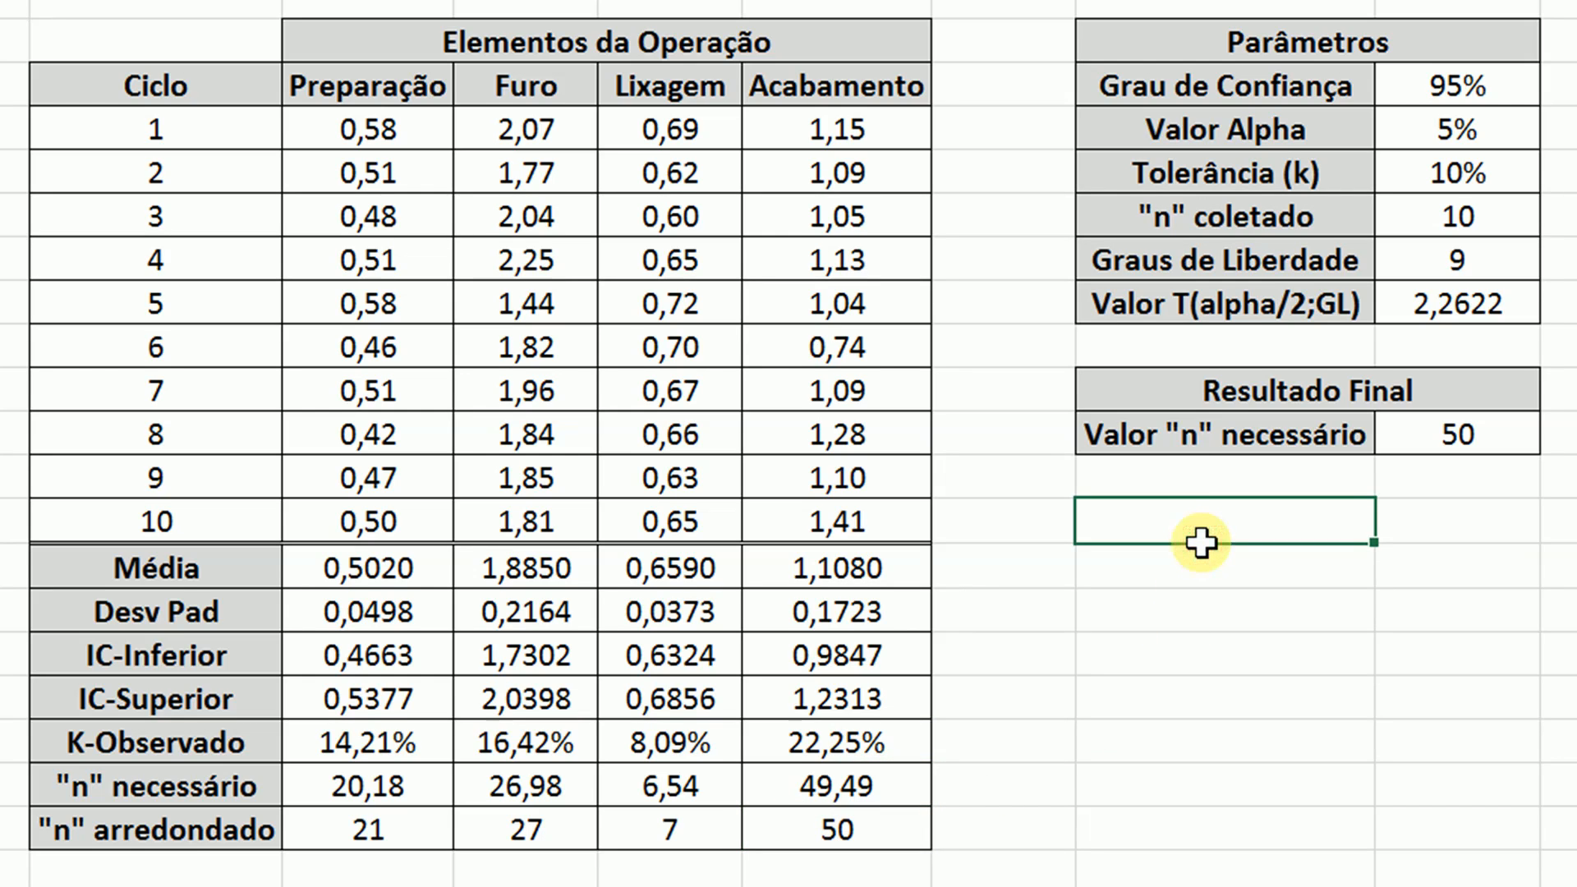